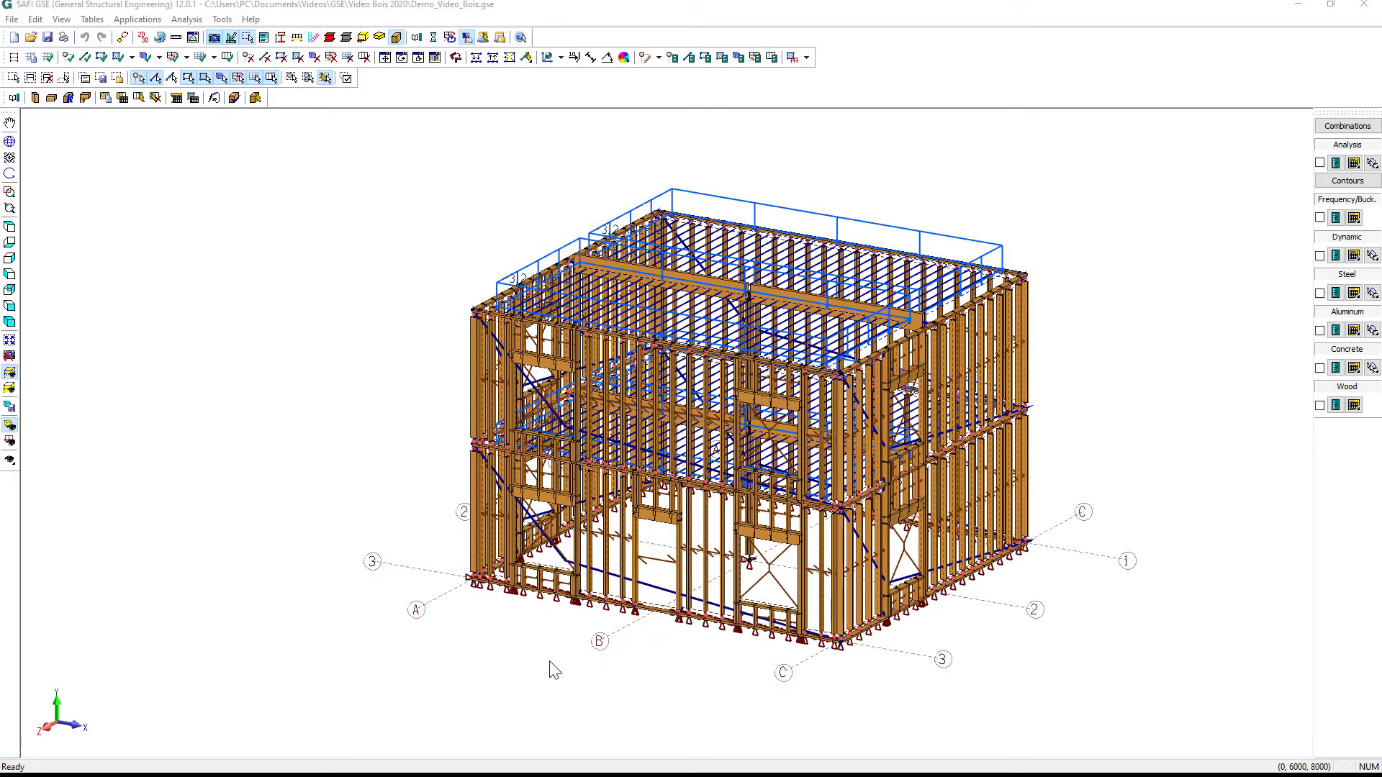
Step: Orbit the finished wood-frame demo model to a front view
mouse_move(632, 690)
middle_down()
mouse_move(542, 644)
mouse_move(508, 645)
mouse_move(617, 666)
mouse_move(682, 647)
mouse_move(611, 687)
middle_up()
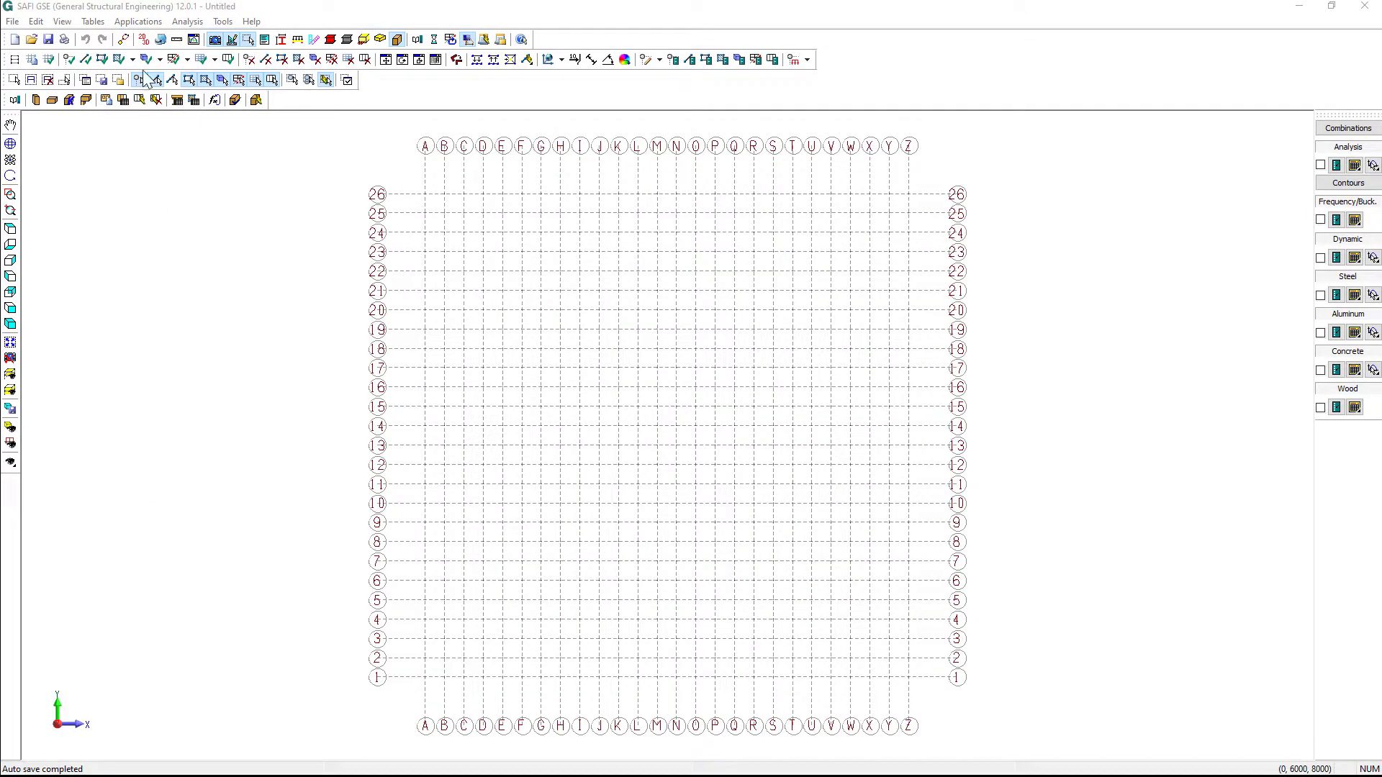
Step: Set the model's analysis mode to 3D
click(145, 41)
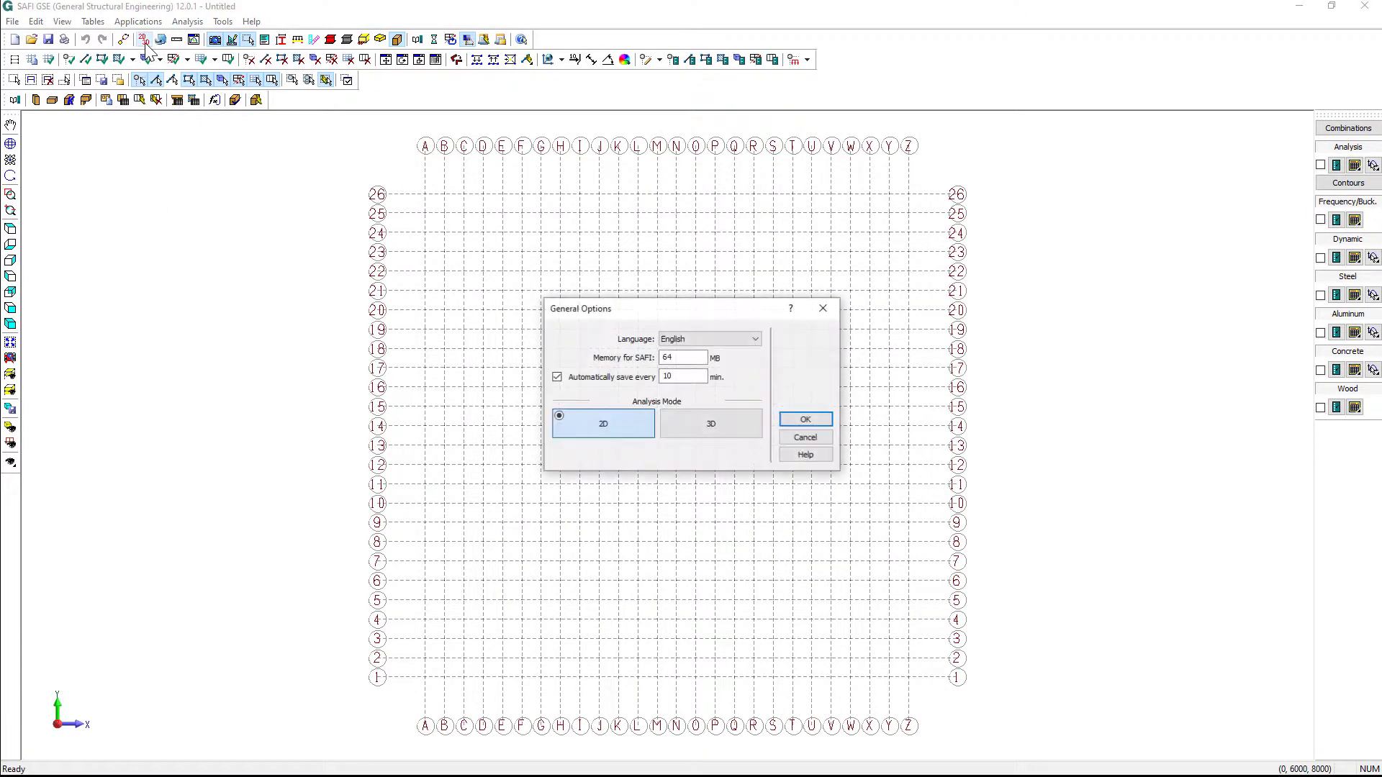
click(691, 431)
click(803, 417)
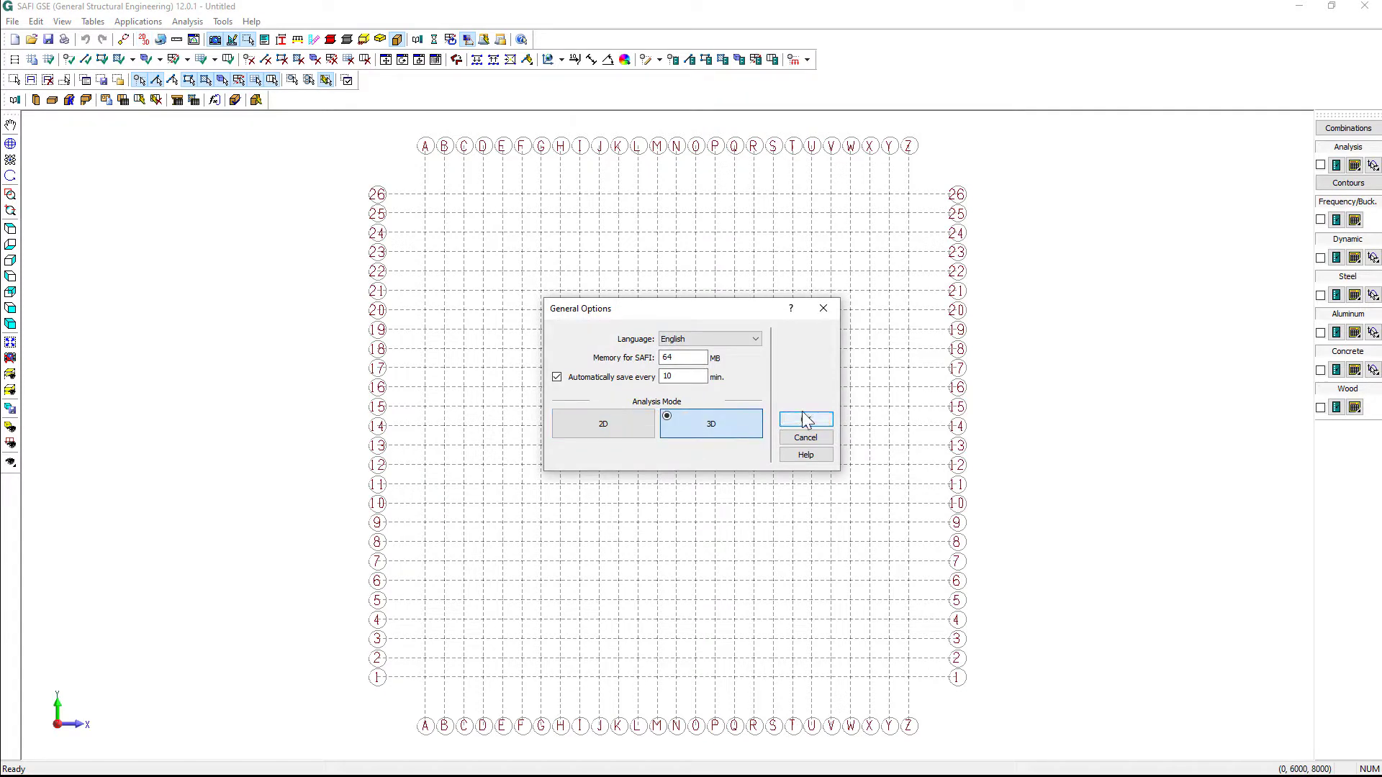
Step: Confirm the units of measure with the standard section naming option checked
click(177, 38)
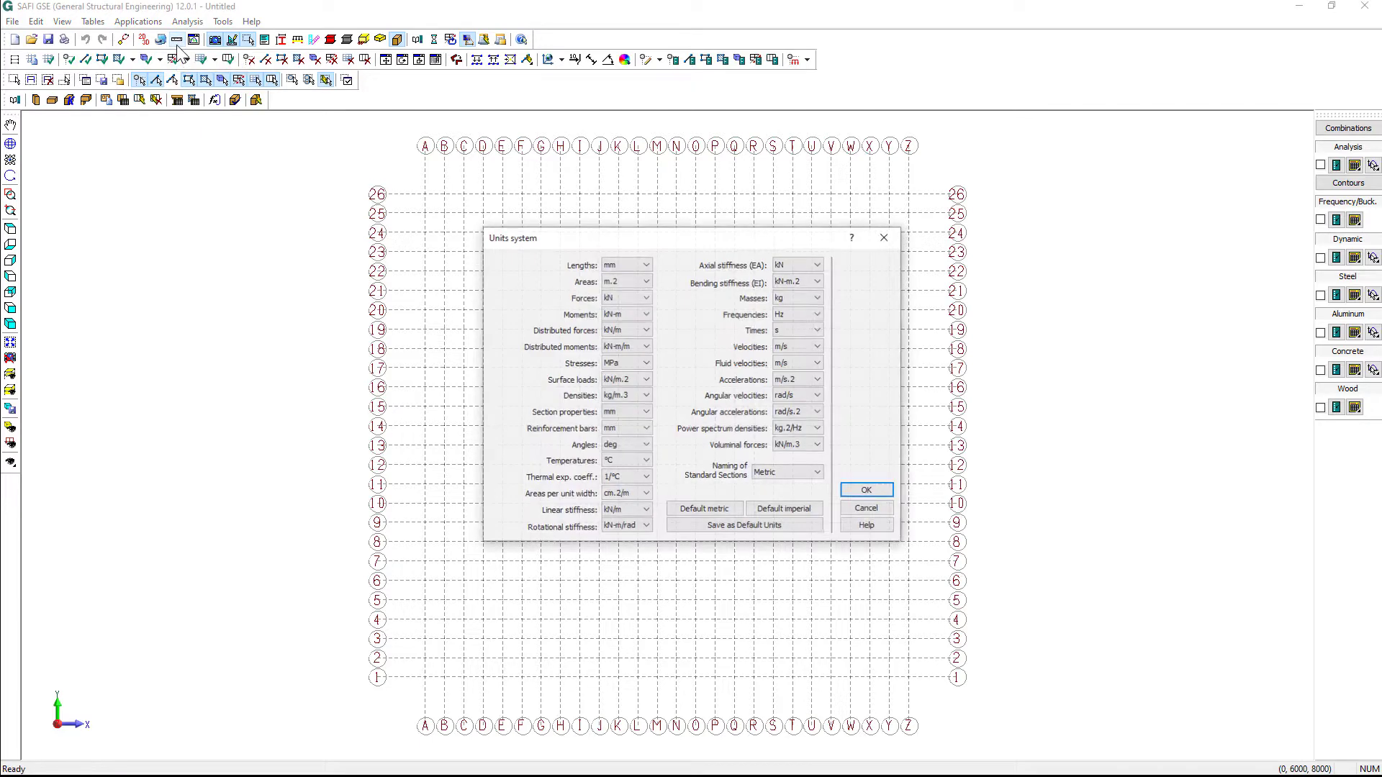
click(804, 482)
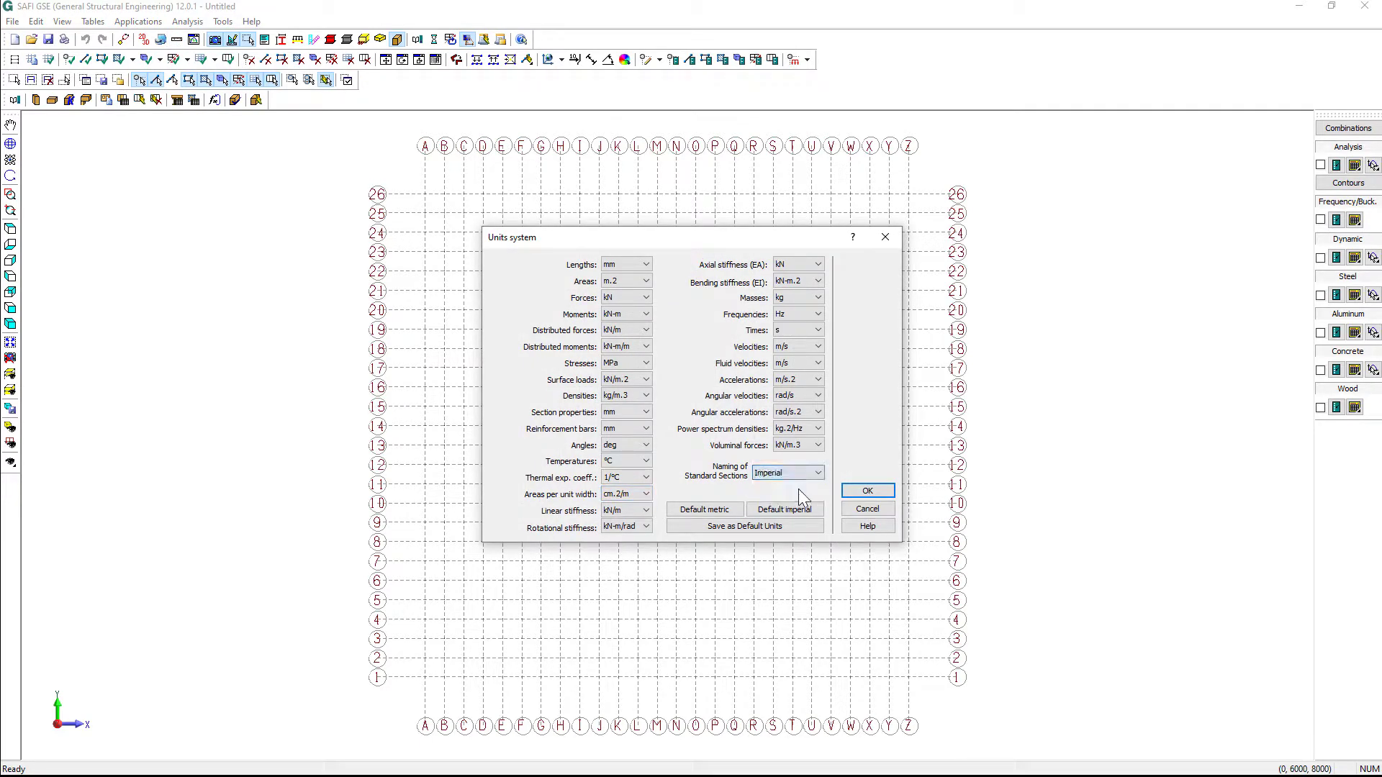
click(869, 490)
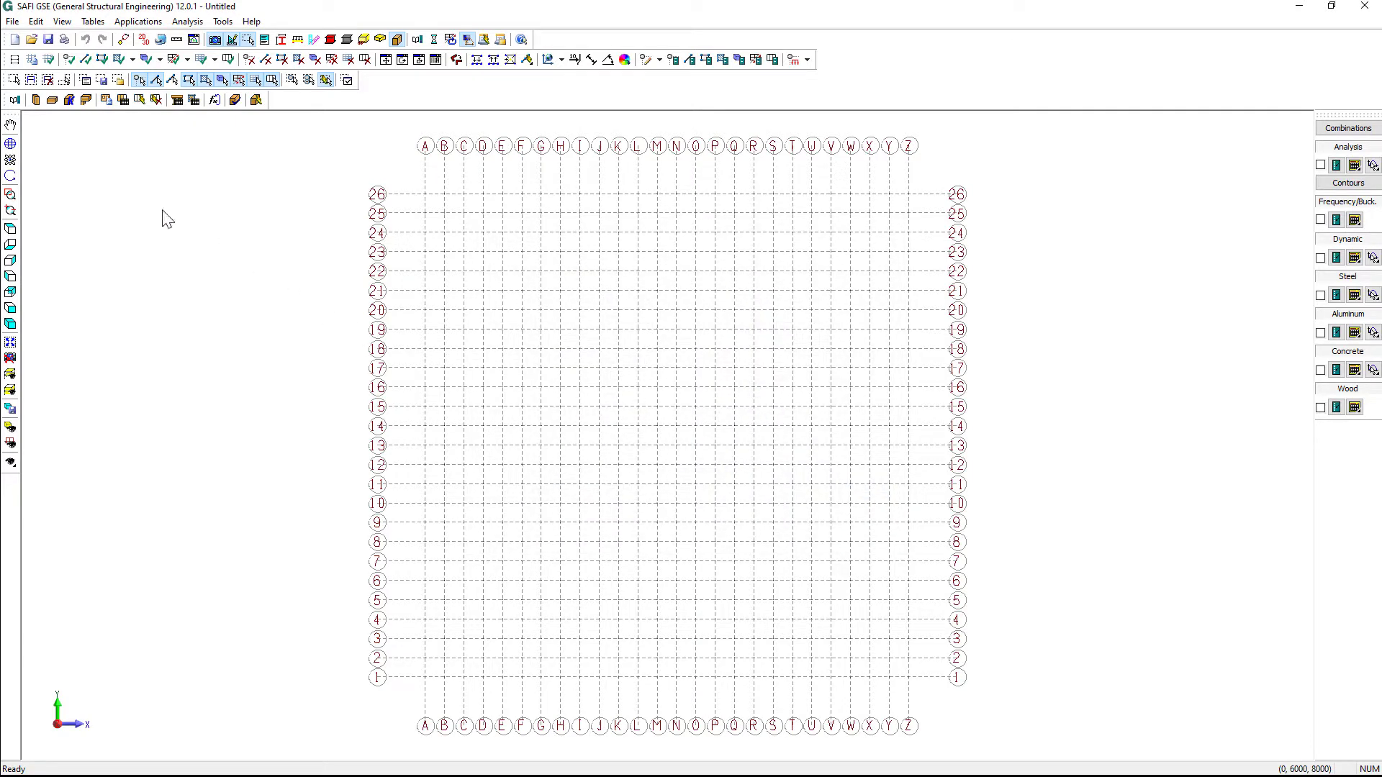
Step: Set the grid plane to X-Z and create 2 regular divisions along X
click(32, 60)
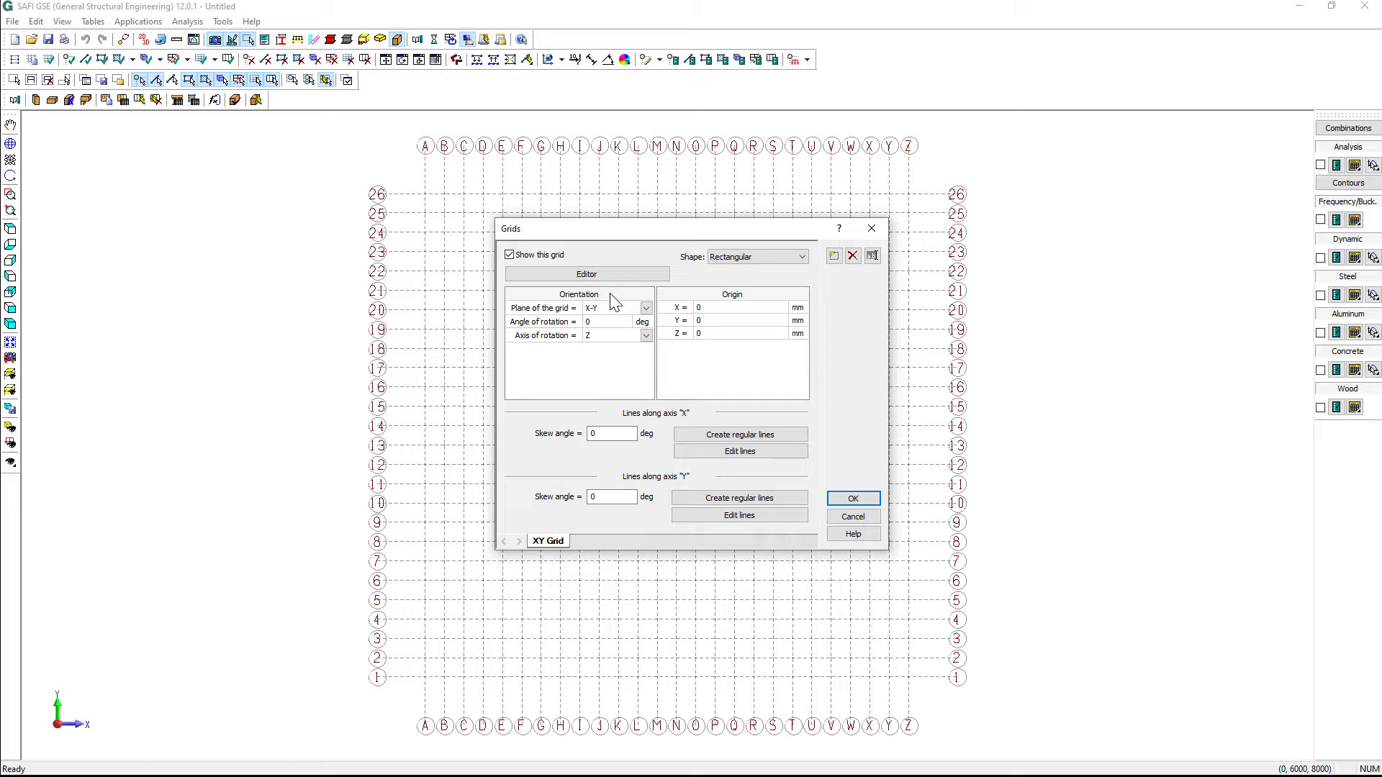
click(648, 306)
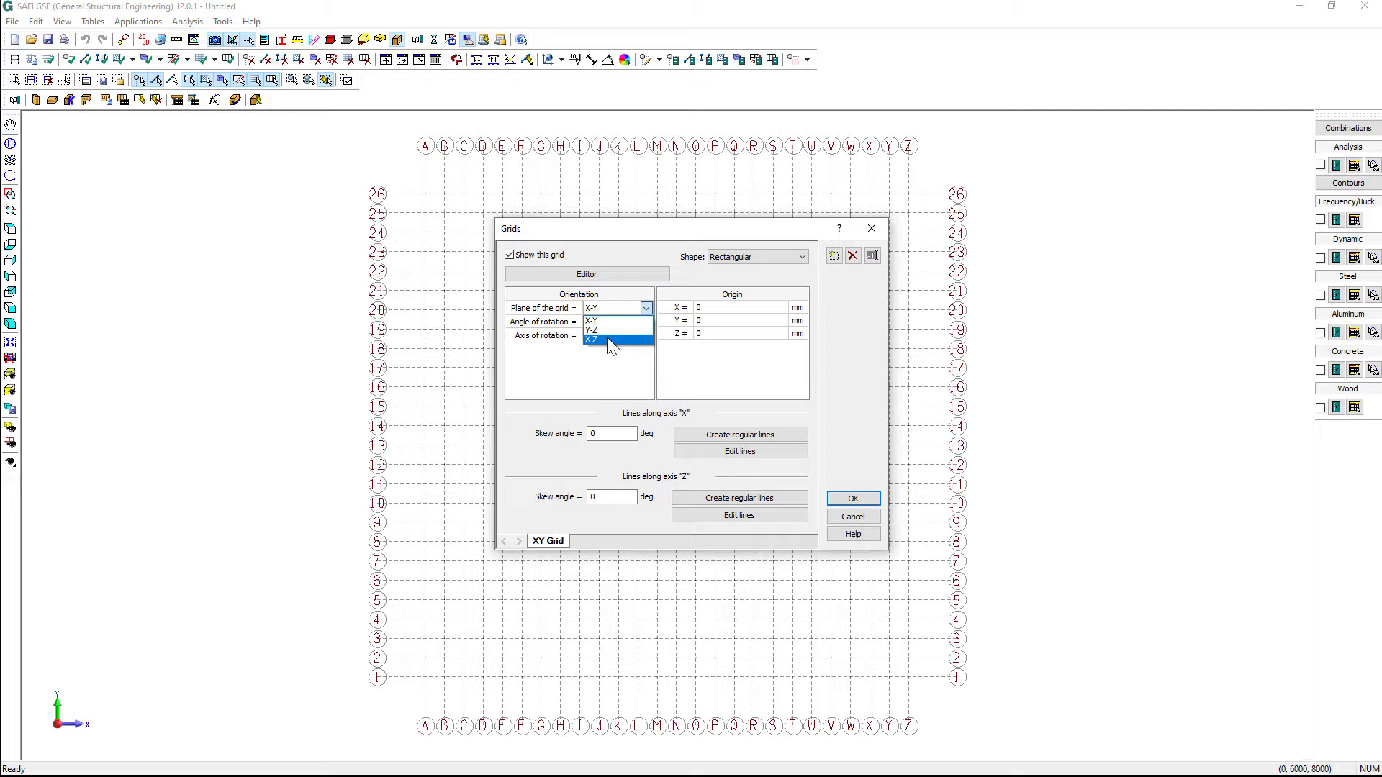
click(607, 338)
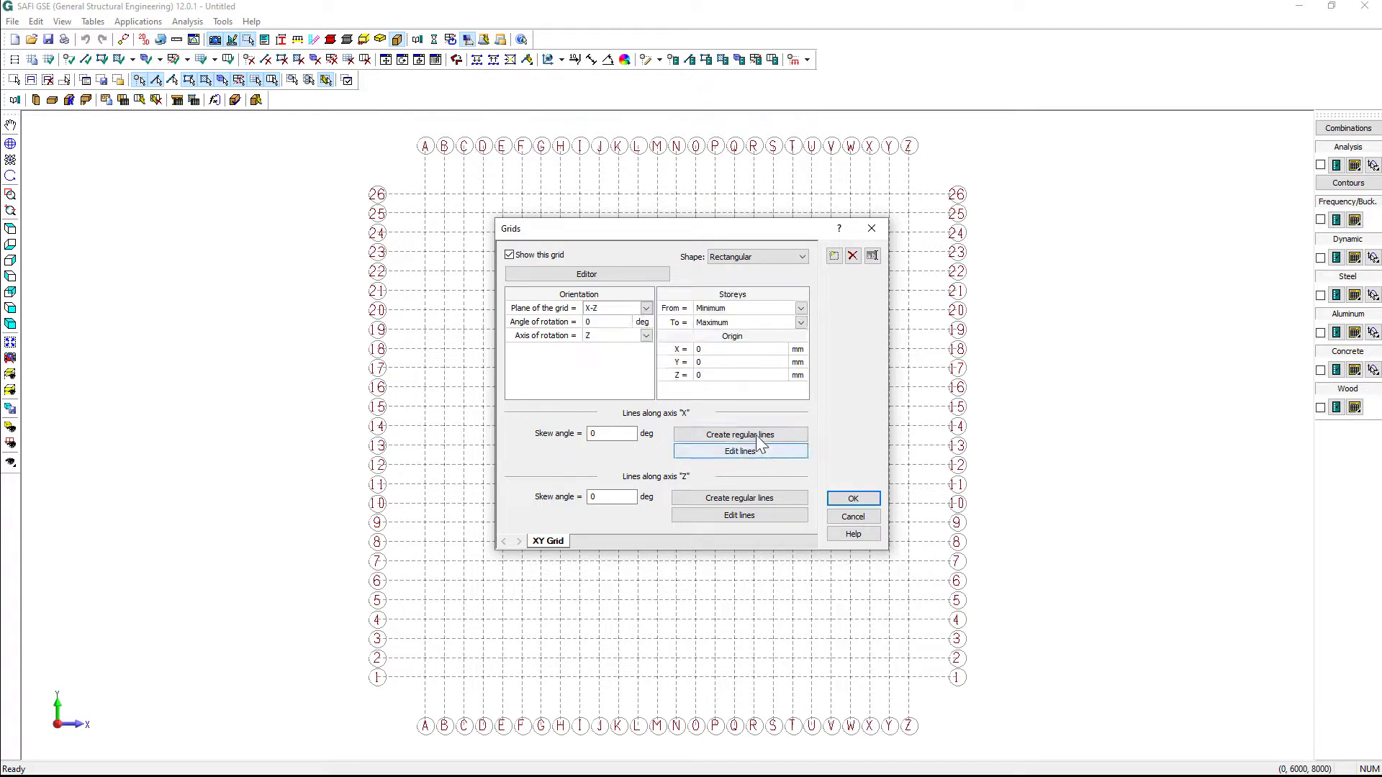
click(757, 436)
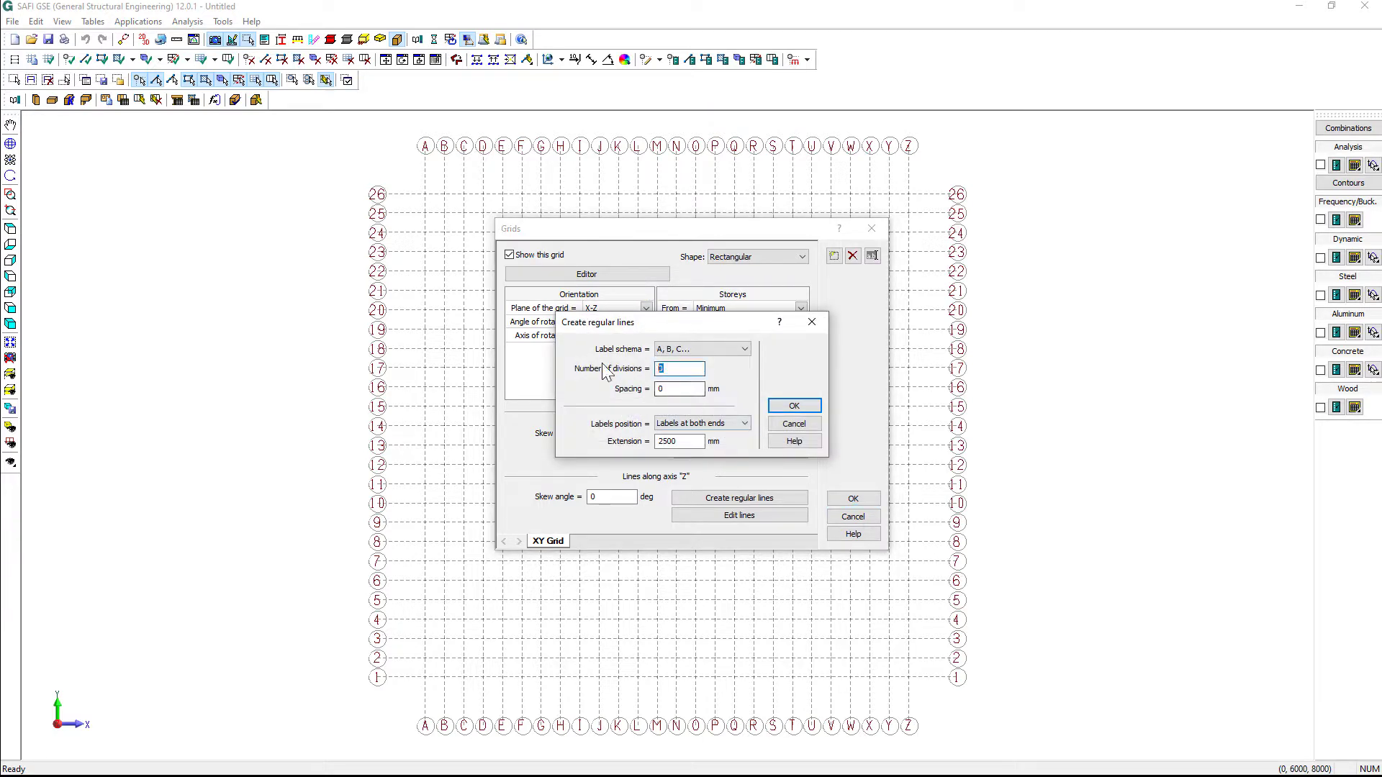
text(2)
key(Tab)
click(806, 406)
Step: Create 2 regular grid divisions along Z spaced 4000 mm
click(763, 498)
text(2)
key(Tab)
text(4000)
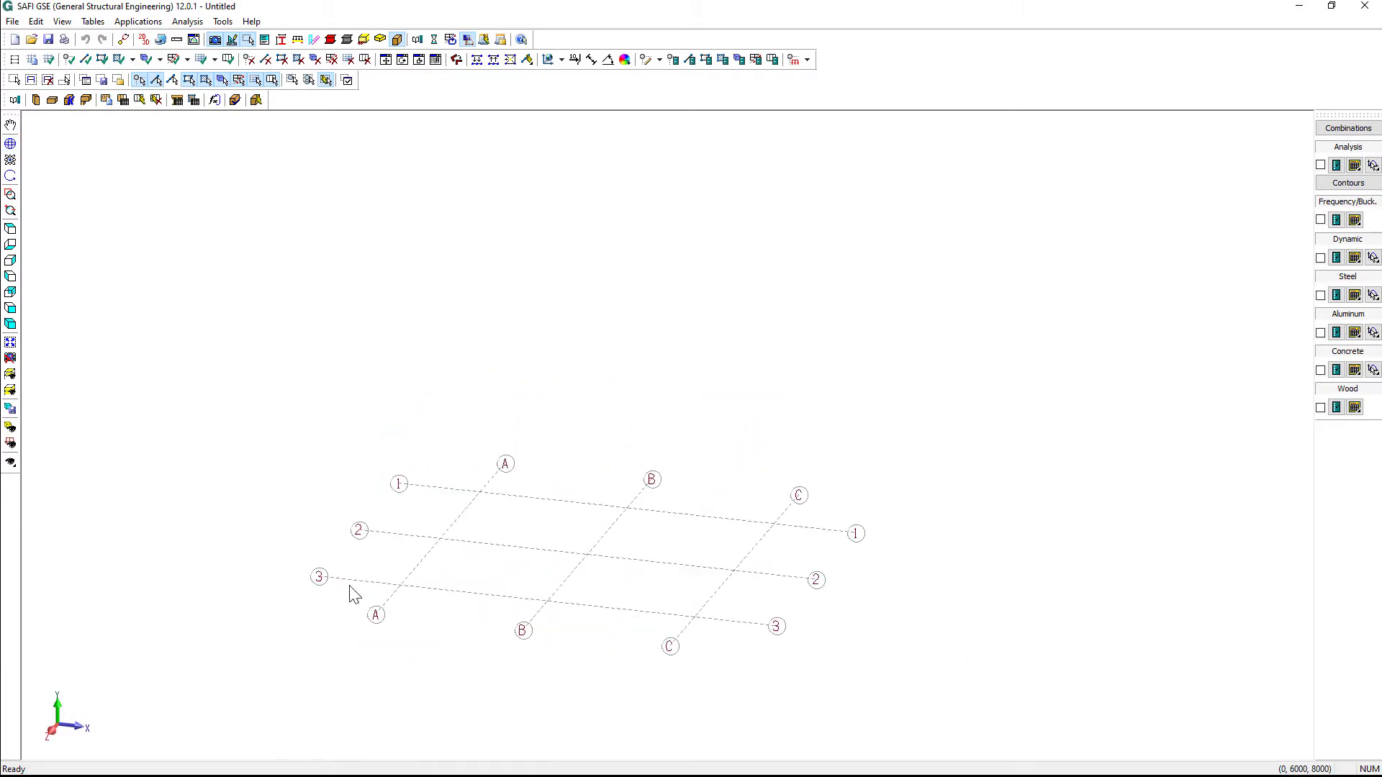
scroll(355, 594, up, 2)
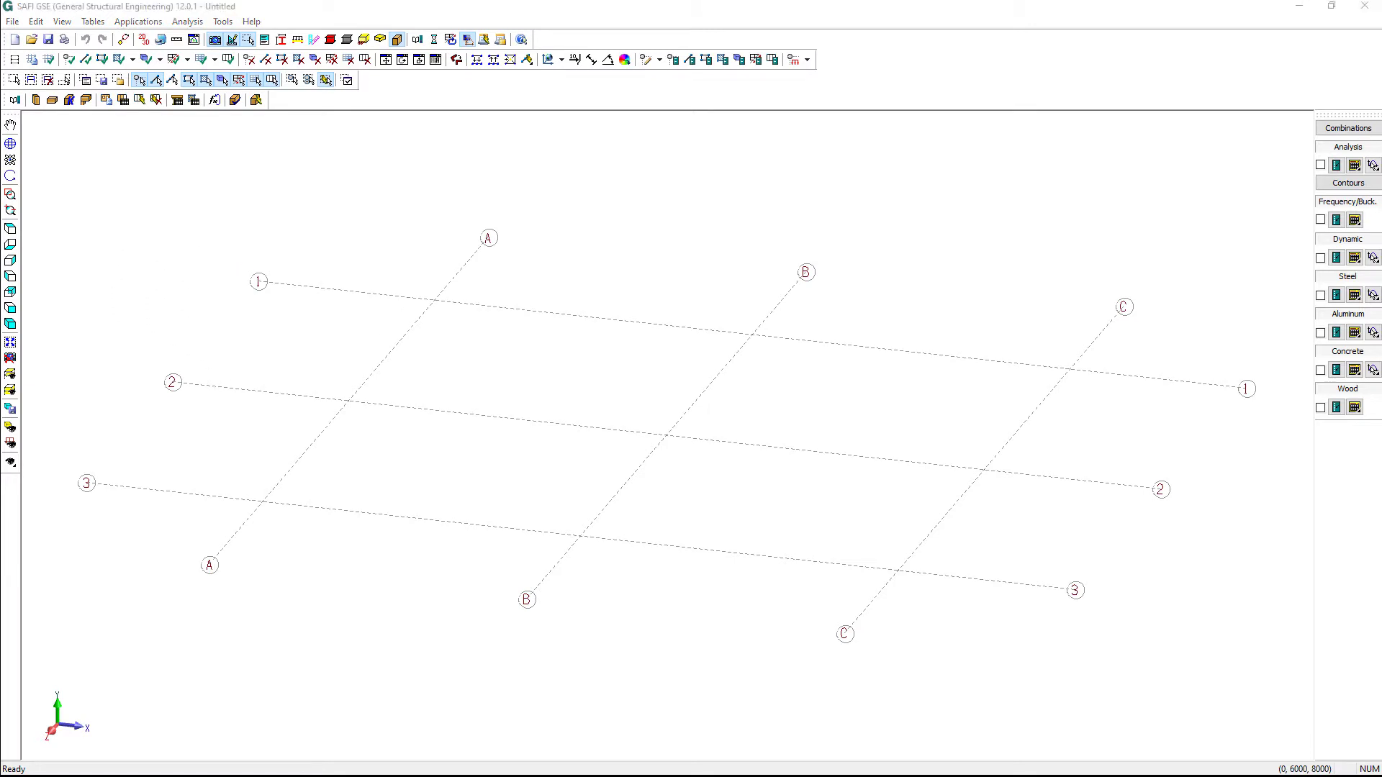
Step: Add a rectangular sawn lumber 2x6 (S-Dry) section from the Wood CSA (2014) library
click(93, 22)
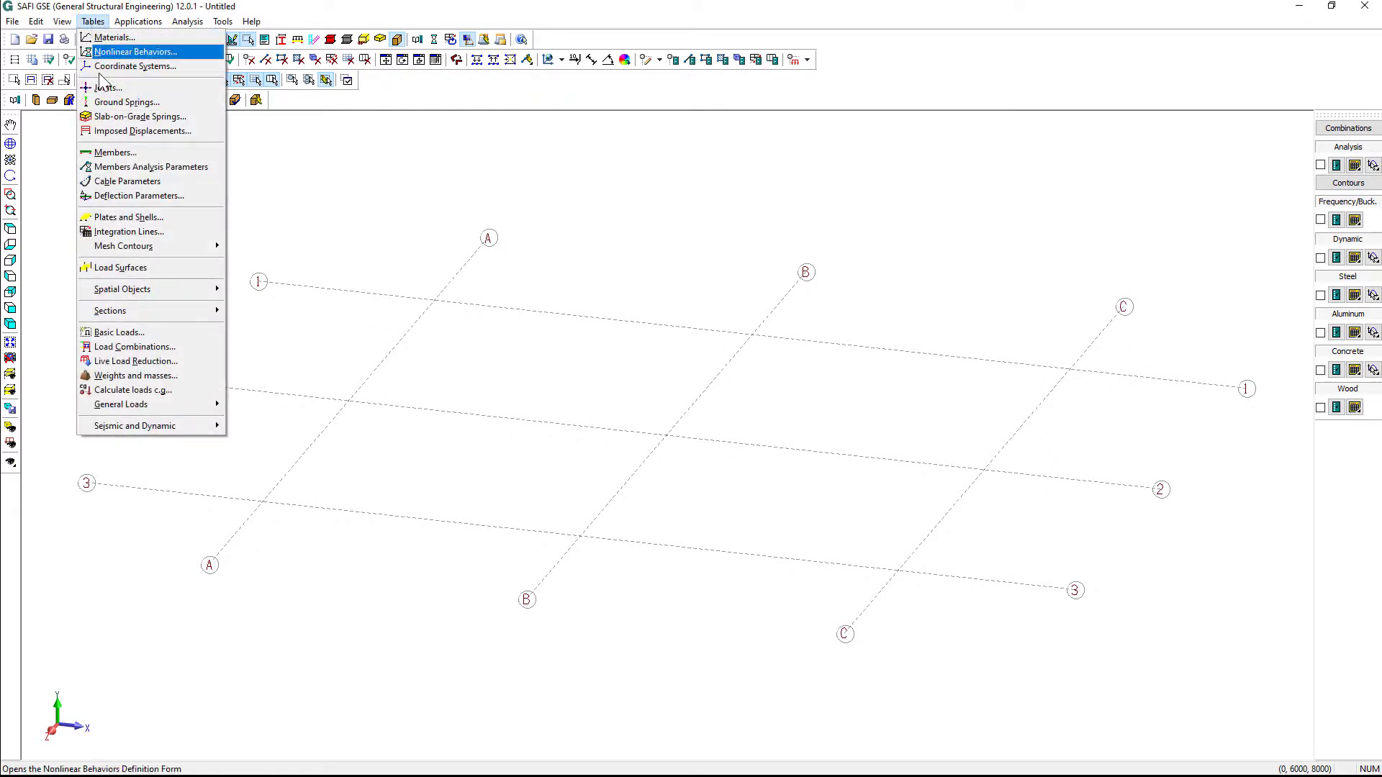
mouse_move(131, 316)
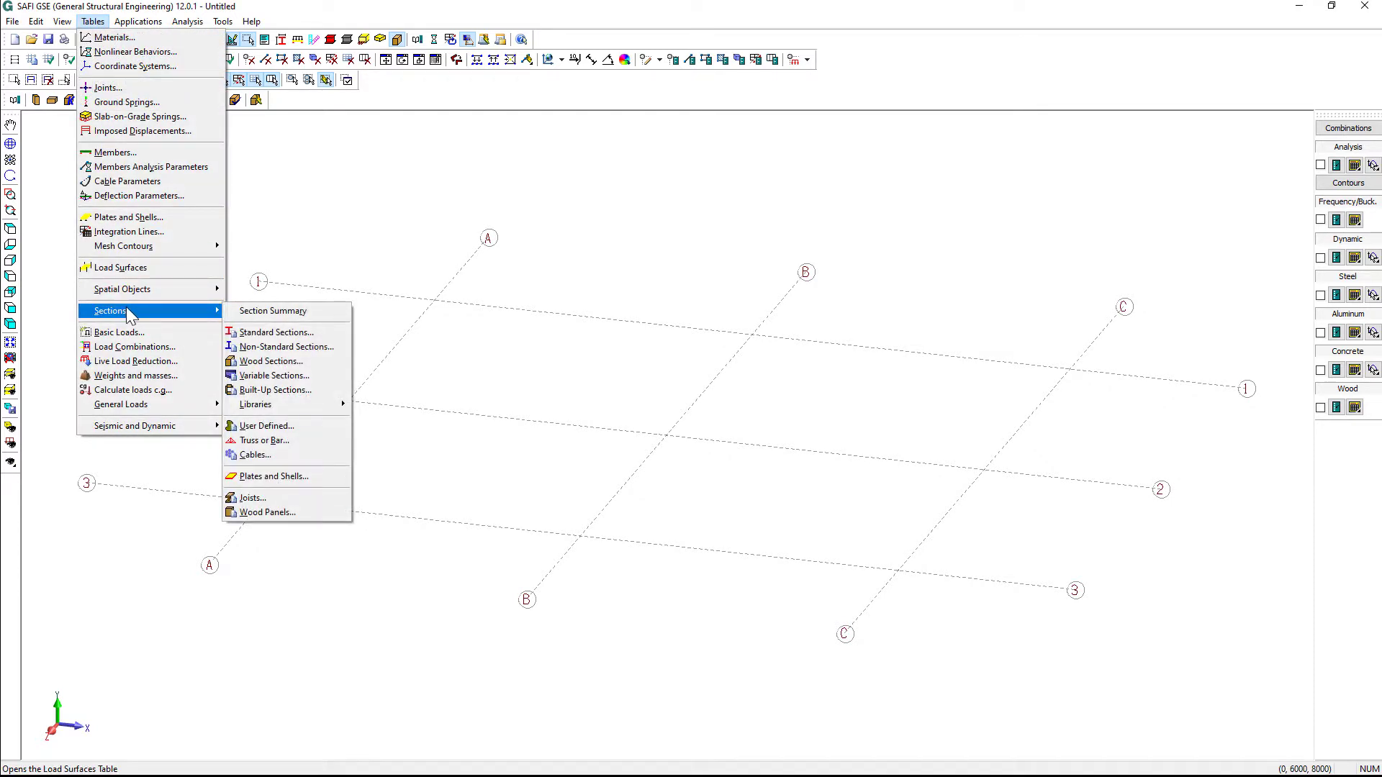
click(285, 363)
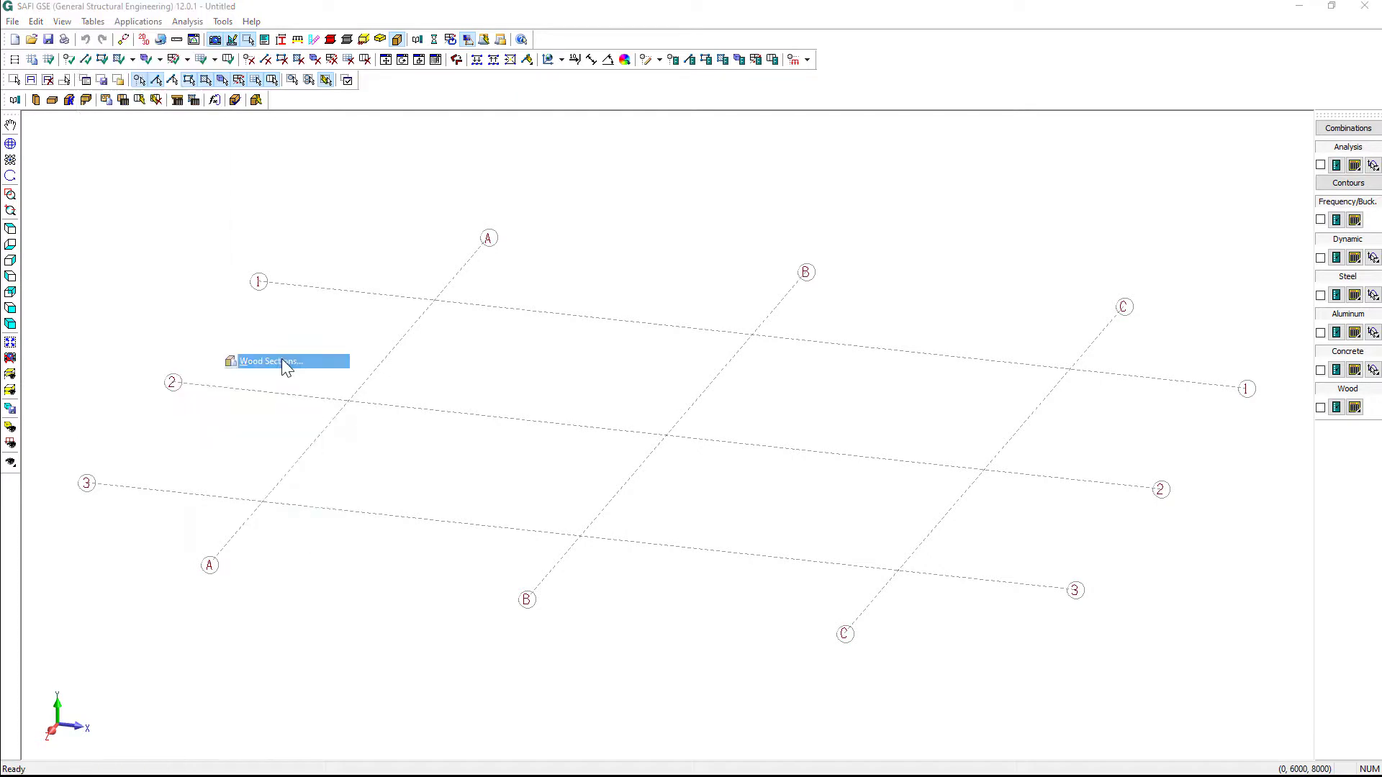
click(979, 160)
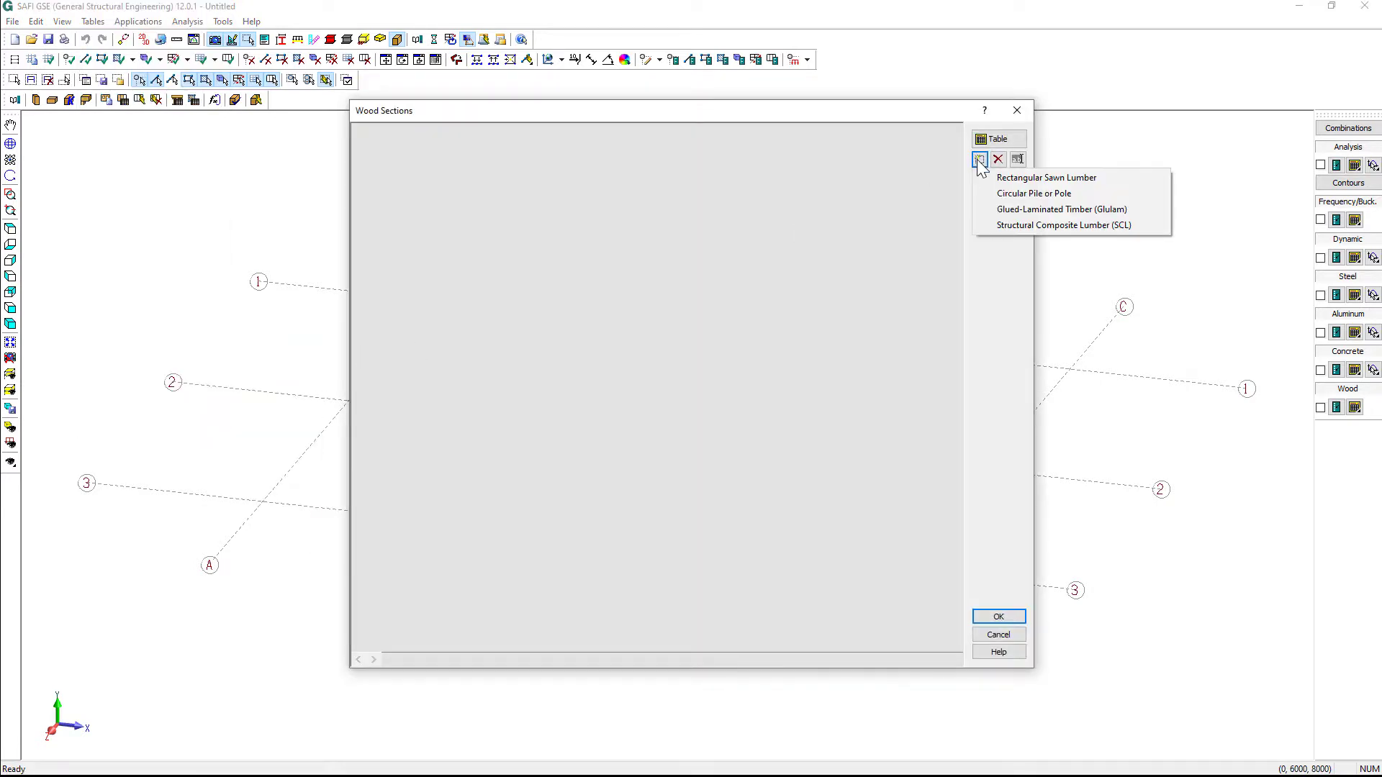
click(1012, 179)
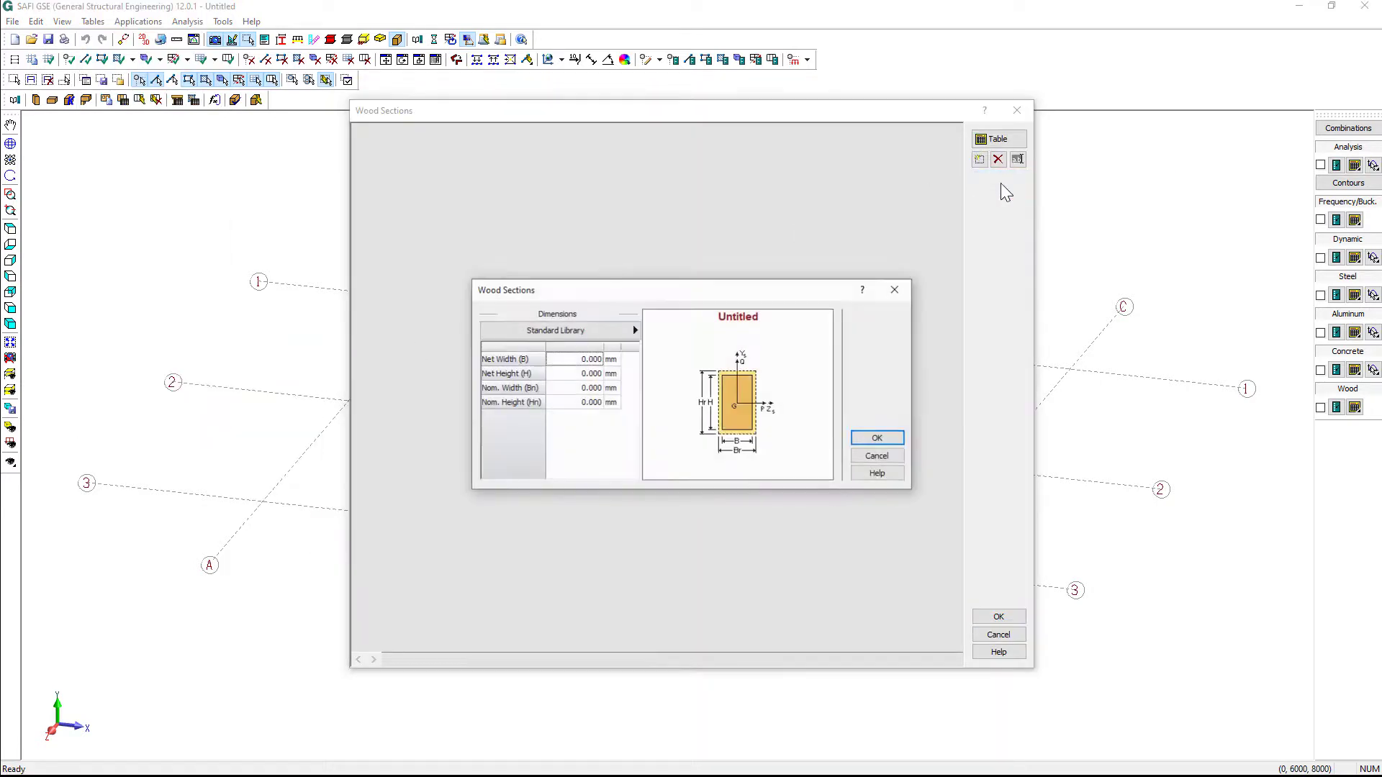
click(632, 330)
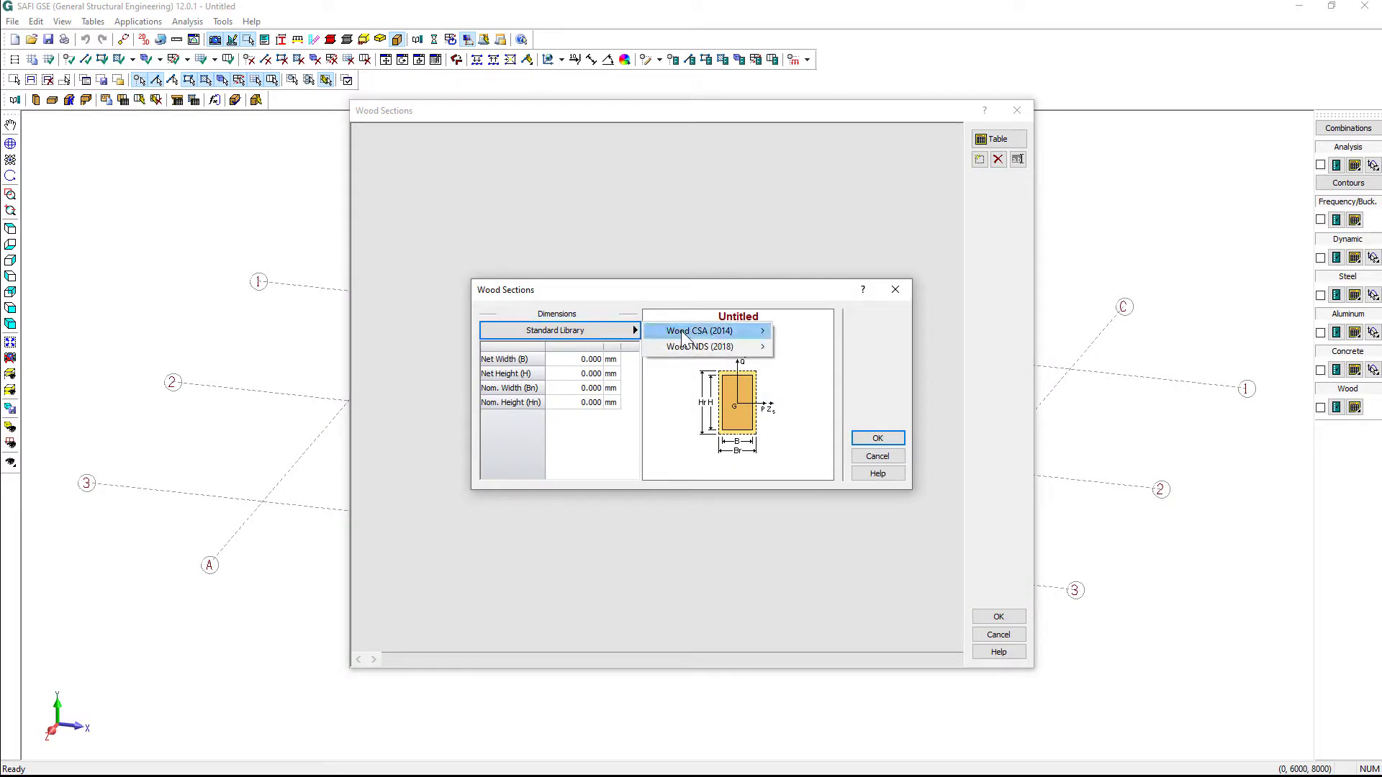
mouse_move(687, 337)
mouse_move(814, 332)
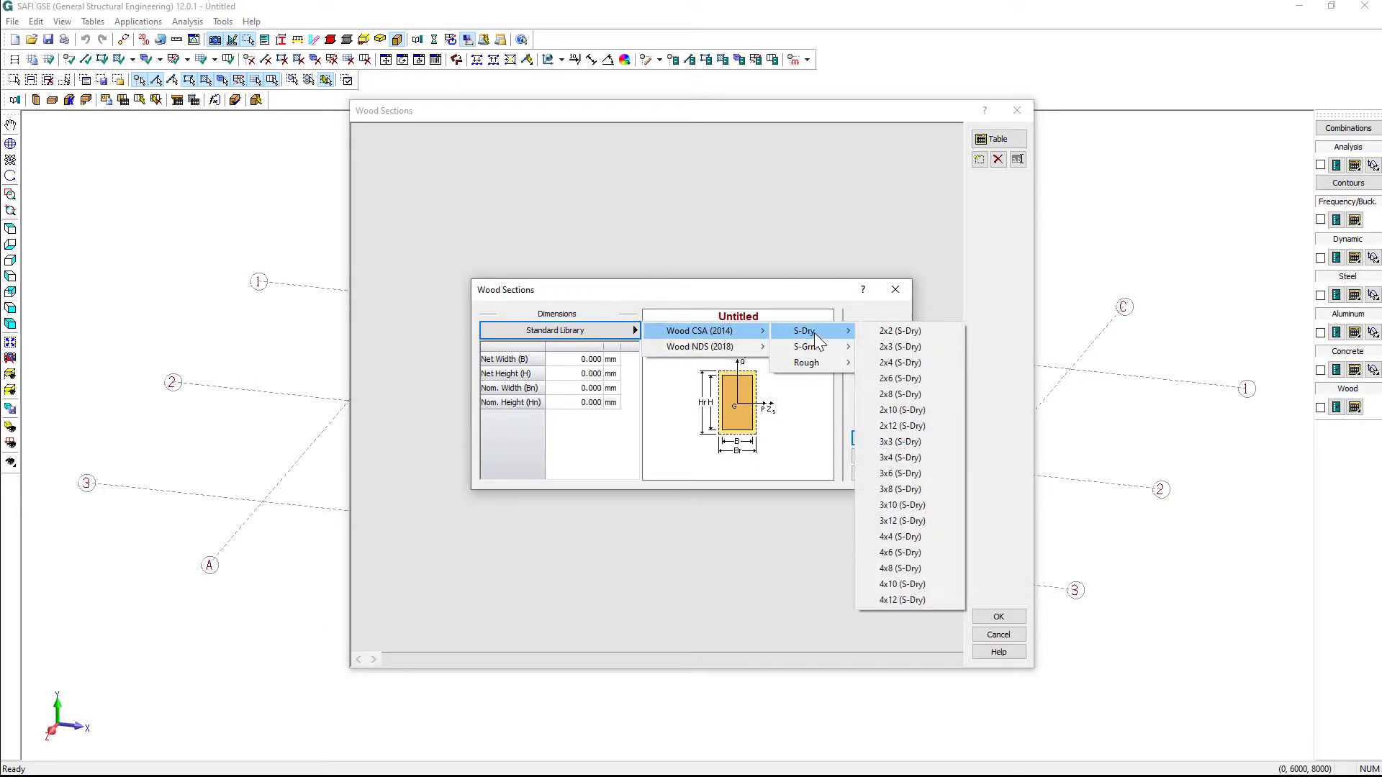
click(918, 377)
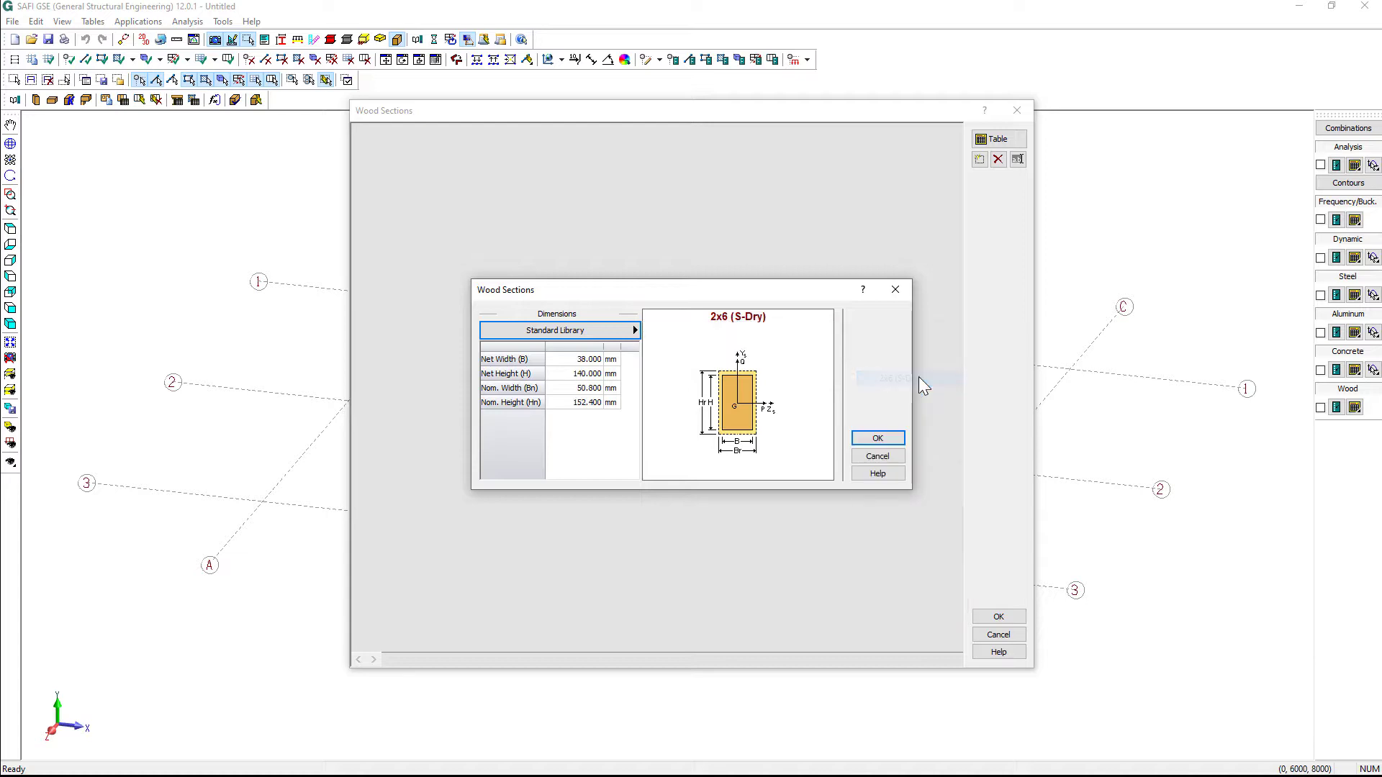
click(876, 438)
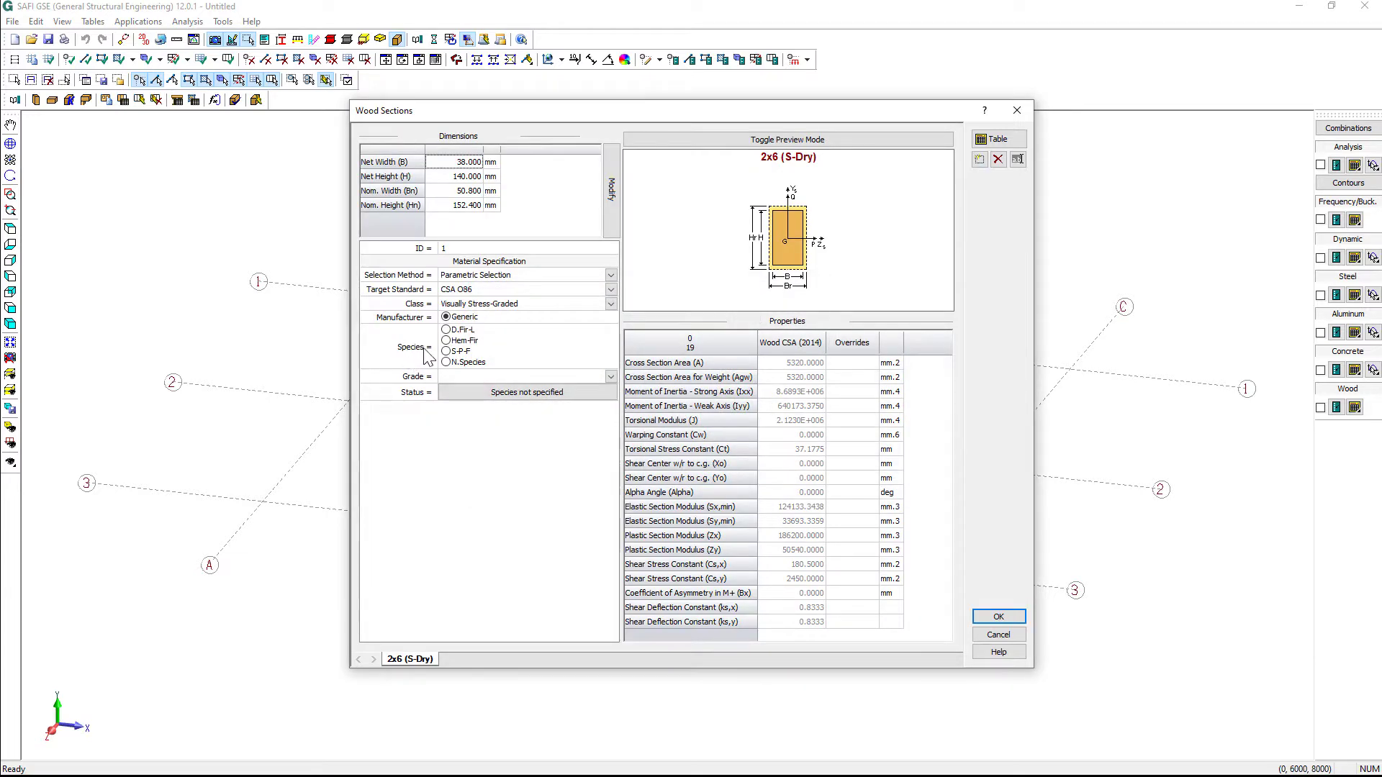
Step: Grade the 2x6 section as S-P-F No.1/No.2
click(447, 351)
click(609, 377)
click(569, 404)
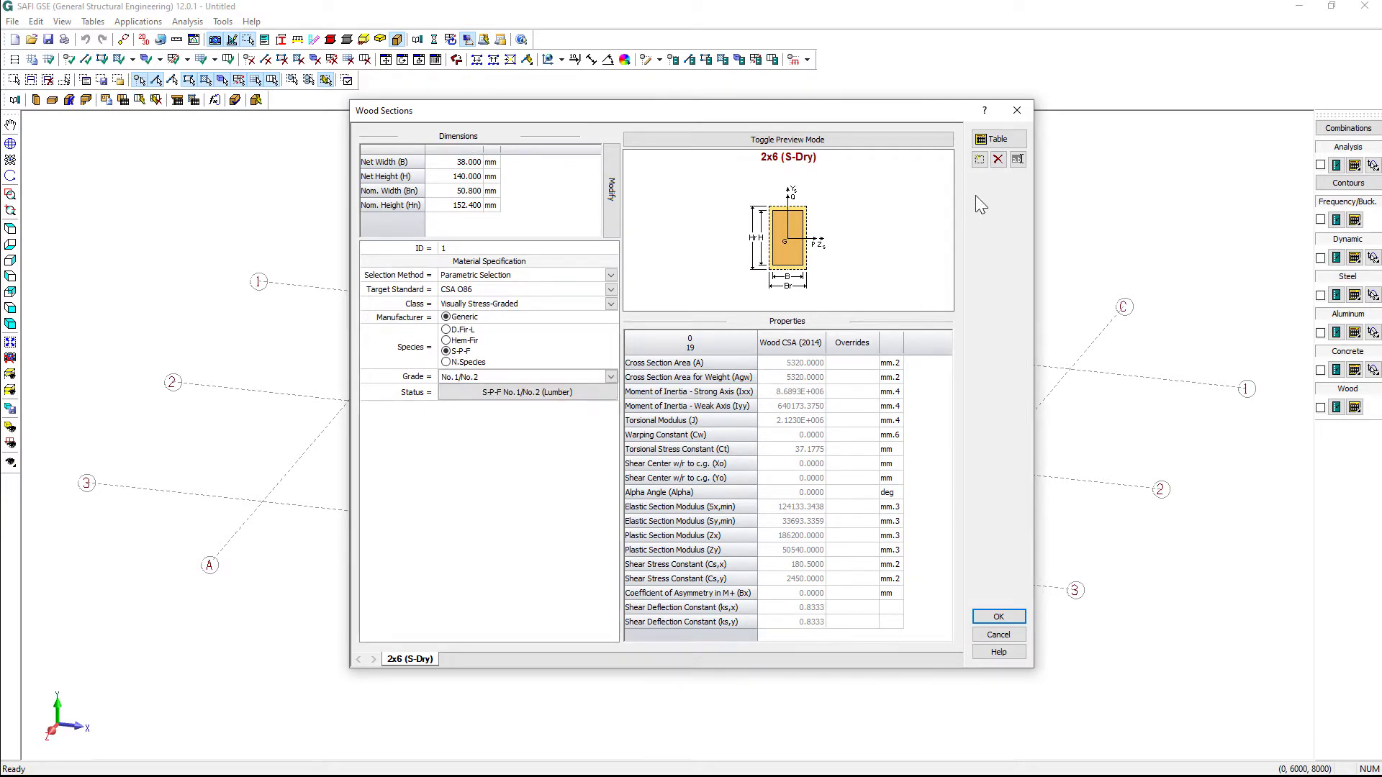
Step: Add a second sawn lumber section, 2x10 (S-Dry), from the standard library
click(979, 160)
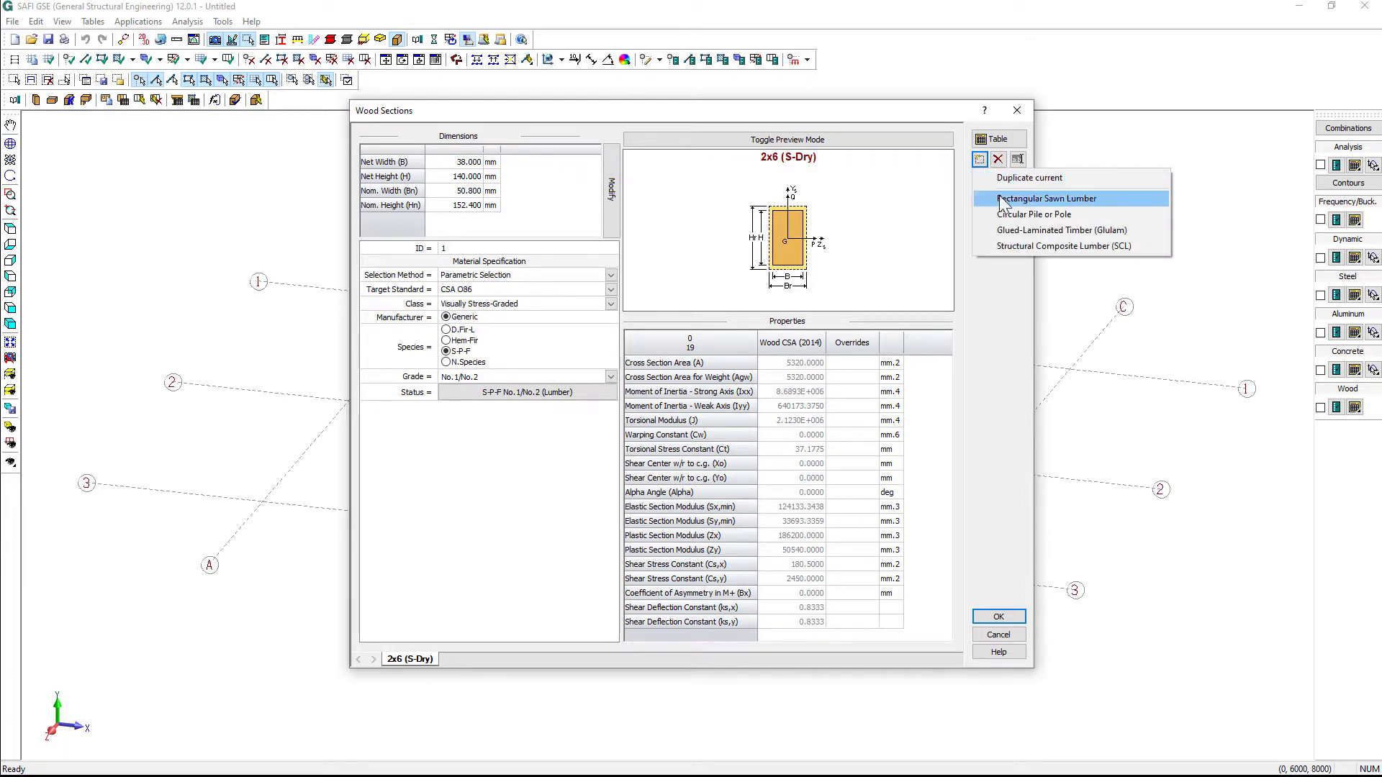
click(1002, 200)
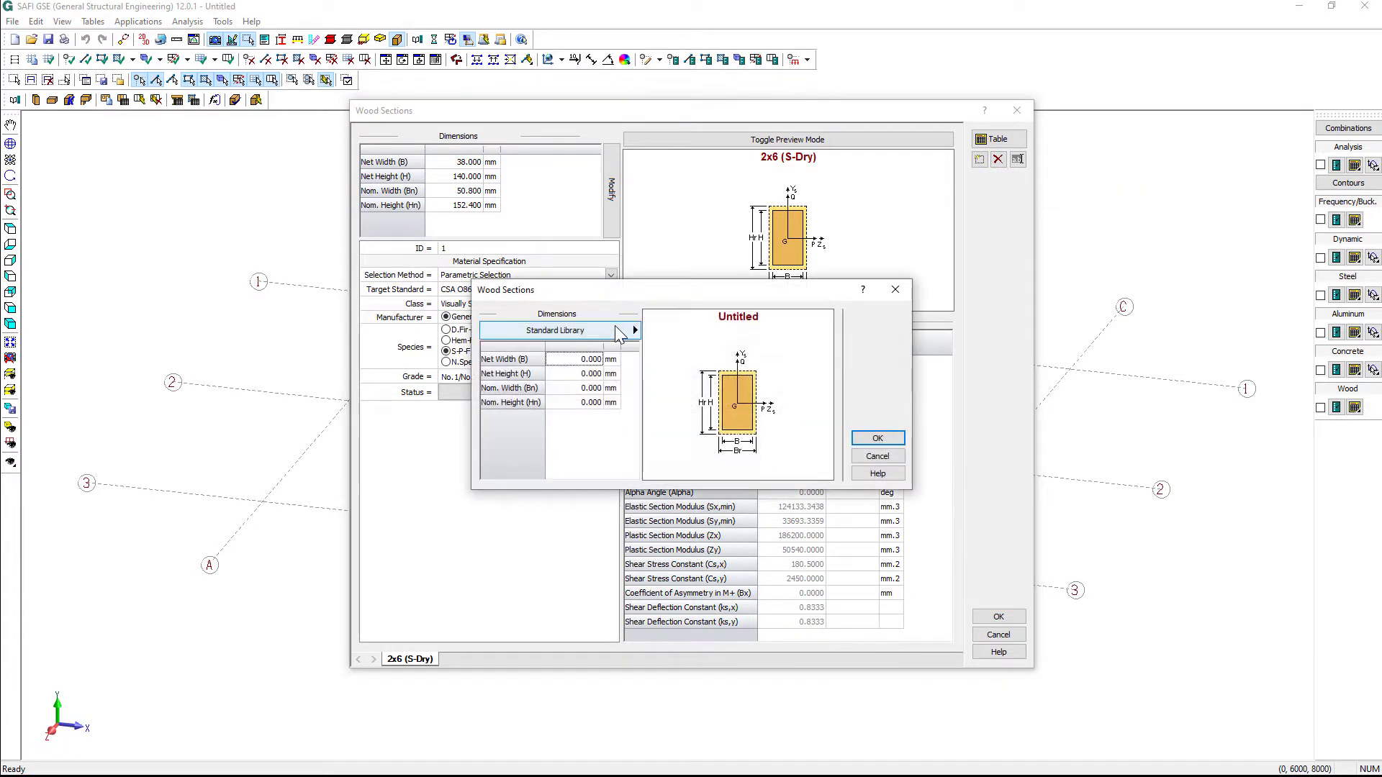
click(556, 331)
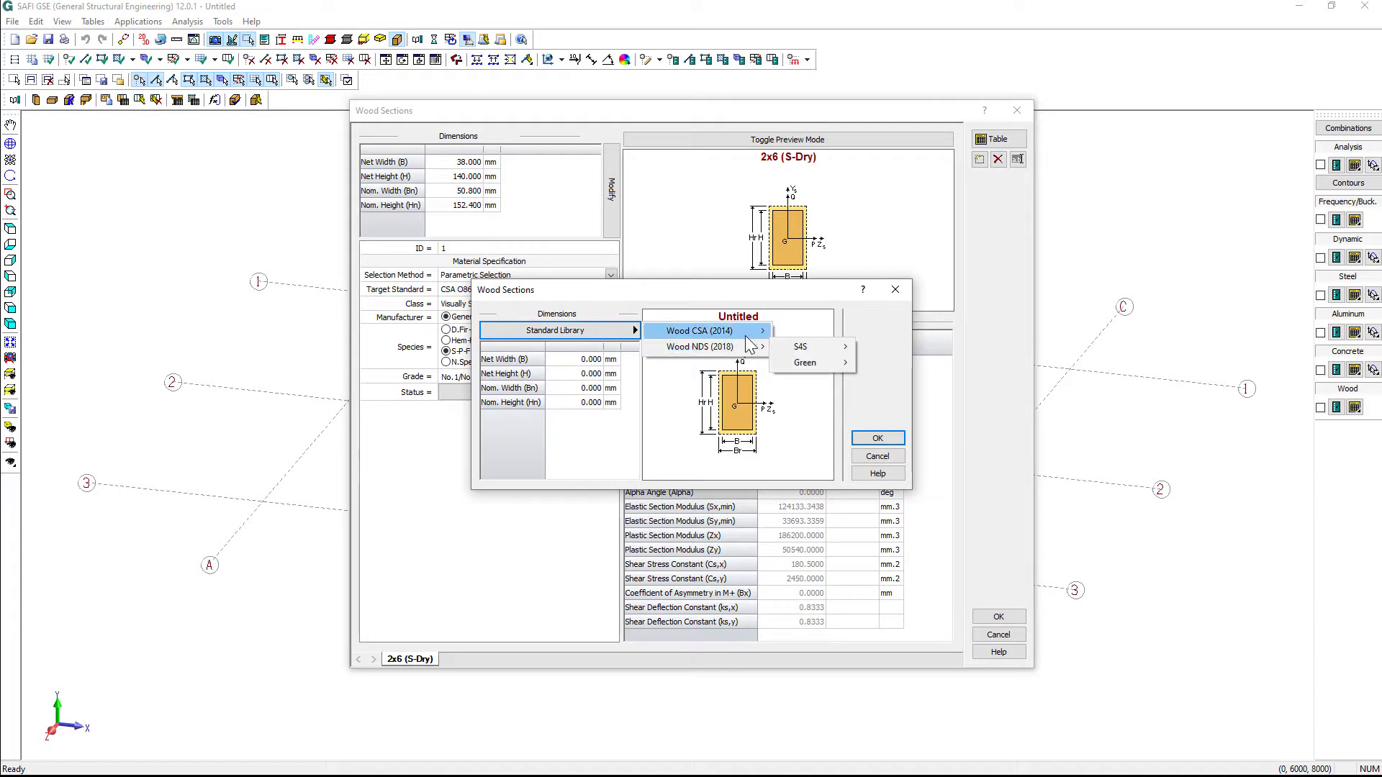
mouse_move(752, 331)
mouse_move(826, 337)
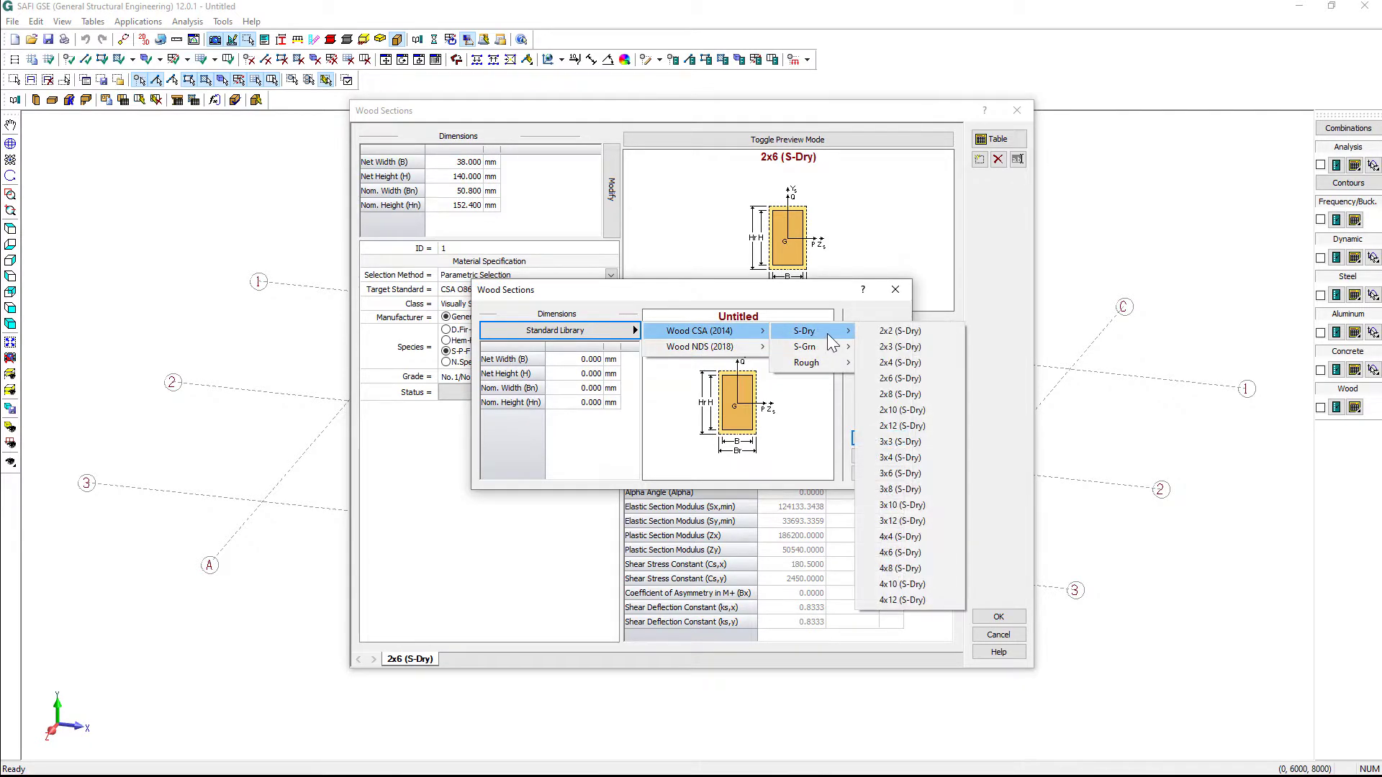
click(912, 411)
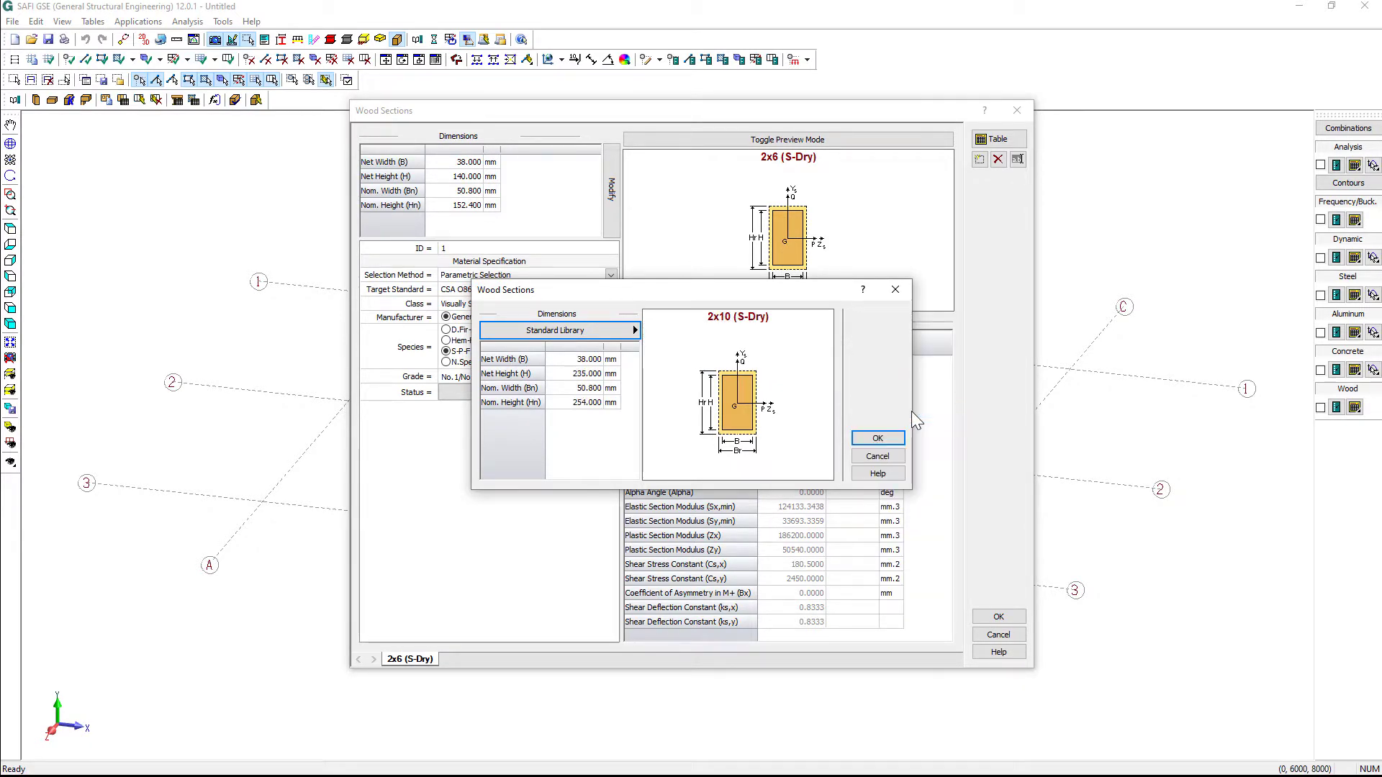
click(878, 438)
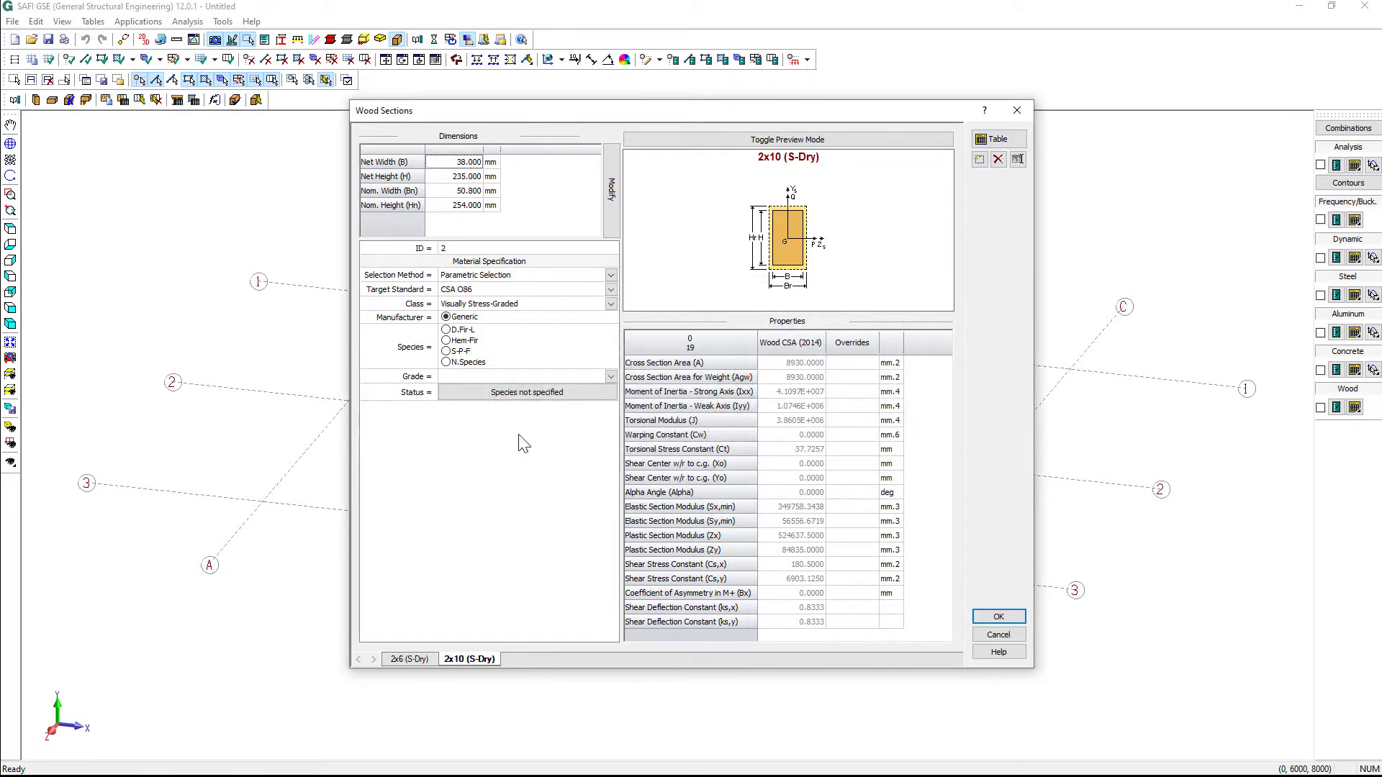
Step: Grade the 2x10 section as S-P-F No.1/No.2
click(502, 376)
click(353, 417)
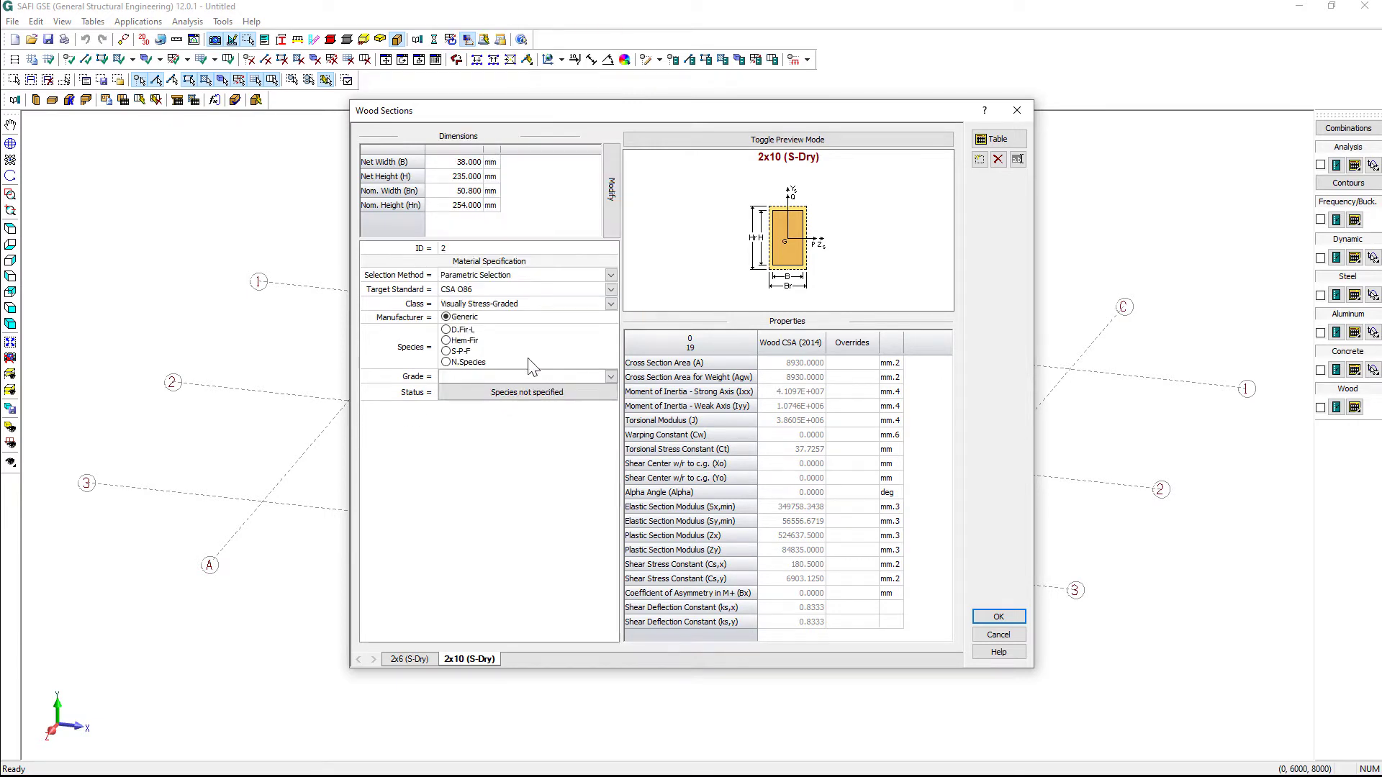
click(447, 352)
click(610, 377)
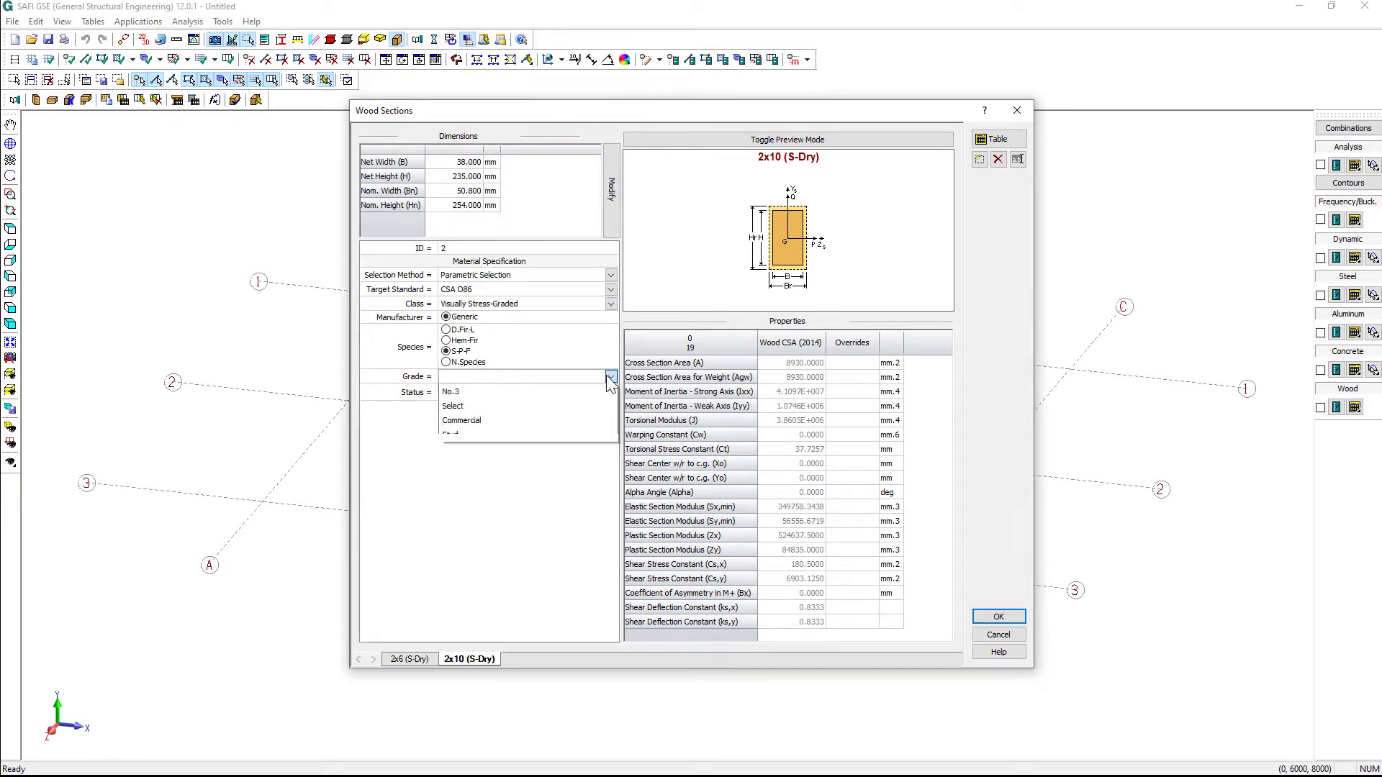
click(575, 406)
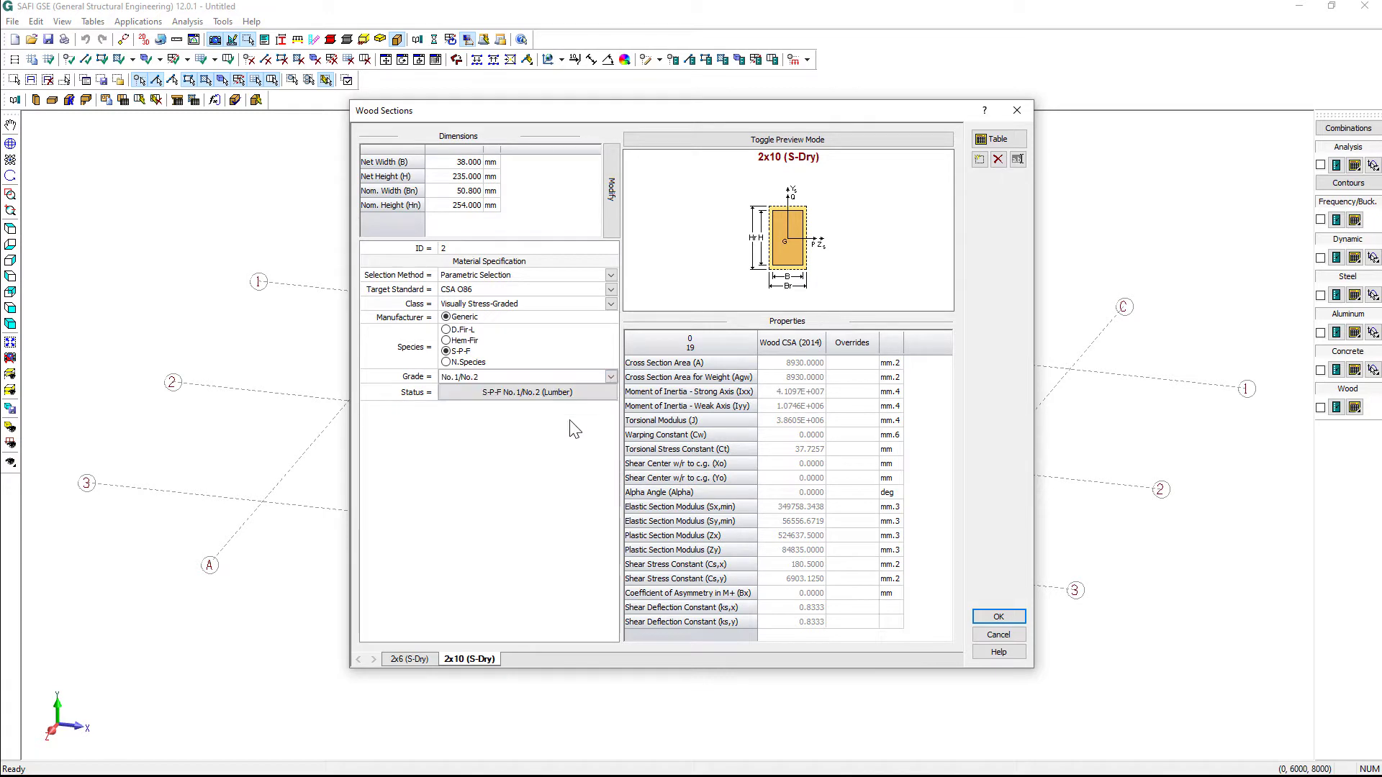
click(979, 159)
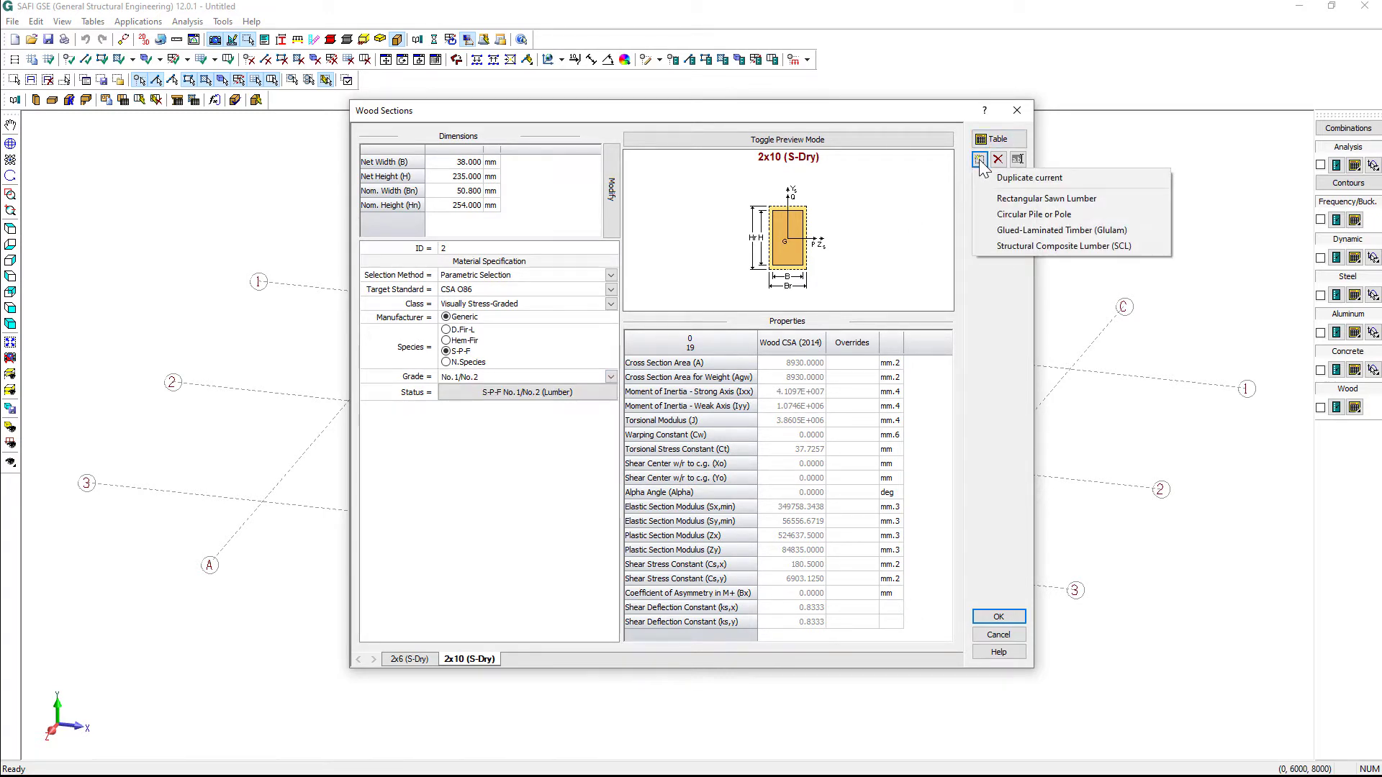
Step: Add the Nordic (2015) glulam column NL-COL5.5x5.5, 139.7 × 139.7 mm, grade 24F-1.9E/ES12
click(1030, 230)
click(603, 329)
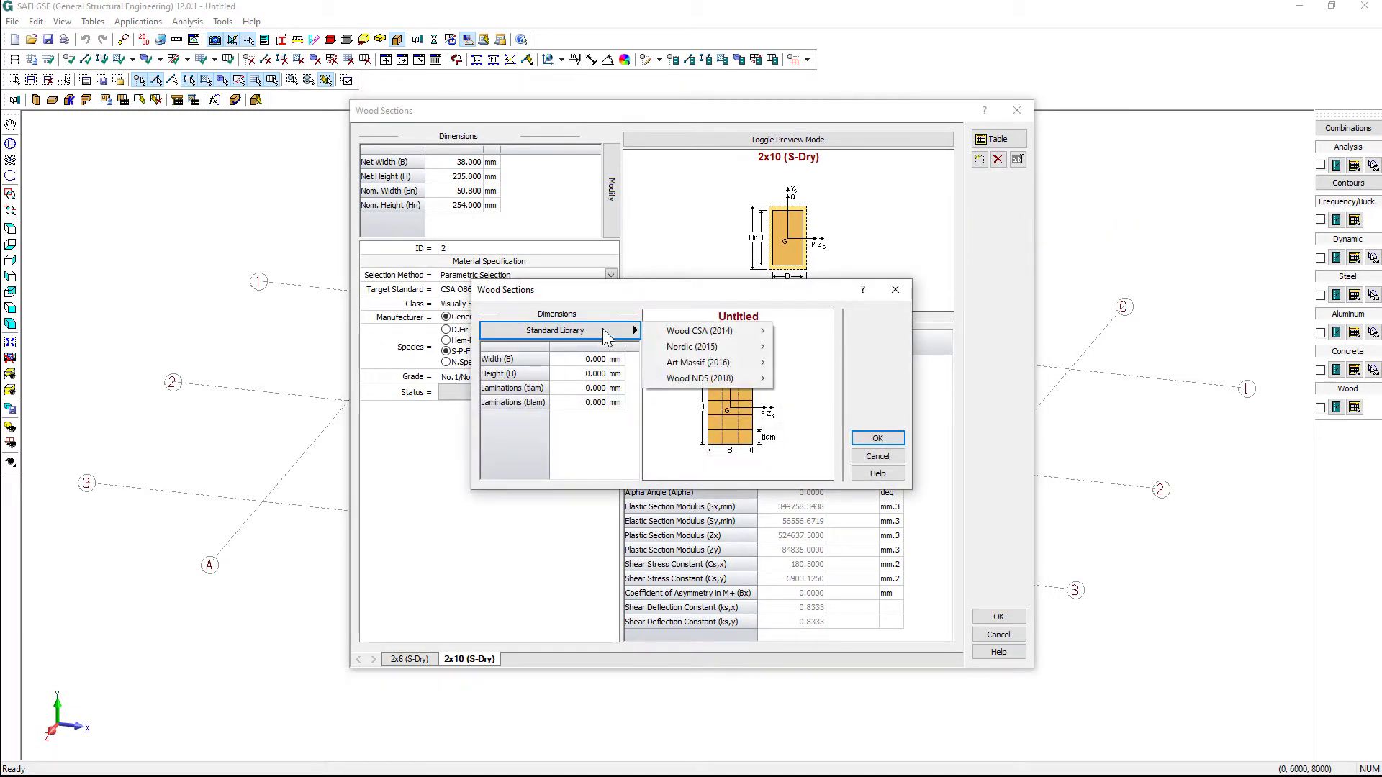
mouse_move(713, 355)
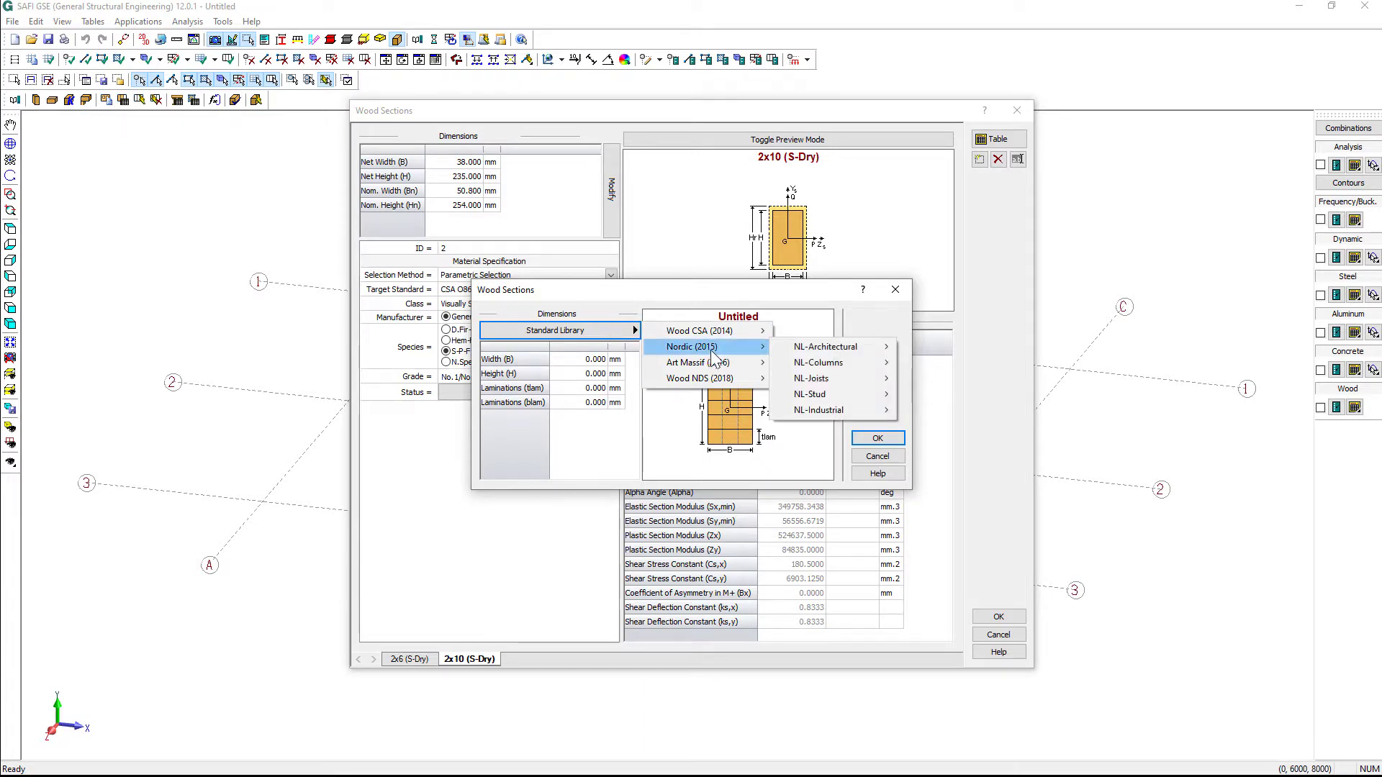
mouse_move(827, 363)
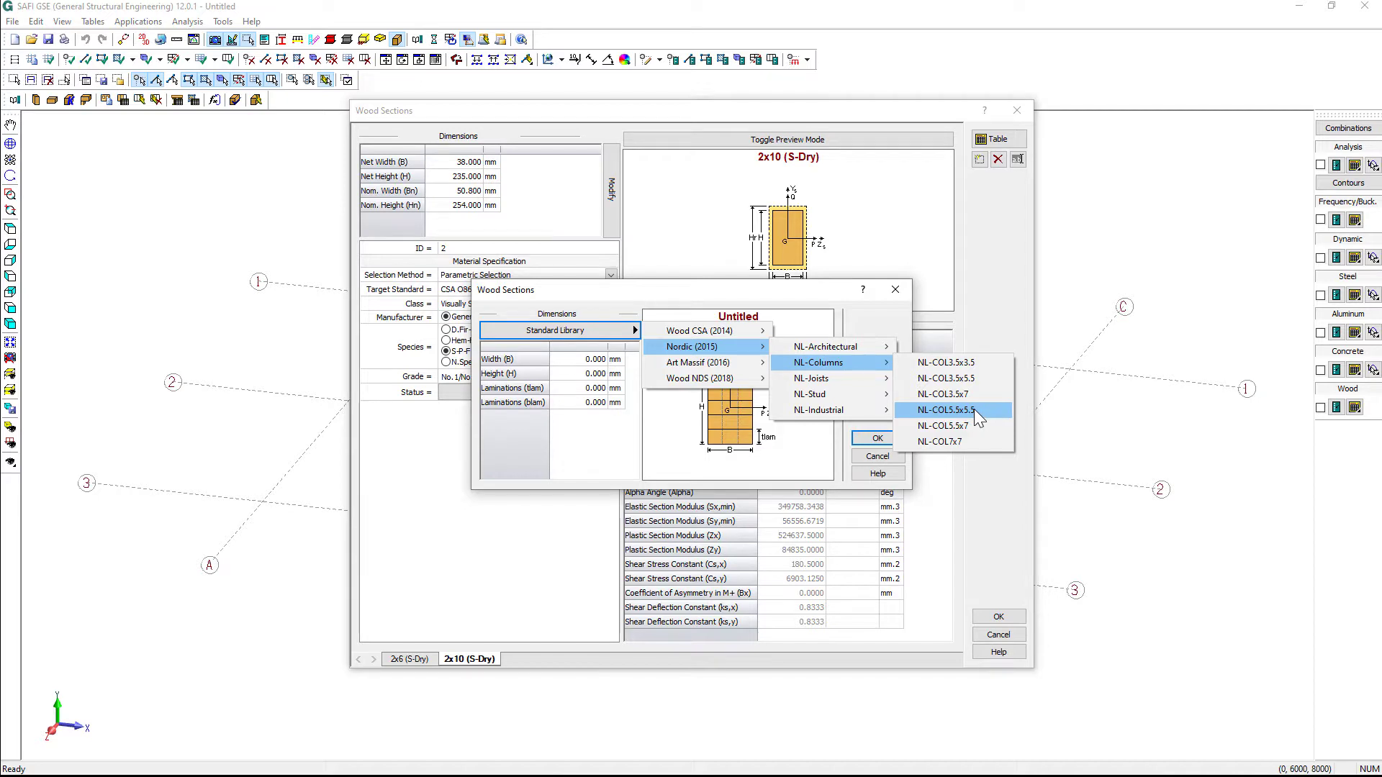
click(974, 409)
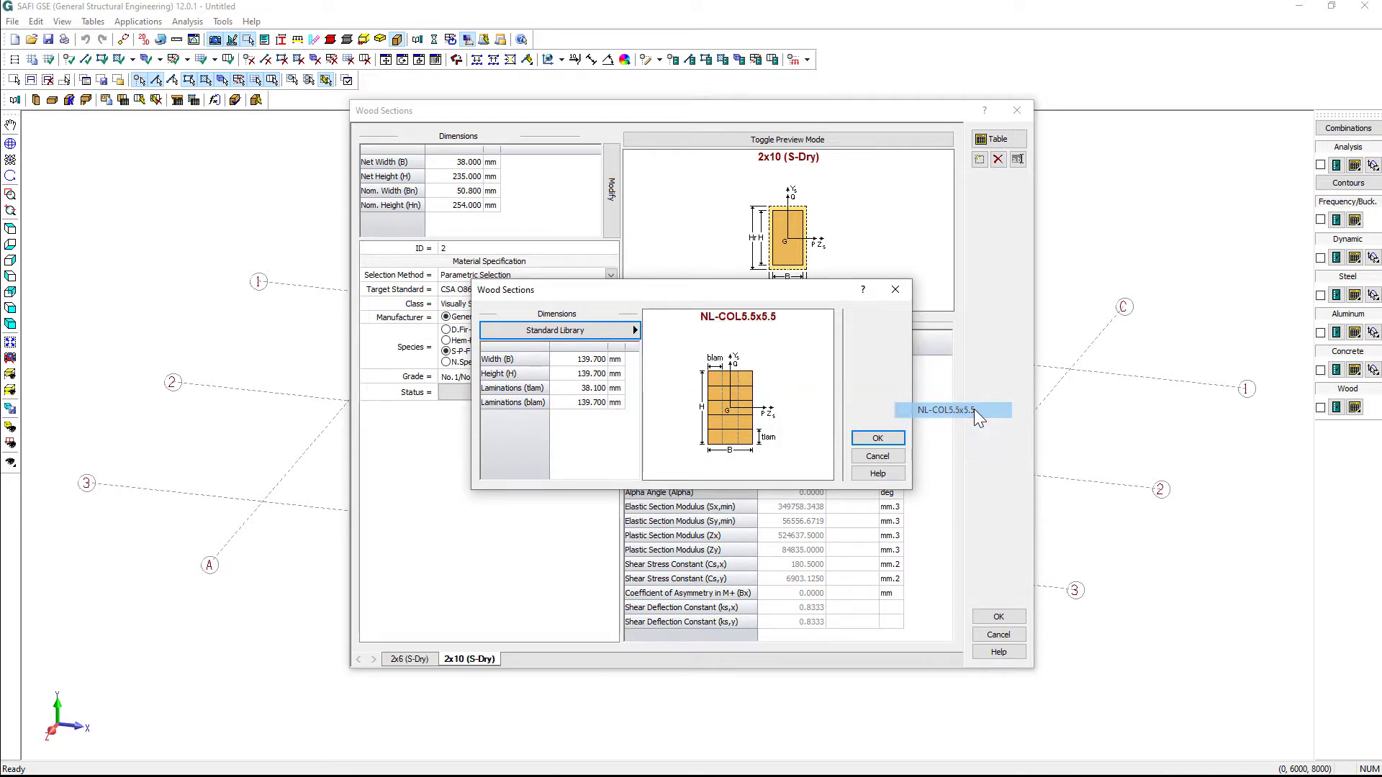
click(878, 438)
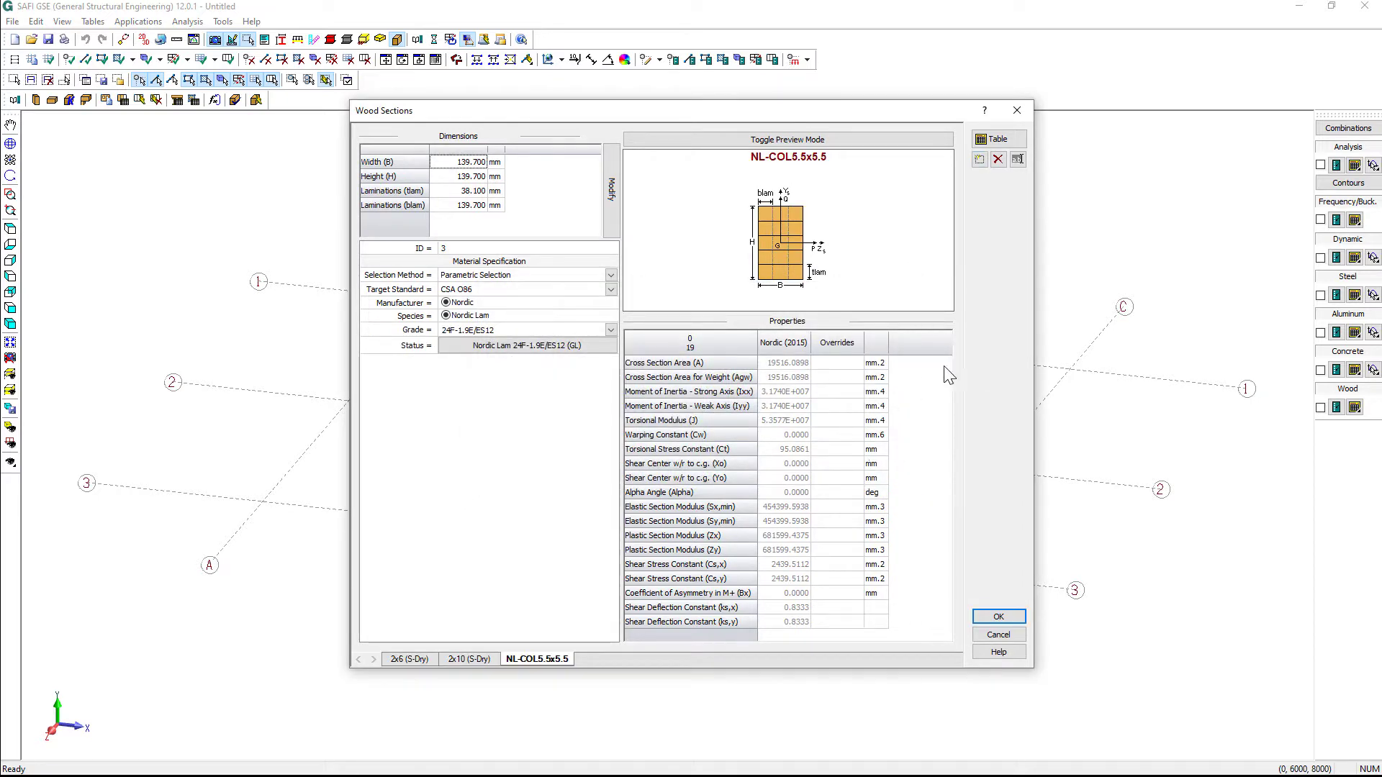
Step: Add Weyerhaeuser (2017) Parallam P-Lam3.5x16 composite lumber as section 4 and close the table
click(980, 159)
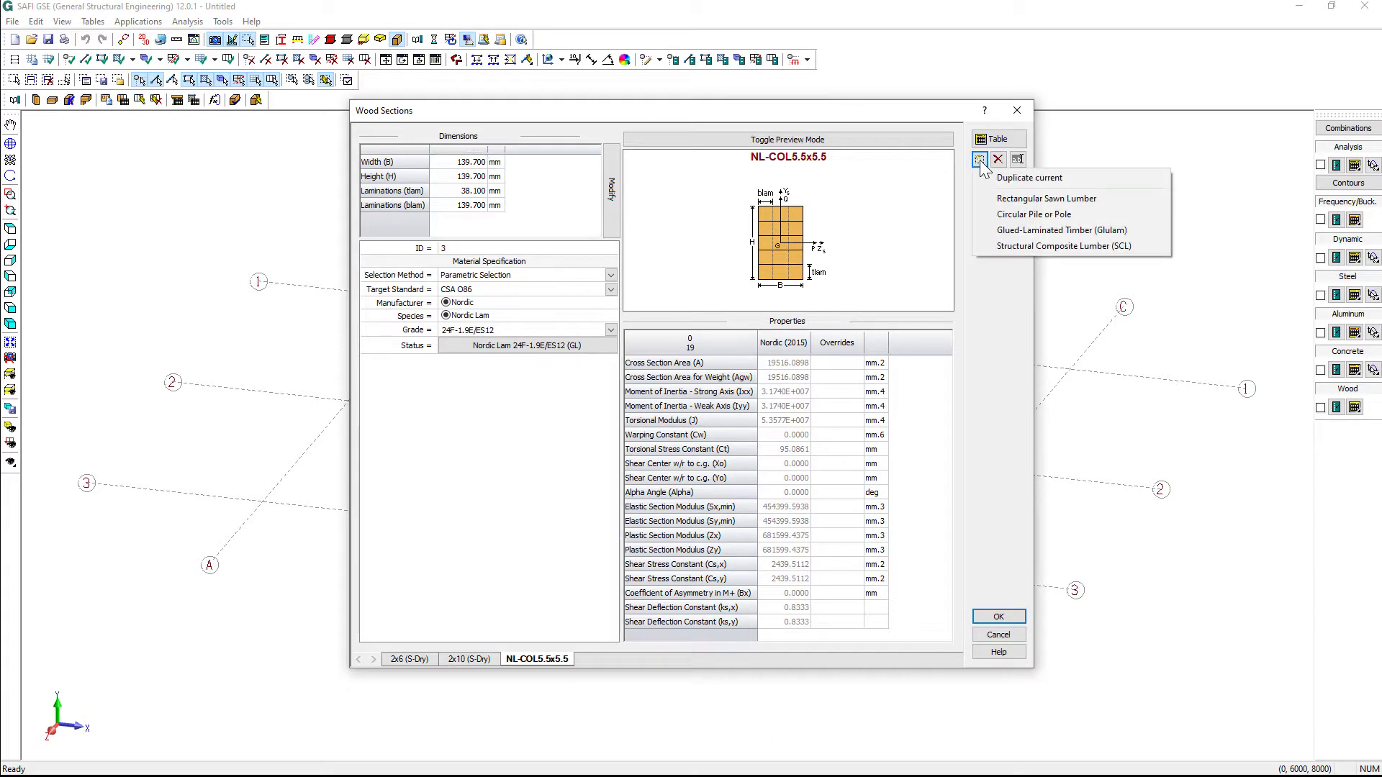
click(1030, 246)
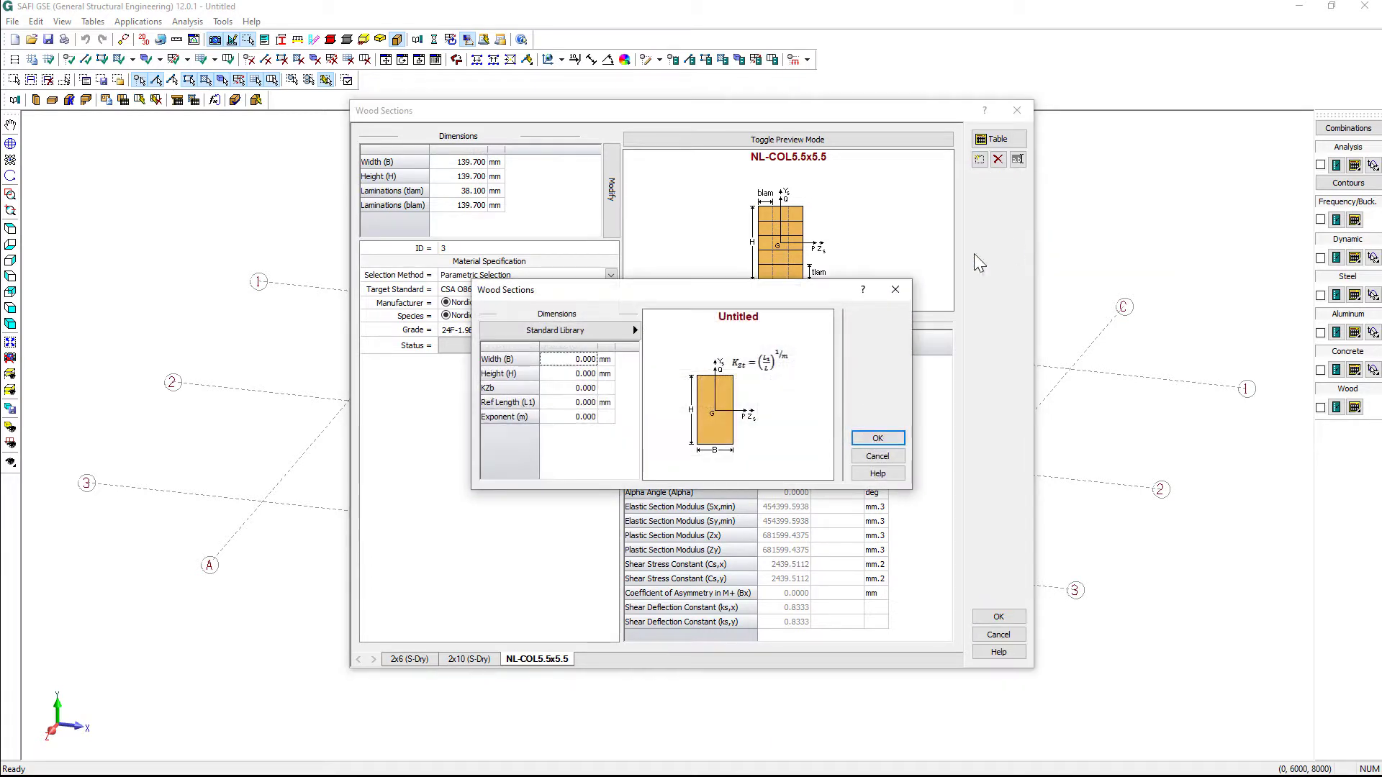
click(635, 331)
mouse_move(753, 353)
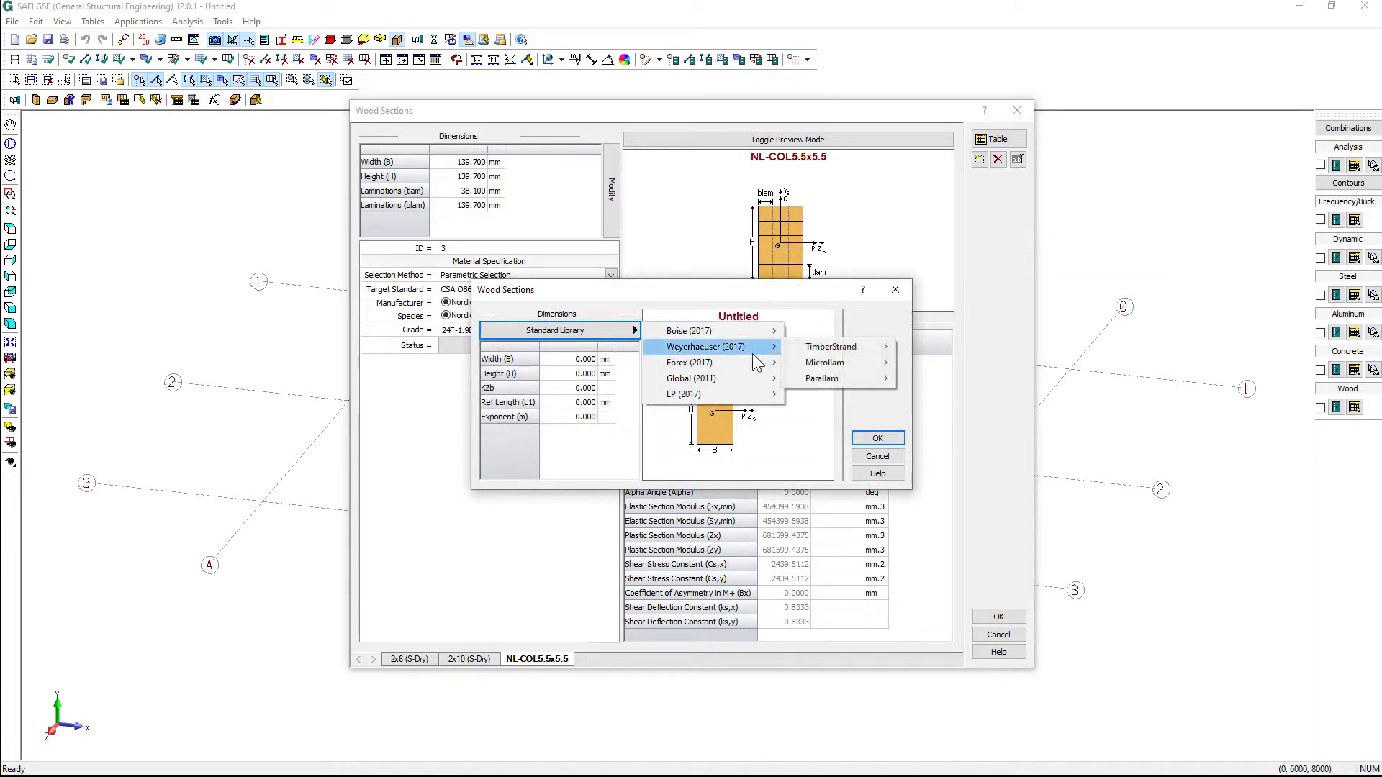
mouse_move(870, 382)
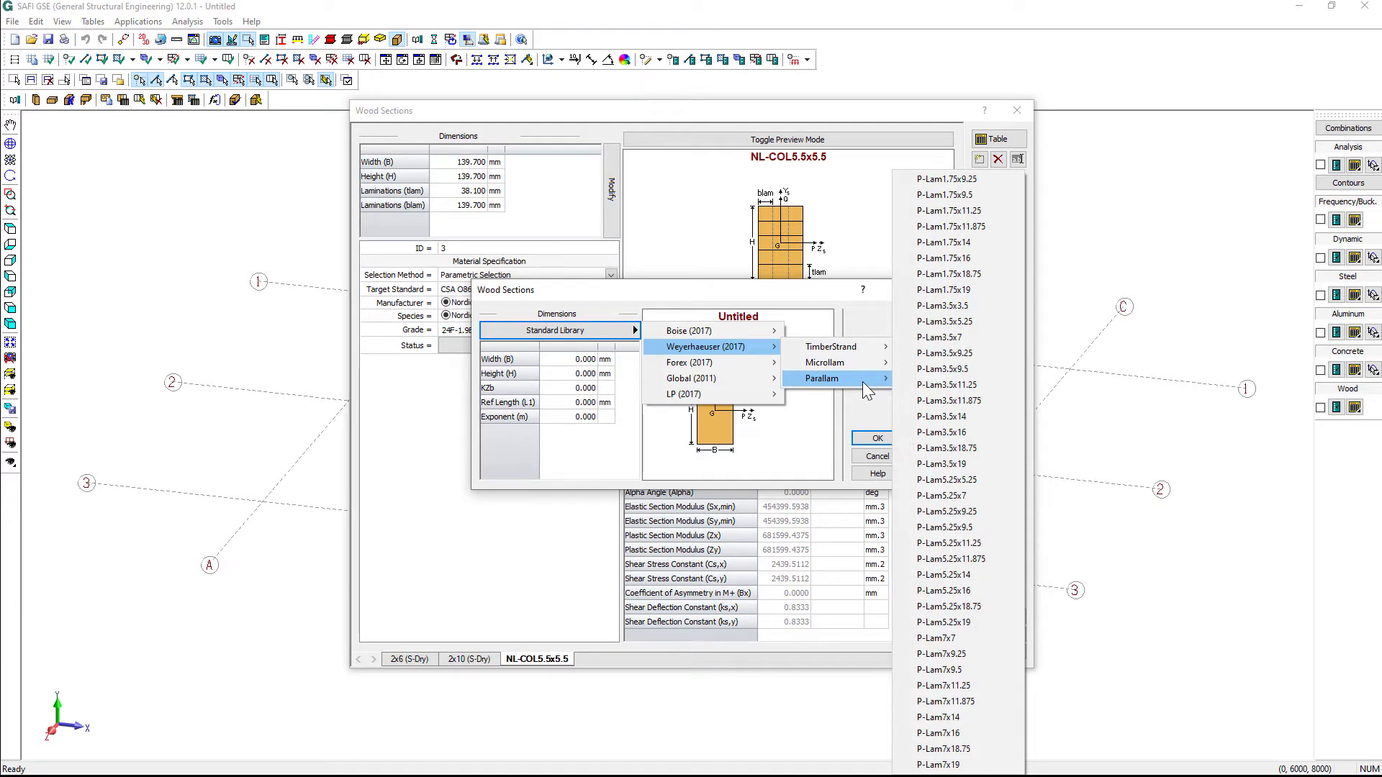
click(977, 431)
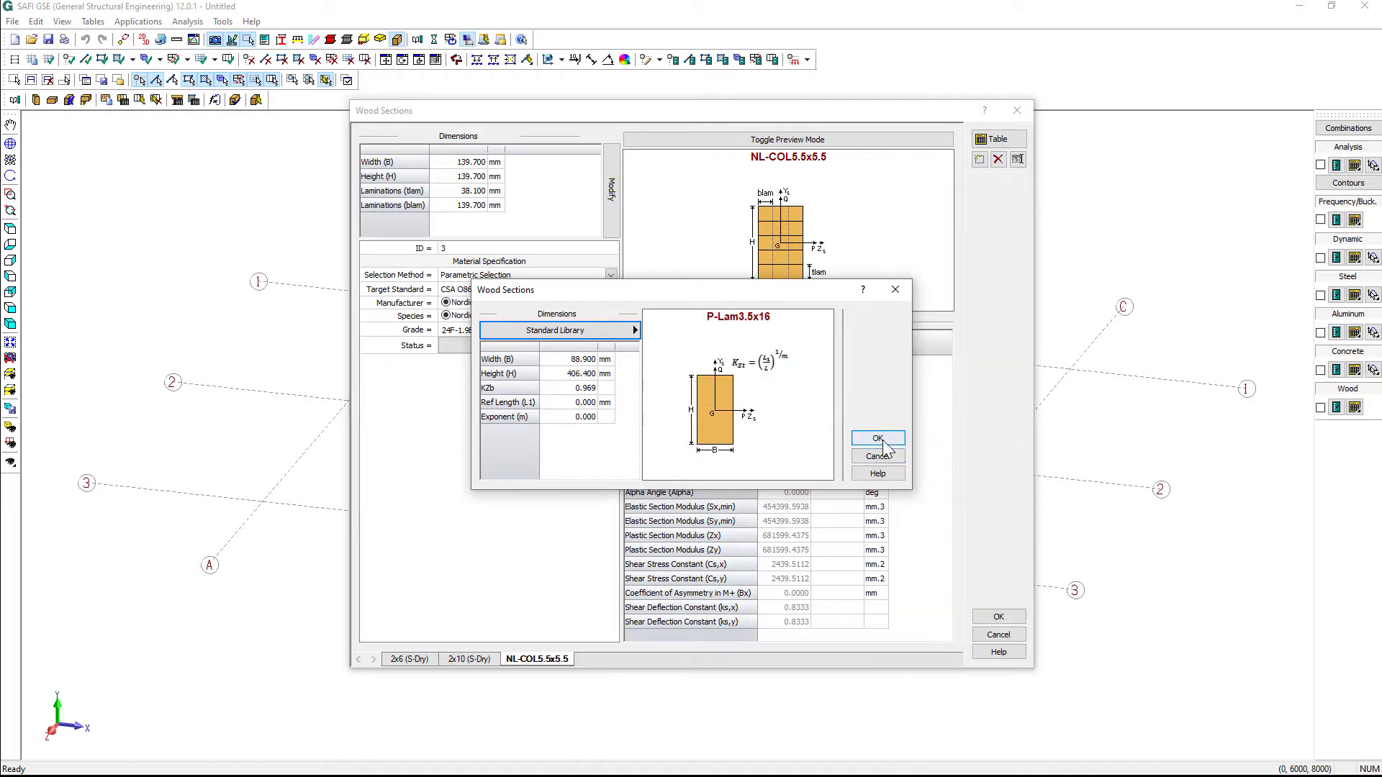
click(879, 439)
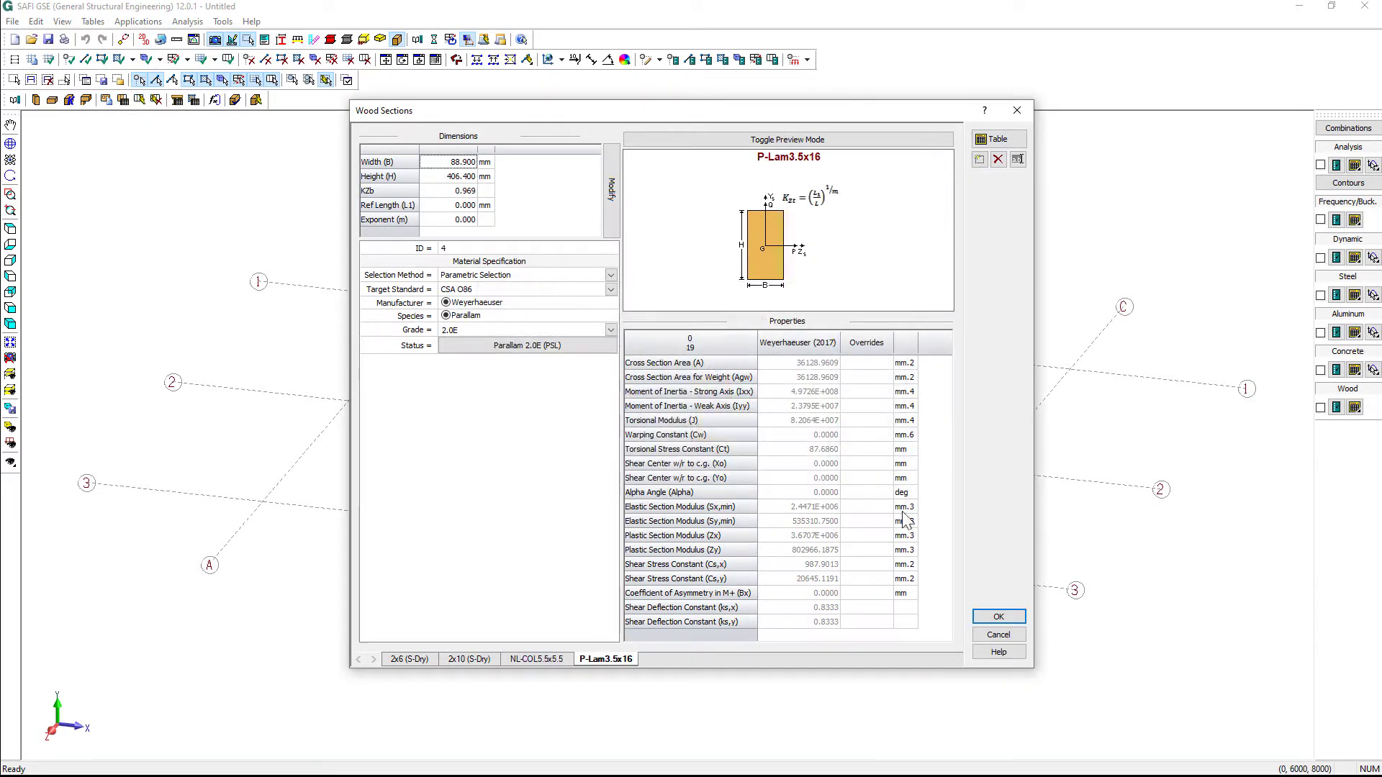
click(986, 617)
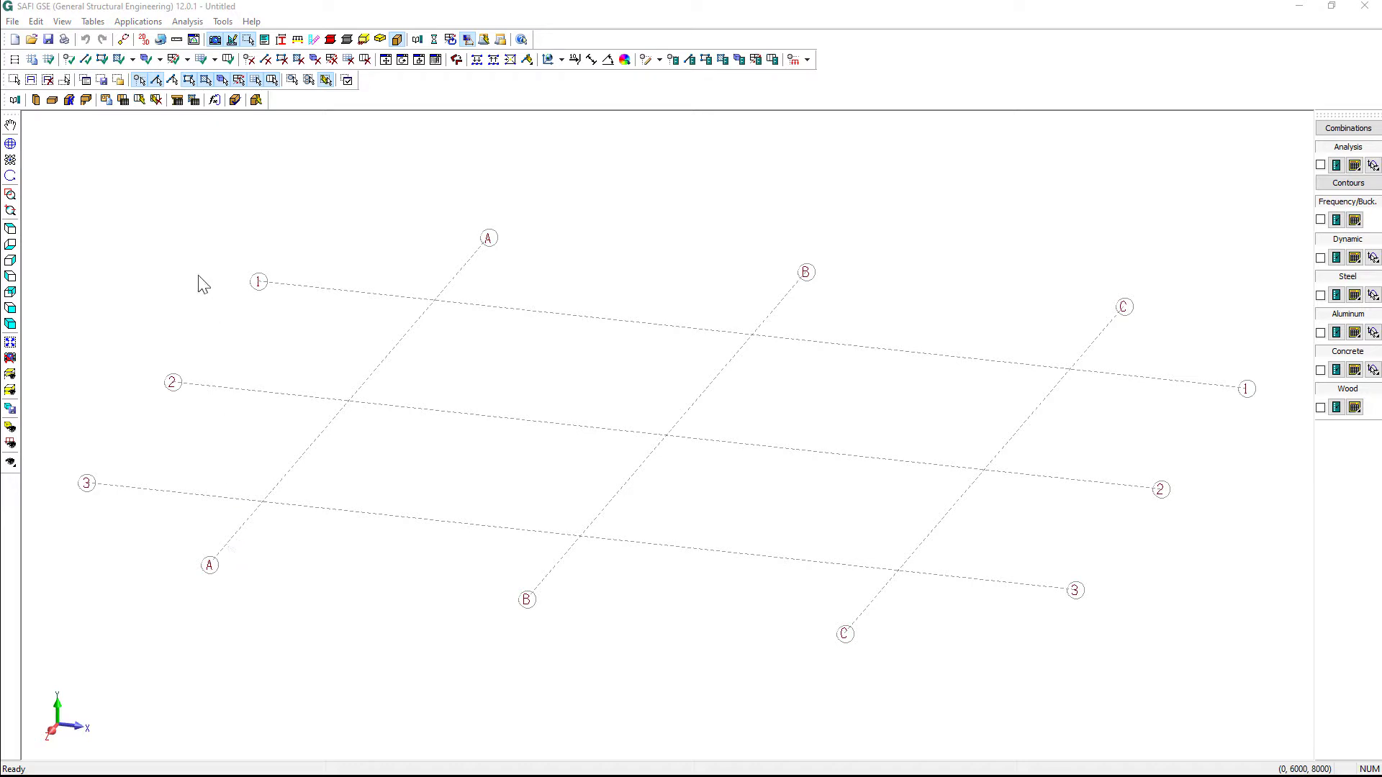
Step: Create a vertical-ply built-up section 2-2x6 from the 2x6 (S-Dry) lumber
click(93, 21)
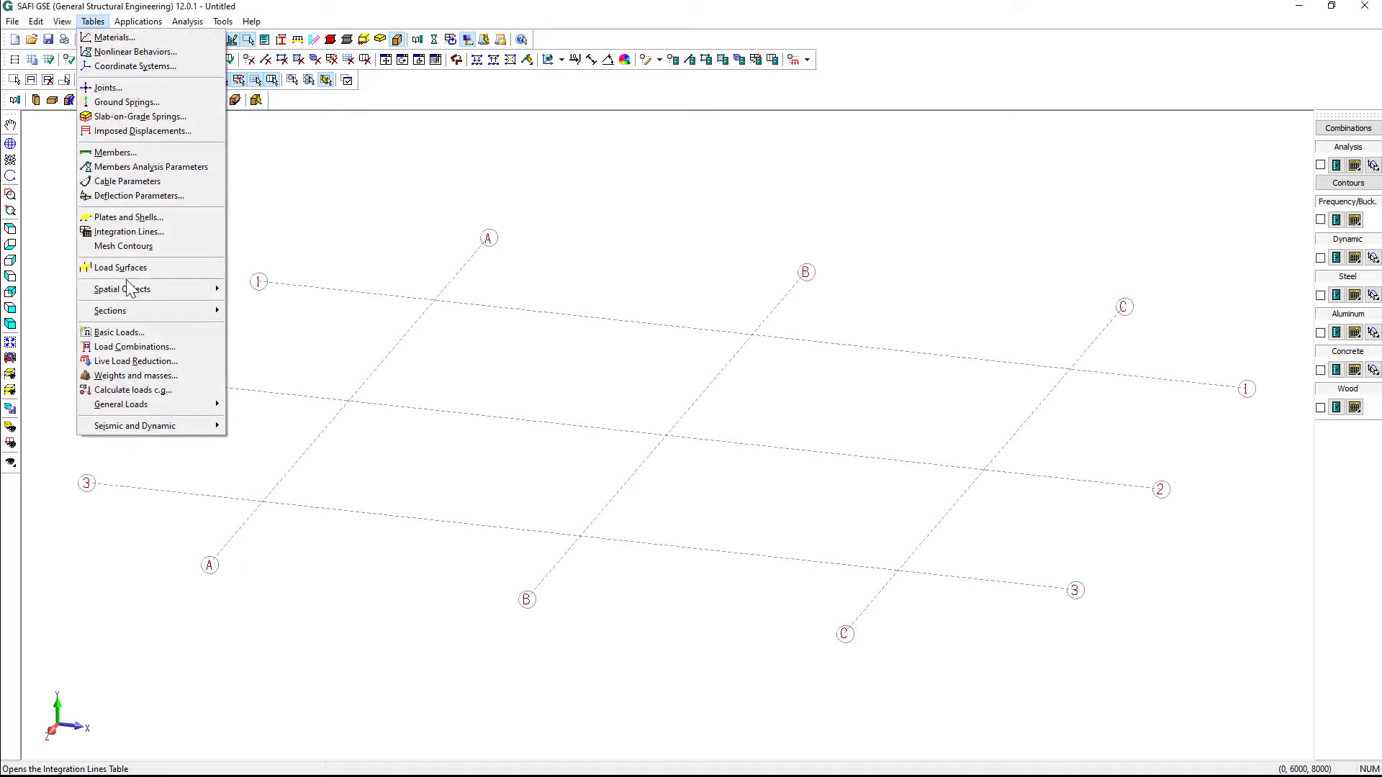
mouse_move(126, 308)
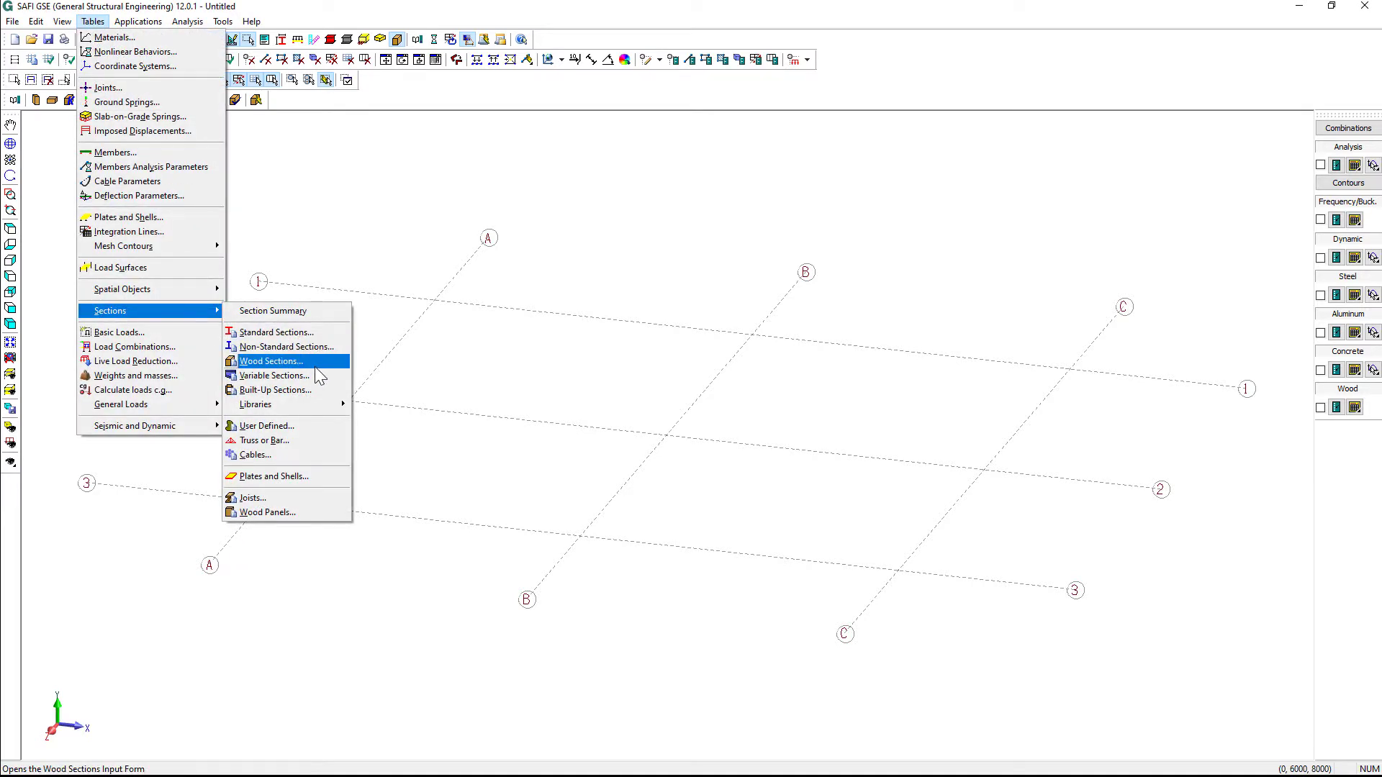
click(309, 388)
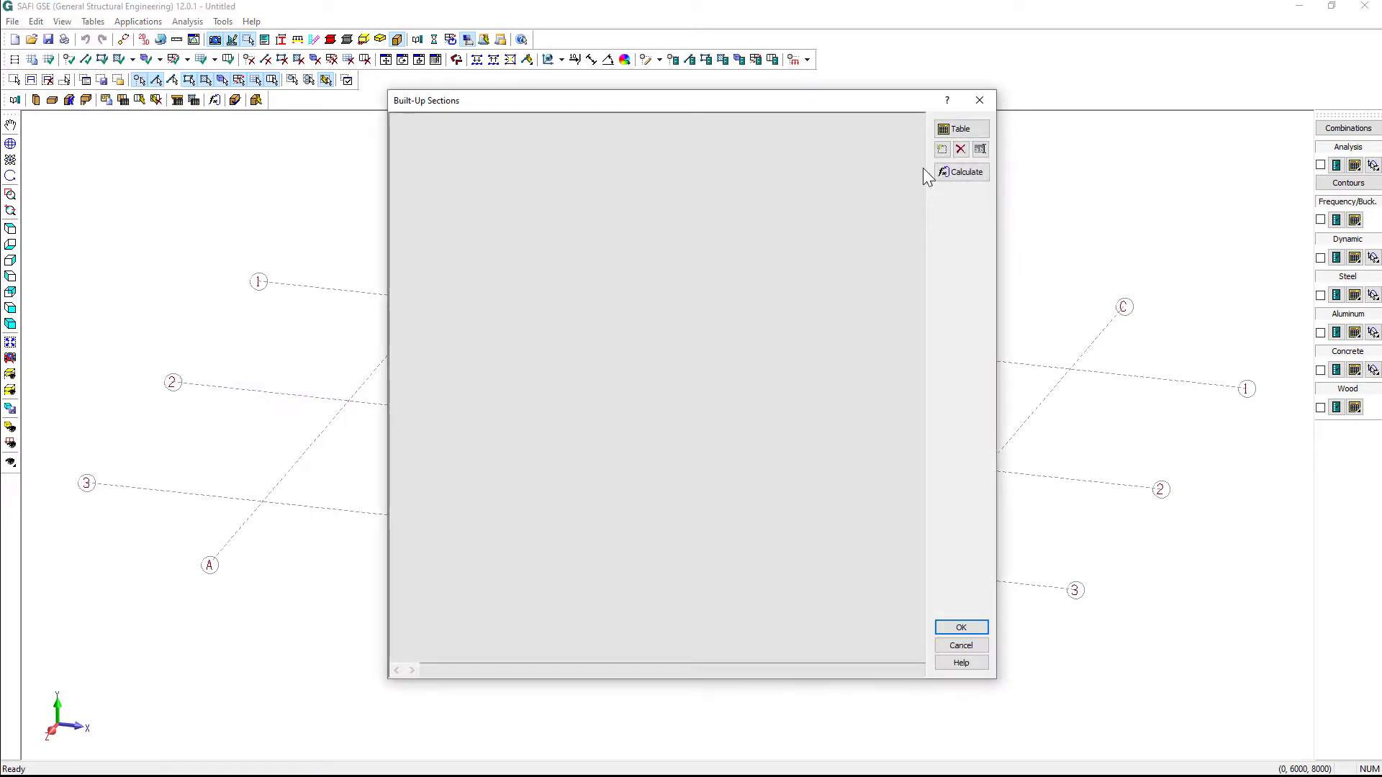
click(942, 150)
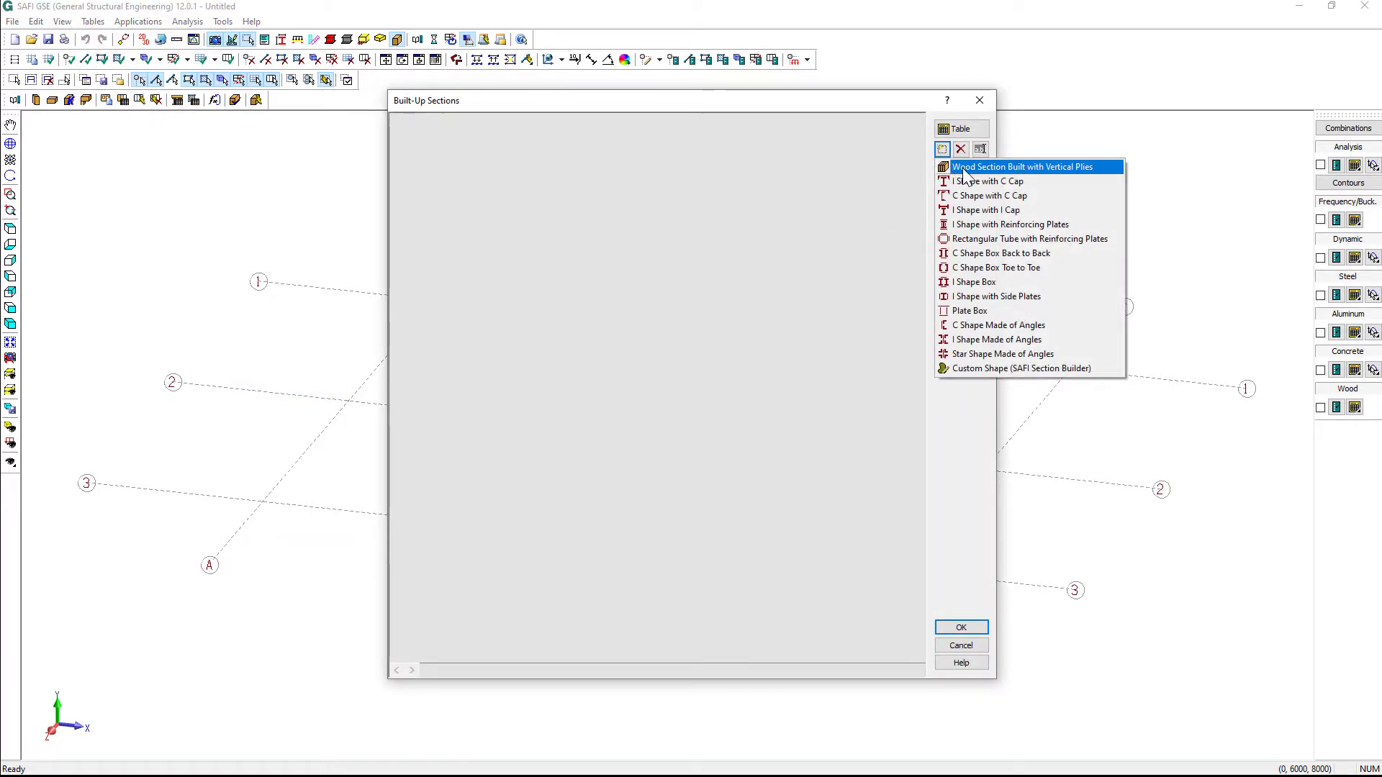
click(964, 170)
click(582, 198)
click(574, 216)
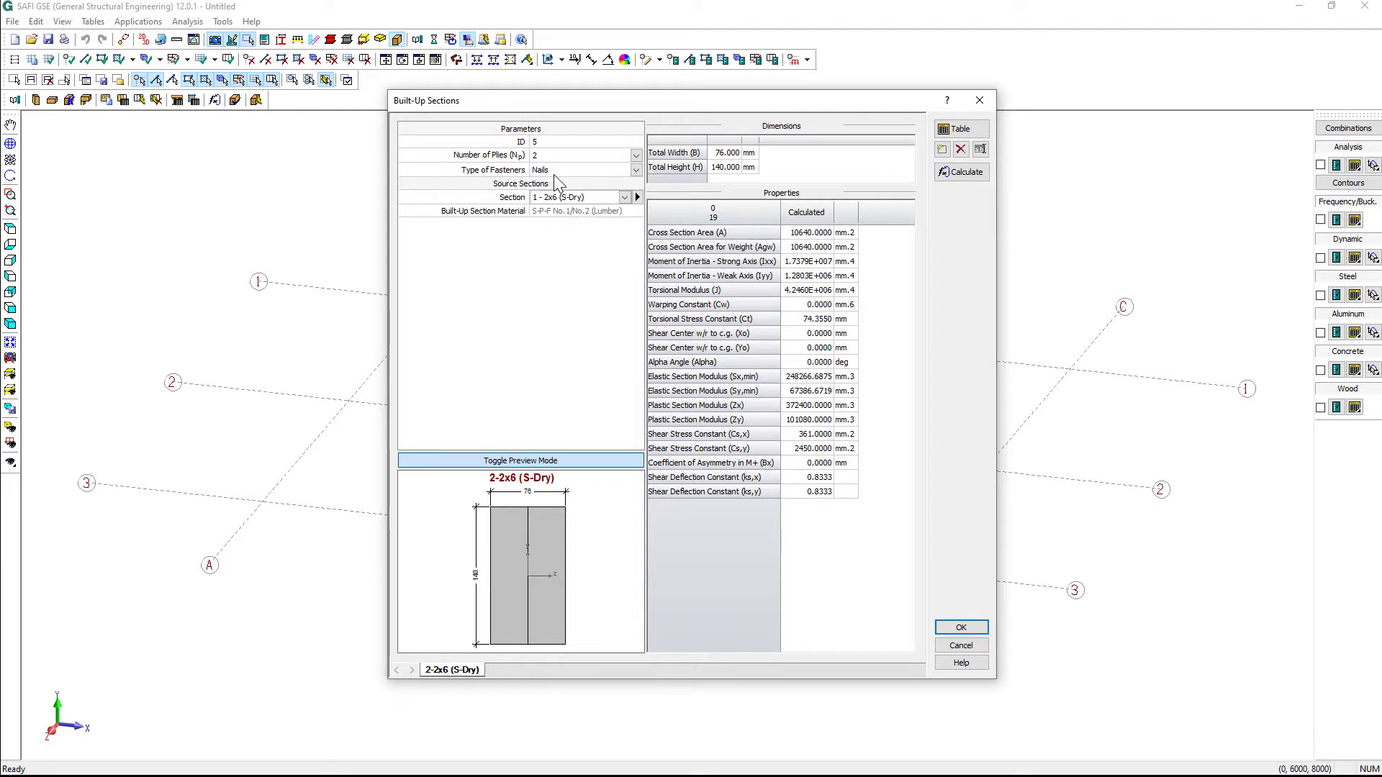
Step: Create a 2-2x10 (S-Dry) vertical-ply section with fasteners set to Unknown or Insufficient
click(941, 150)
click(962, 189)
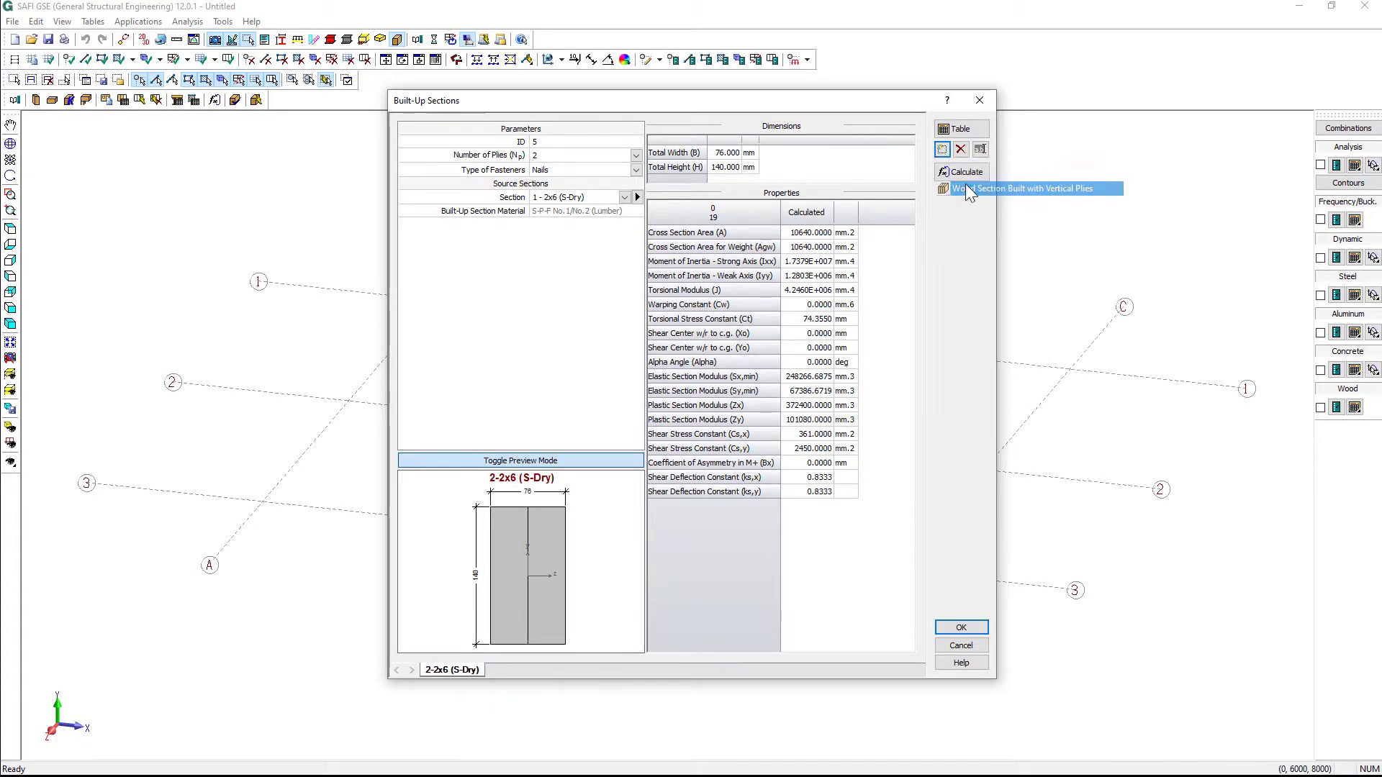
click(584, 197)
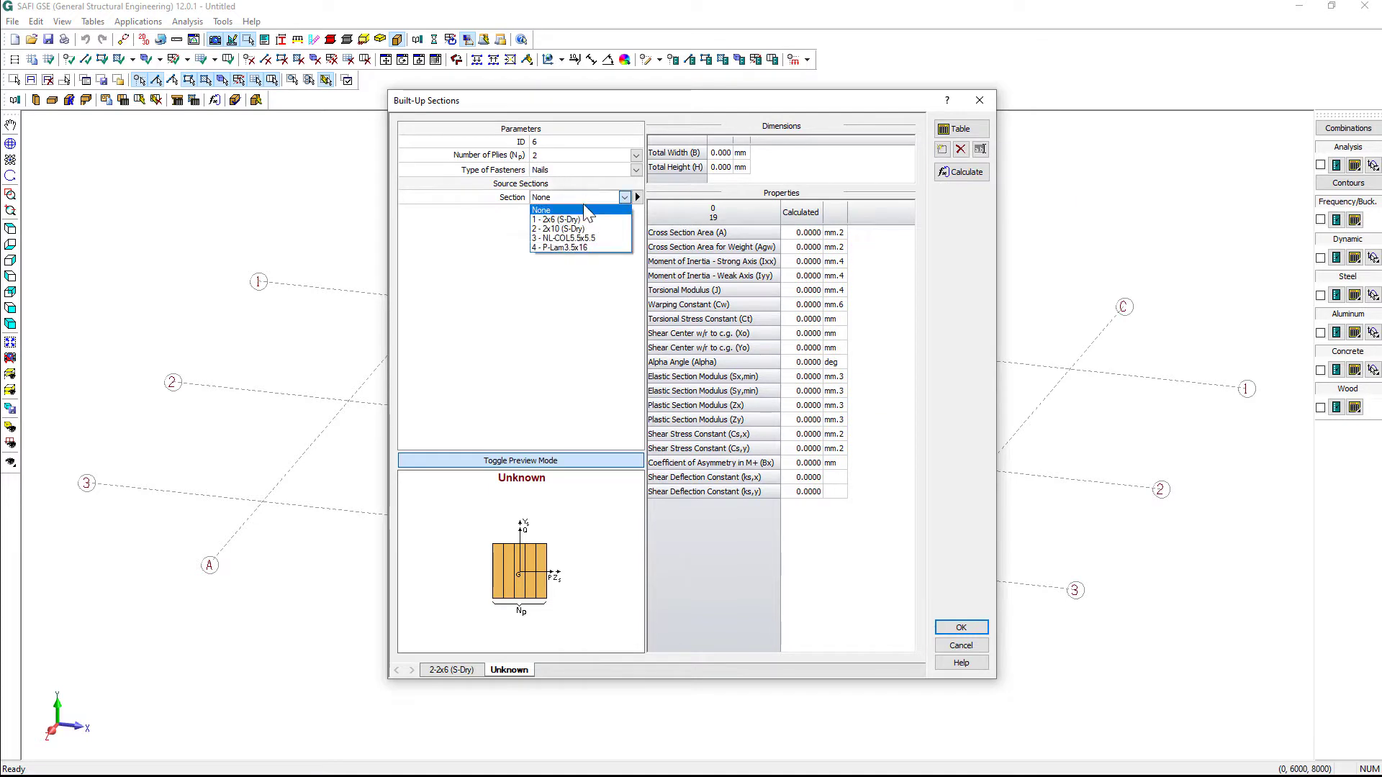
click(568, 228)
click(586, 171)
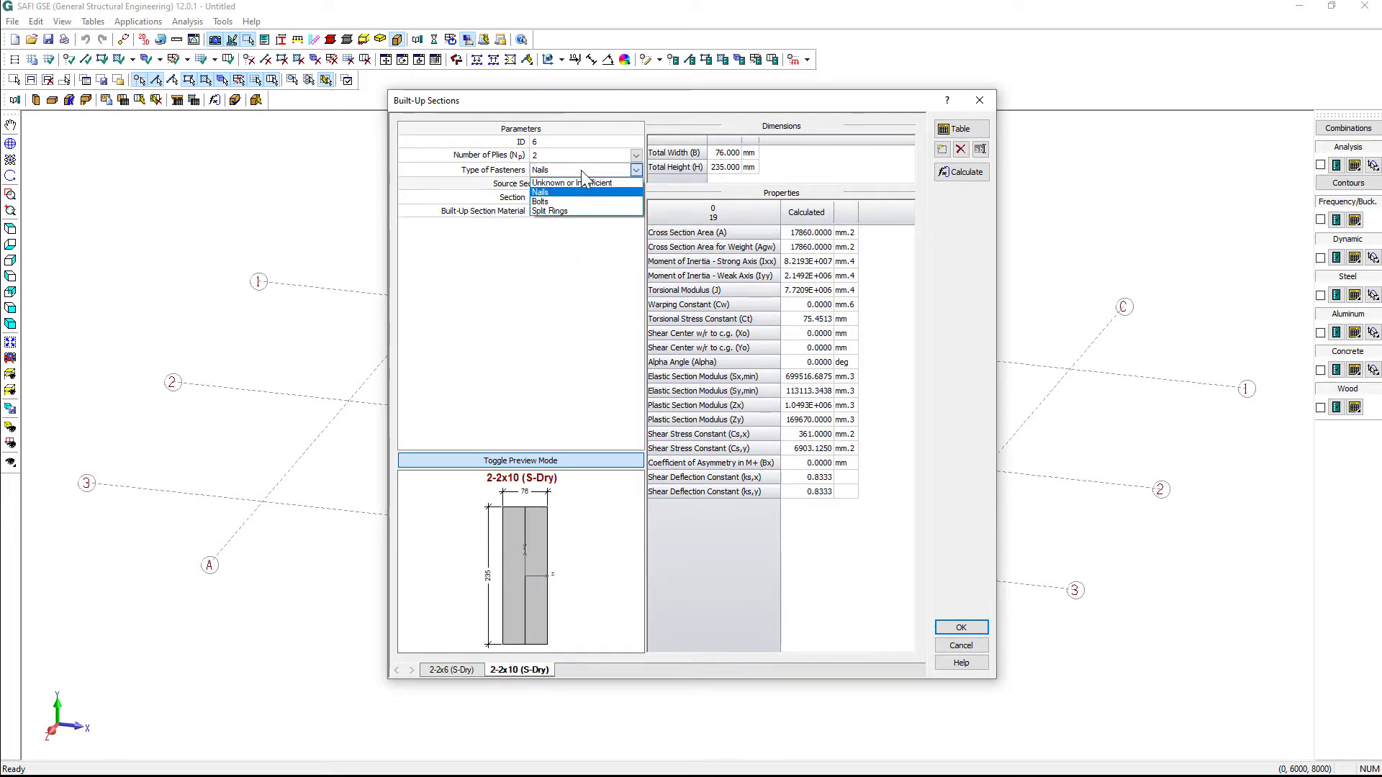
click(590, 183)
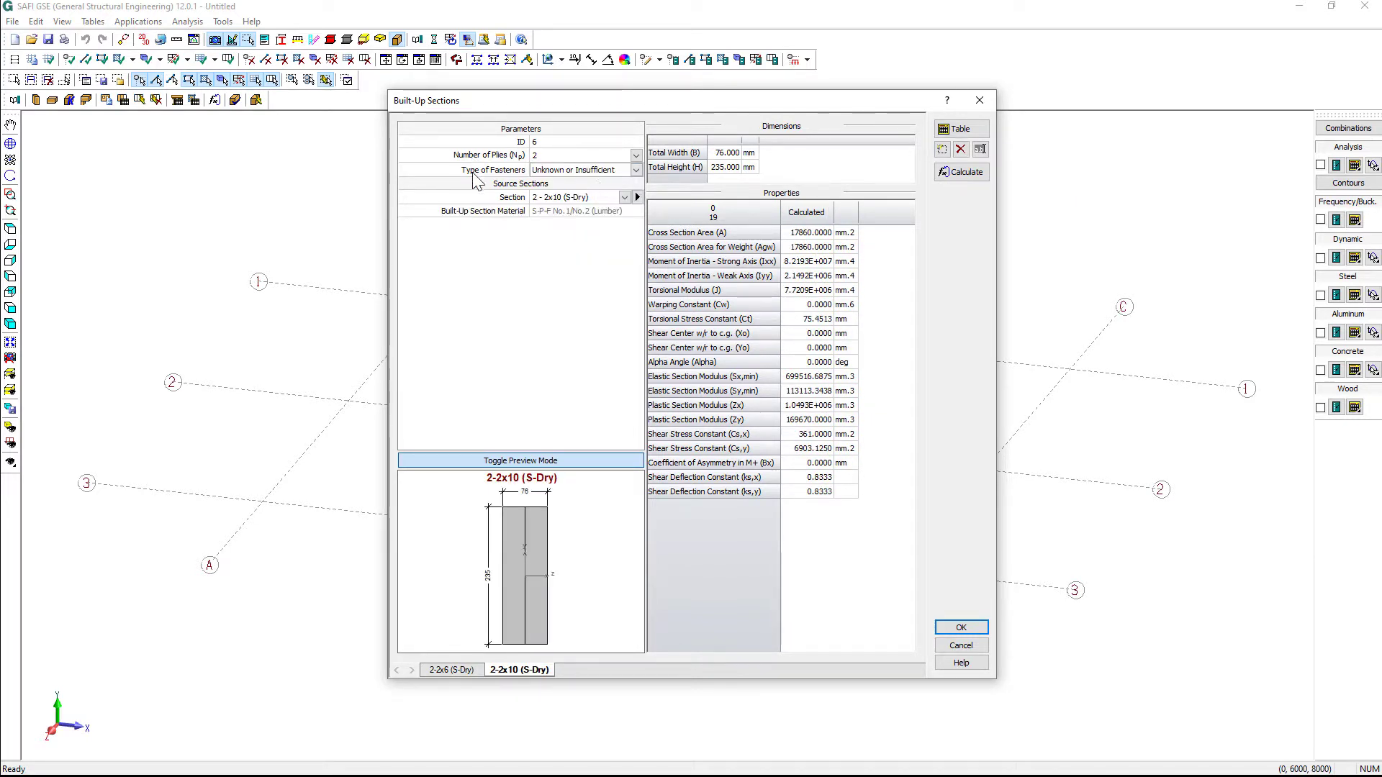
Step: Define storeys L1 and Roof above Base, each 3000 mm high
click(965, 630)
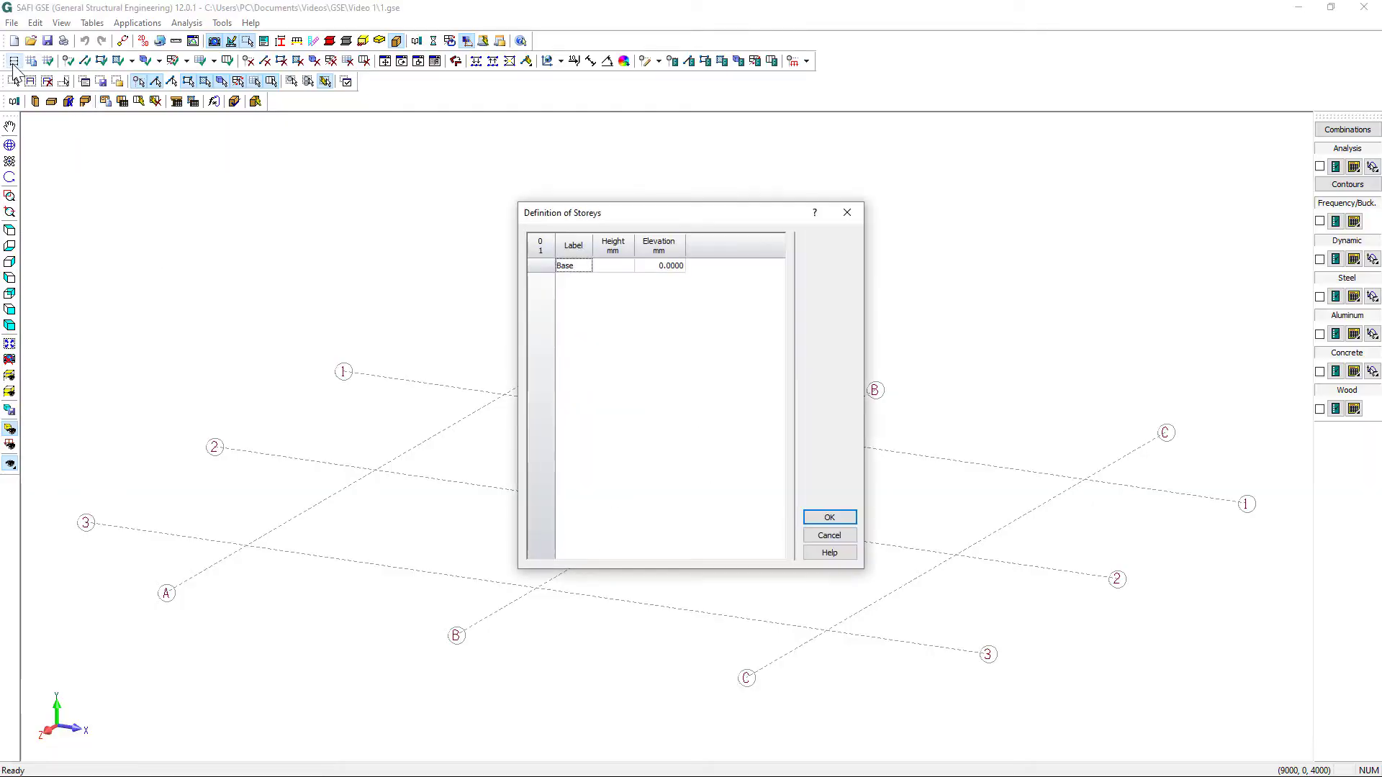
key(Down)
double_click(609, 281)
text(3000)
key(Down)
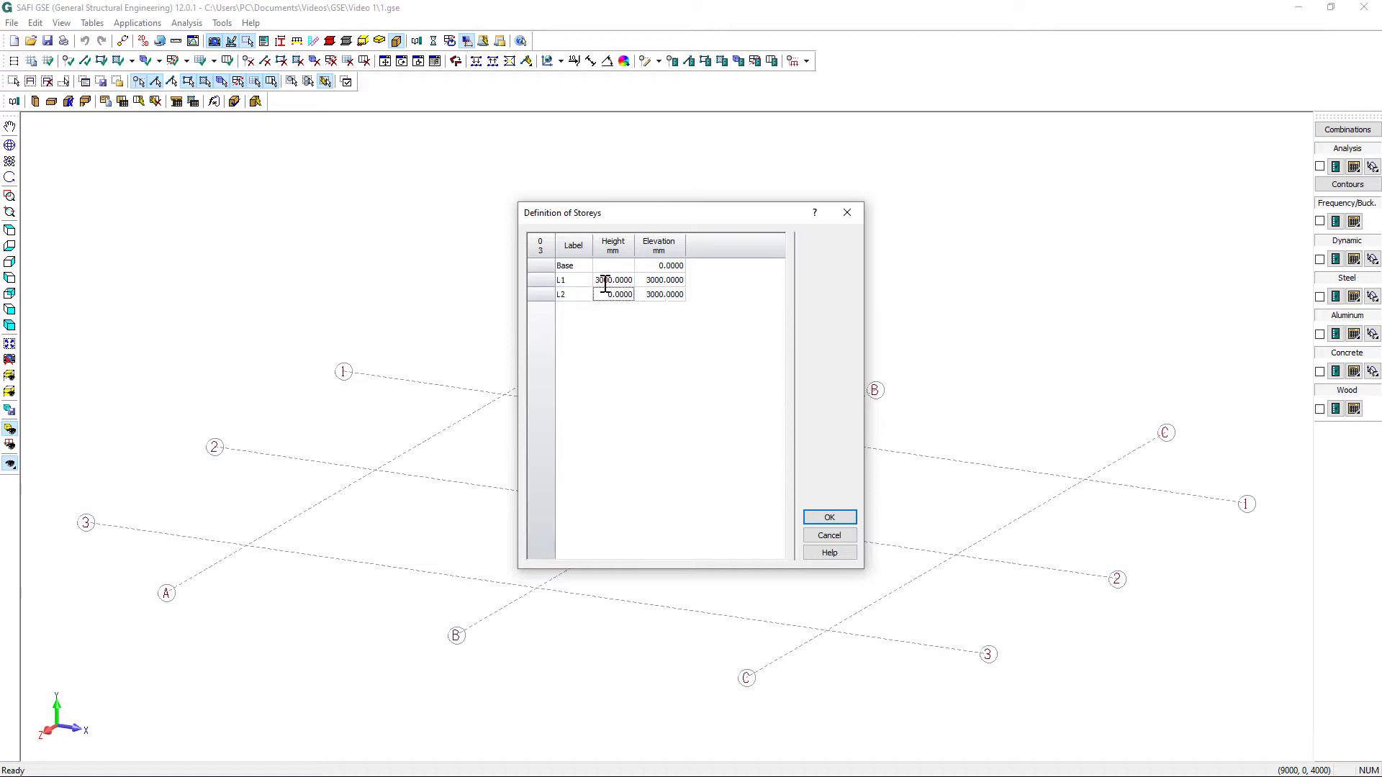
text(3000)
key(Return)
click(582, 297)
text(Roof)
key(Return)
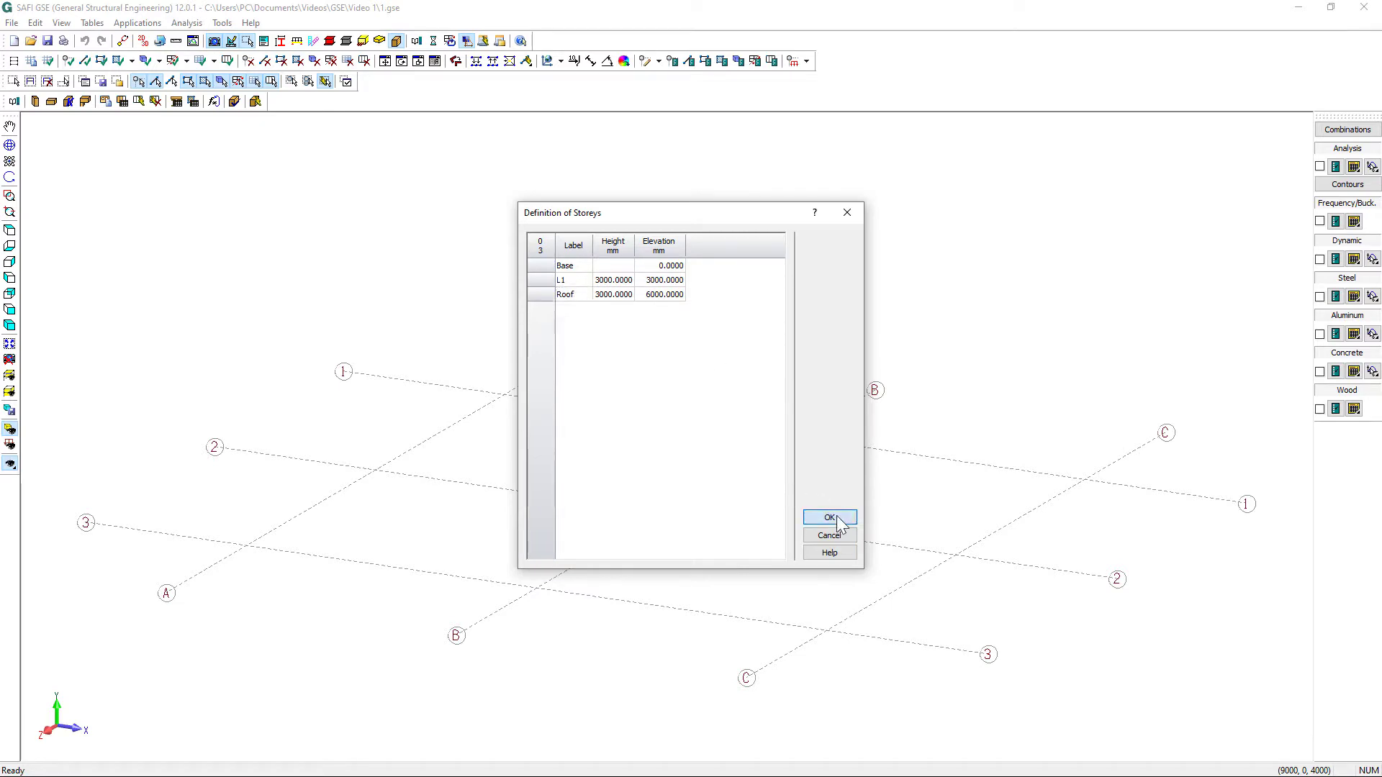
click(836, 516)
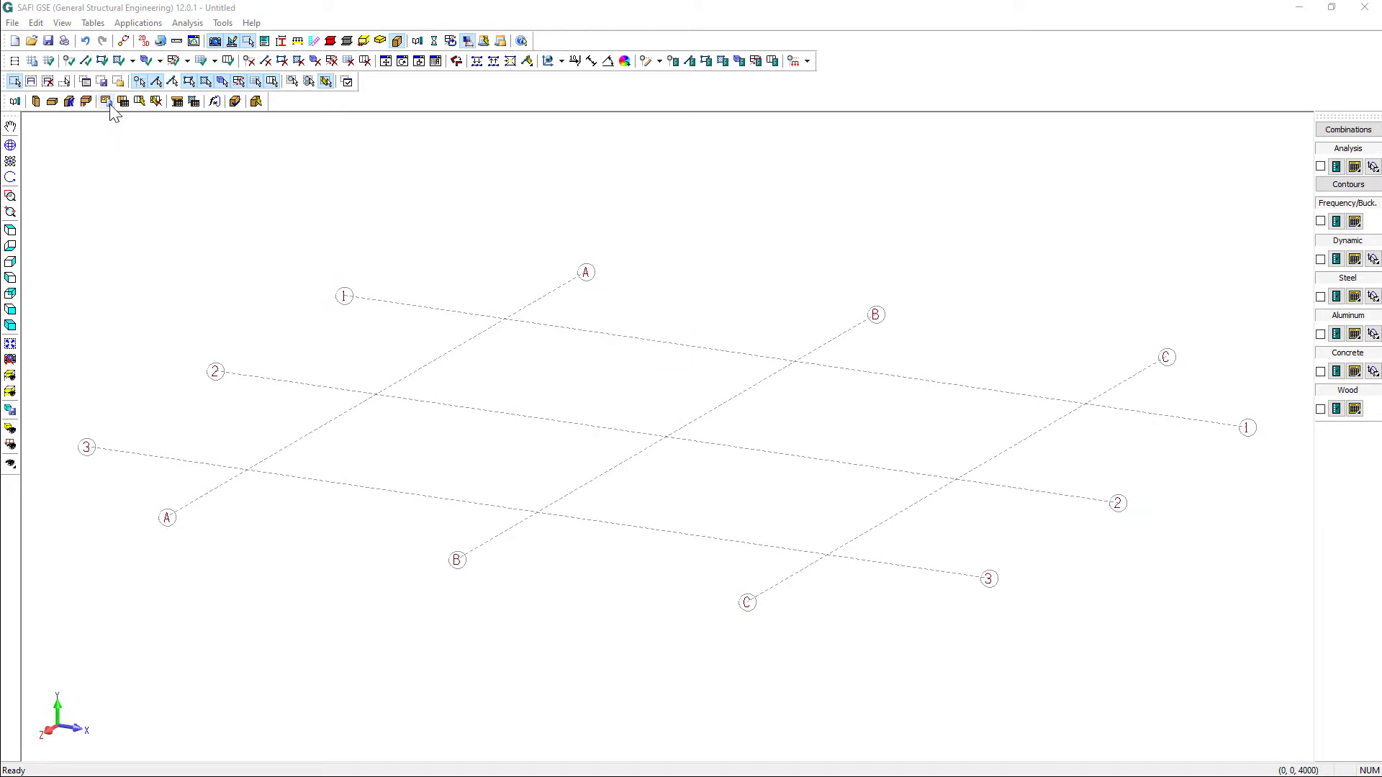
Step: Give the opening a 2-2x10 (S-Dry) lintel and 1 - 2x6 (S-Dry) king posts
click(106, 101)
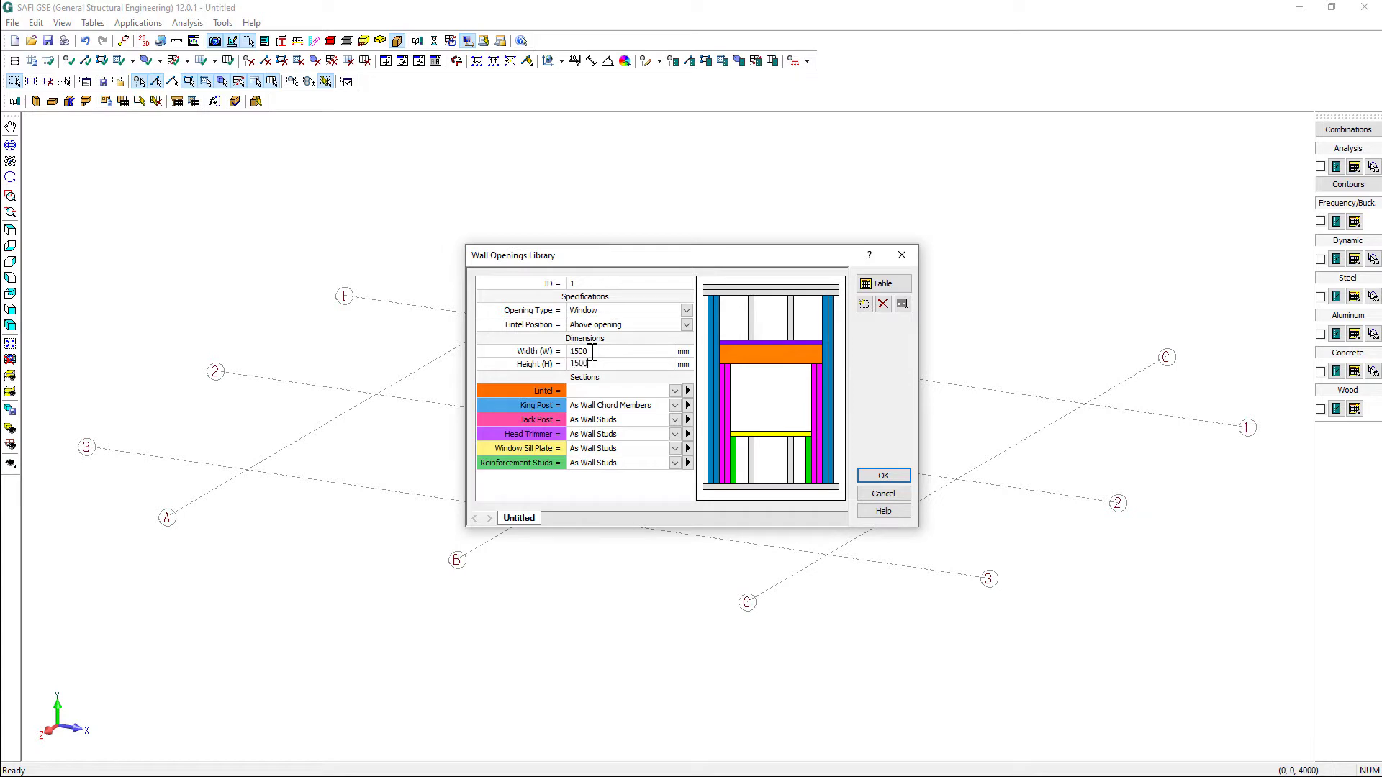
click(675, 390)
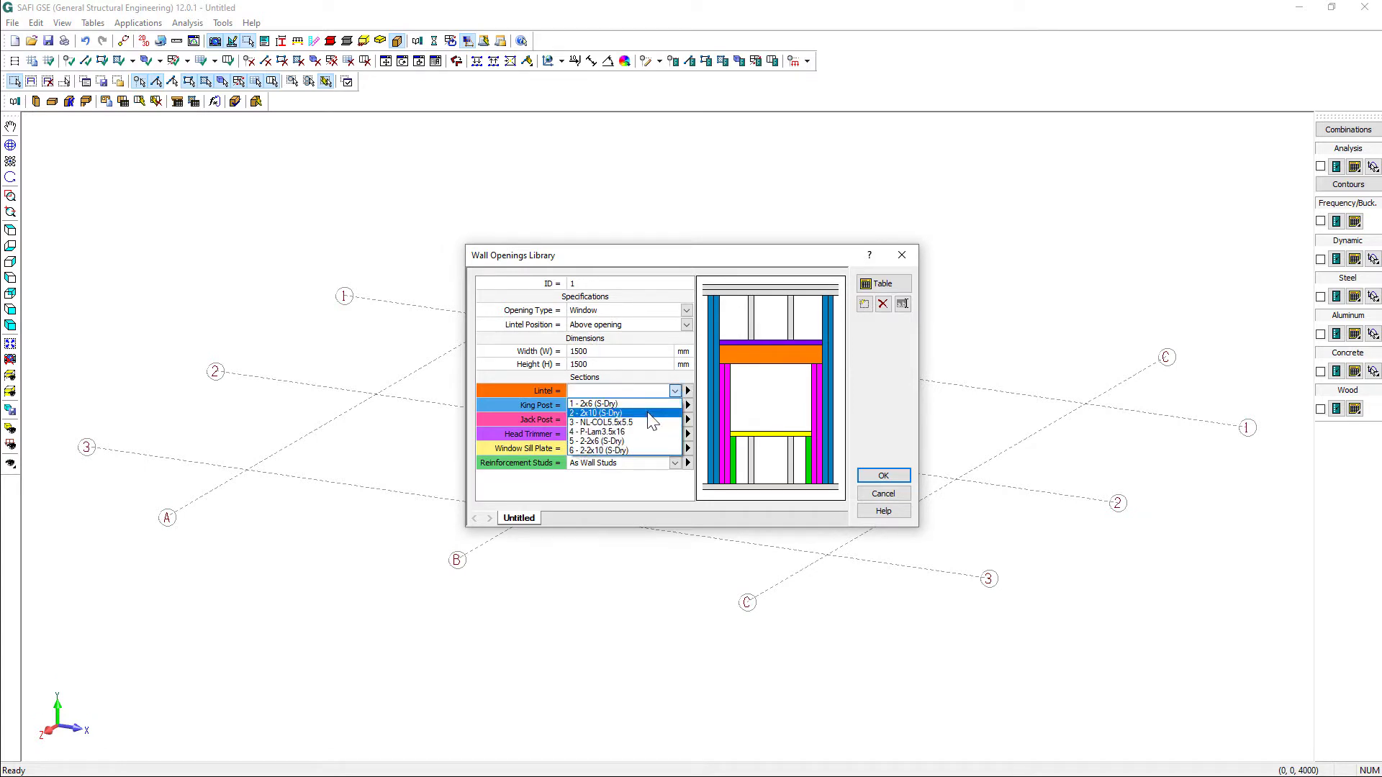
click(635, 451)
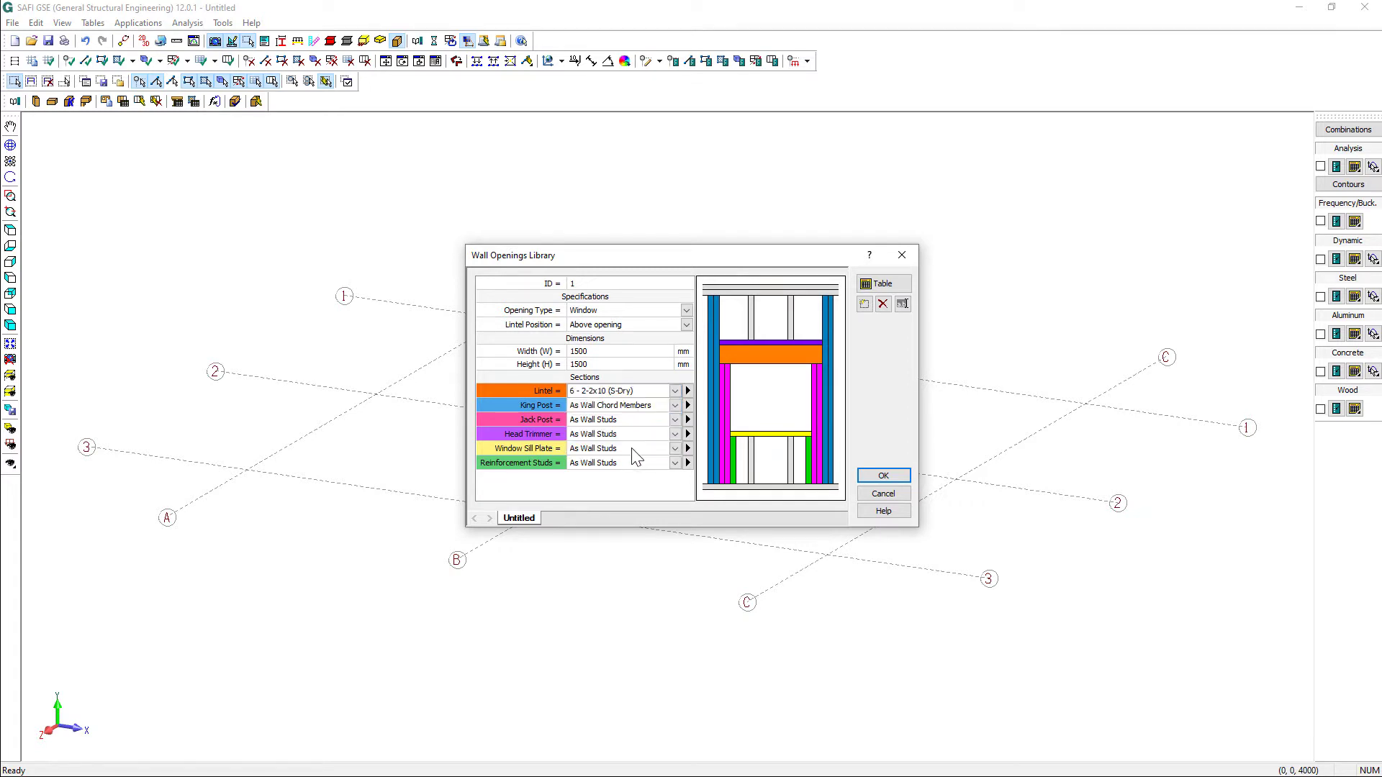
click(673, 406)
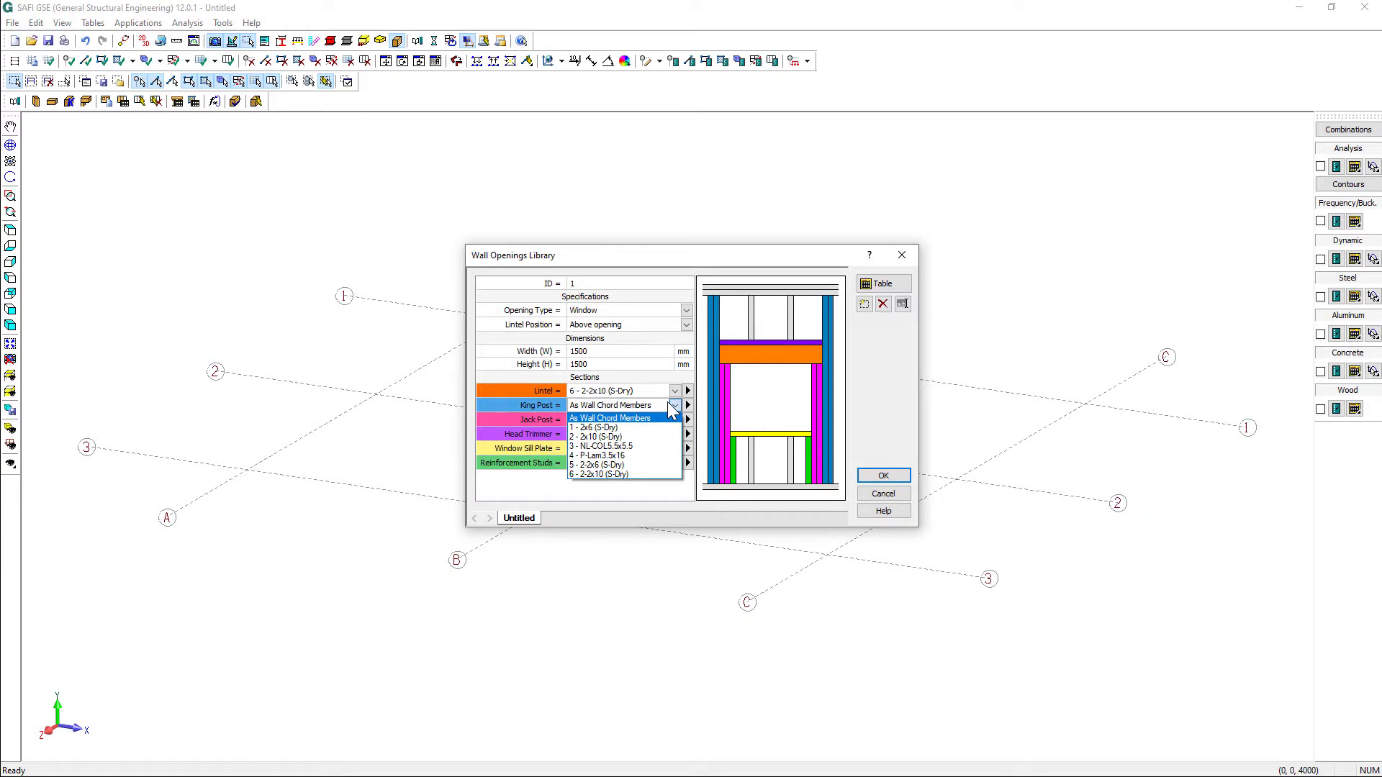
click(651, 428)
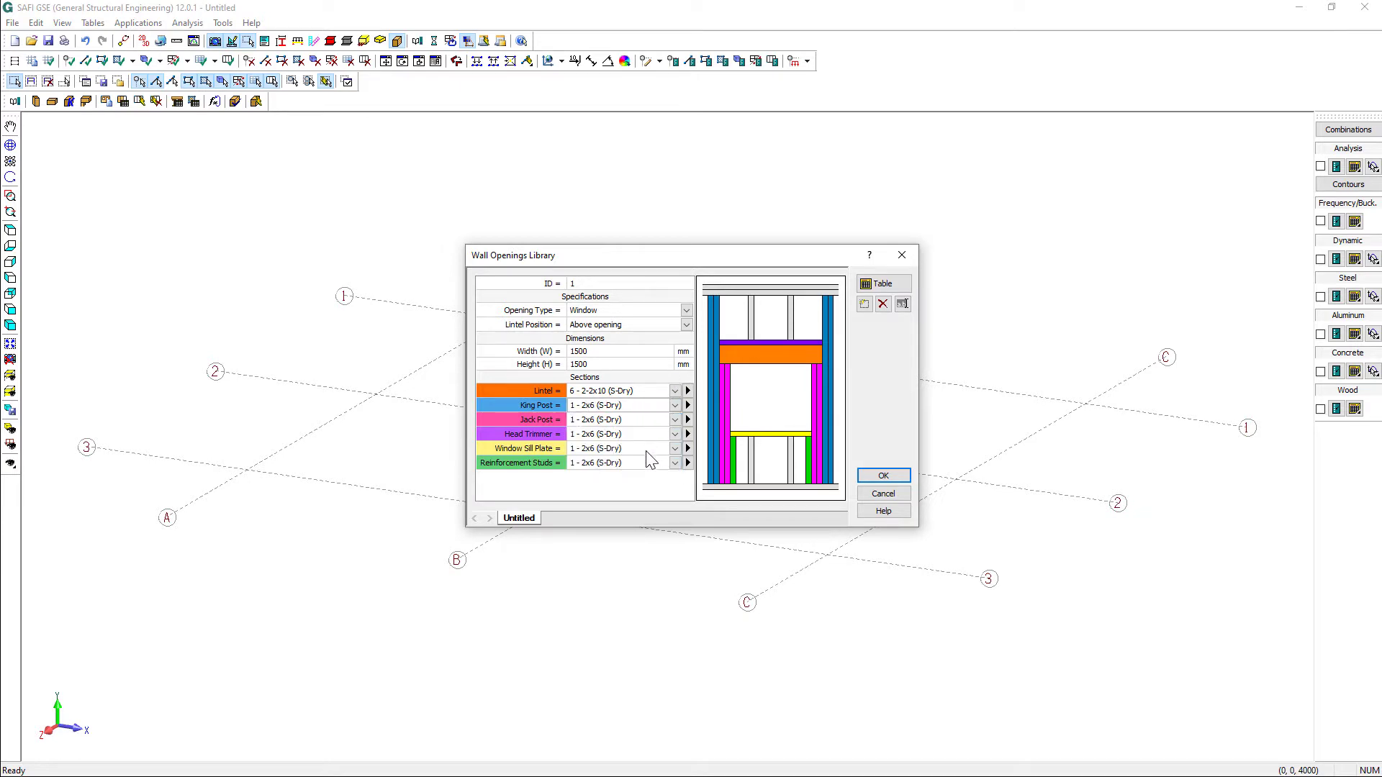
Step: Name the opening definition 'Window'
double_click(519, 518)
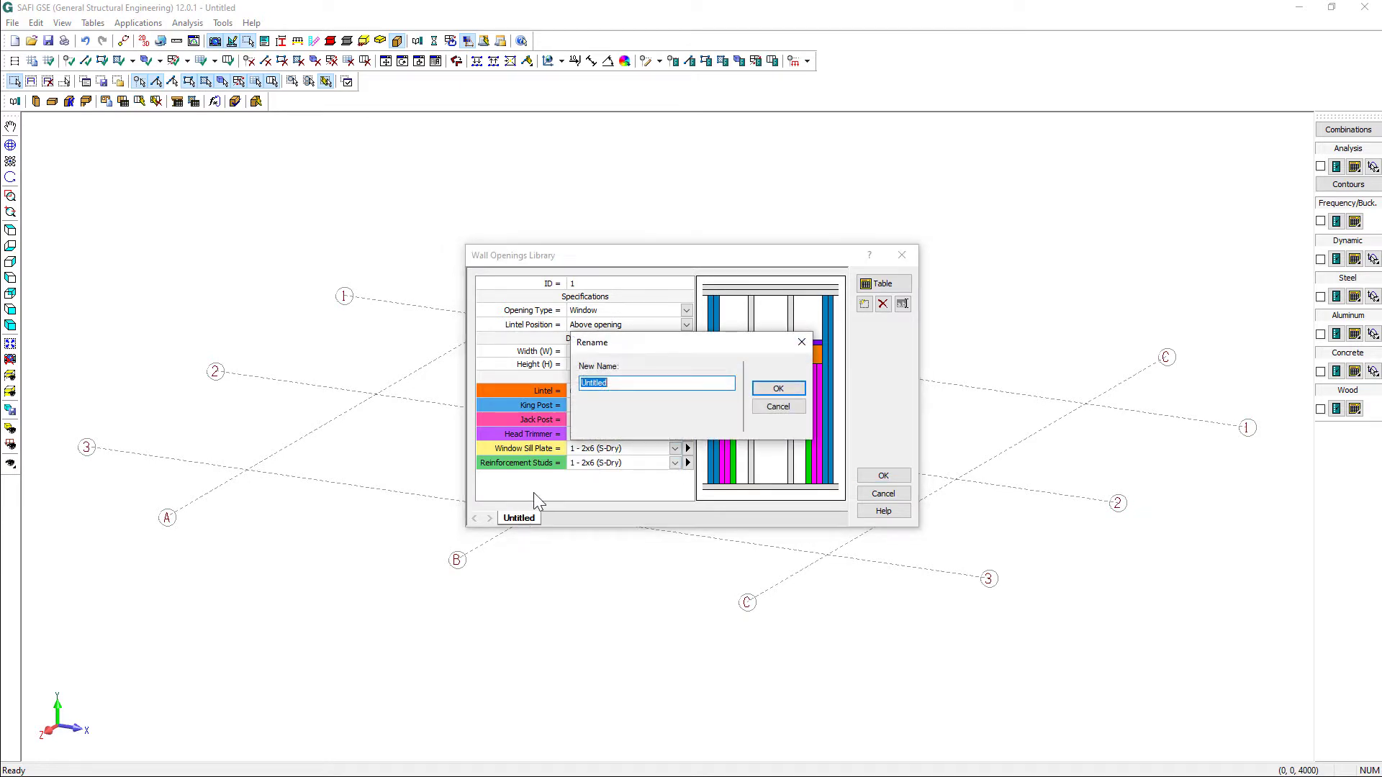
text(Window)
click(783, 390)
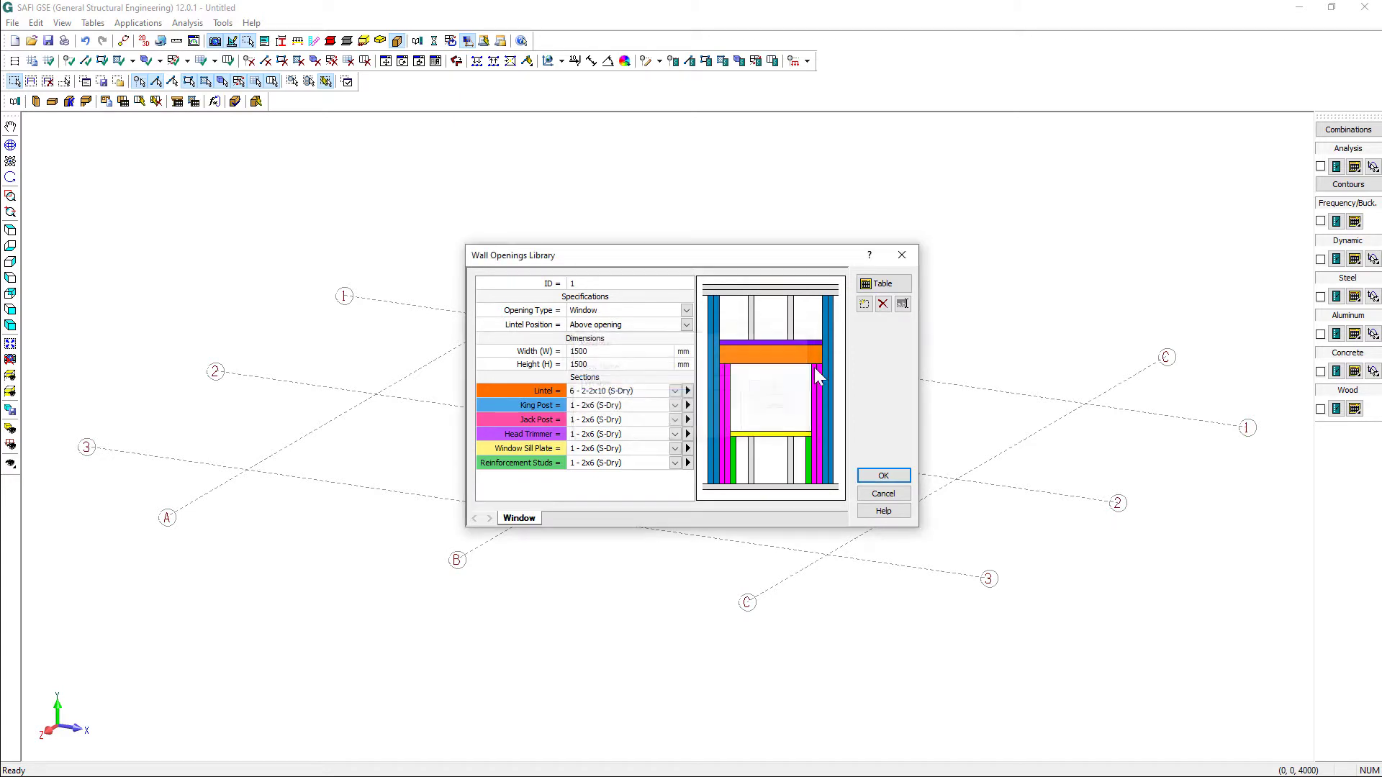
click(865, 304)
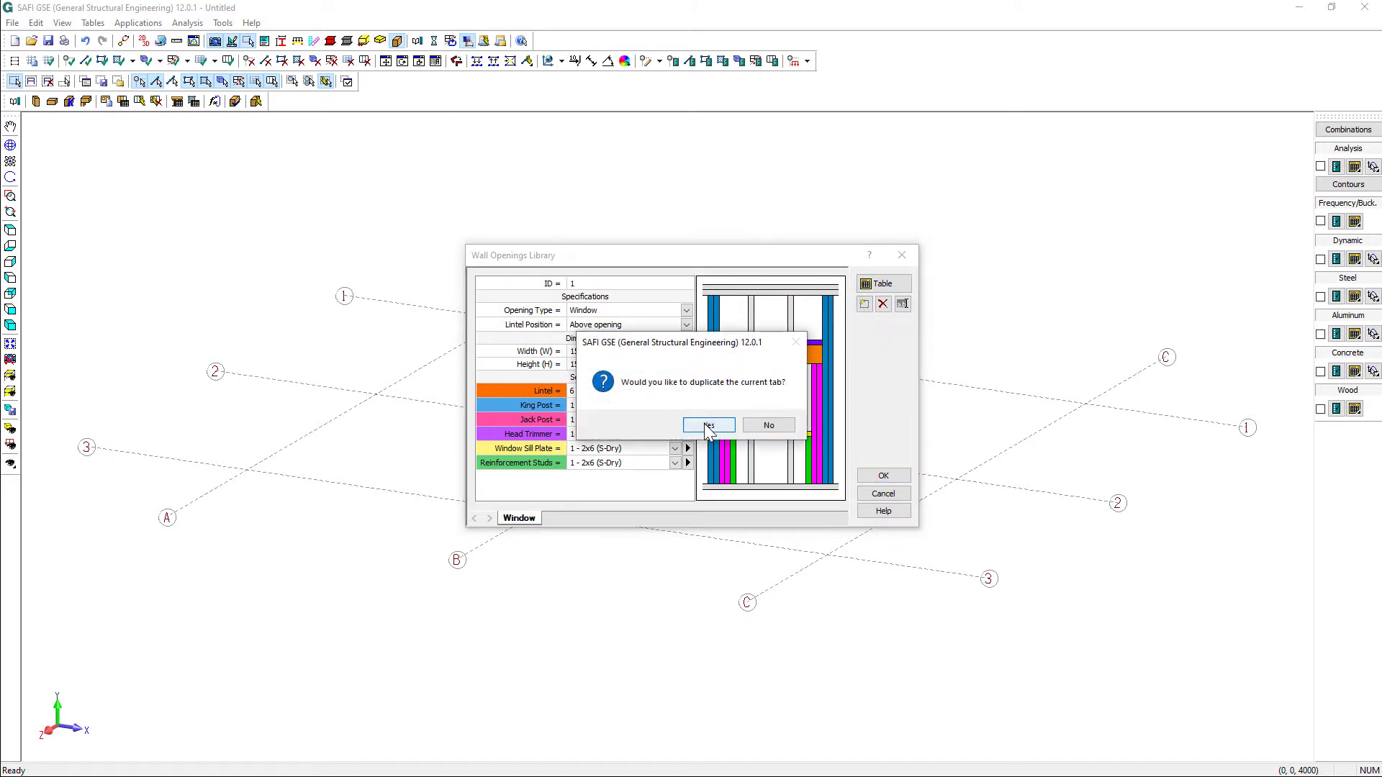
Step: Duplicate the Window definition as a Door opening, 1000 mm wide by 2000 mm high
click(727, 424)
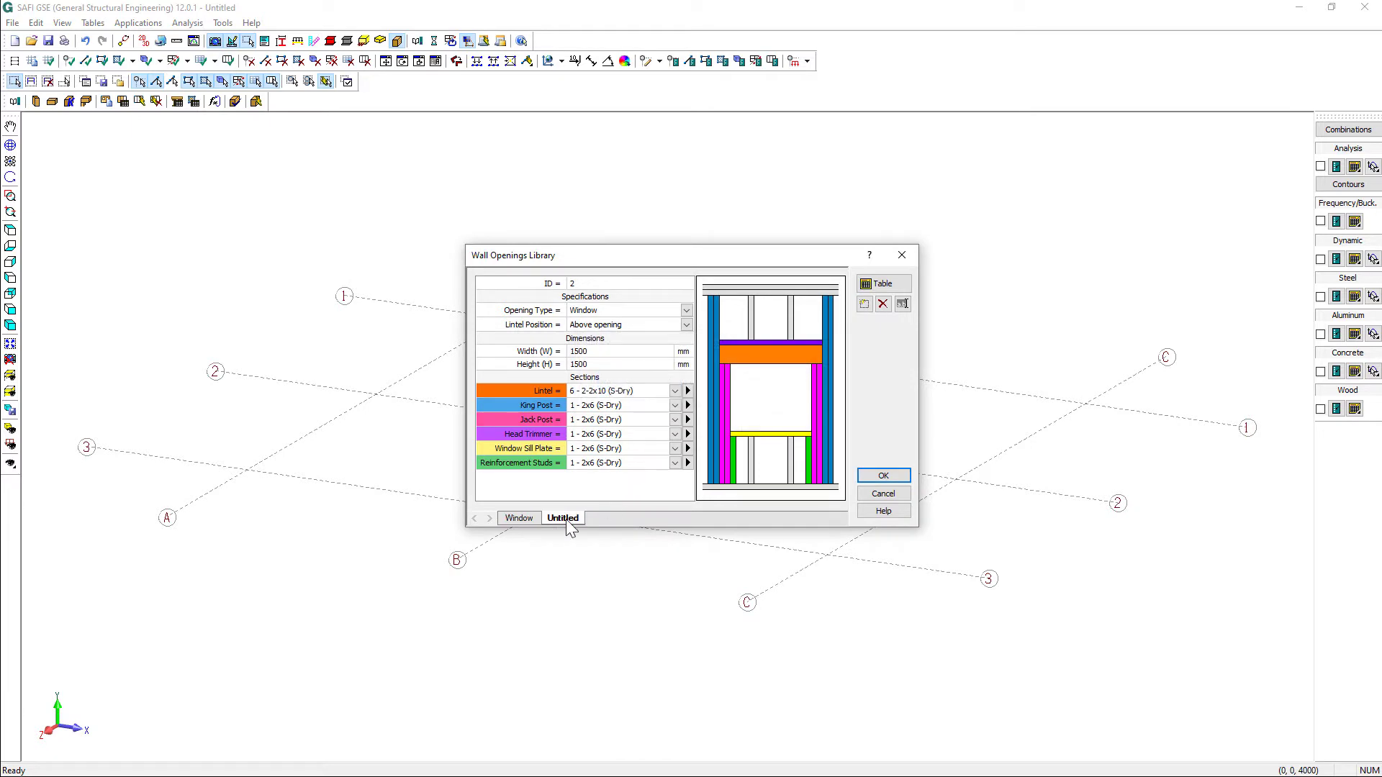
click(602, 310)
click(602, 330)
double_click(597, 351)
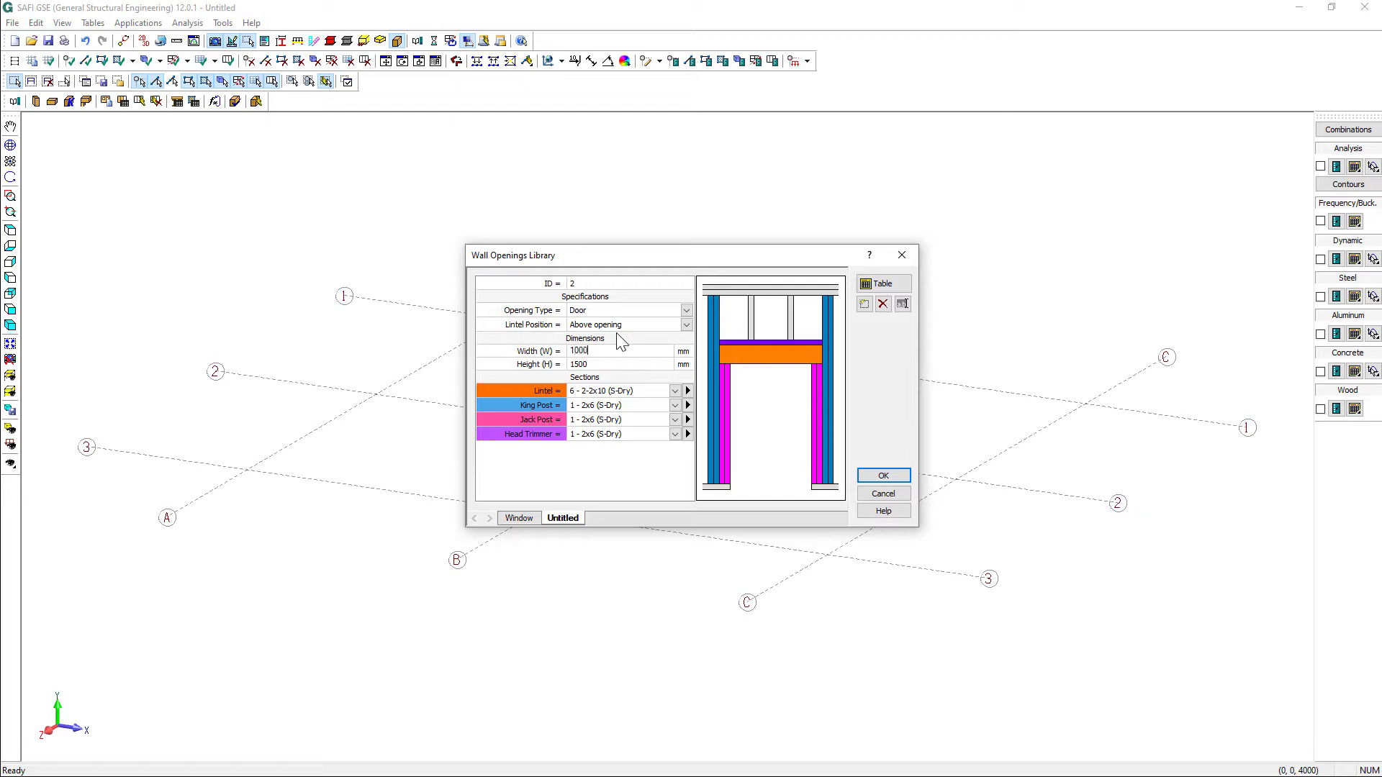
text(1000)
key(Tab)
Step: Rename the new opening definition 'Door' and save the openings library
double_click(573, 519)
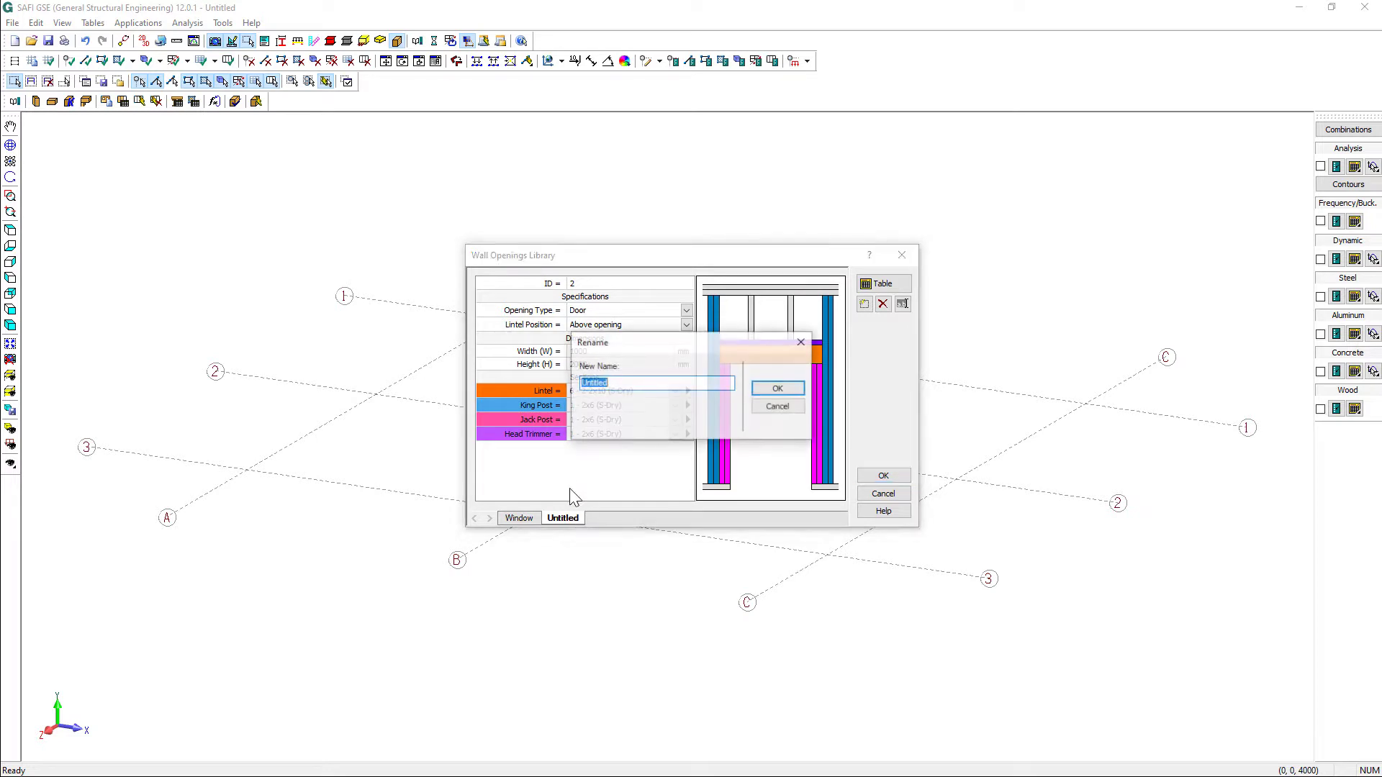
text(Door)
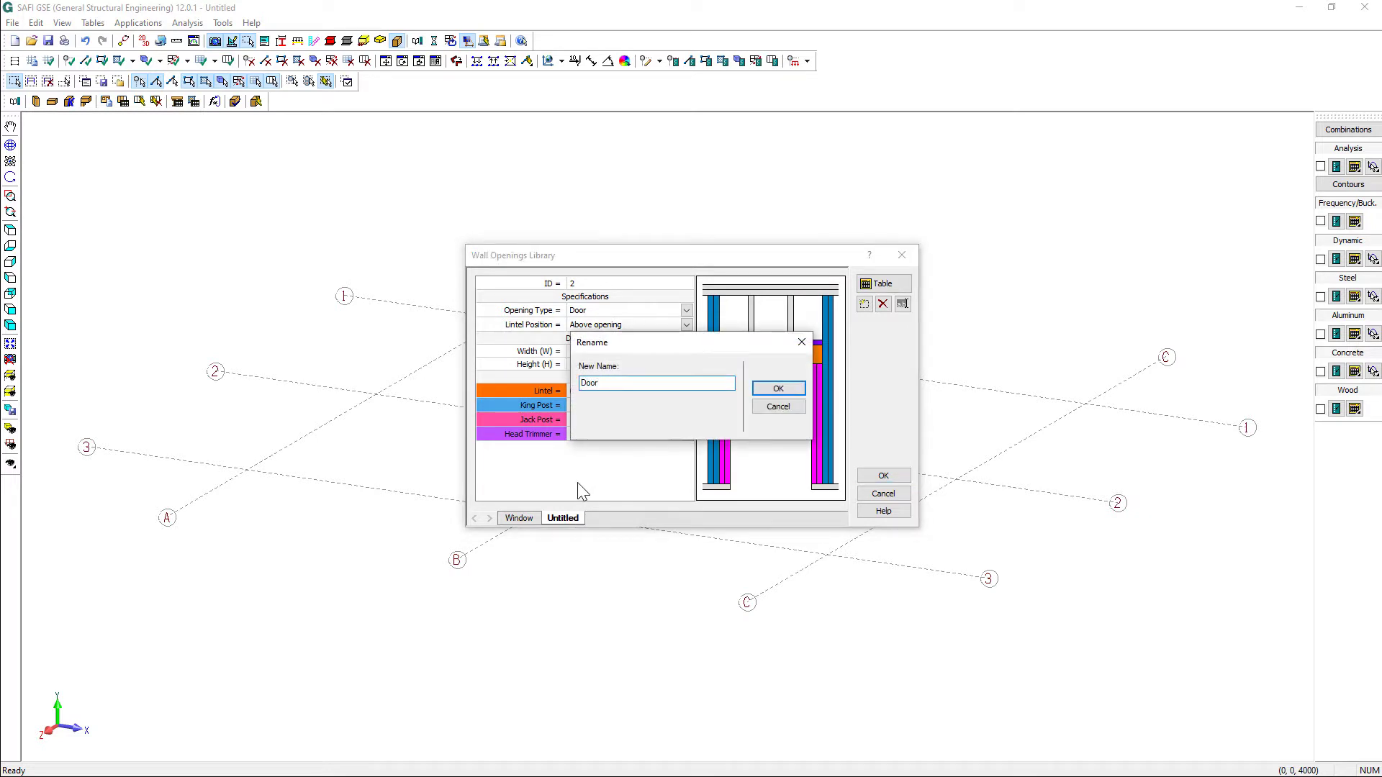
click(778, 389)
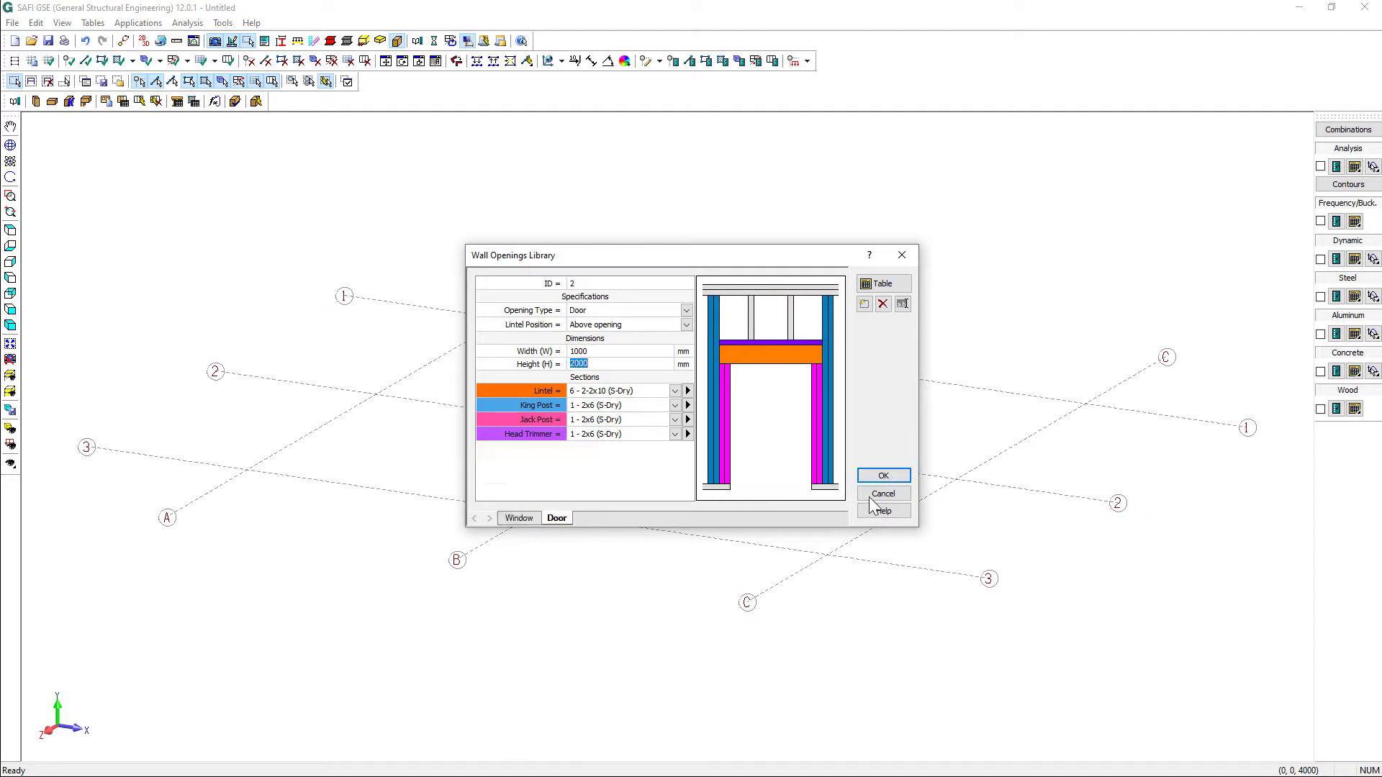
click(883, 476)
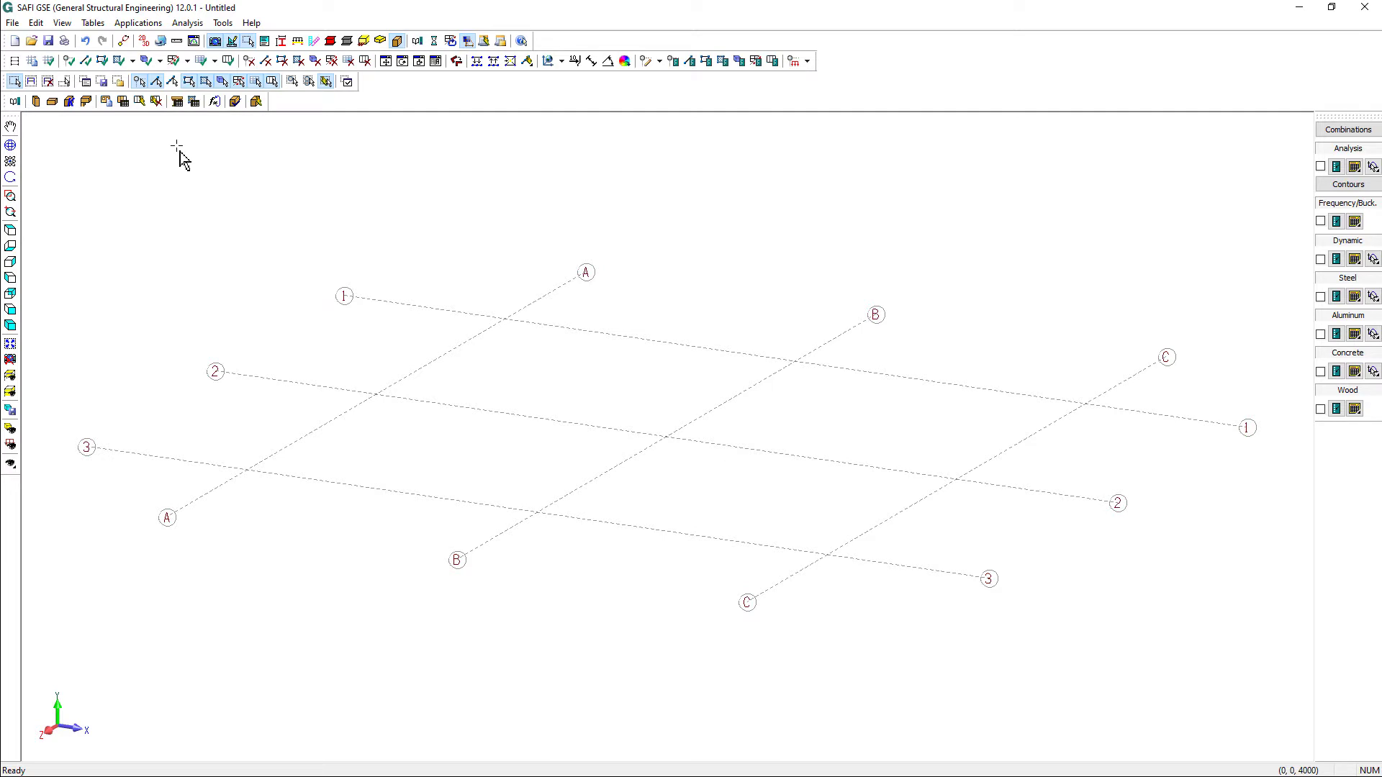
Step: Draw a wall from A-3 to C-3, 3000 mm high at both ends
click(229, 61)
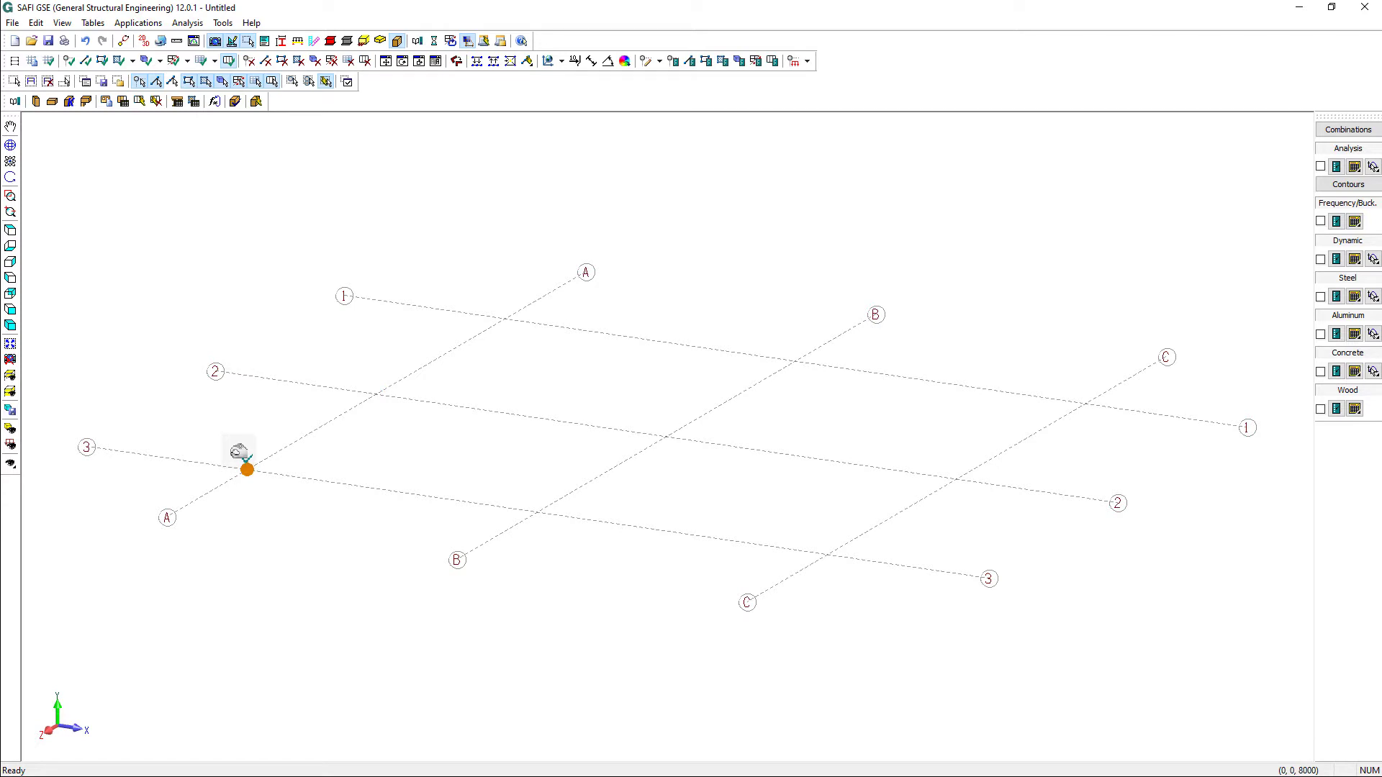
click(247, 469)
click(821, 565)
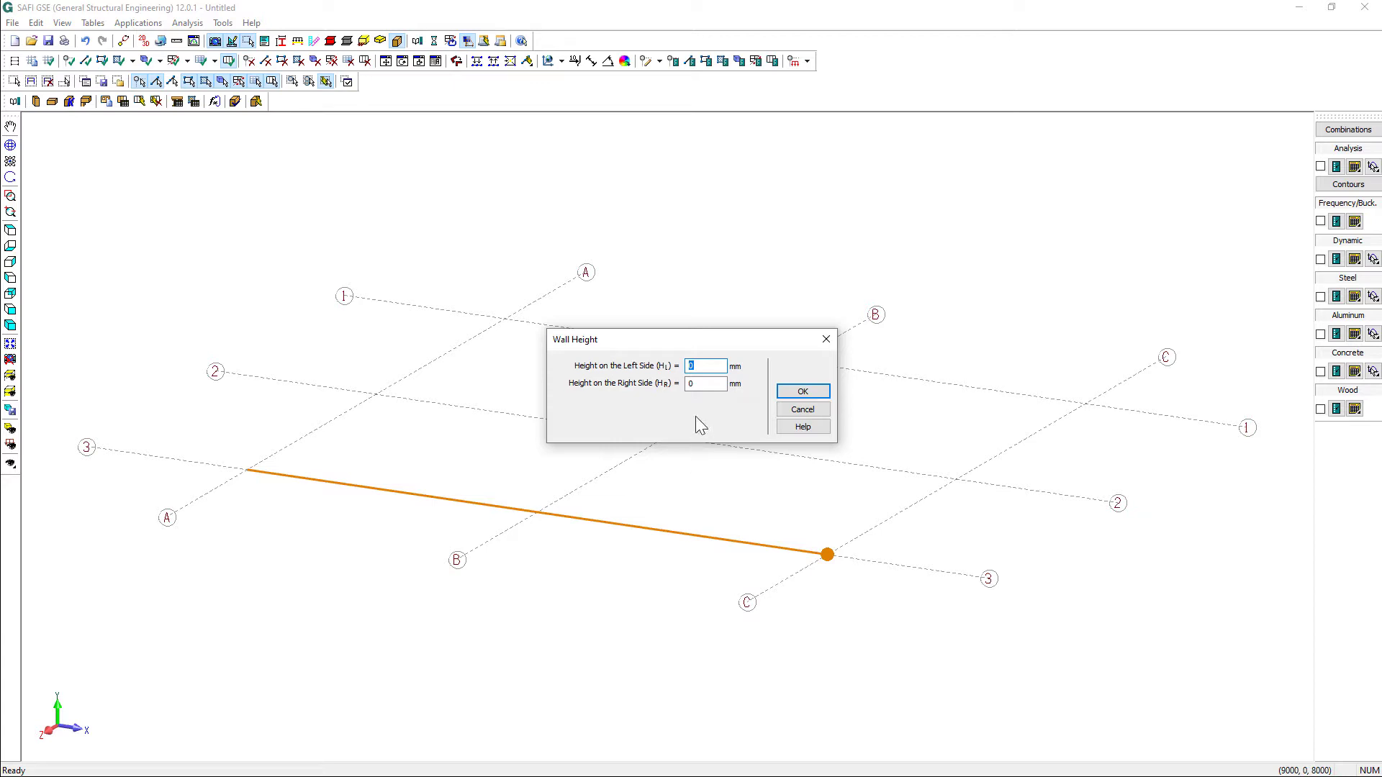
text(3000)
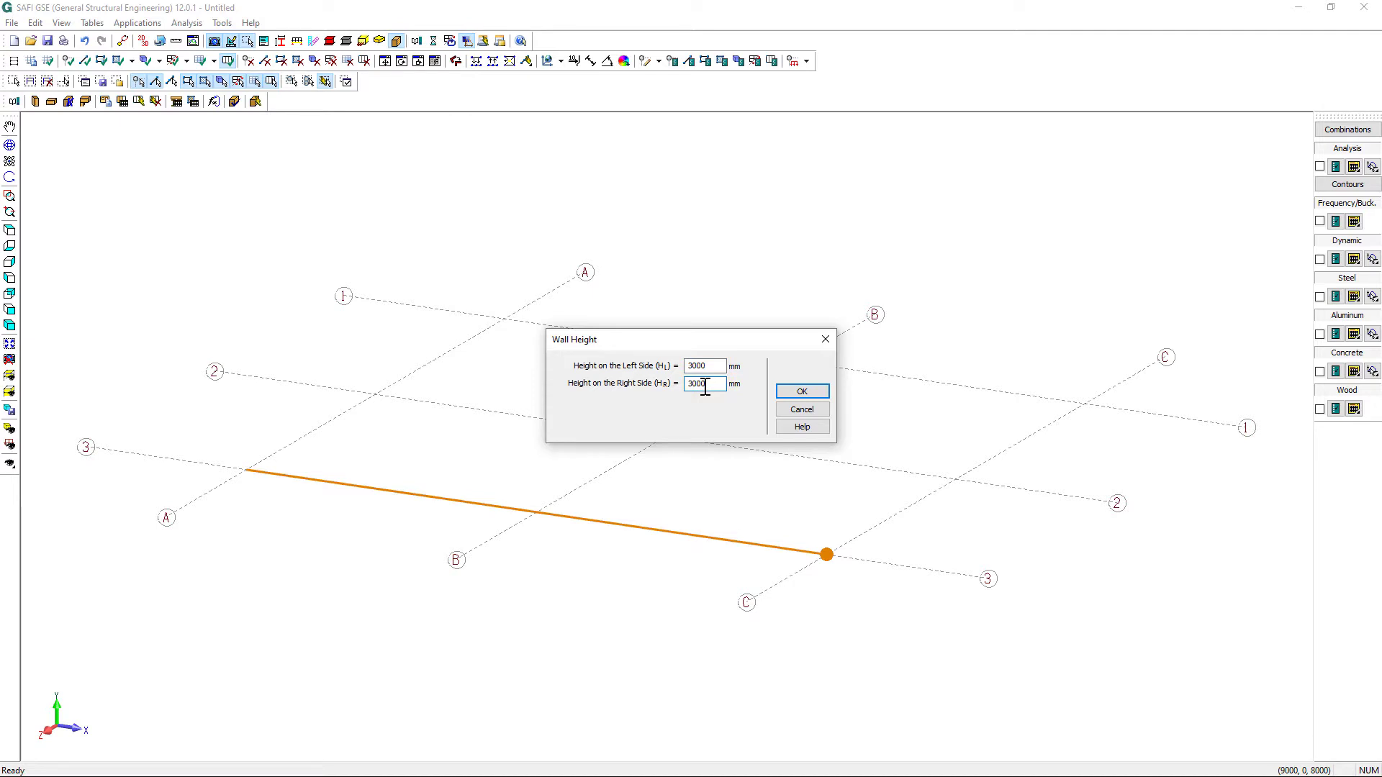
click(817, 397)
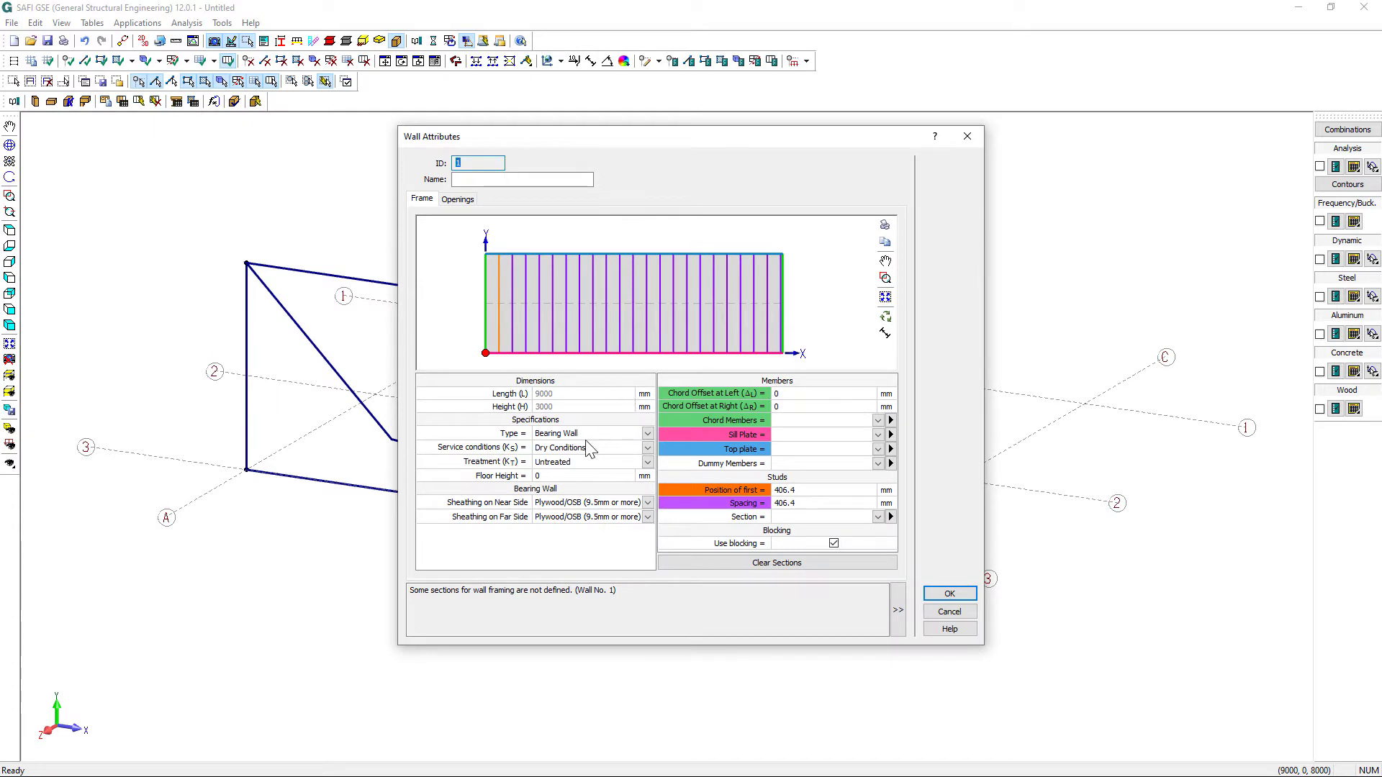
Step: Keep the wall framing Untreated and set the chord offsets to 150 mm
click(619, 448)
click(631, 462)
click(631, 464)
click(803, 393)
click(877, 421)
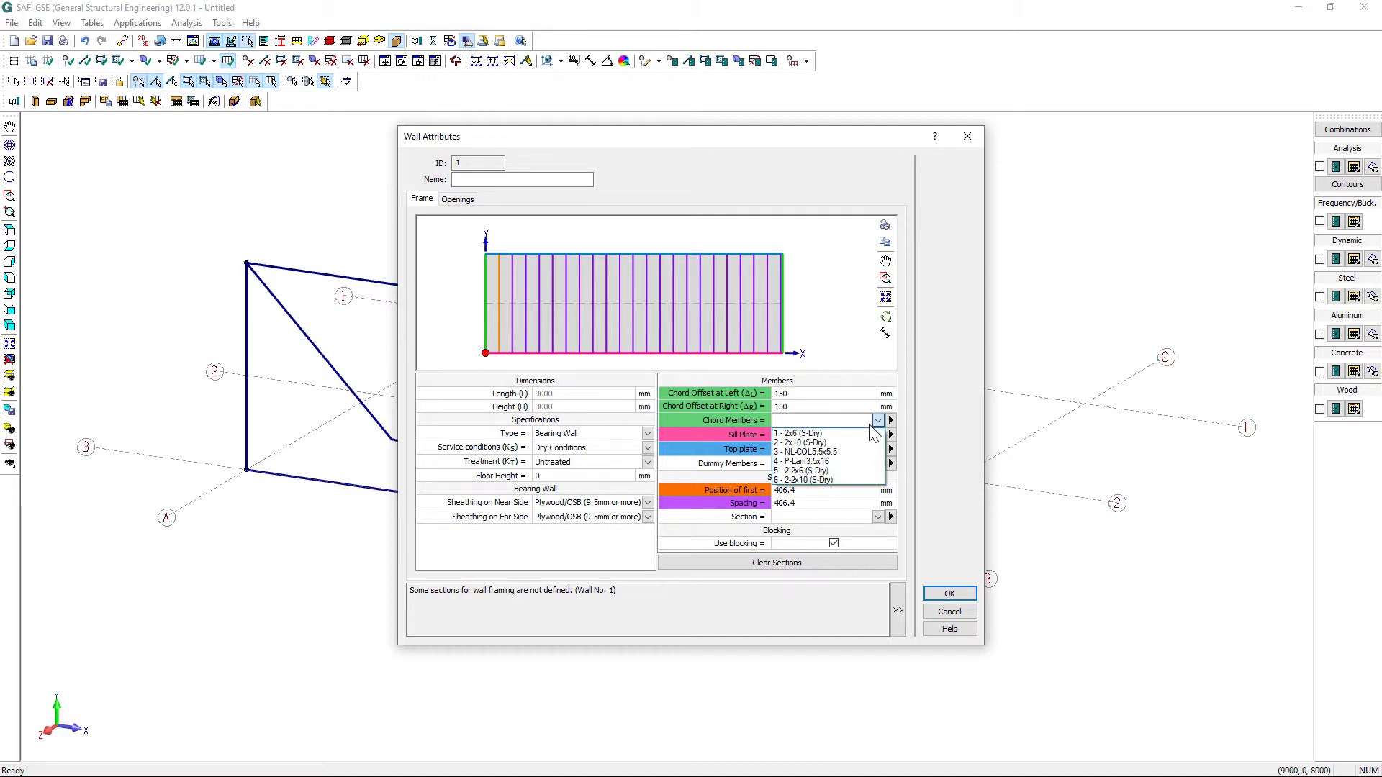
click(872, 423)
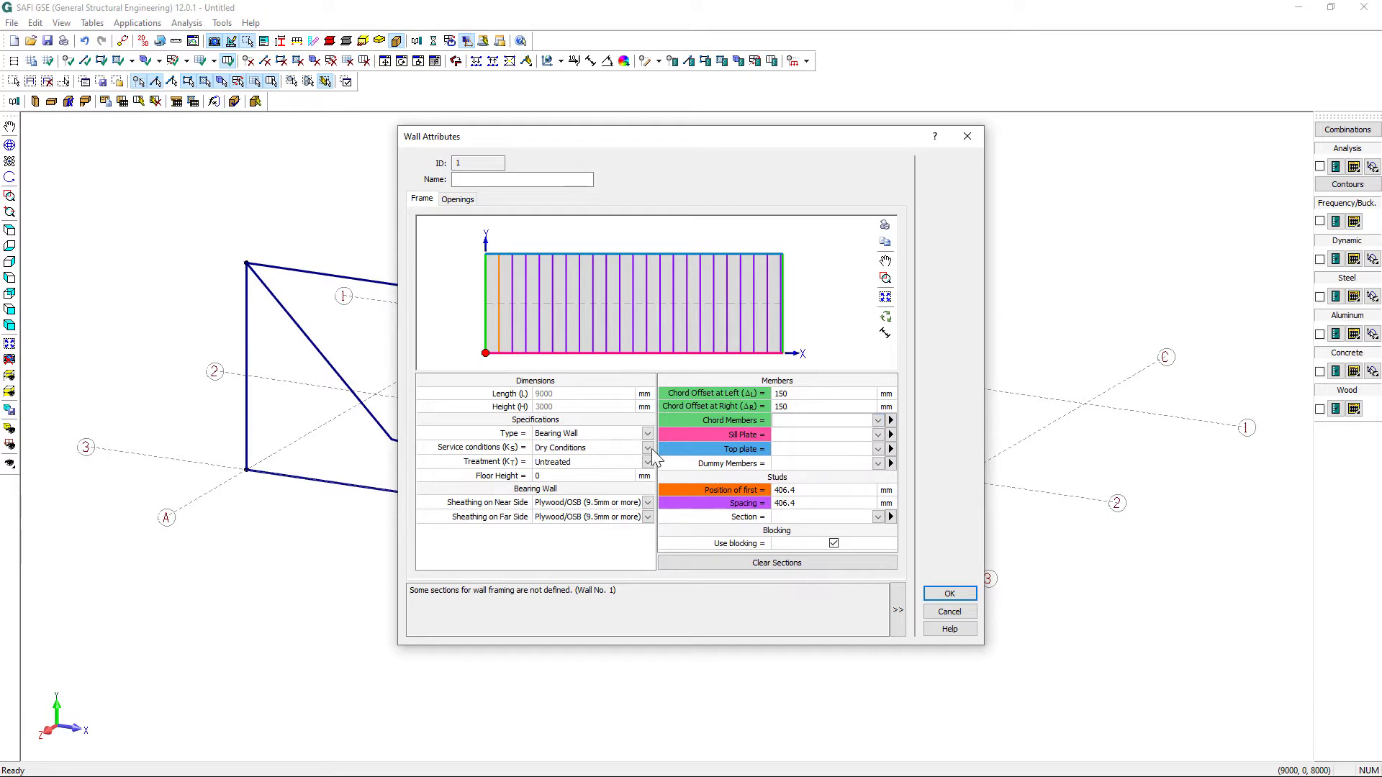
Step: Make the wall a Shearwall with 1 - 2x6 (S-Dry) chord and dummy members
click(649, 431)
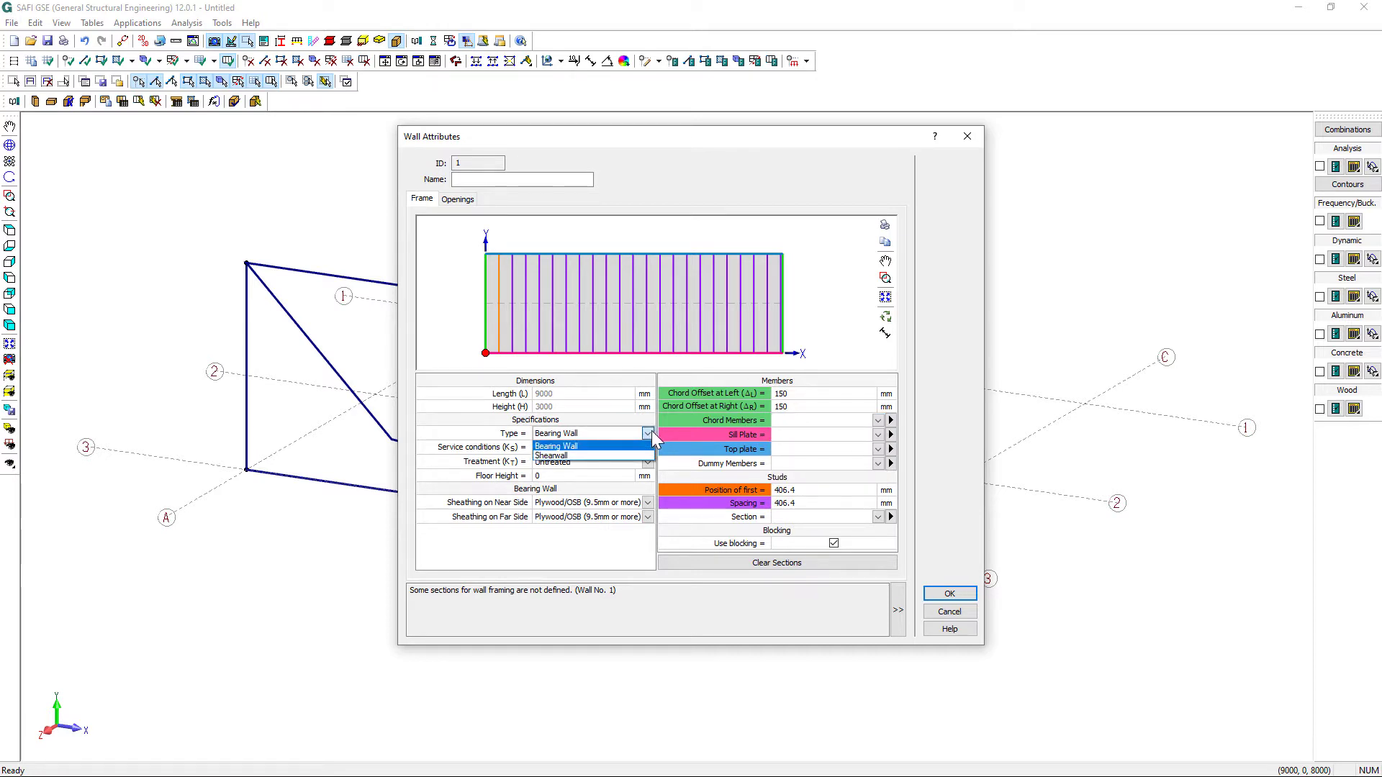
click(619, 456)
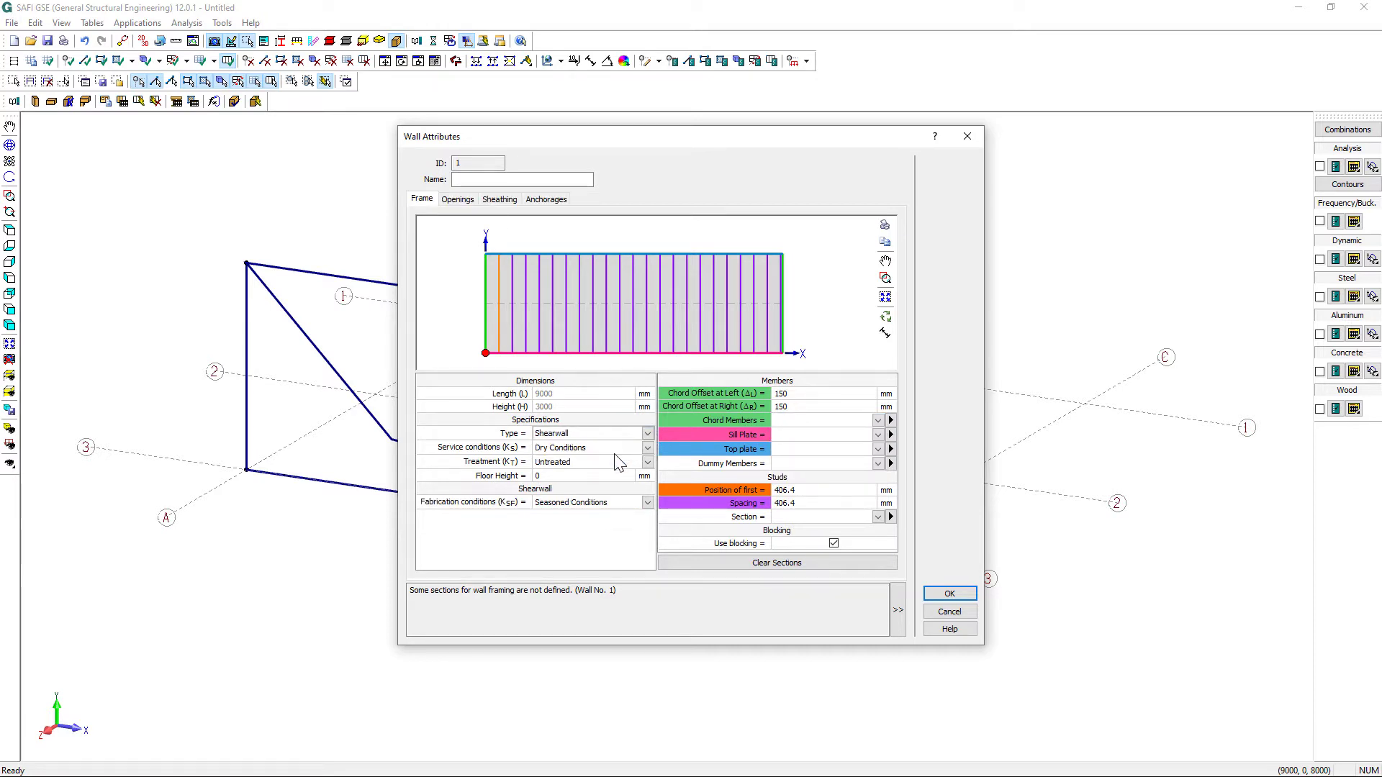
click(874, 423)
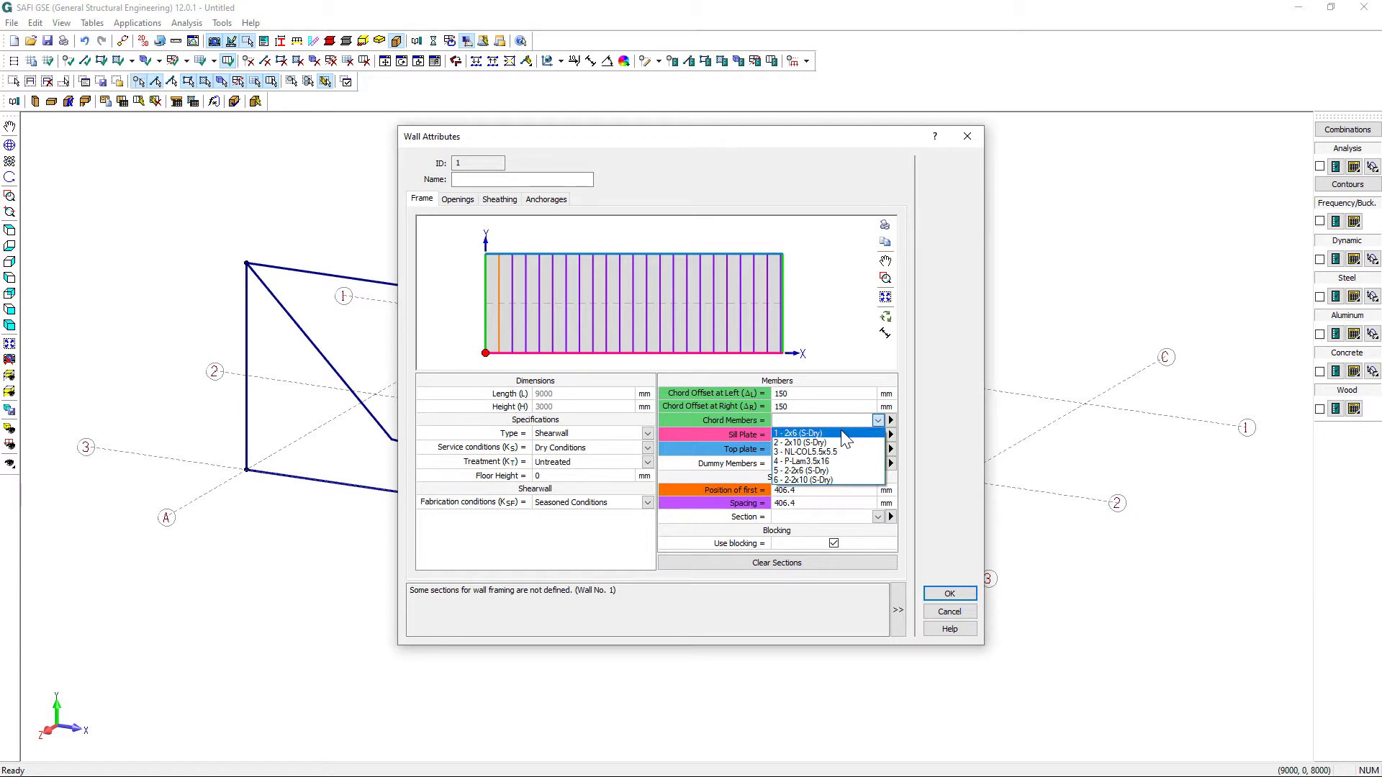
click(843, 435)
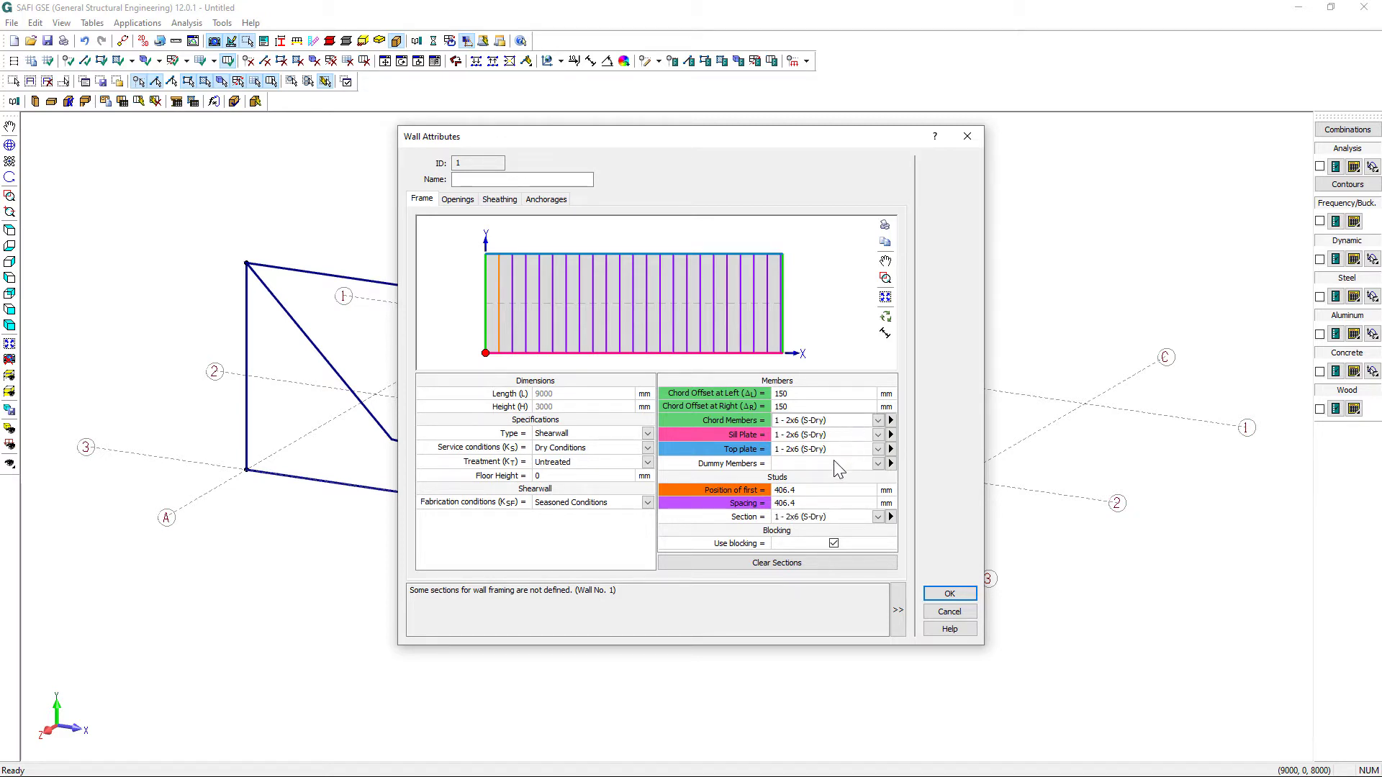
click(834, 461)
click(824, 476)
Step: Add a Window opening at X 1000 mm, 500 mm up
click(457, 200)
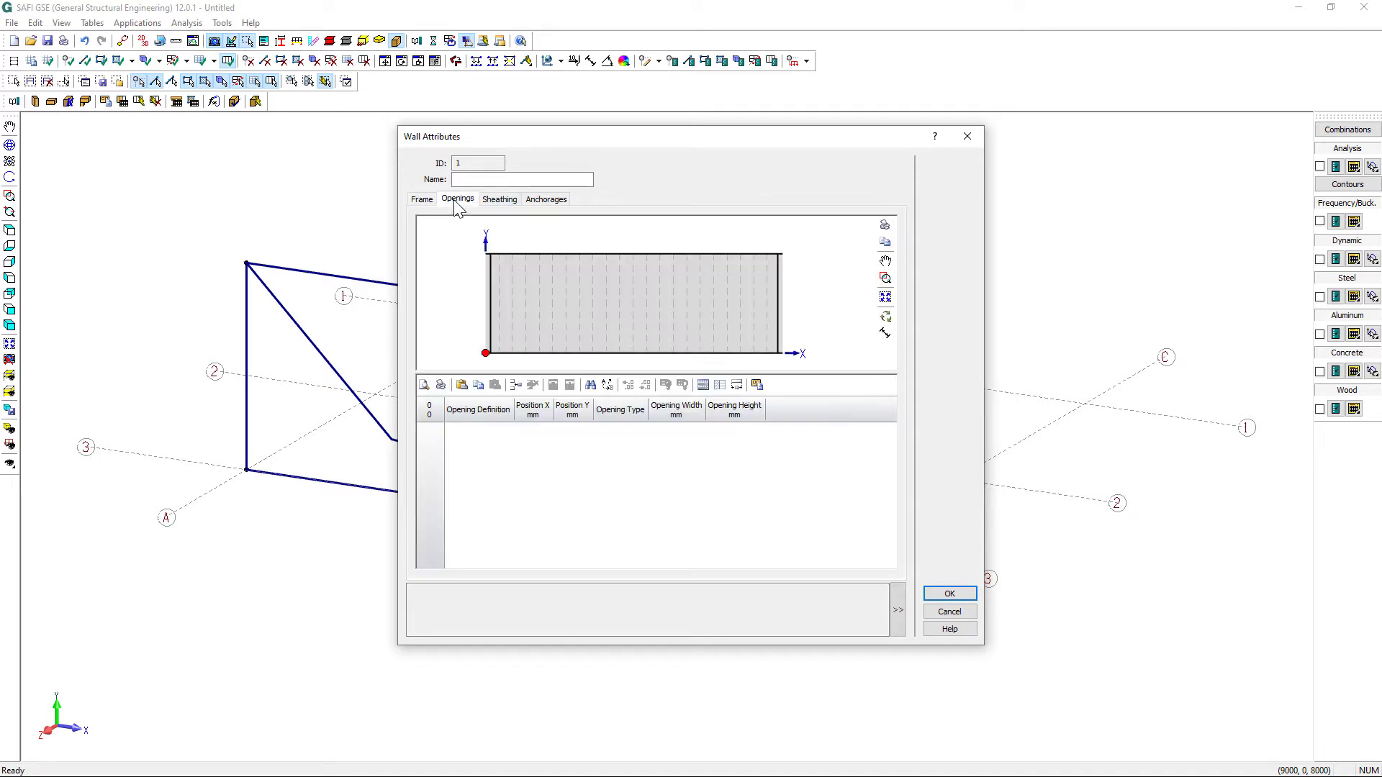
click(557, 477)
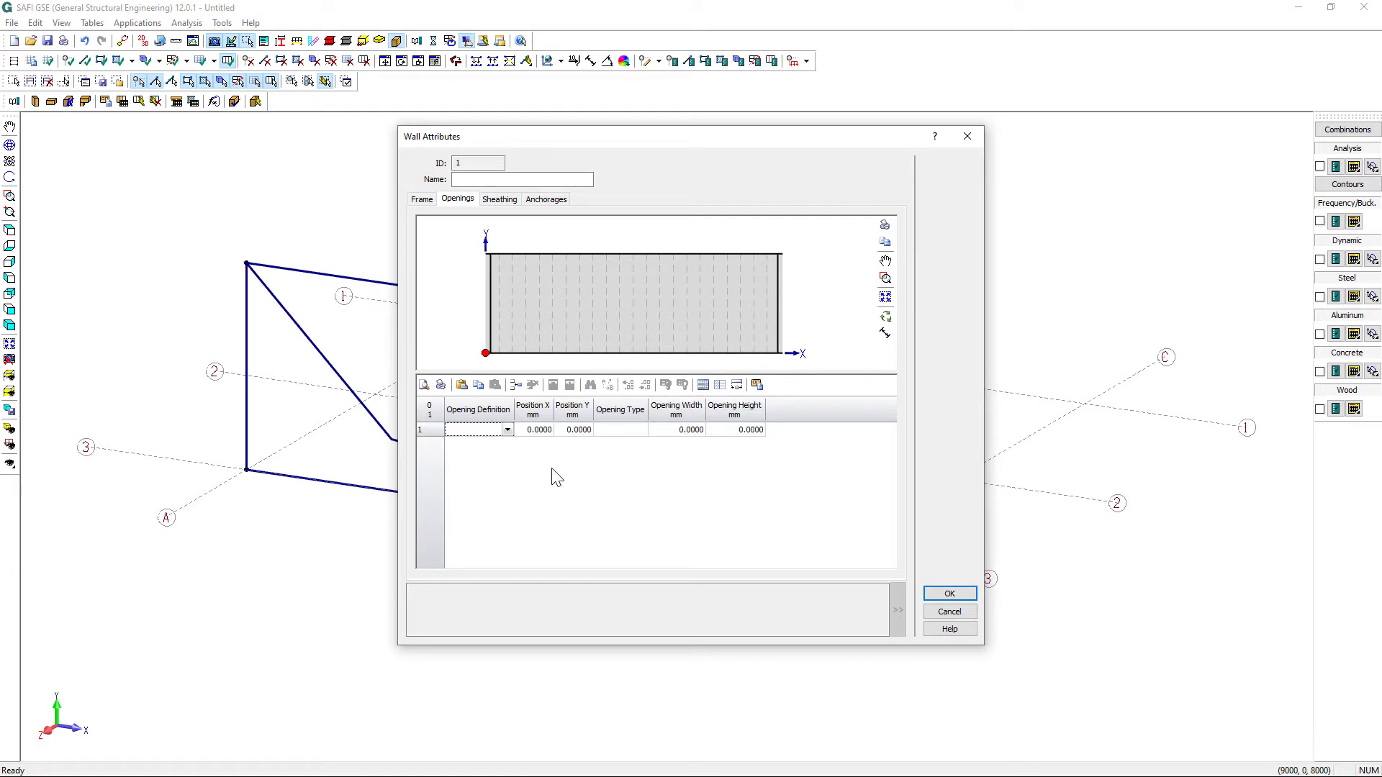
click(508, 429)
click(468, 443)
click(540, 431)
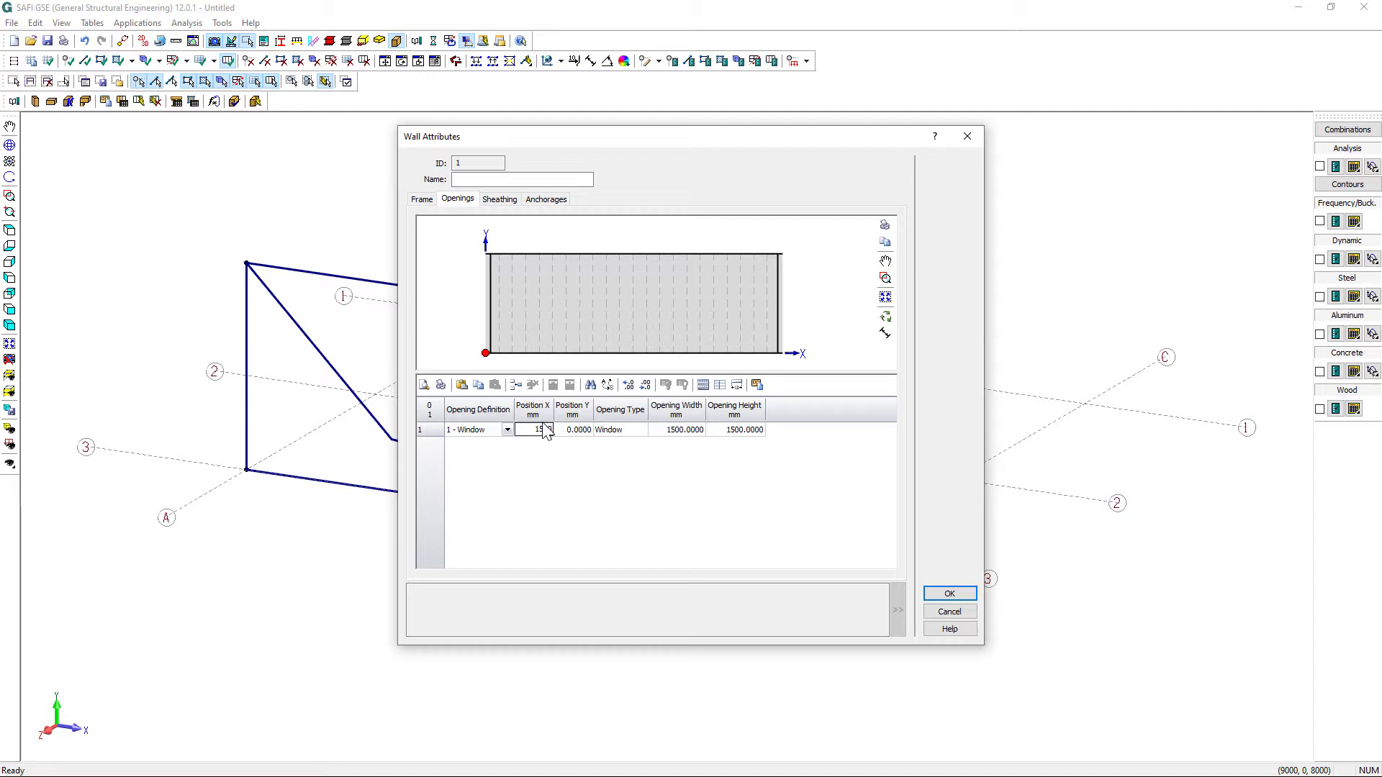
text(00)
click(533, 440)
Step: Add a Door opening at X 4000 mm
click(507, 444)
click(485, 468)
click(543, 446)
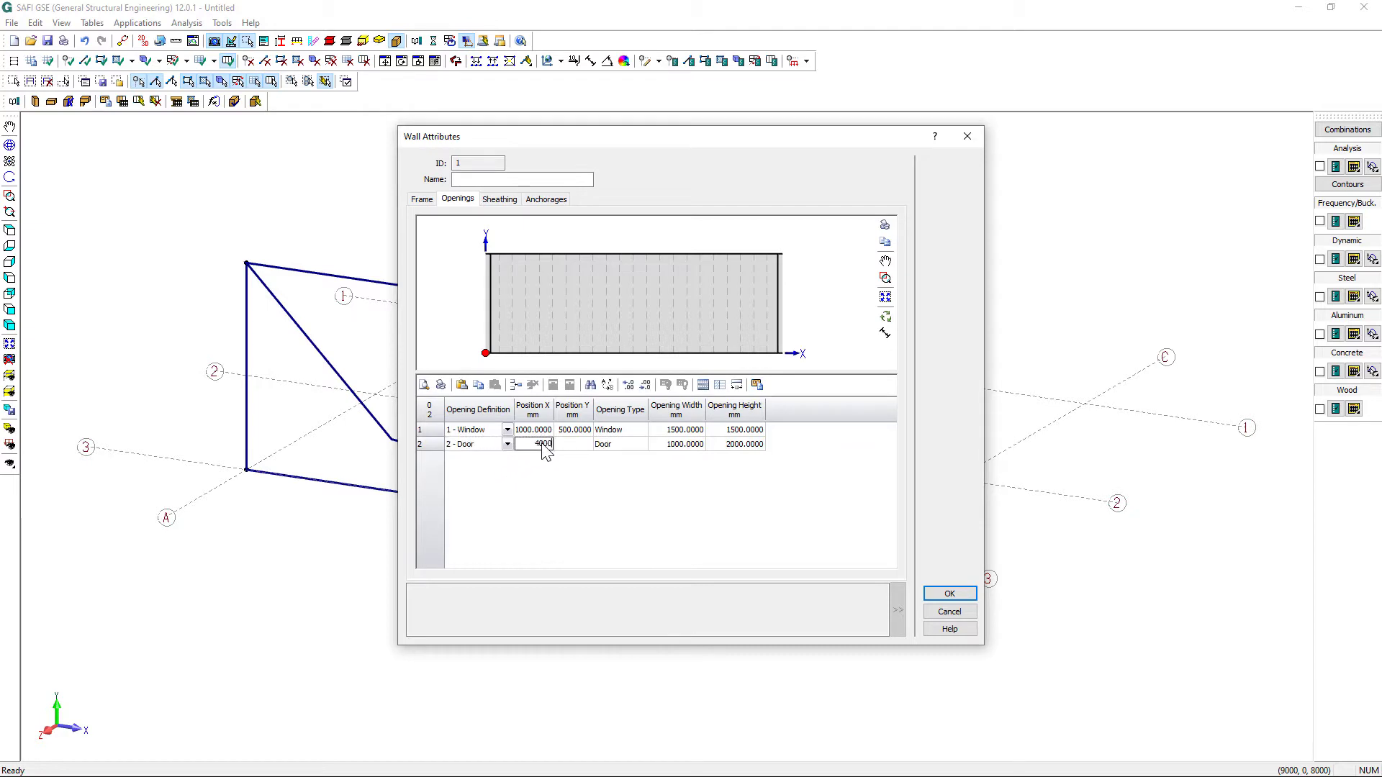
text(4000)
key(Return)
Step: Add a second Window at X 6500 mm, Y 500 mm, and refresh the wall preview
click(508, 460)
click(492, 472)
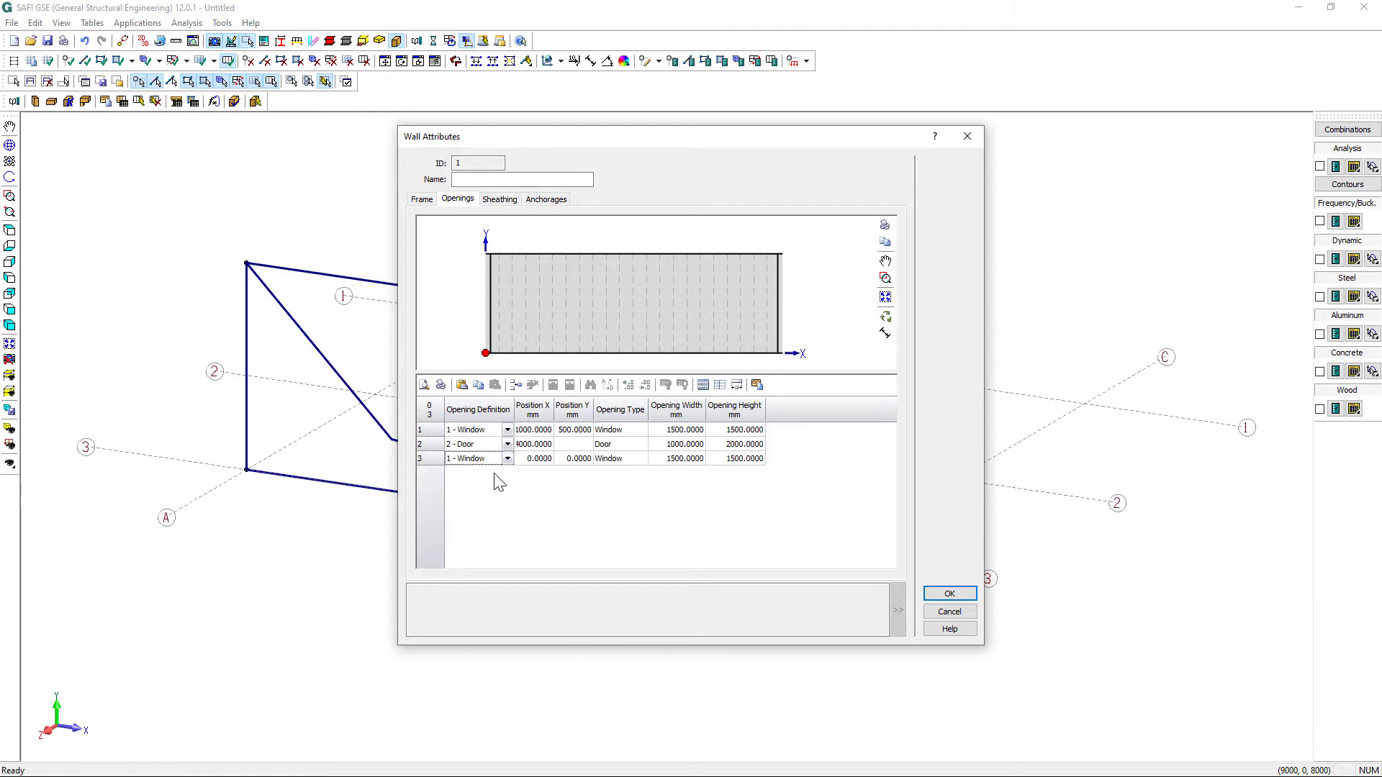
click(529, 461)
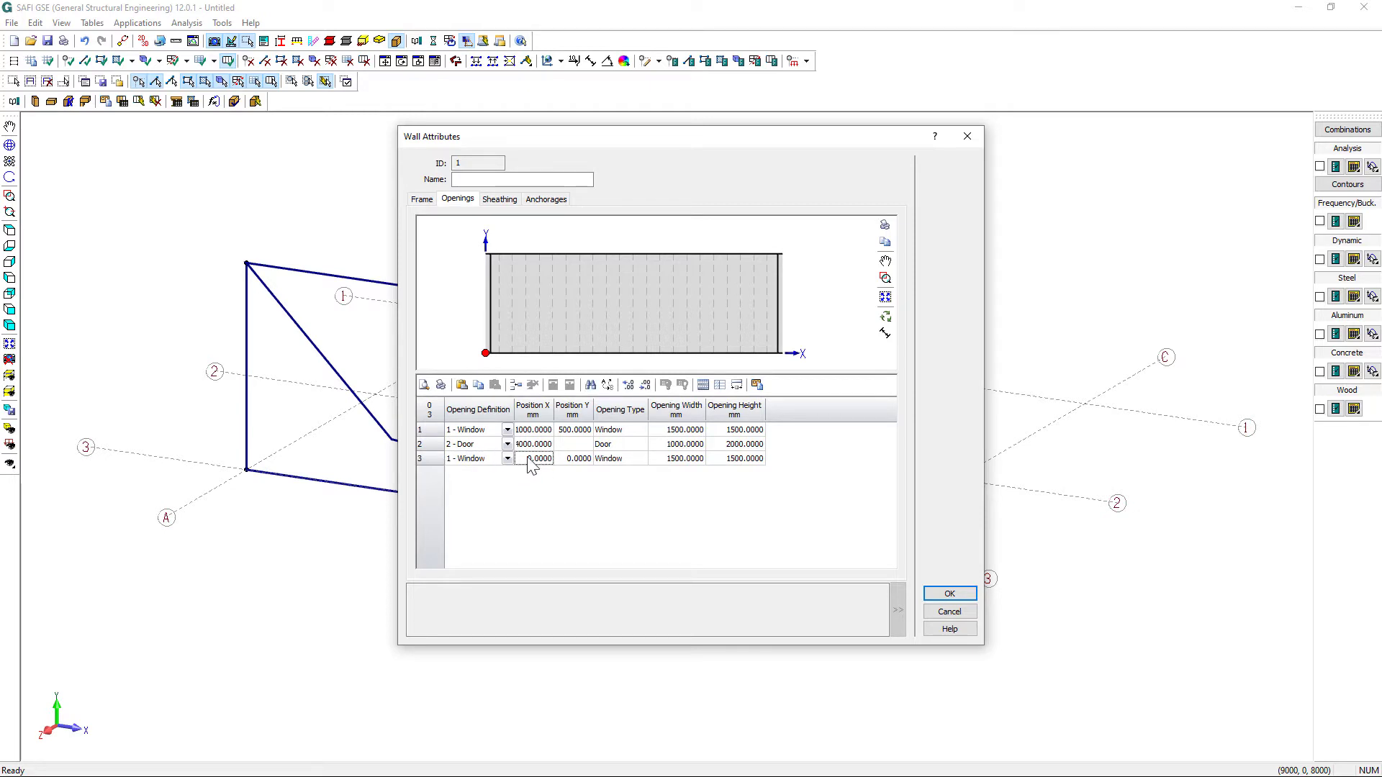
text(6500)
key(Tab)
text(500)
key(Return)
click(886, 317)
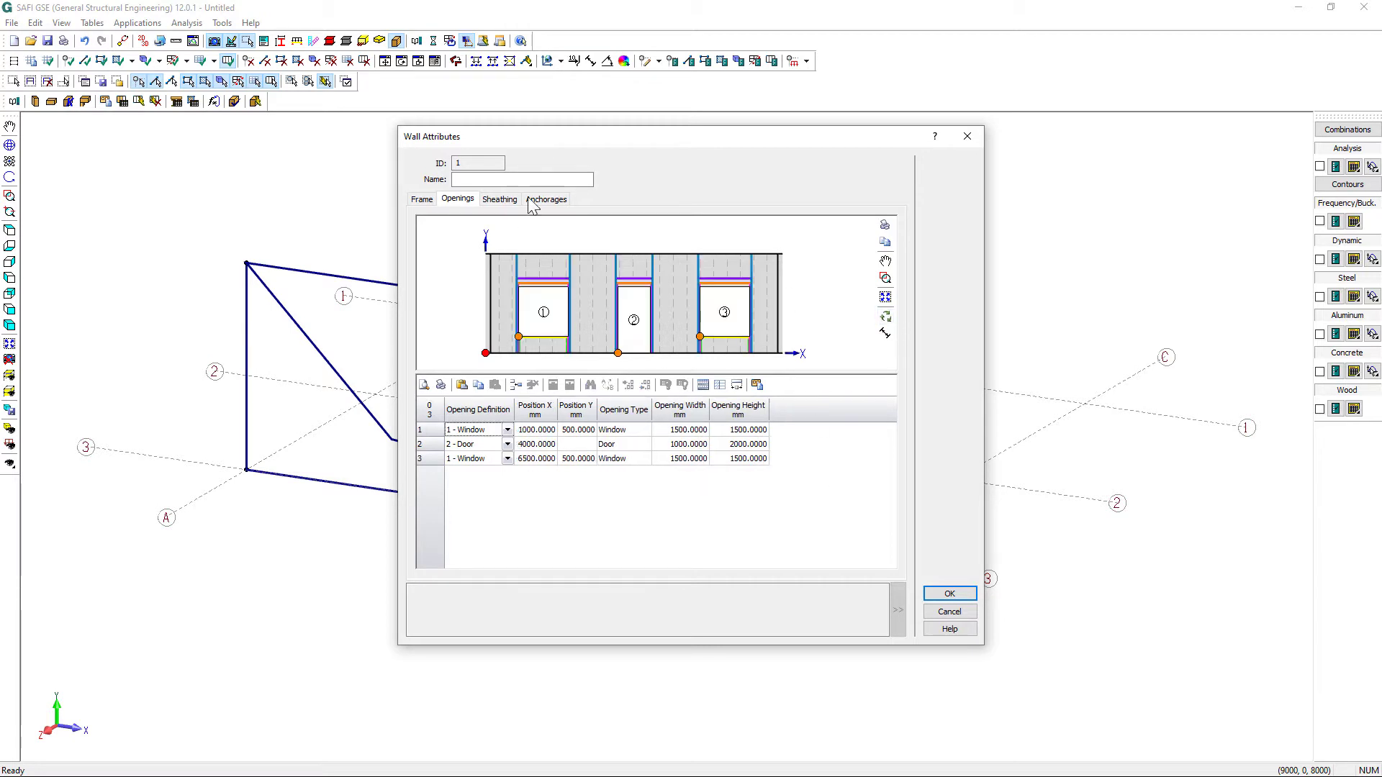
Step: Sheathe the wall's near side with the Wood - O86 PLY-1/2-4P (CSP) plywood panel
click(501, 199)
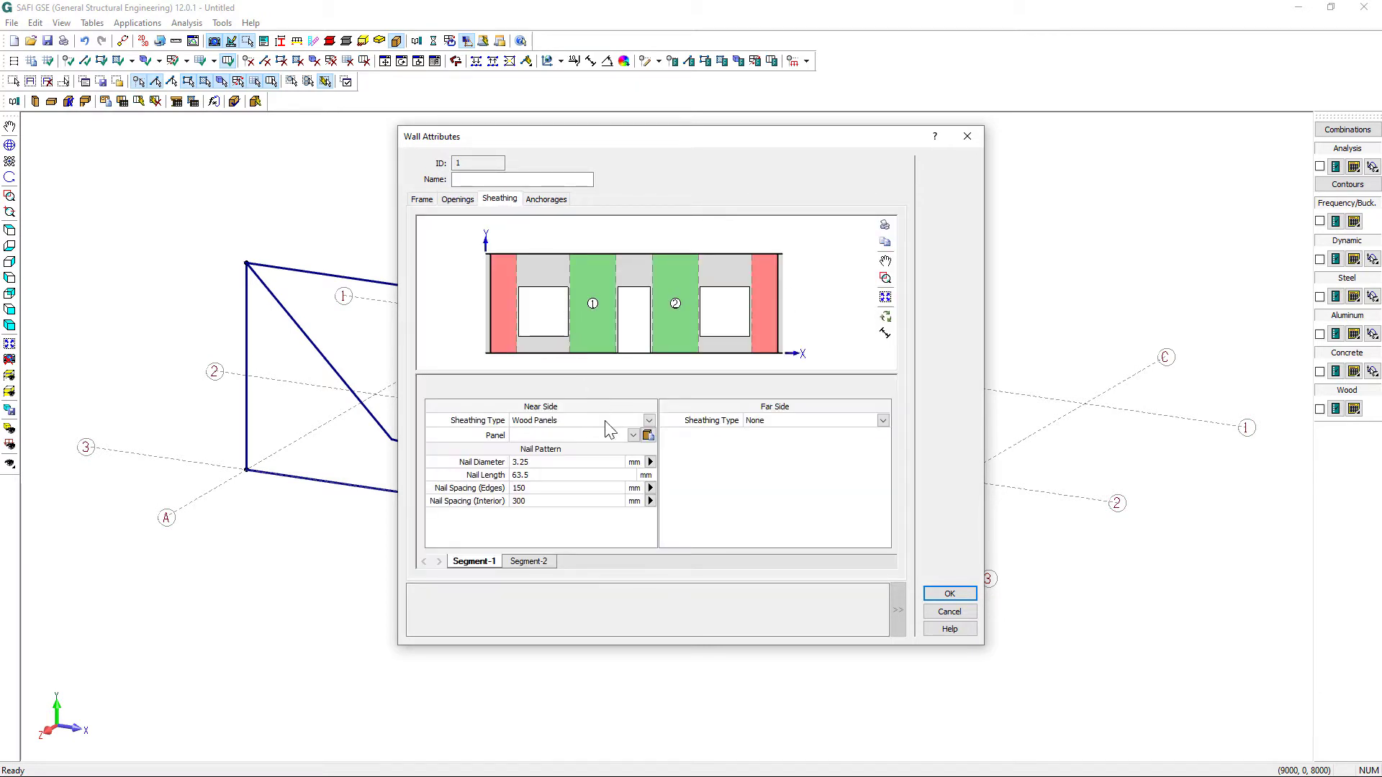
click(648, 435)
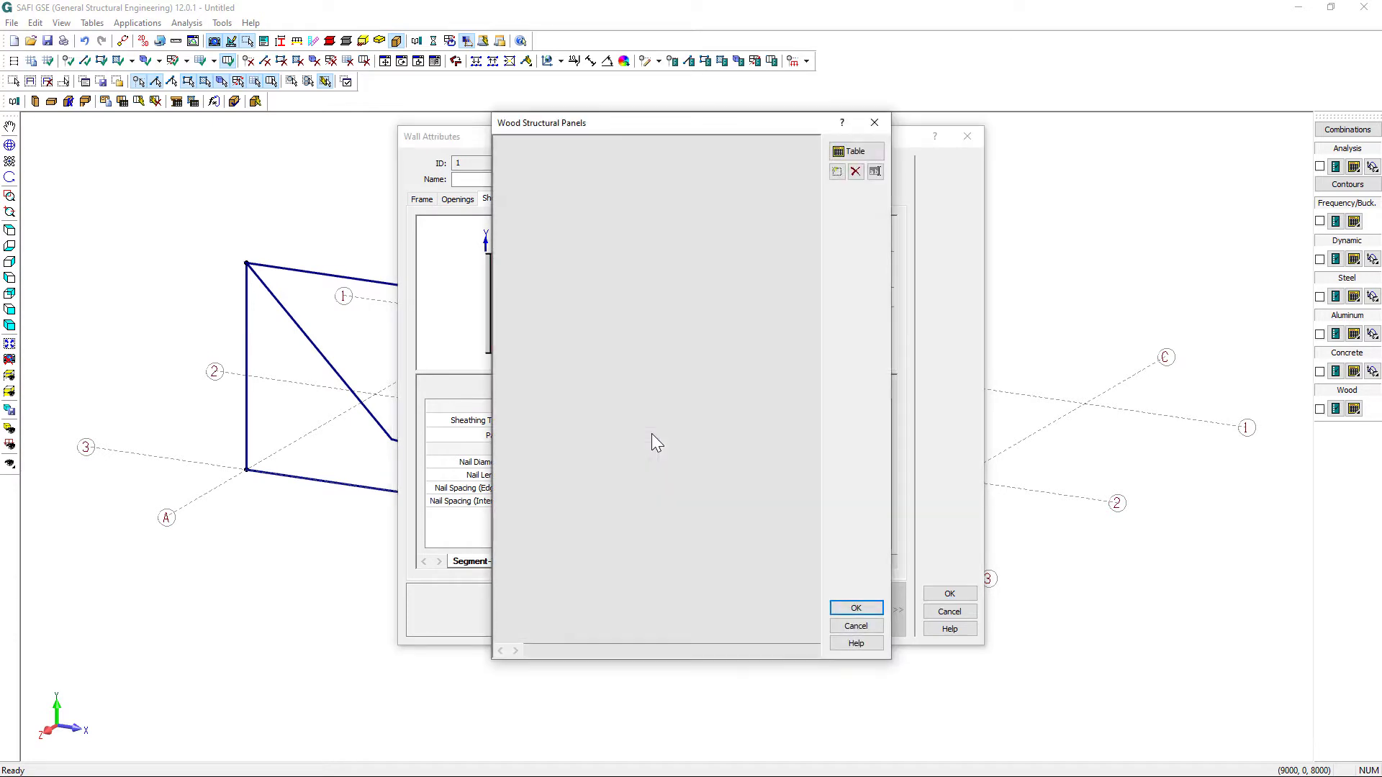
click(837, 172)
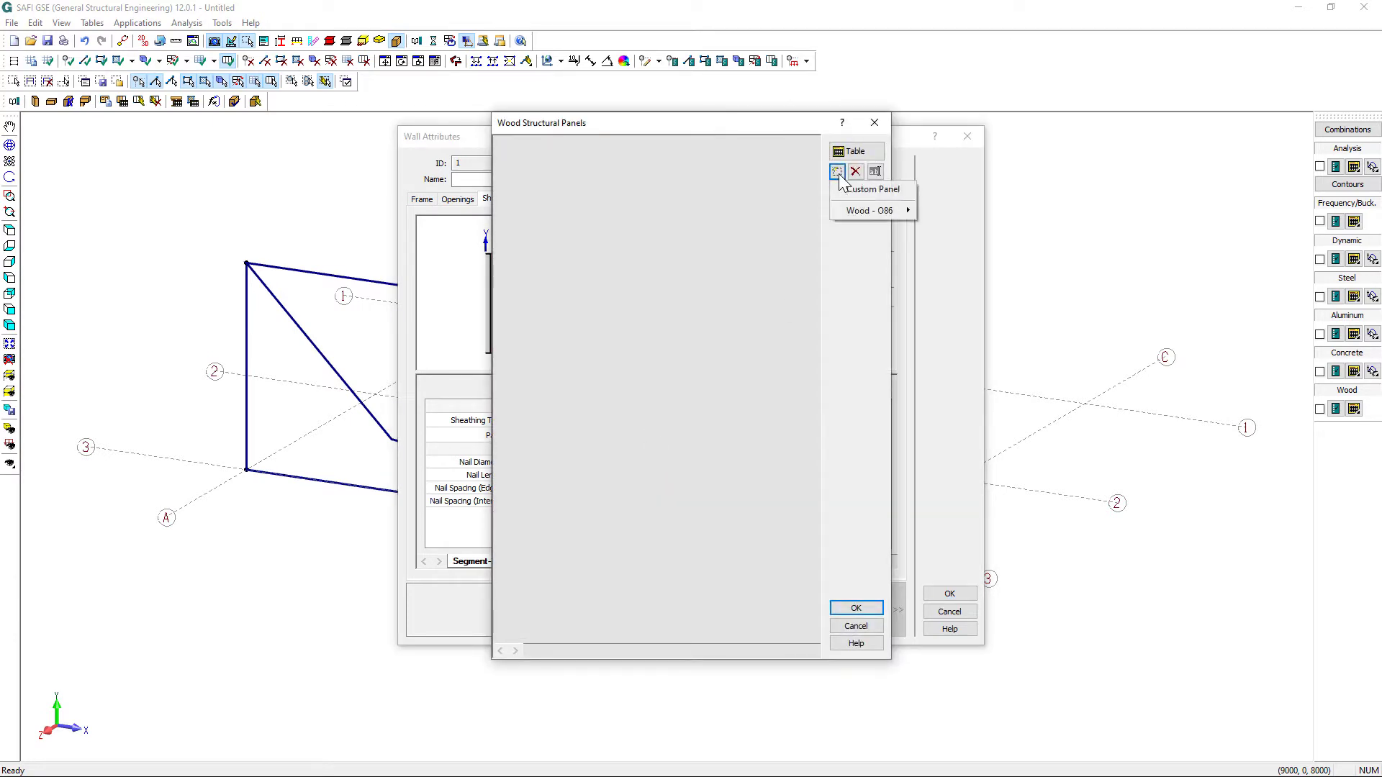
mouse_move(846, 210)
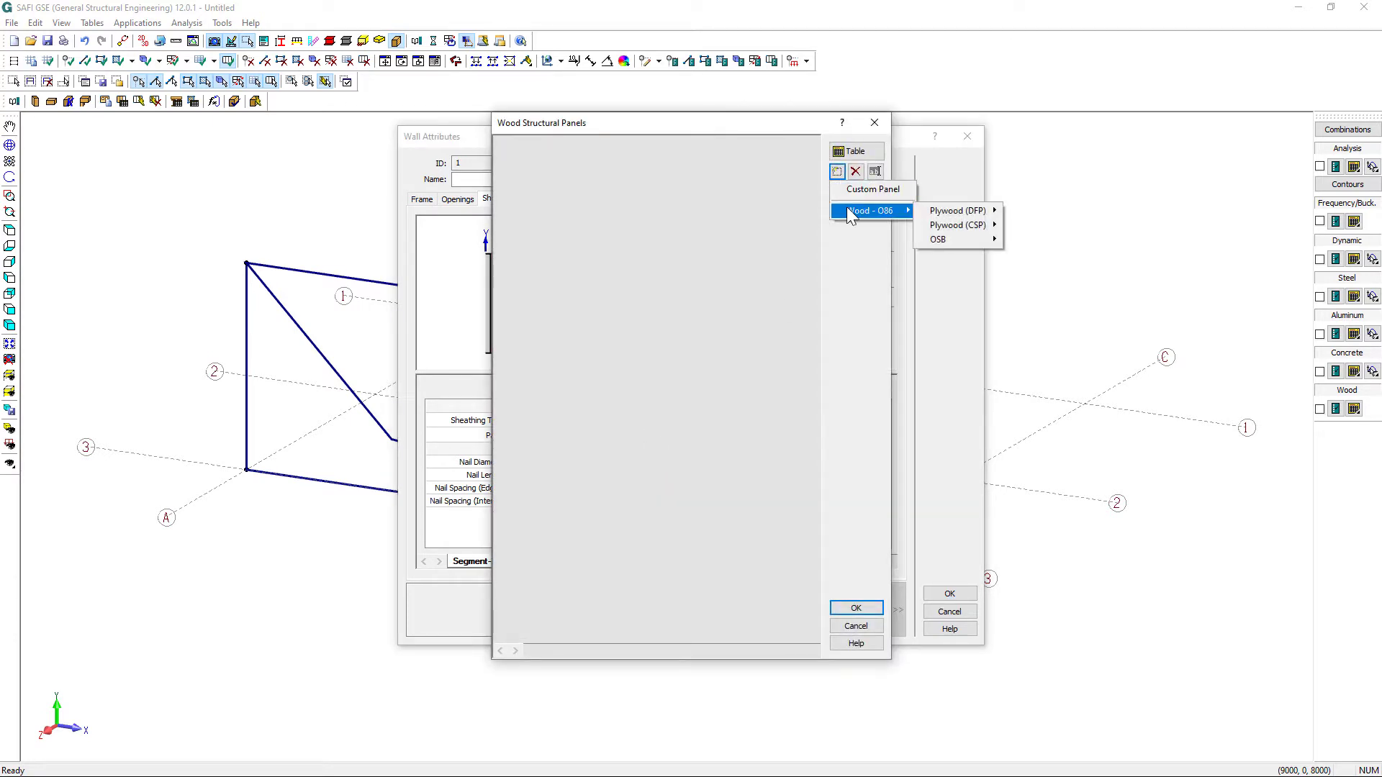
mouse_move(957, 225)
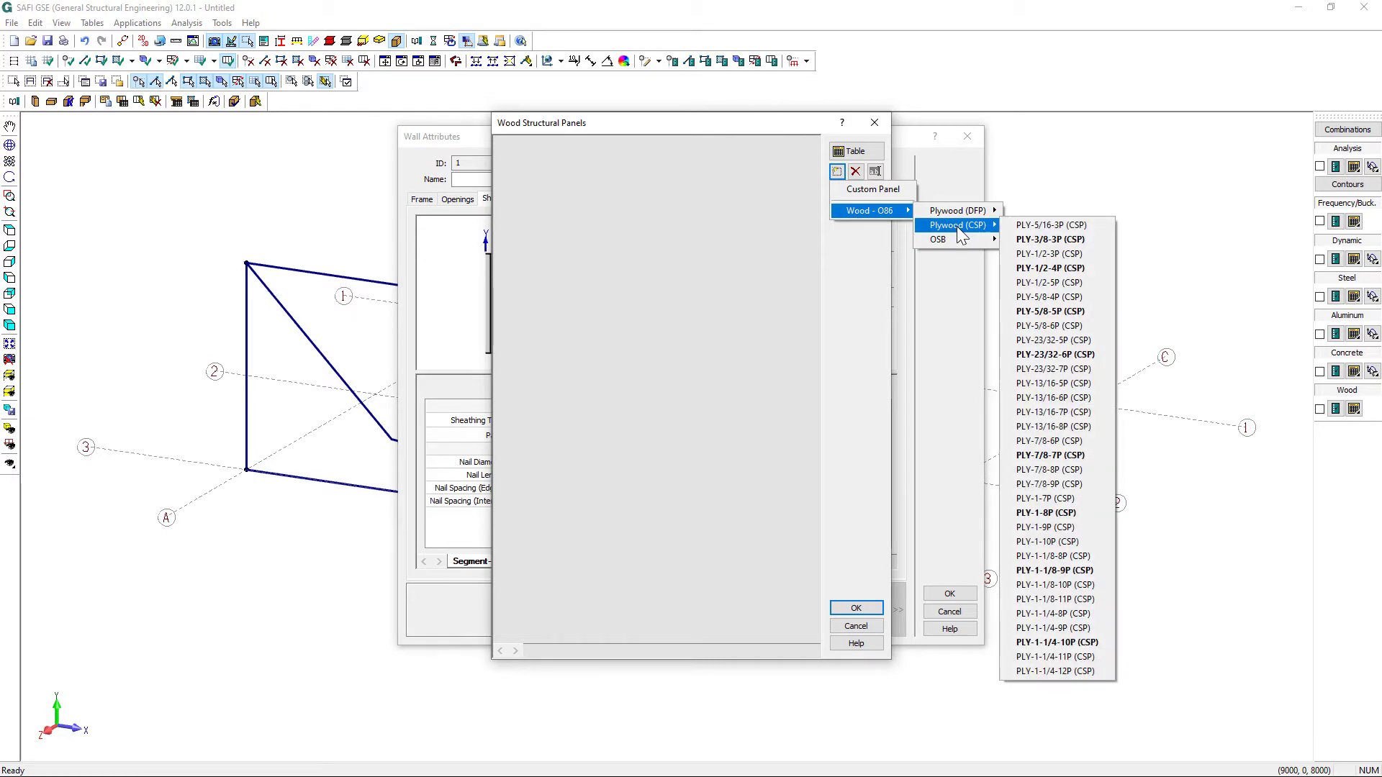
click(1049, 267)
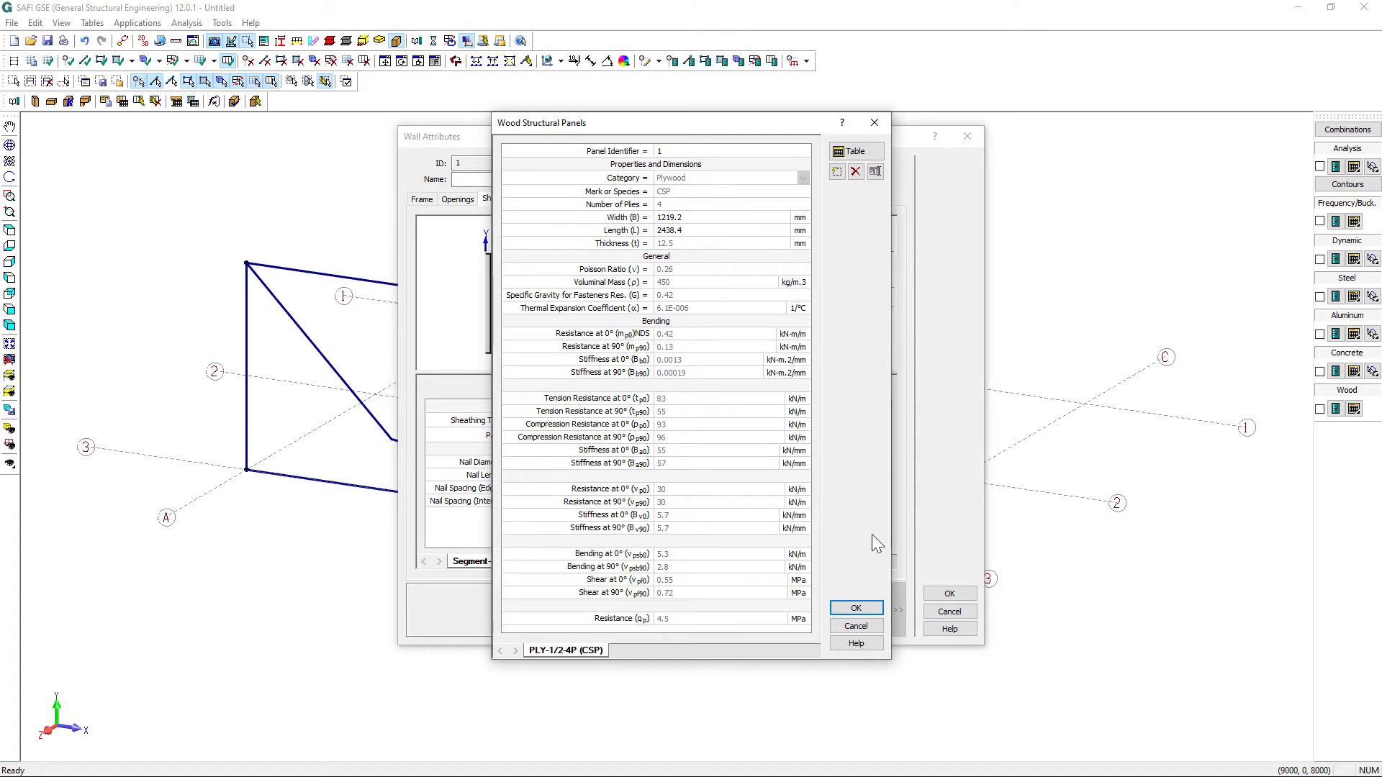
click(856, 607)
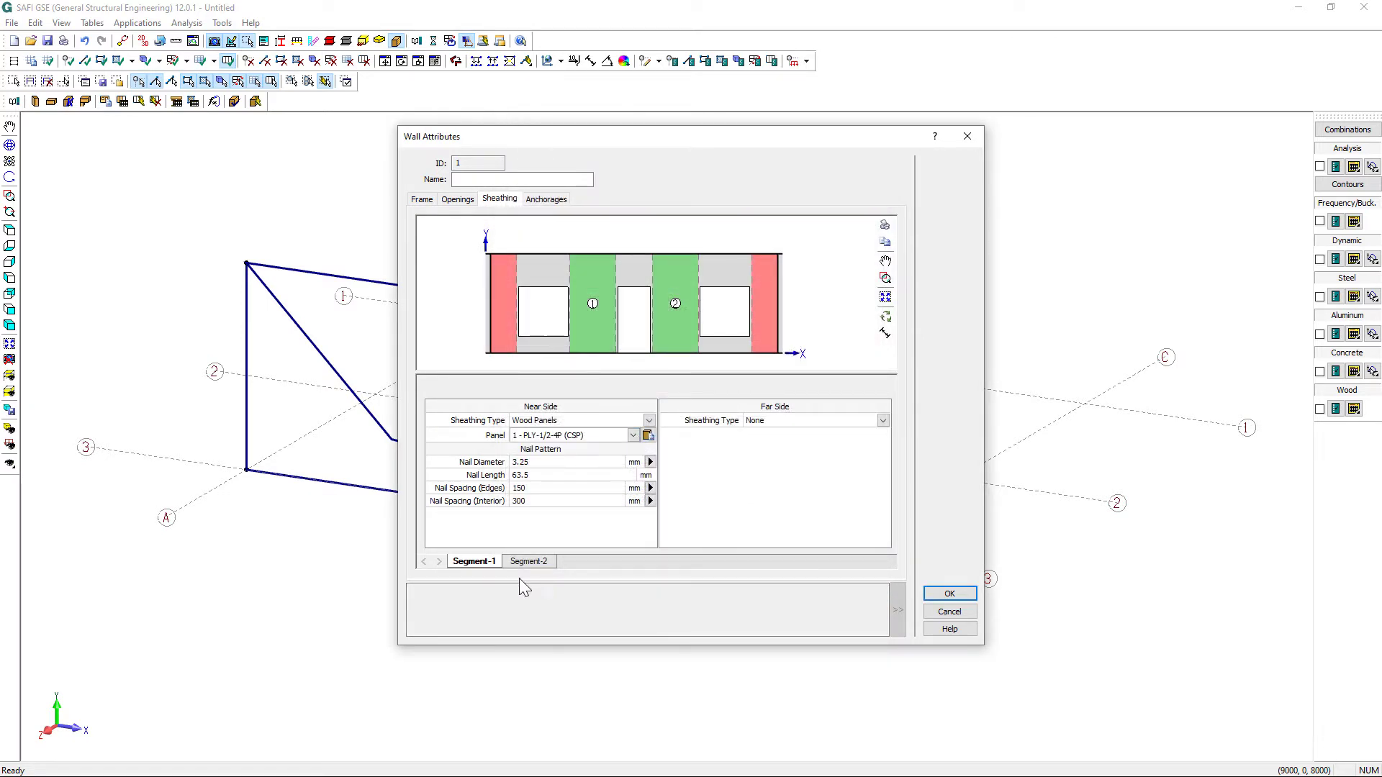
Step: Apply simple anchorages to all of the wall's shear segments
click(537, 562)
click(496, 562)
click(551, 203)
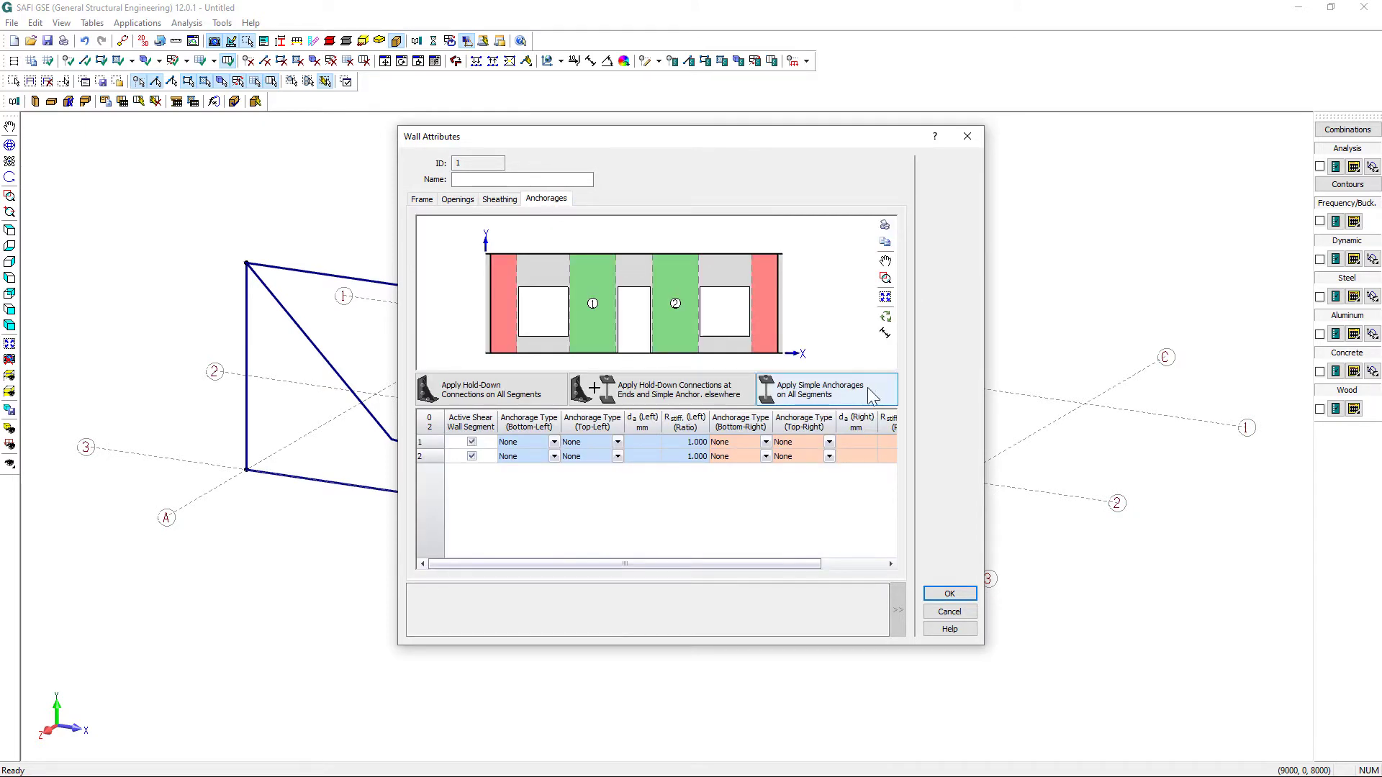
click(820, 389)
Step: Accept the Wall Attributes settings for wall 1
drag(532, 563, 705, 559)
drag(800, 561, 803, 563)
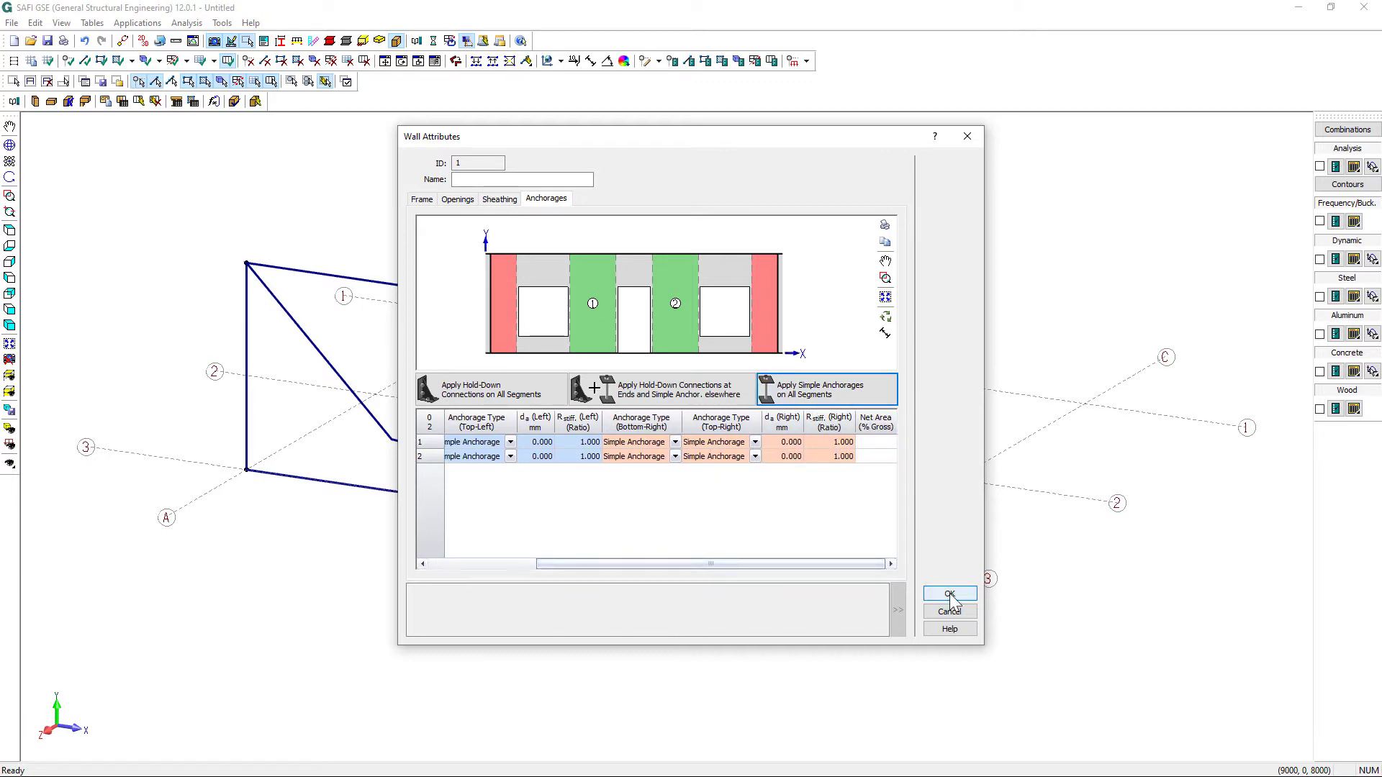
click(950, 595)
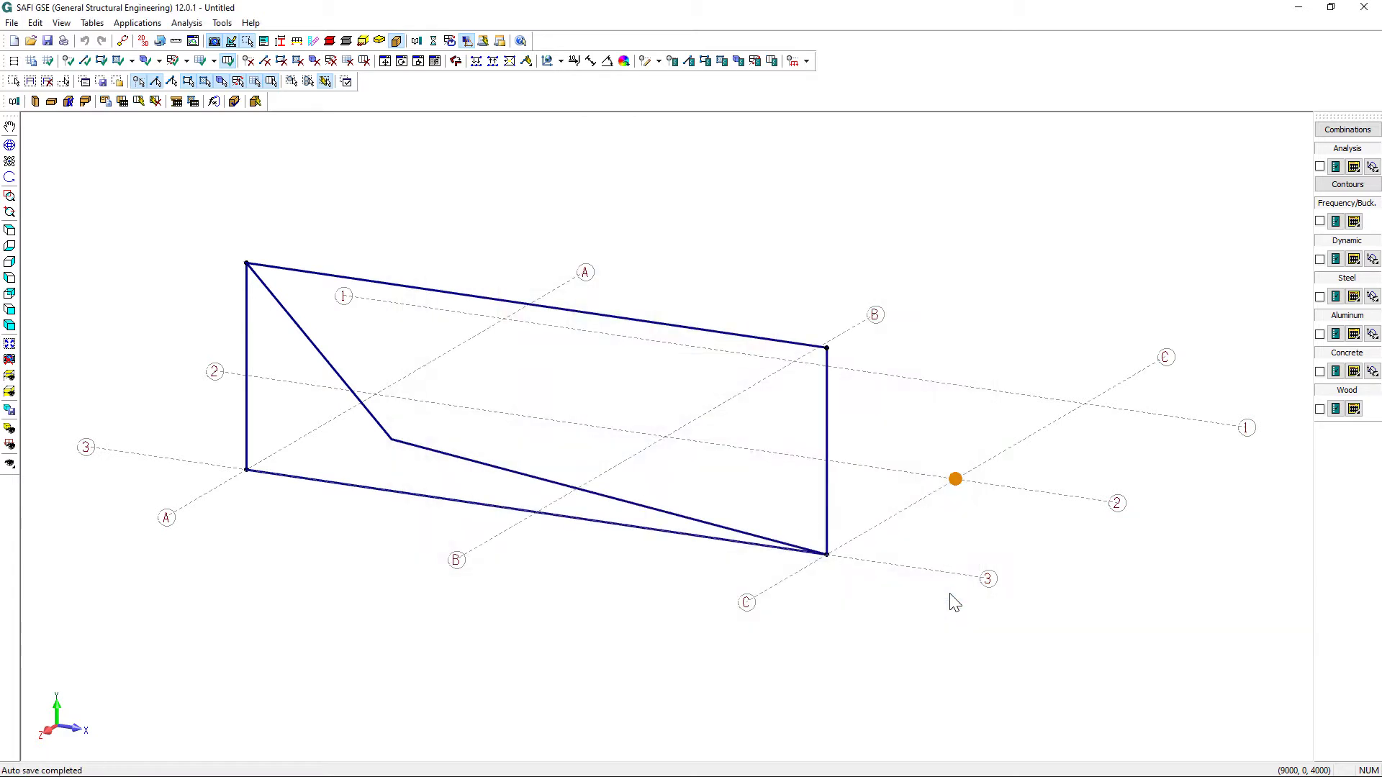
Step: Generate framing for the whole wall and inspect it in rendered solid-wood view
key(ctrl+a)
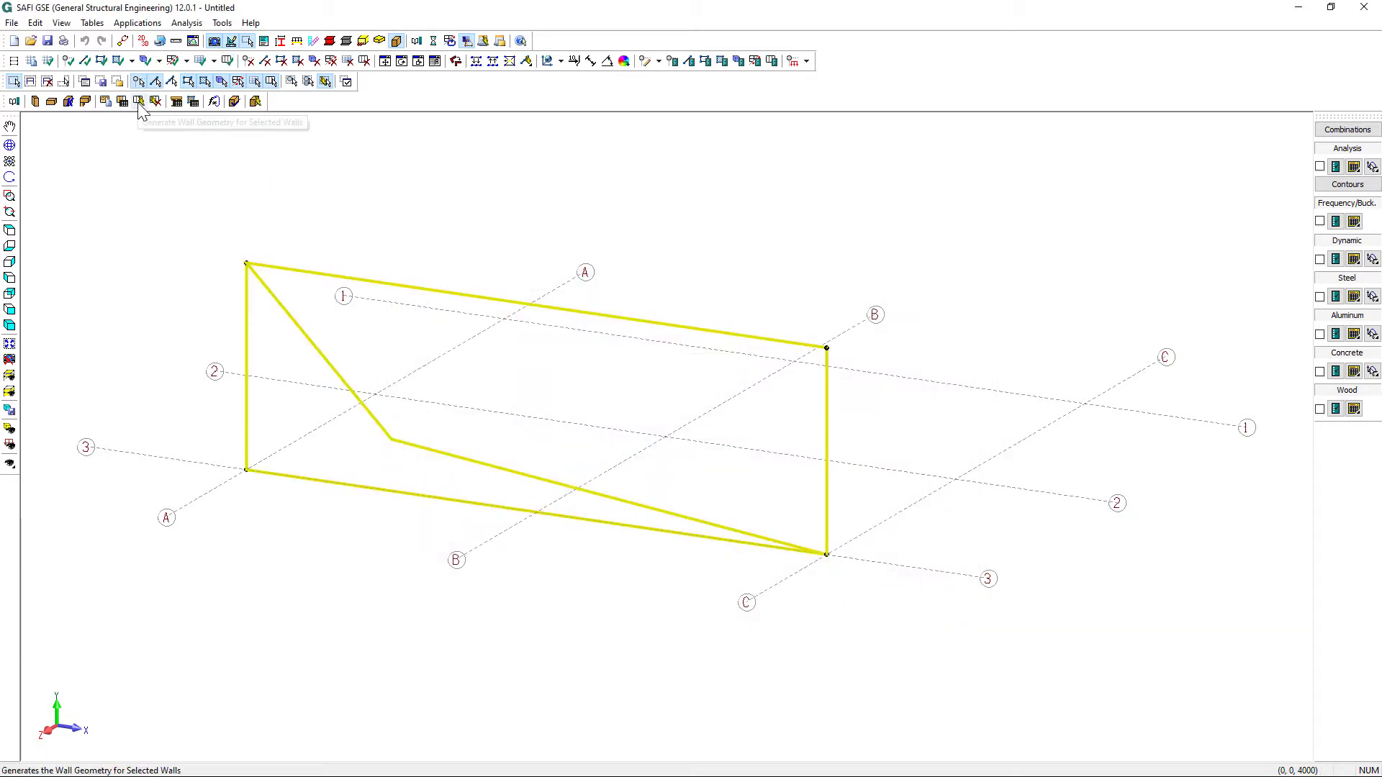
click(139, 101)
click(731, 467)
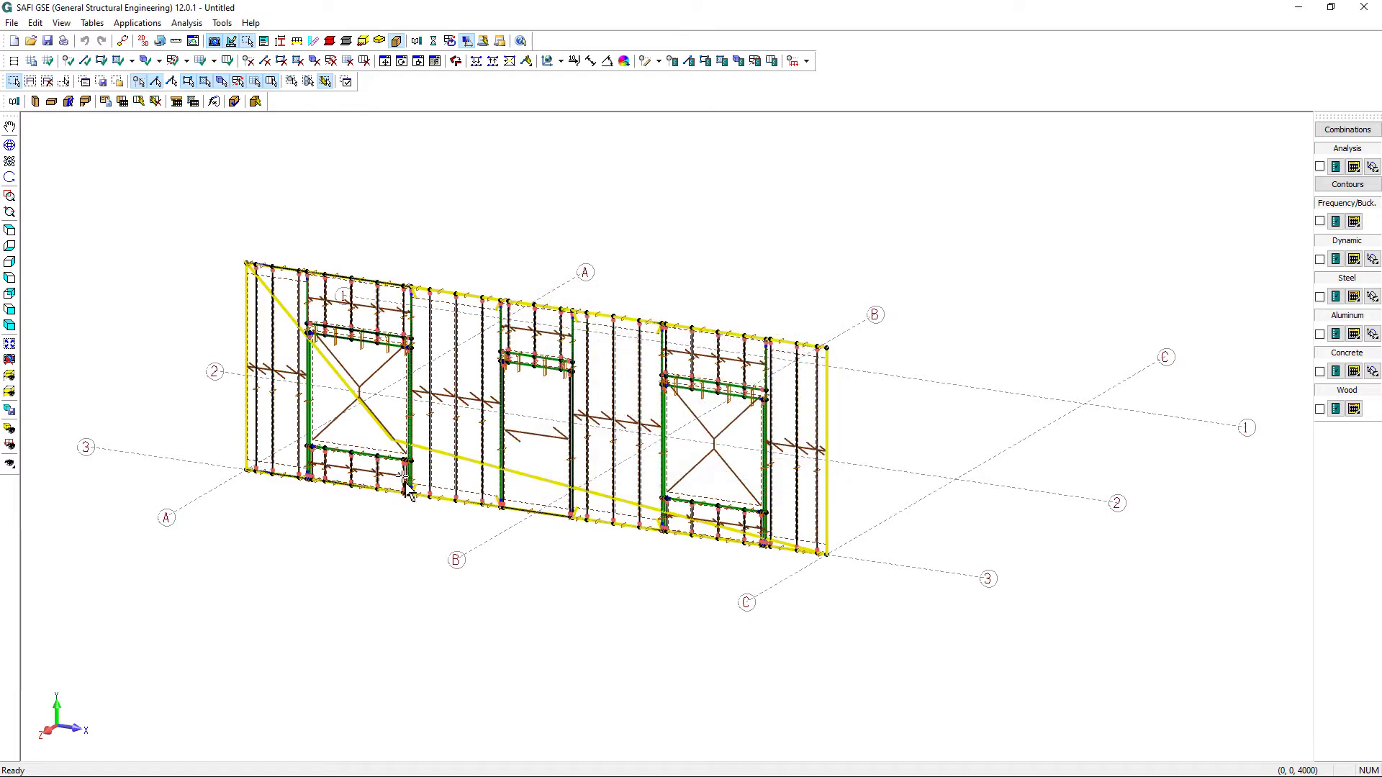
click(9, 429)
middle_drag(416, 392, 452, 396)
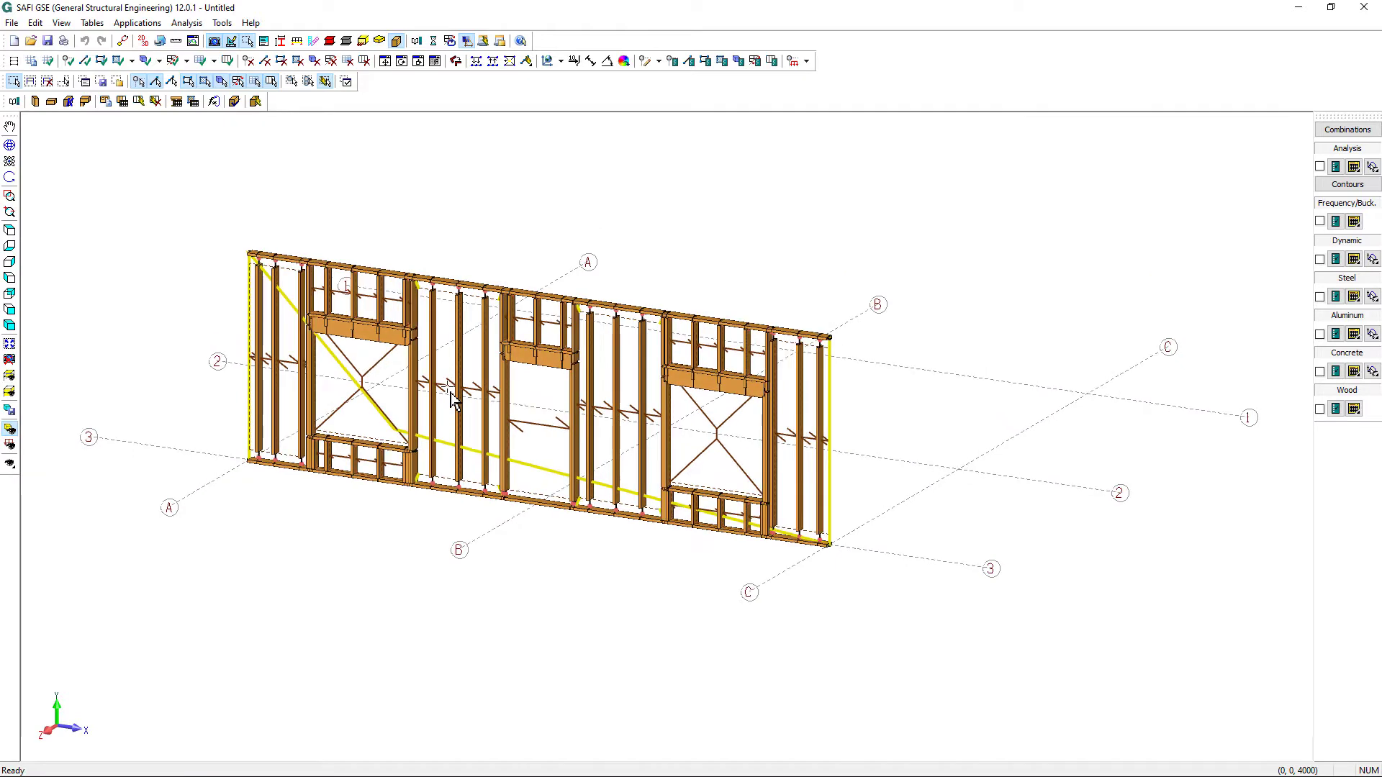
Step: Clear the wall framing and copy the wall 8000 mm away (Δz -8000)
click(155, 101)
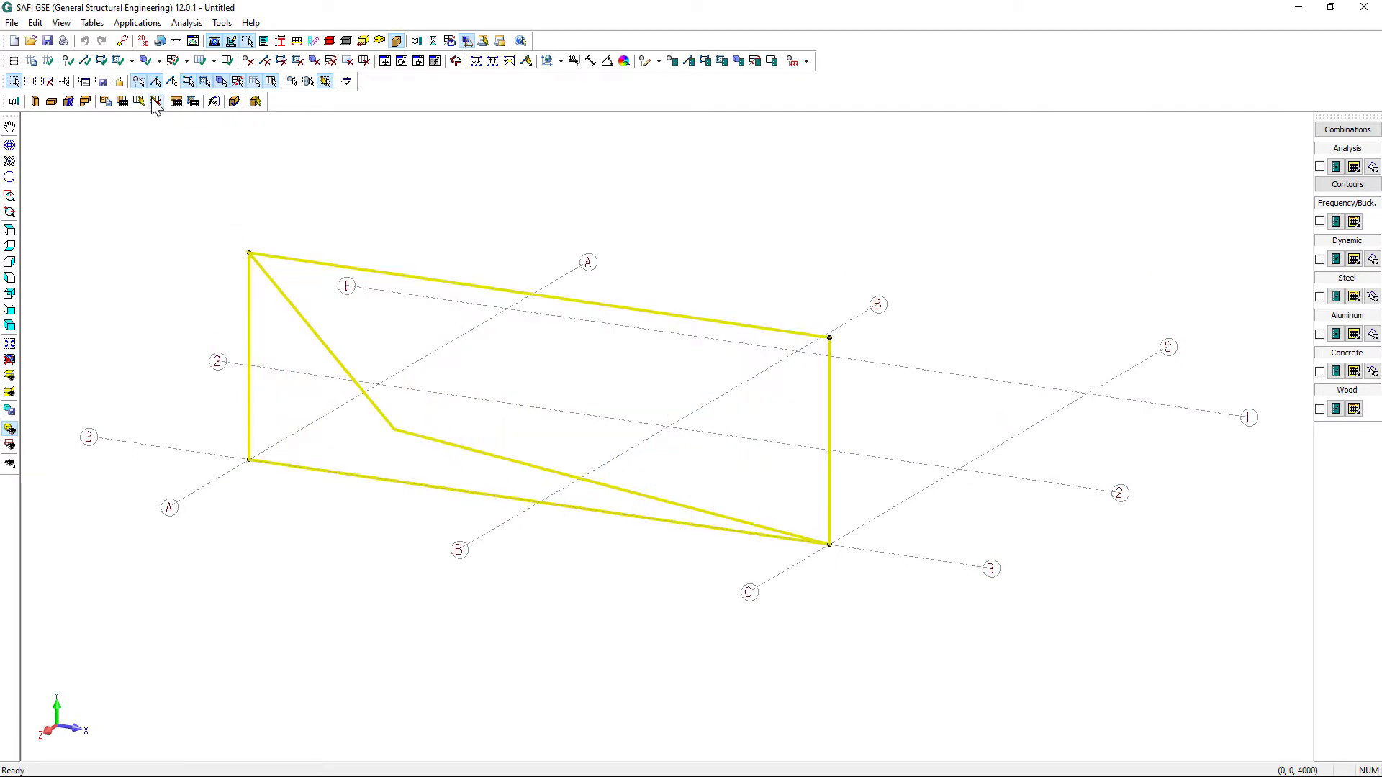
click(386, 61)
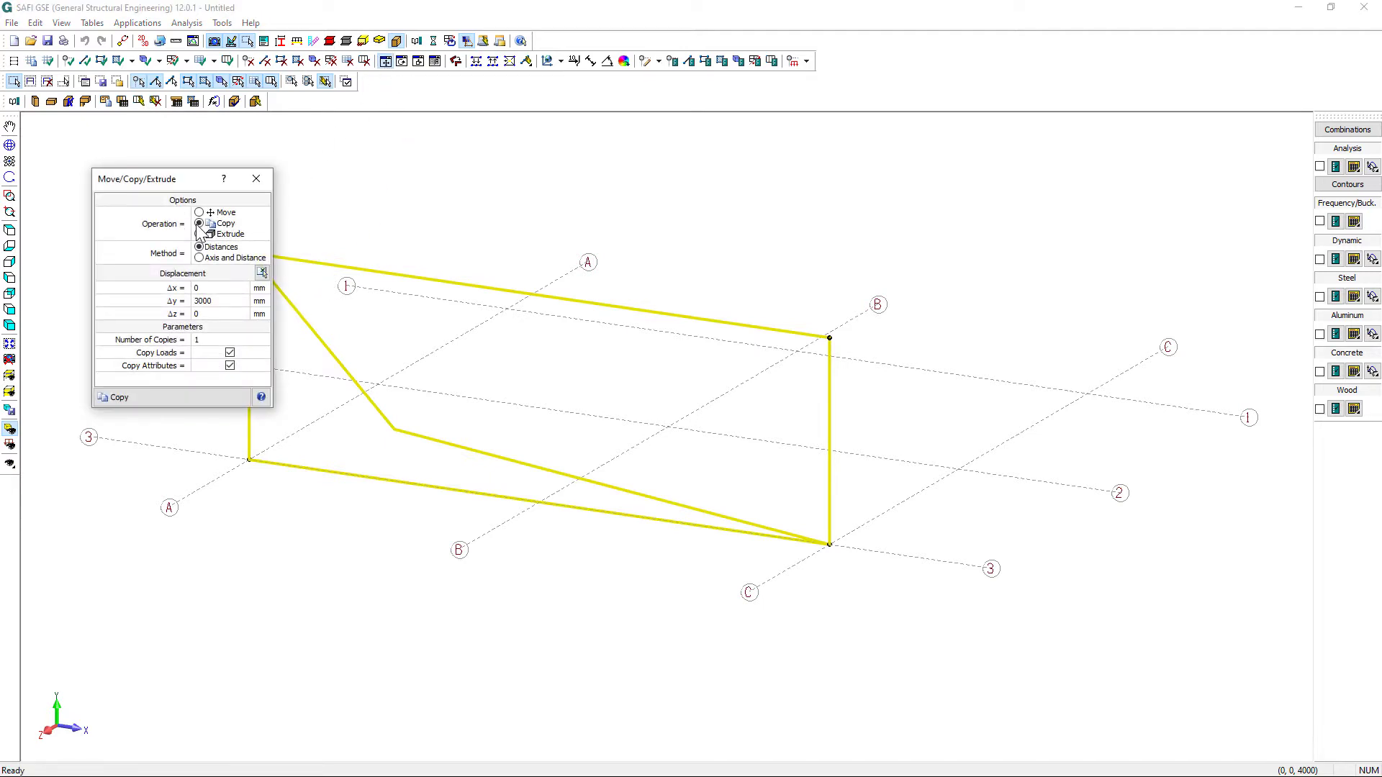
click(261, 272)
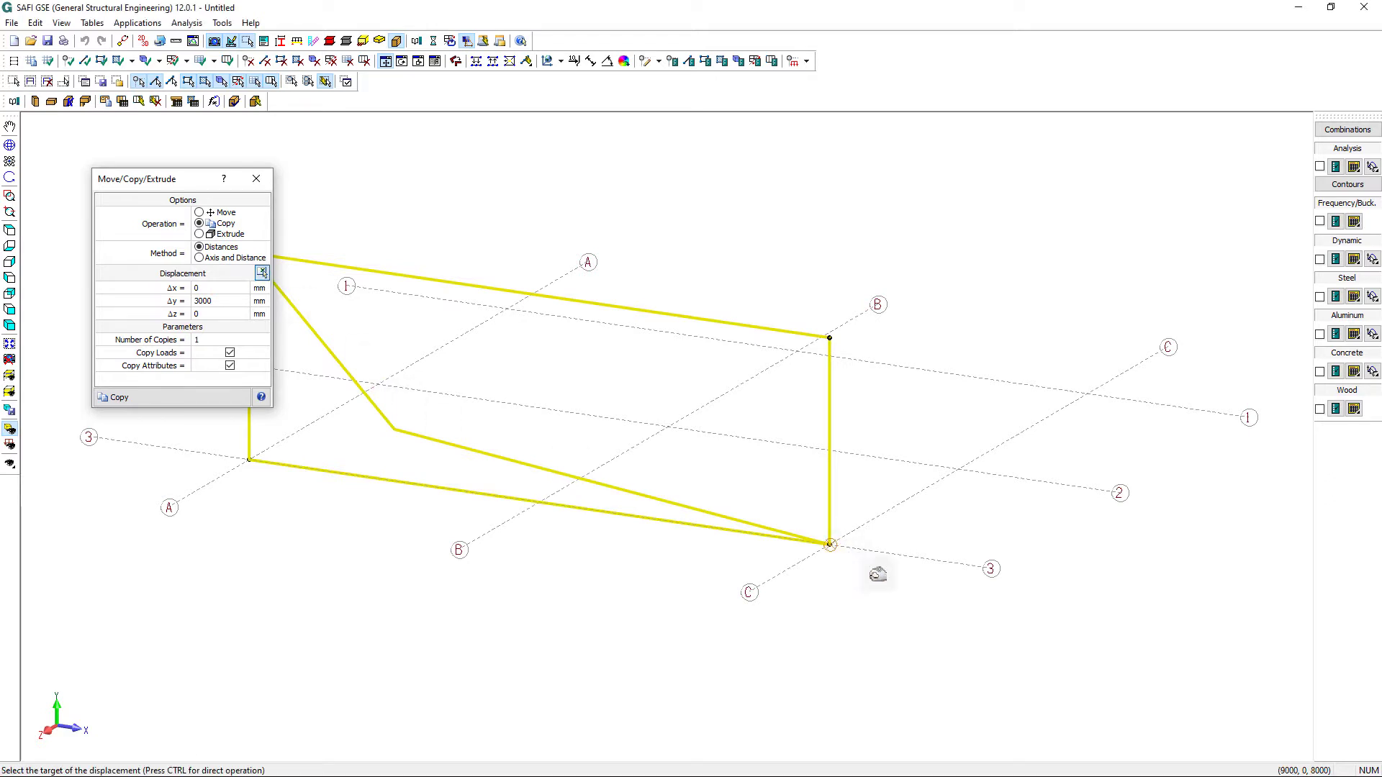
click(1094, 403)
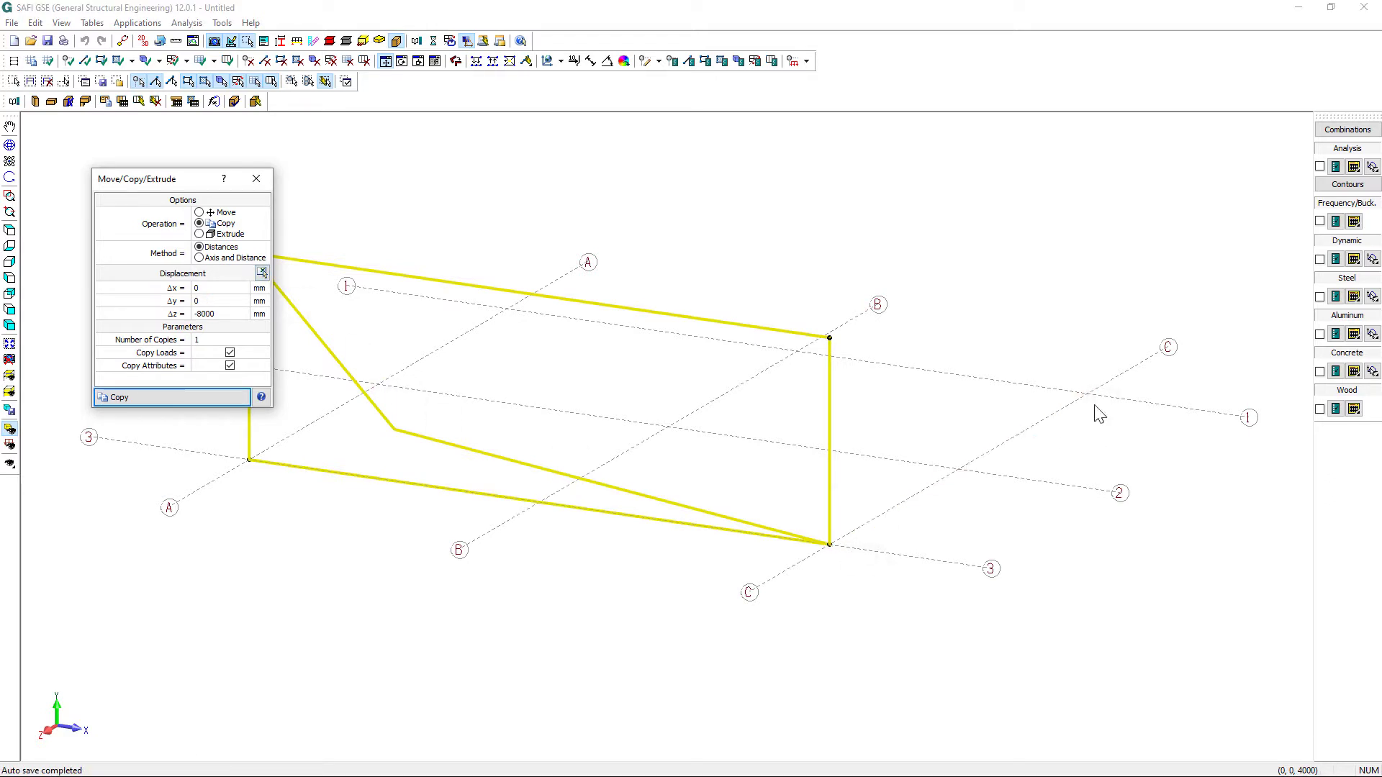
click(125, 398)
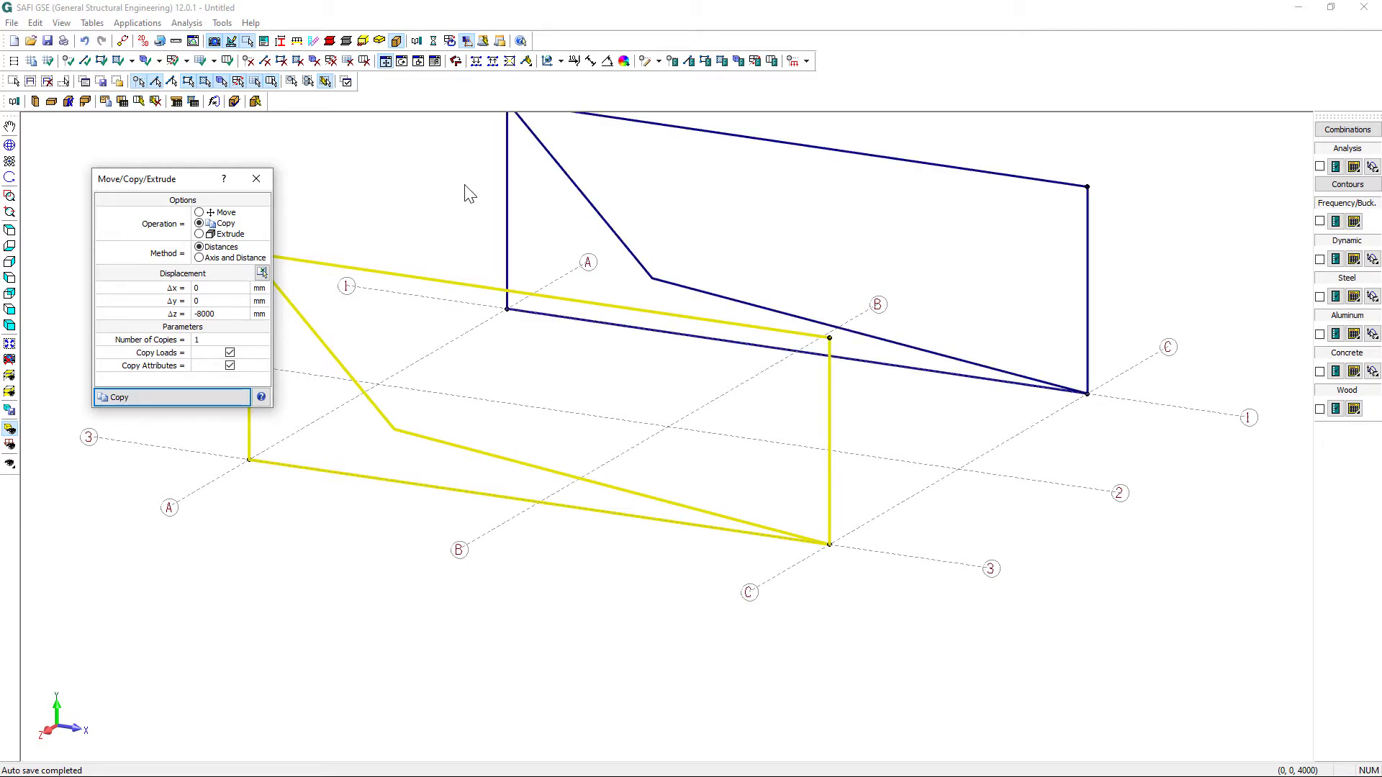
click(257, 178)
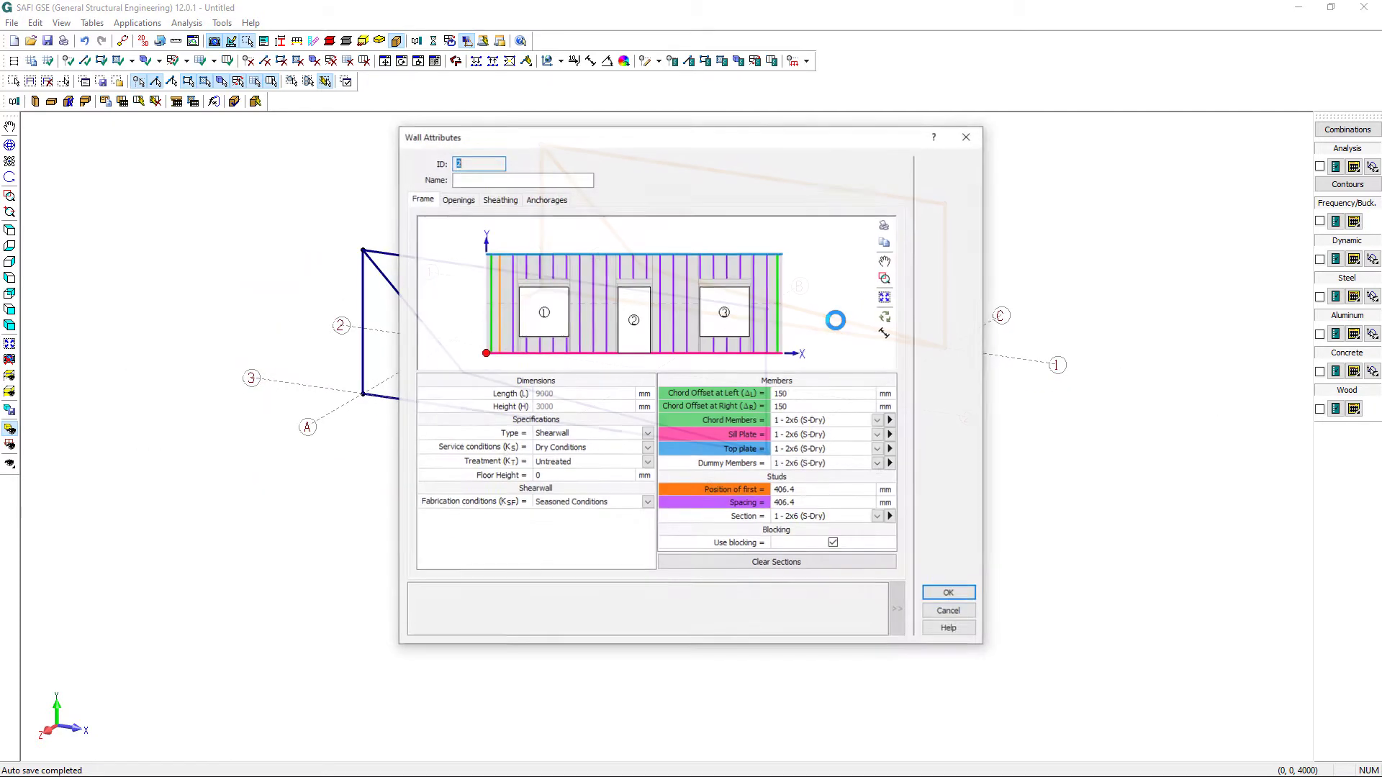
Step: Delete all three openings from the copied wall and confirm its attributes
click(458, 201)
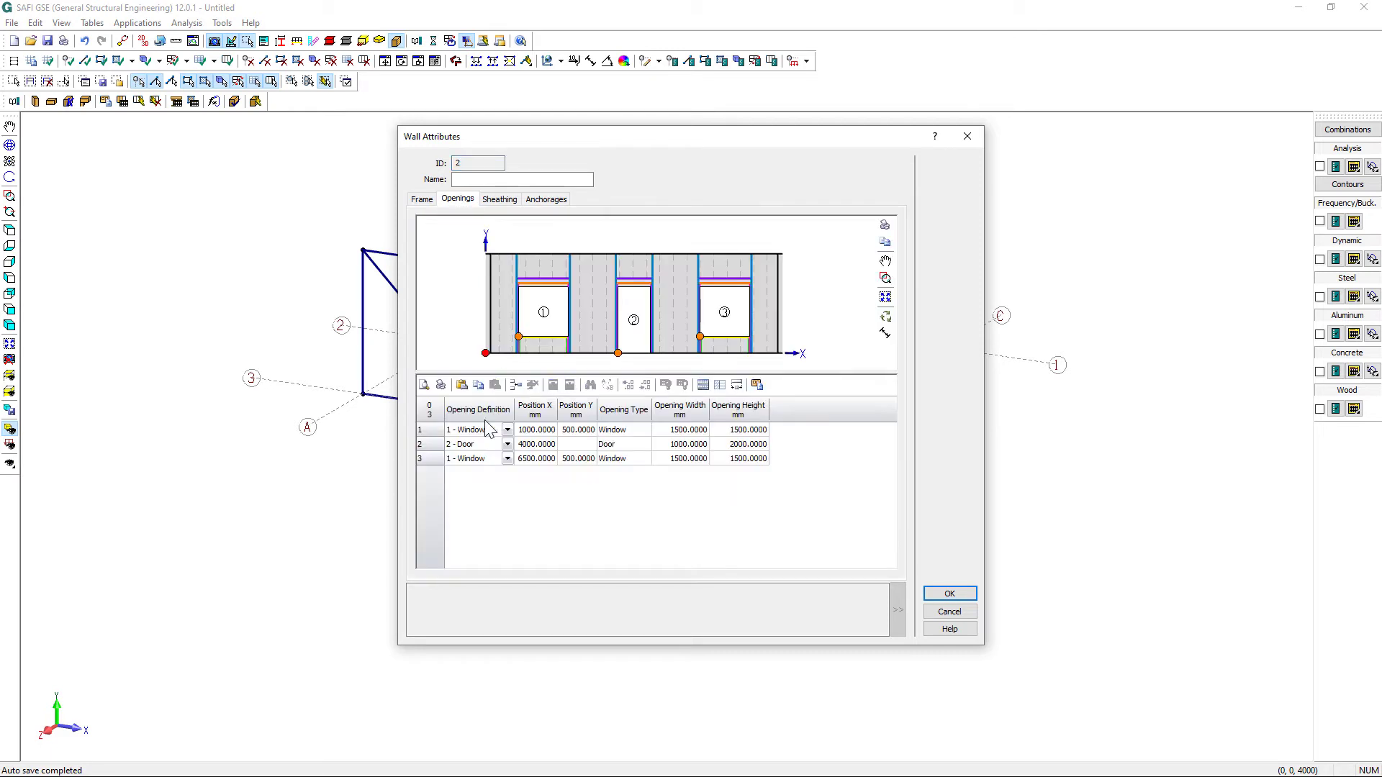
drag(434, 432, 460, 468)
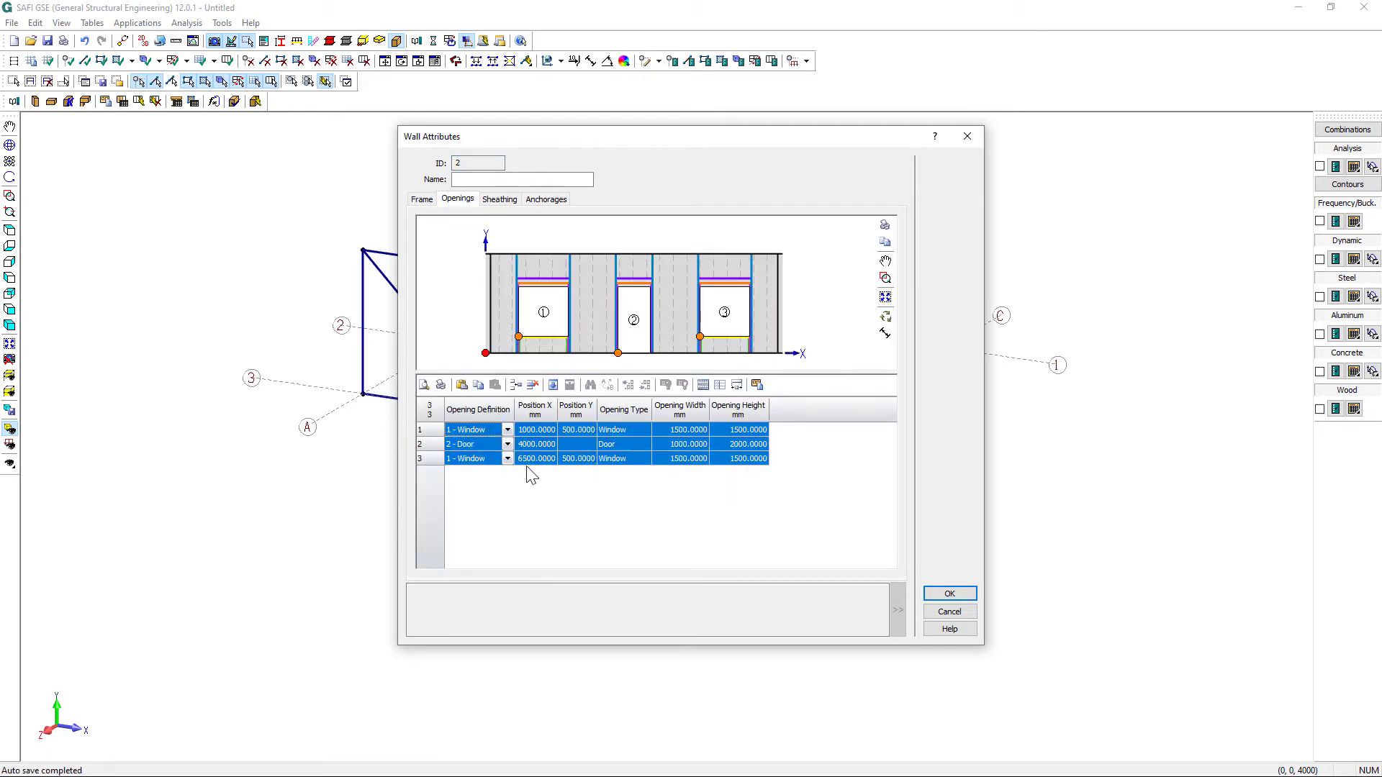
key(Delete)
key(Return)
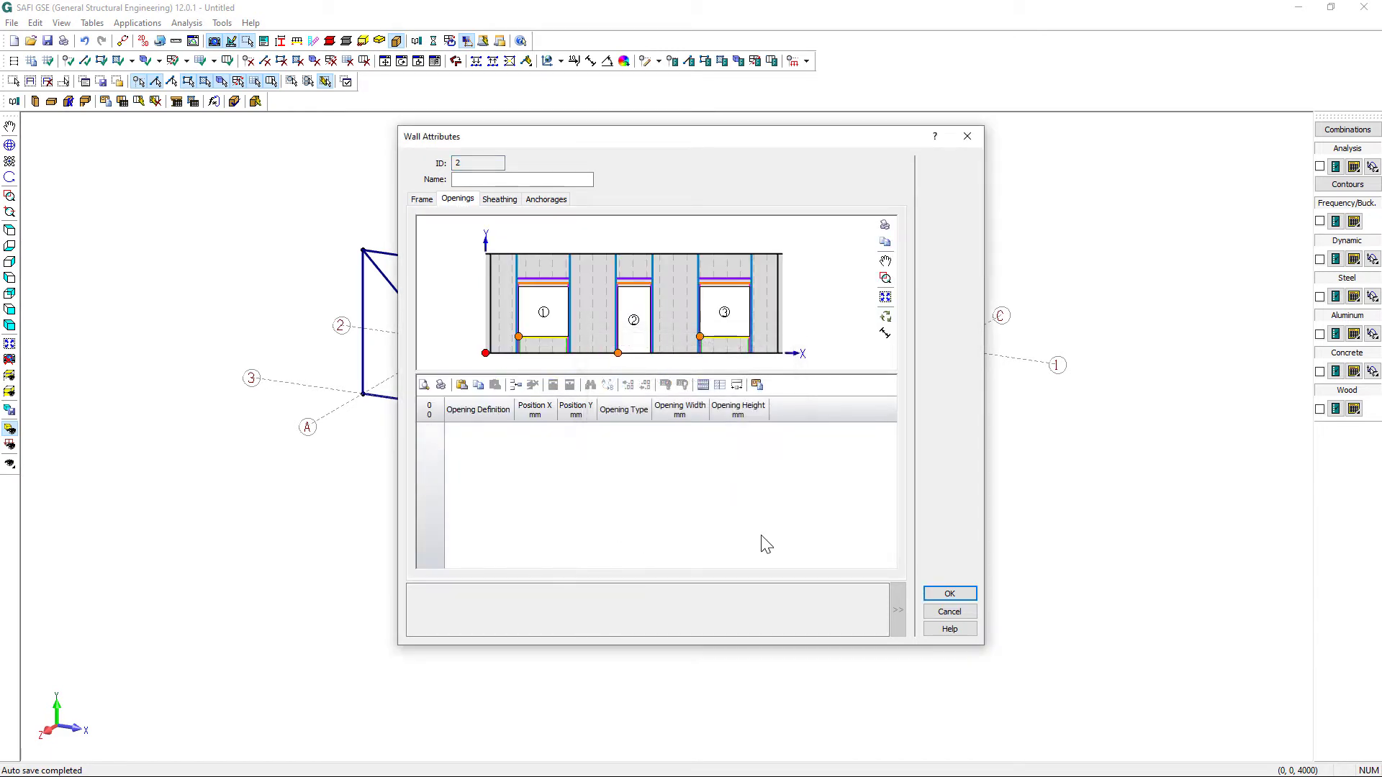
click(950, 594)
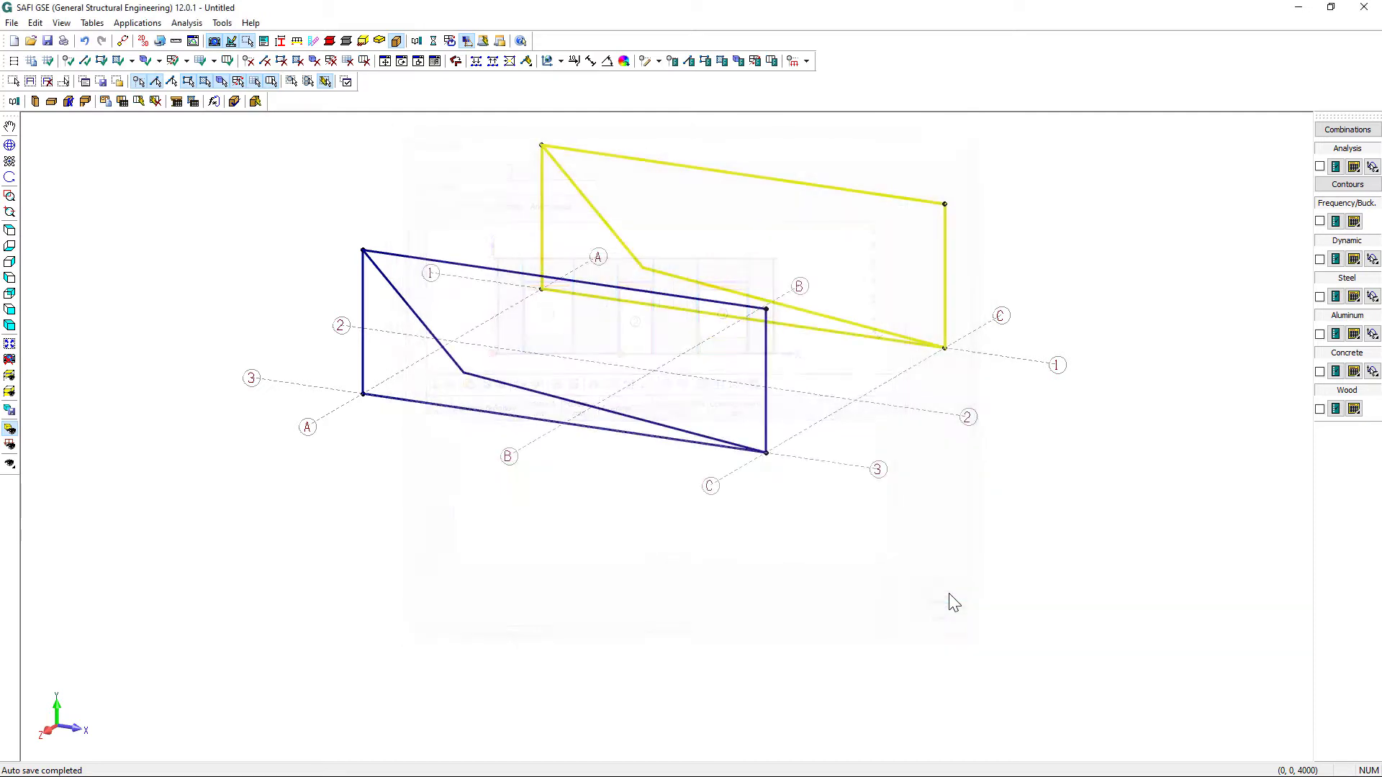
Step: Draw a 3000 mm high wall between the front and back walls' corners
click(229, 60)
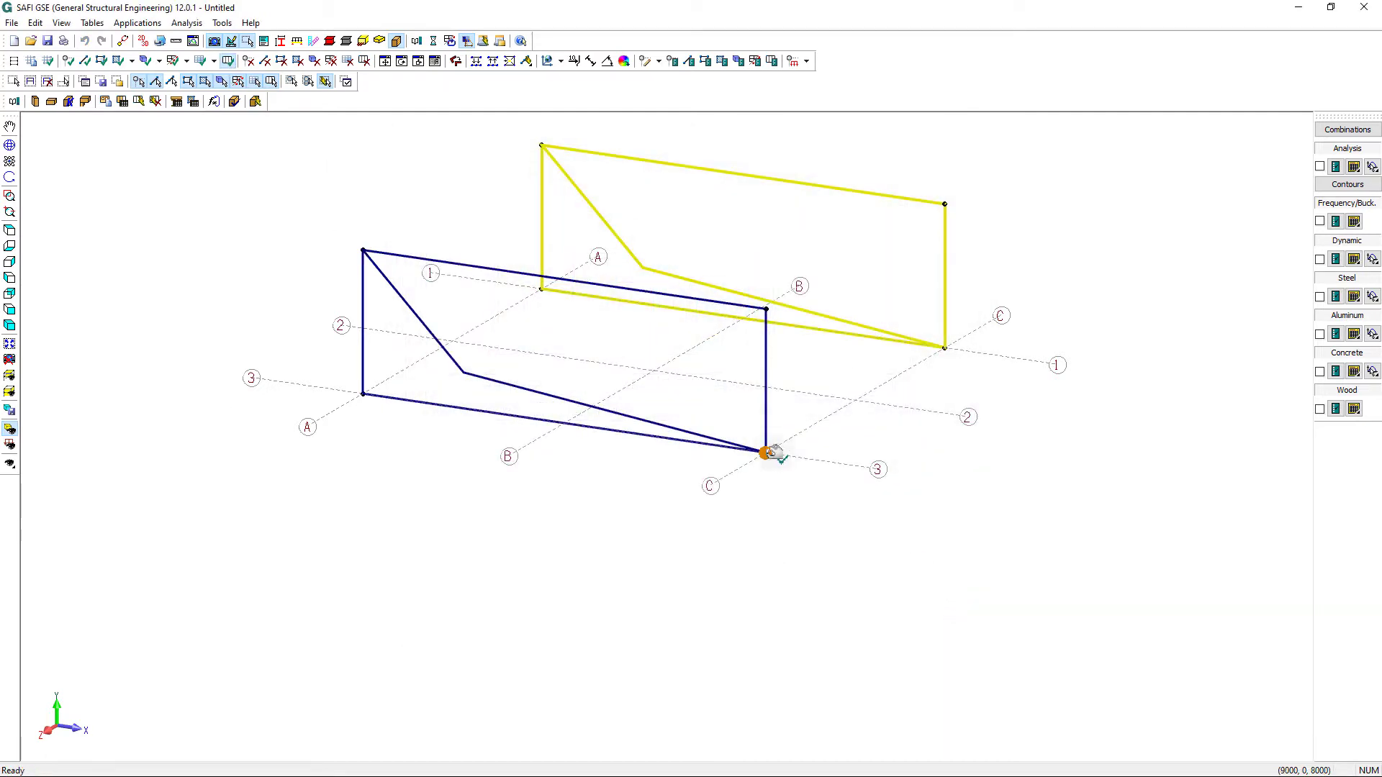
click(766, 452)
click(970, 353)
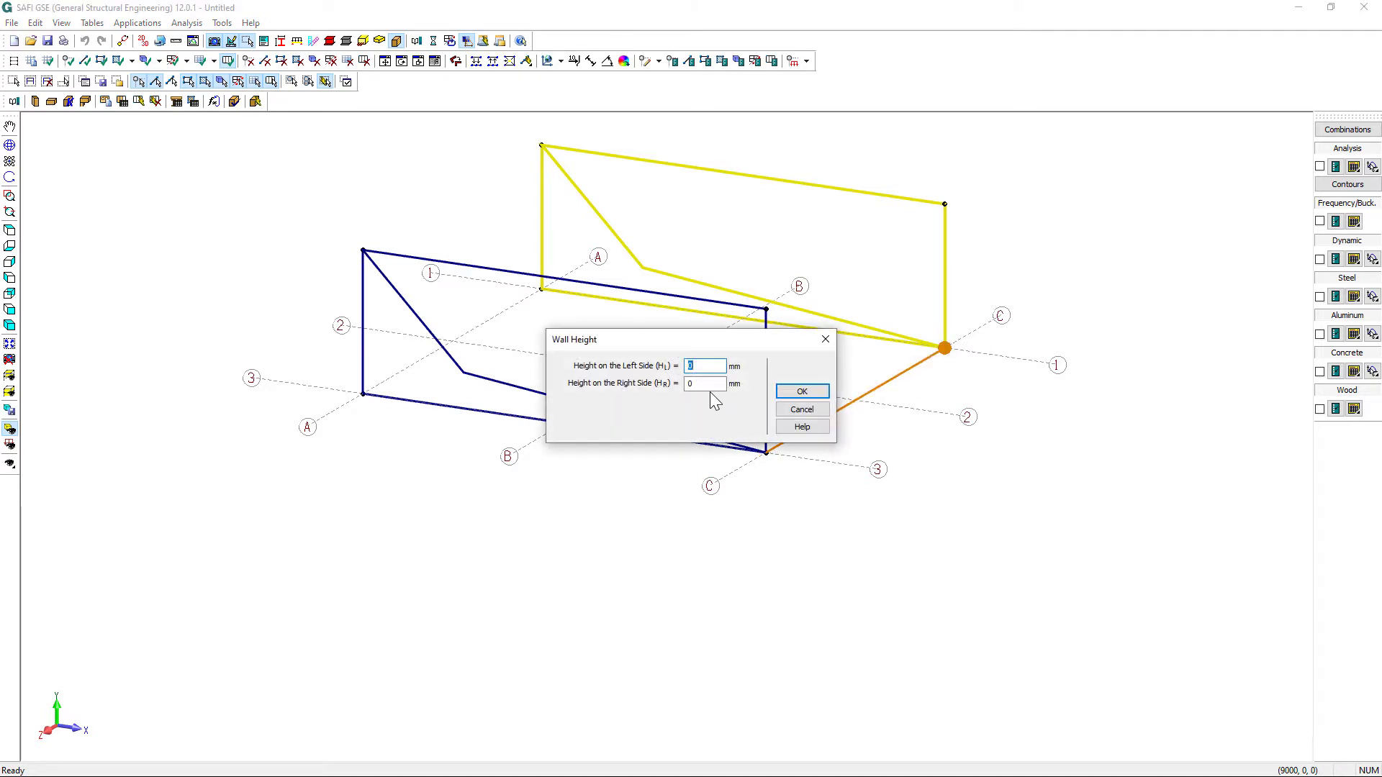
text(3000)
click(801, 392)
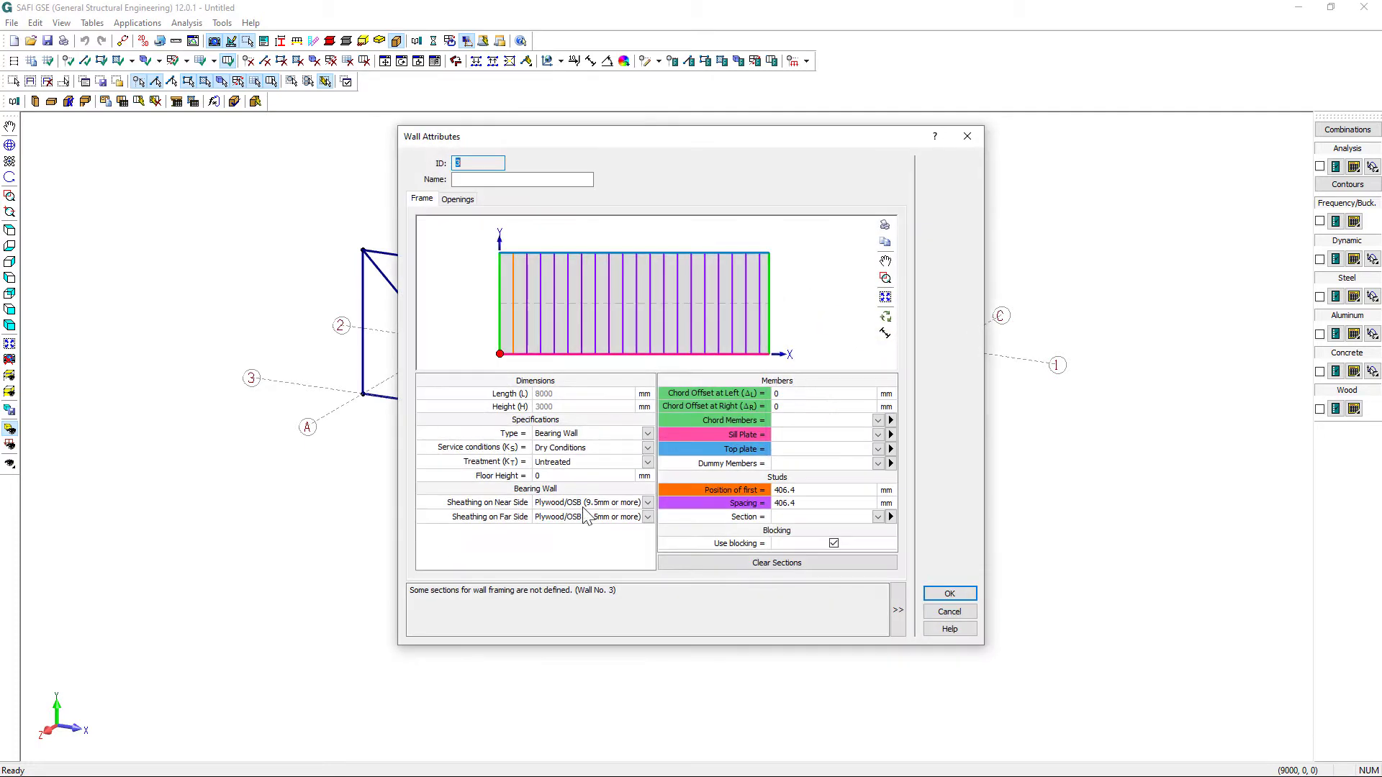
Step: Make the new wall a Shearwall with 2x6 (S-Dry) chords, plates and dummy members
click(633, 434)
click(598, 452)
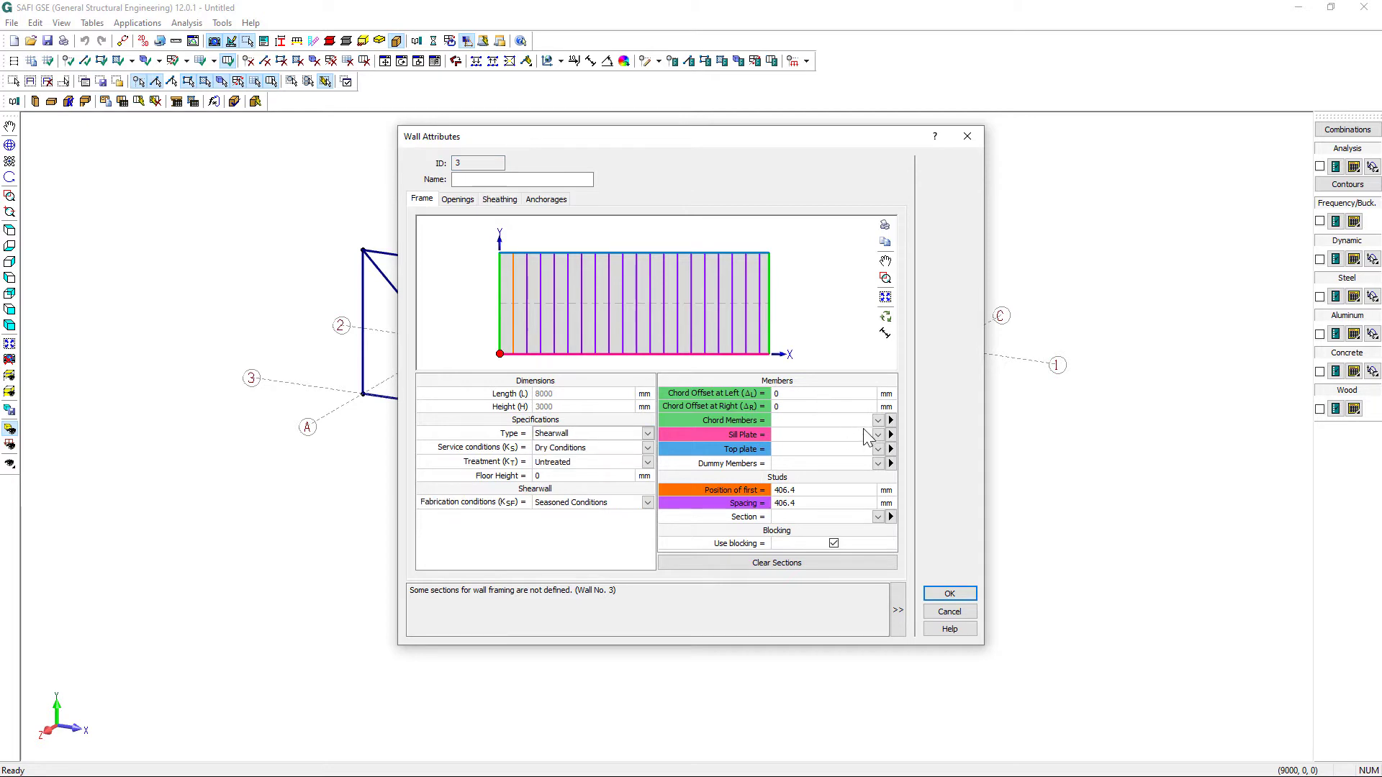
click(864, 432)
click(858, 437)
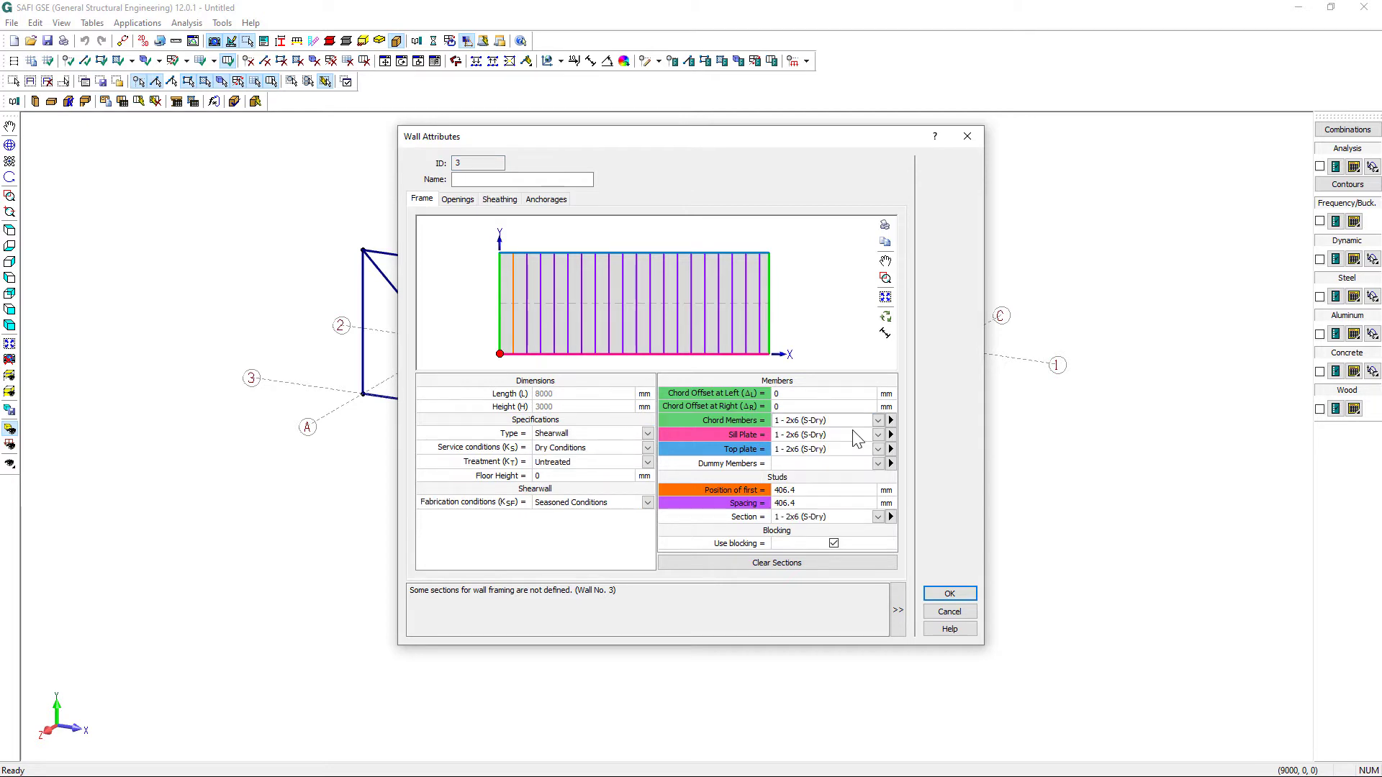
click(878, 464)
click(852, 481)
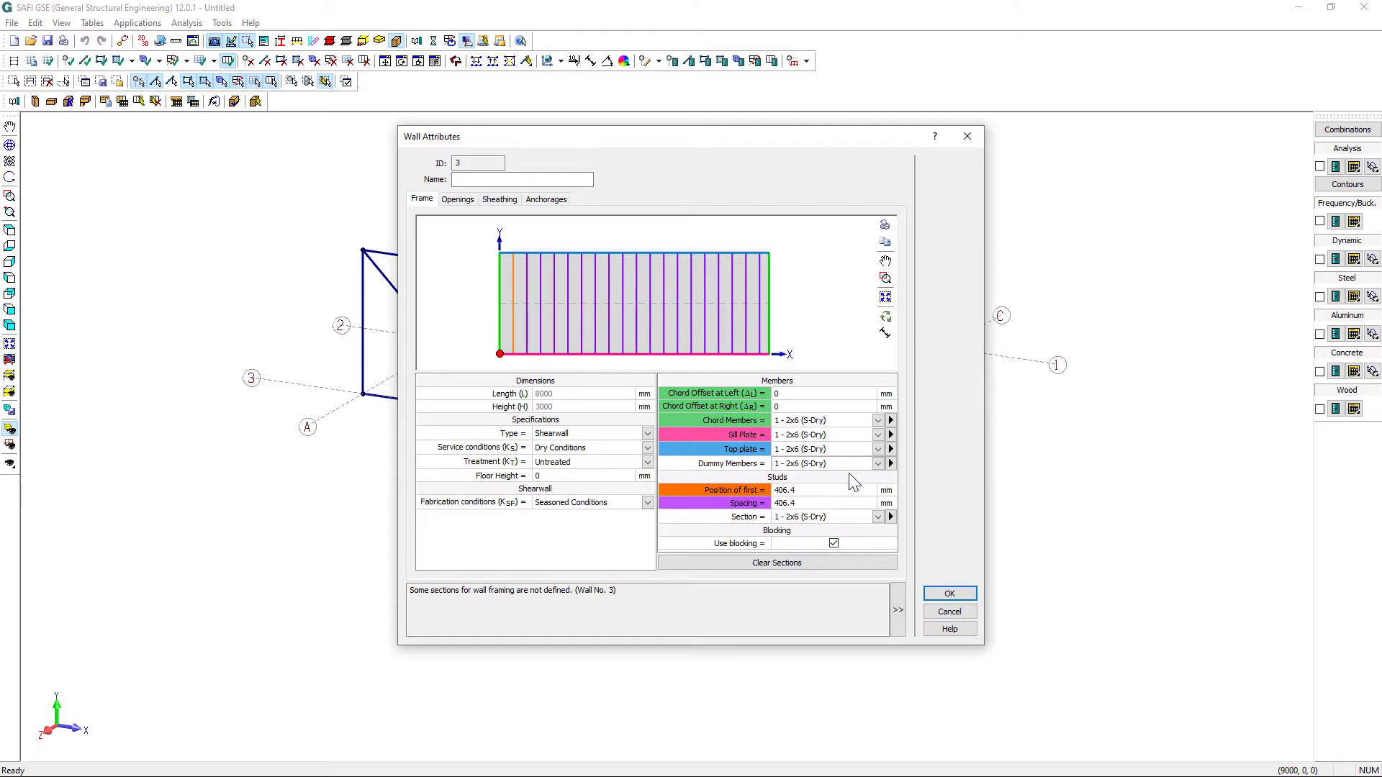
Step: Add a Window opening at X 2000 mm, 500 mm up
click(459, 200)
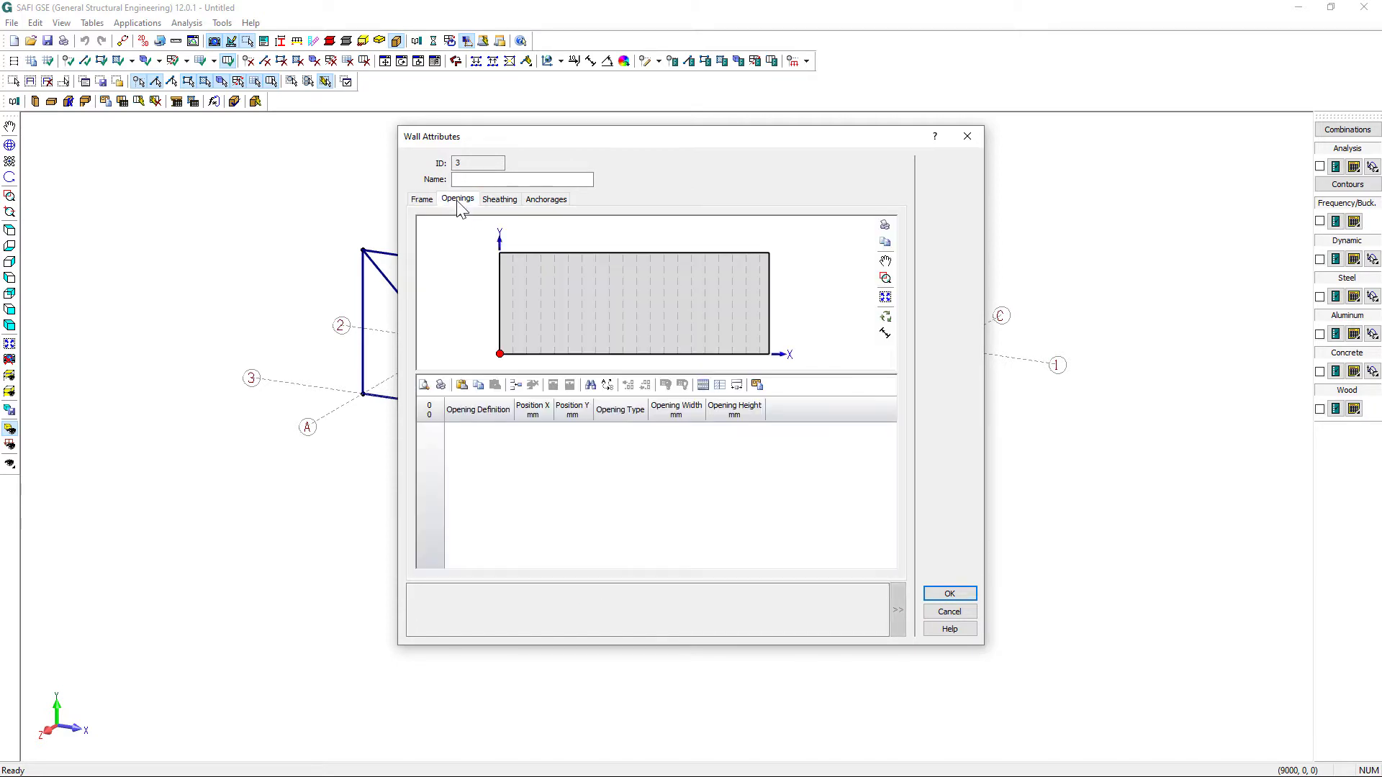
click(510, 430)
click(508, 430)
click(488, 444)
click(524, 428)
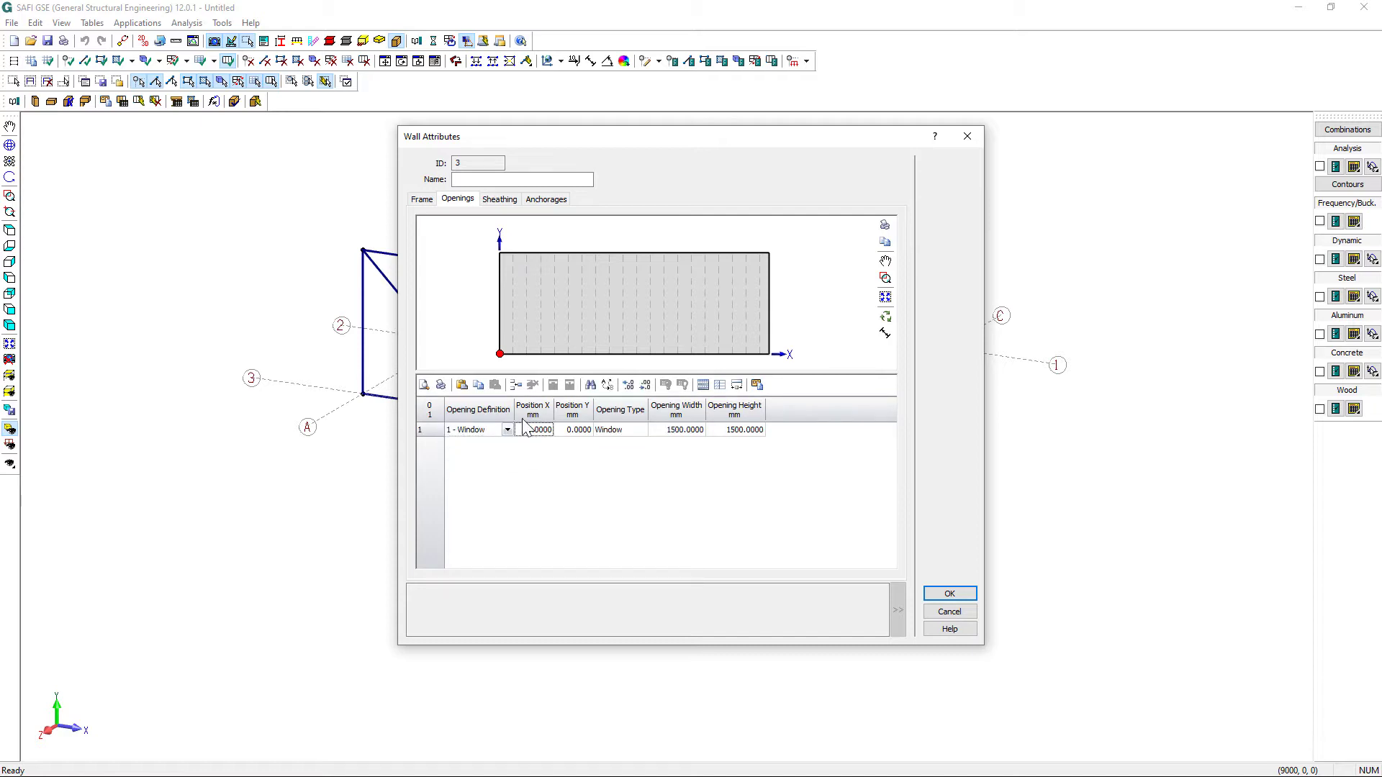
text(2000)
key(Tab)
text(4)
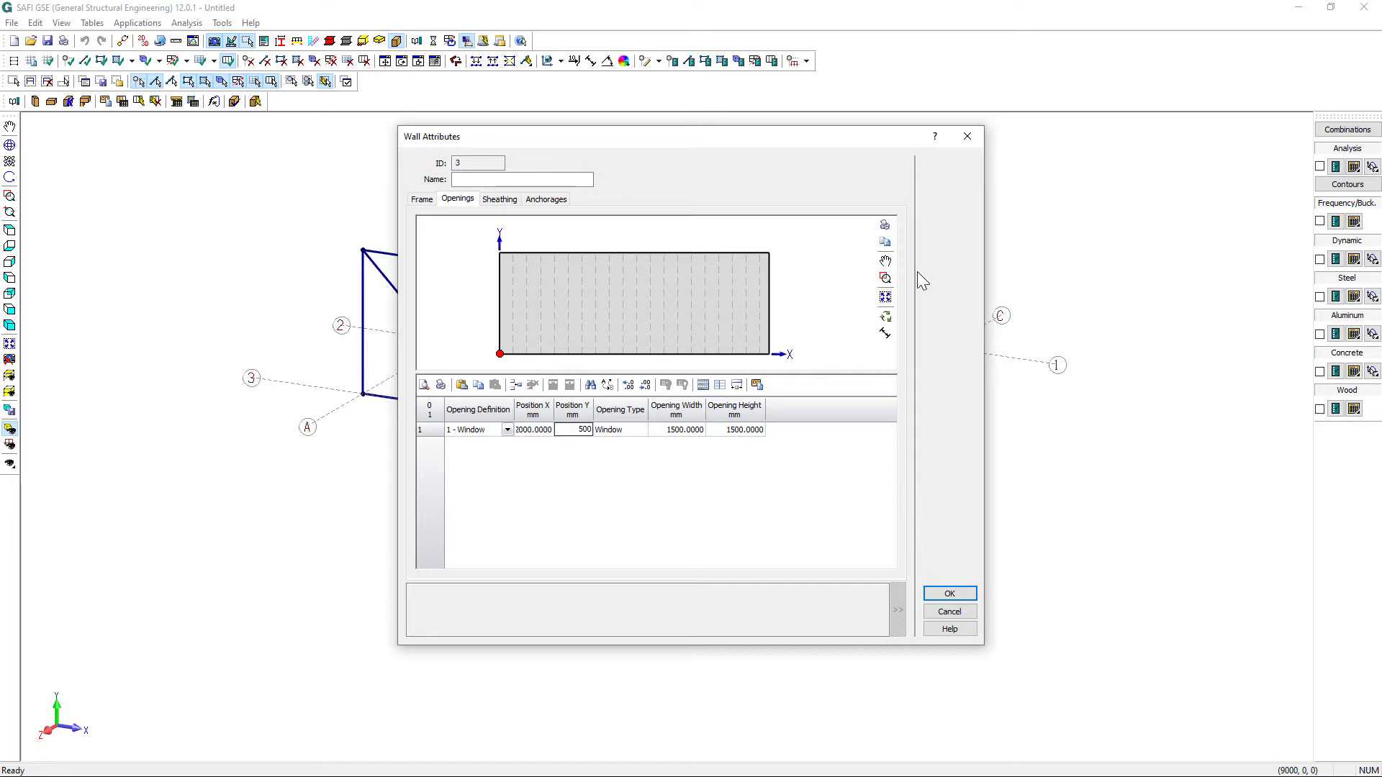
key(Return)
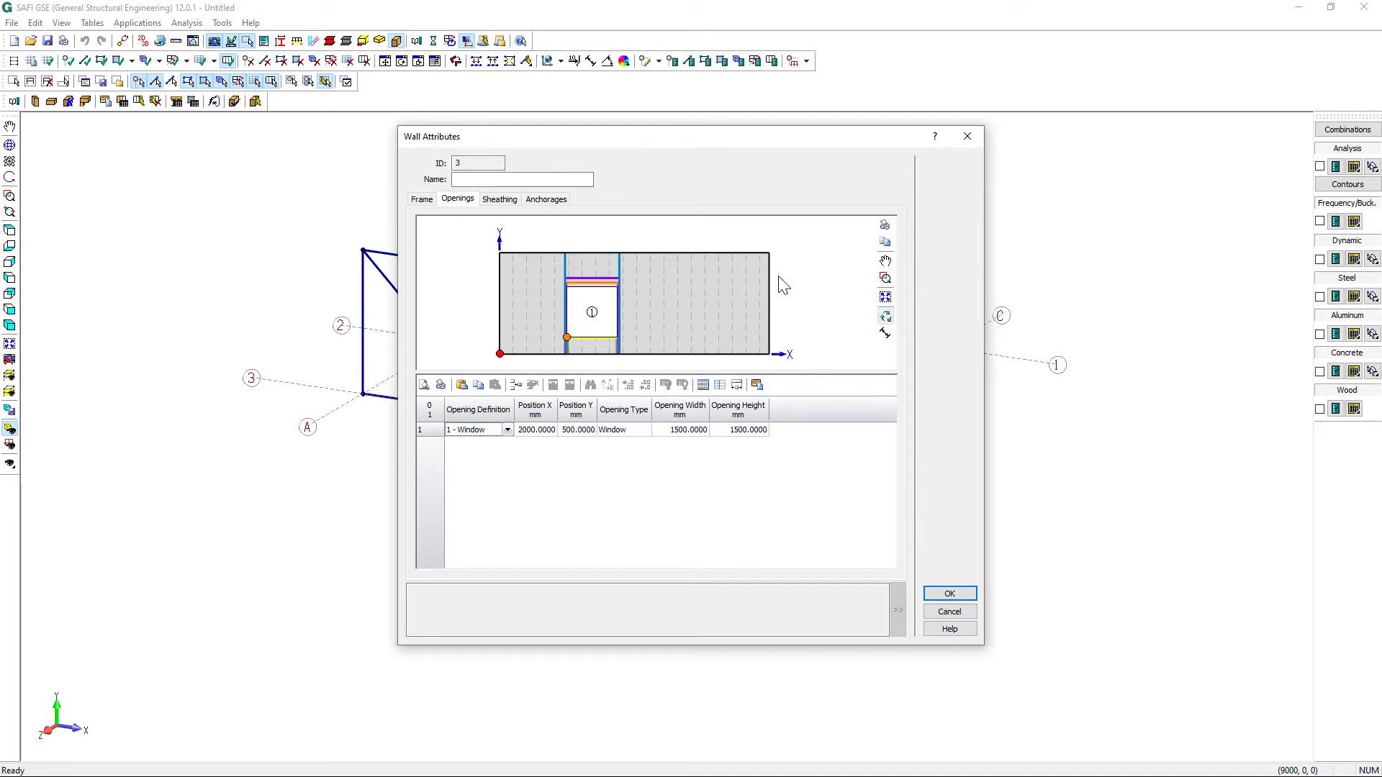
Step: Sheathe with 1 - PLY-1/2-4P (CSP) and apply simple anchorages on all segments
click(423, 200)
click(500, 200)
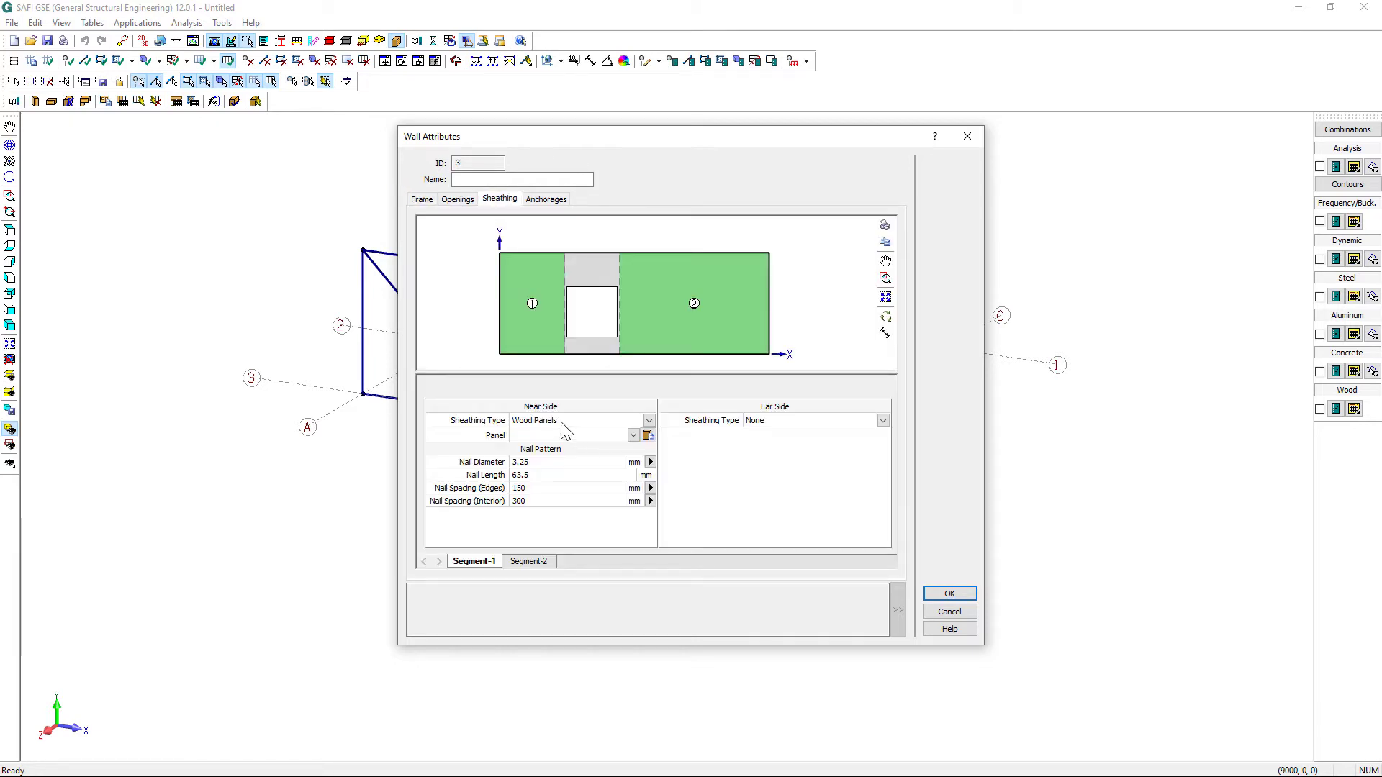
click(633, 437)
click(619, 448)
click(552, 205)
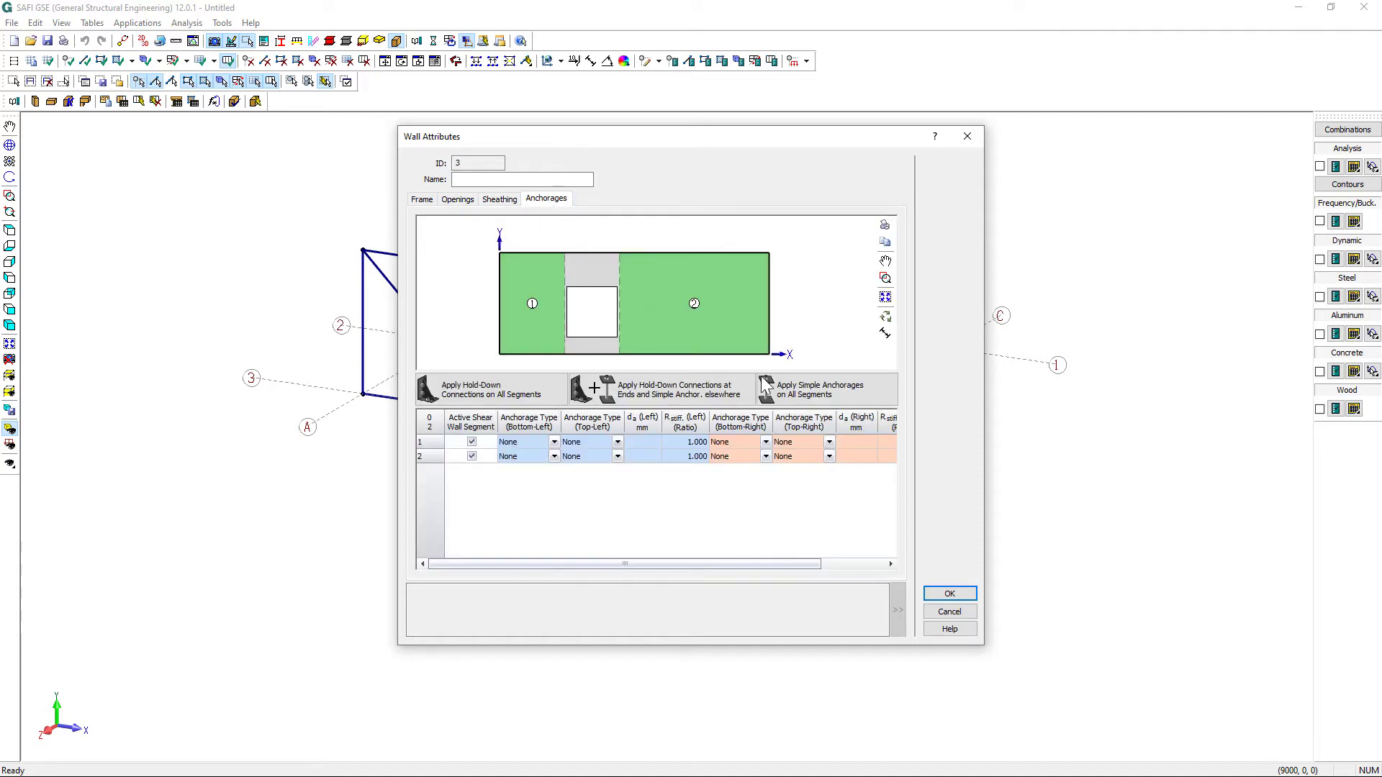
click(806, 388)
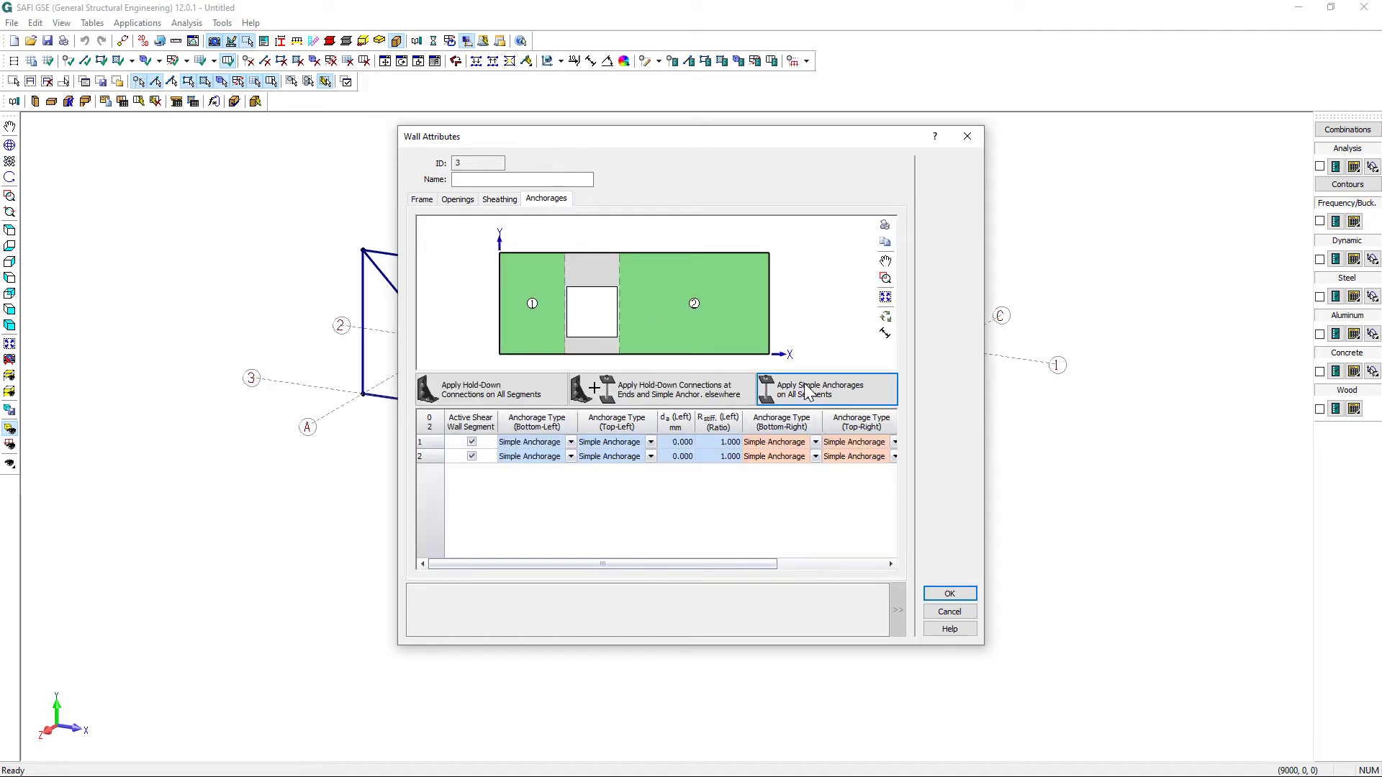
Step: Accept the wall attributes and copy the end wall 9000 mm along x (Δx -9000)
click(950, 594)
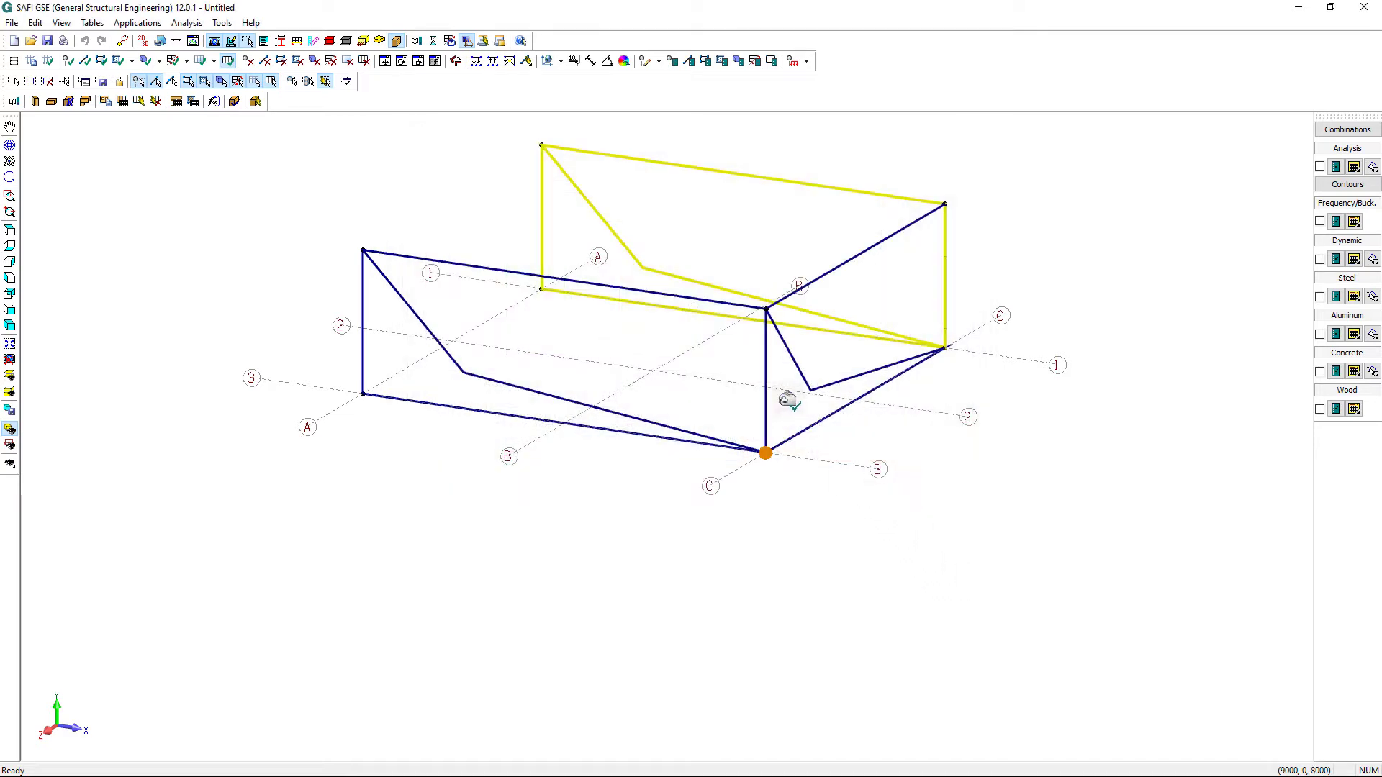
middle_drag(873, 395, 827, 481)
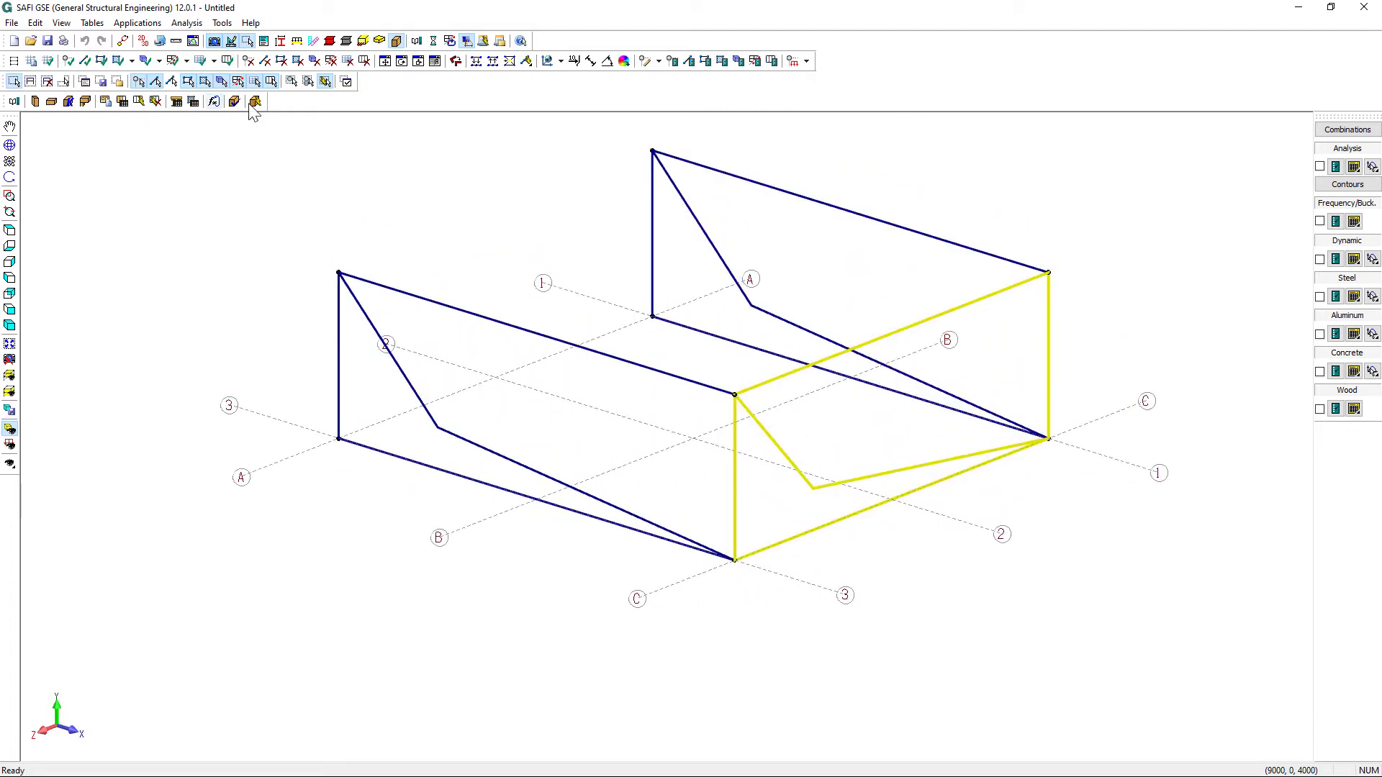
click(385, 62)
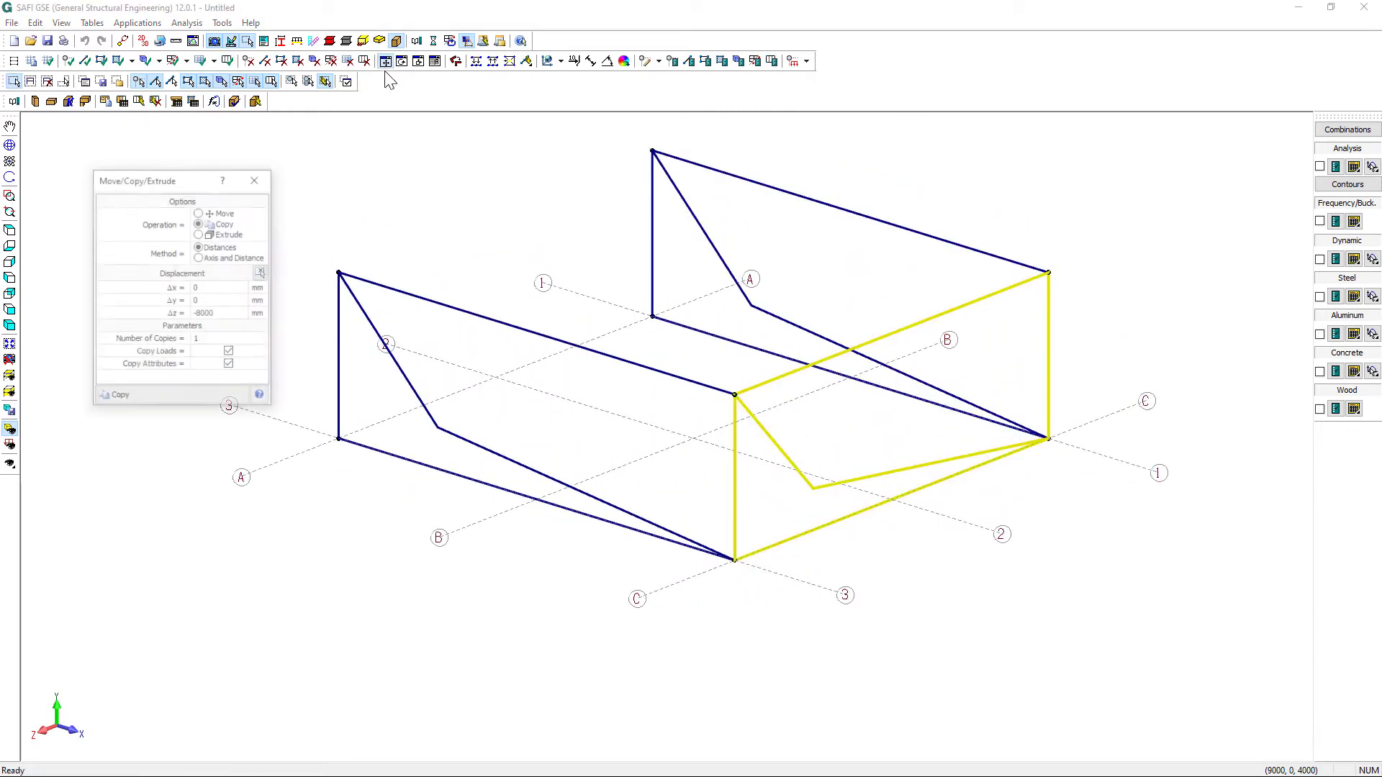
click(261, 272)
click(338, 439)
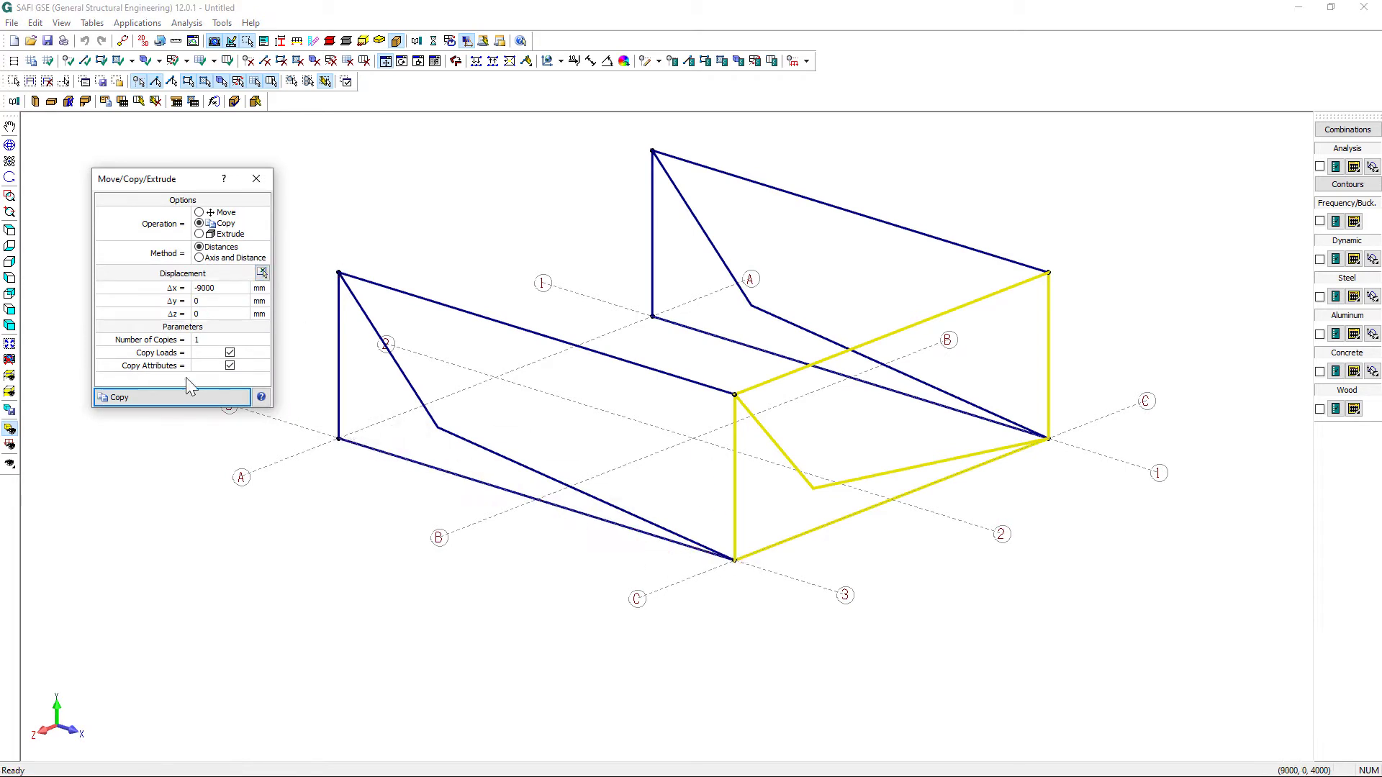
click(147, 399)
click(256, 178)
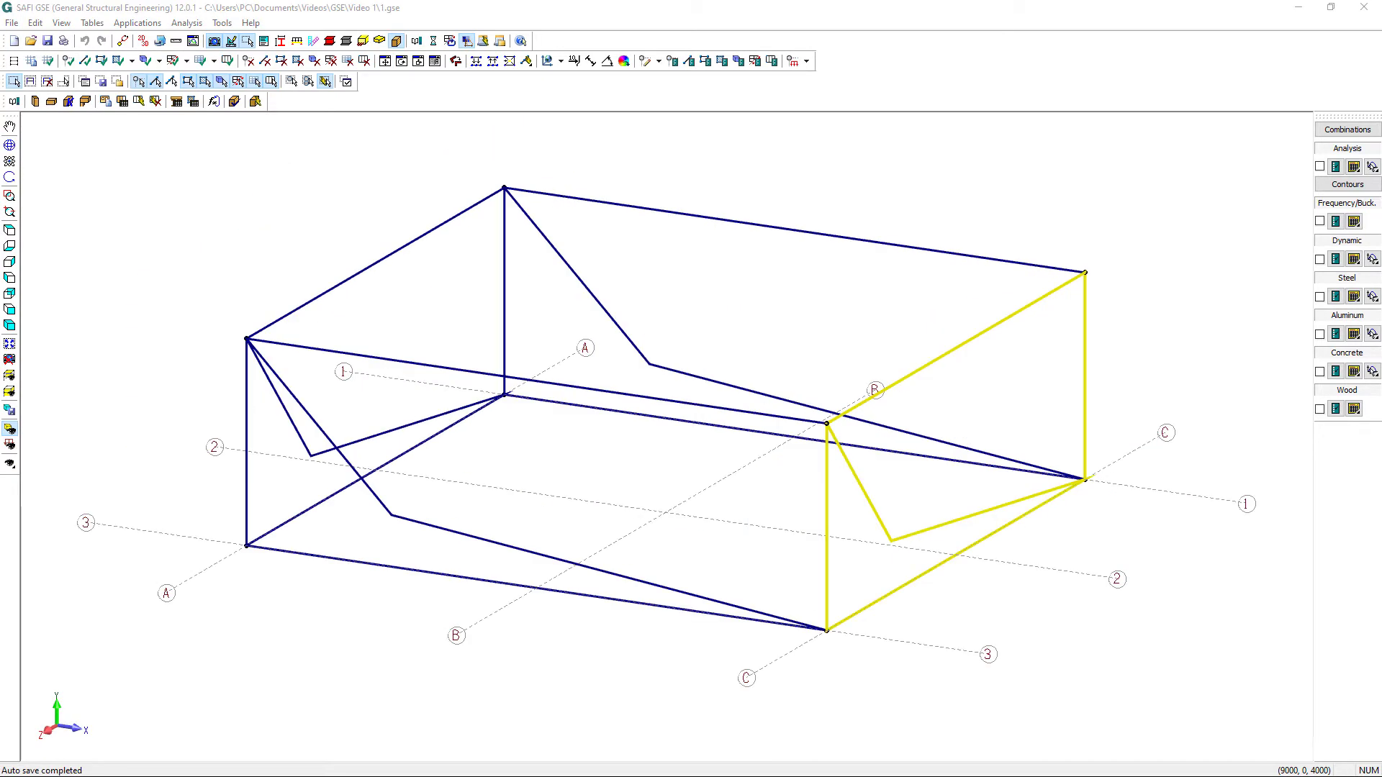
Step: Add a joint at B-2 and extrude a 3000 mm vertical member from it
click(68, 60)
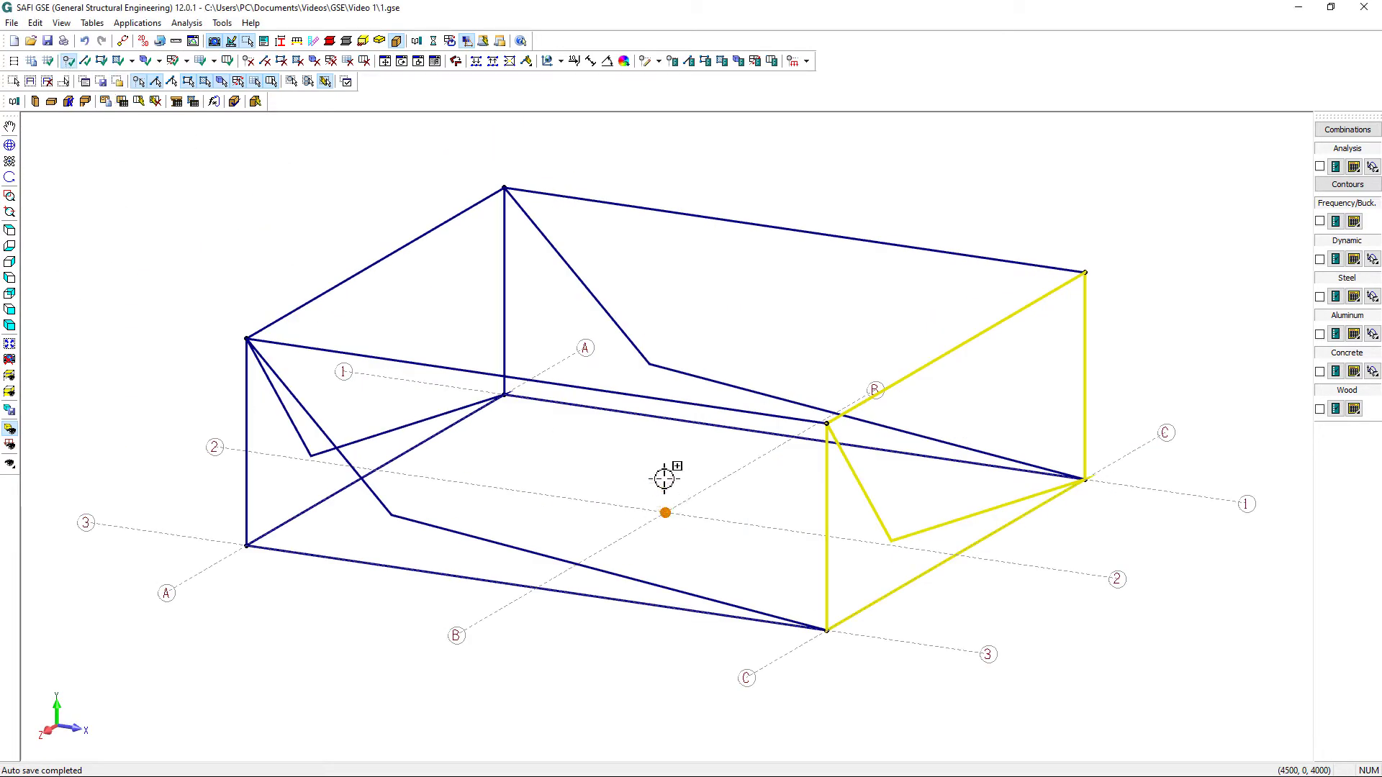
click(664, 511)
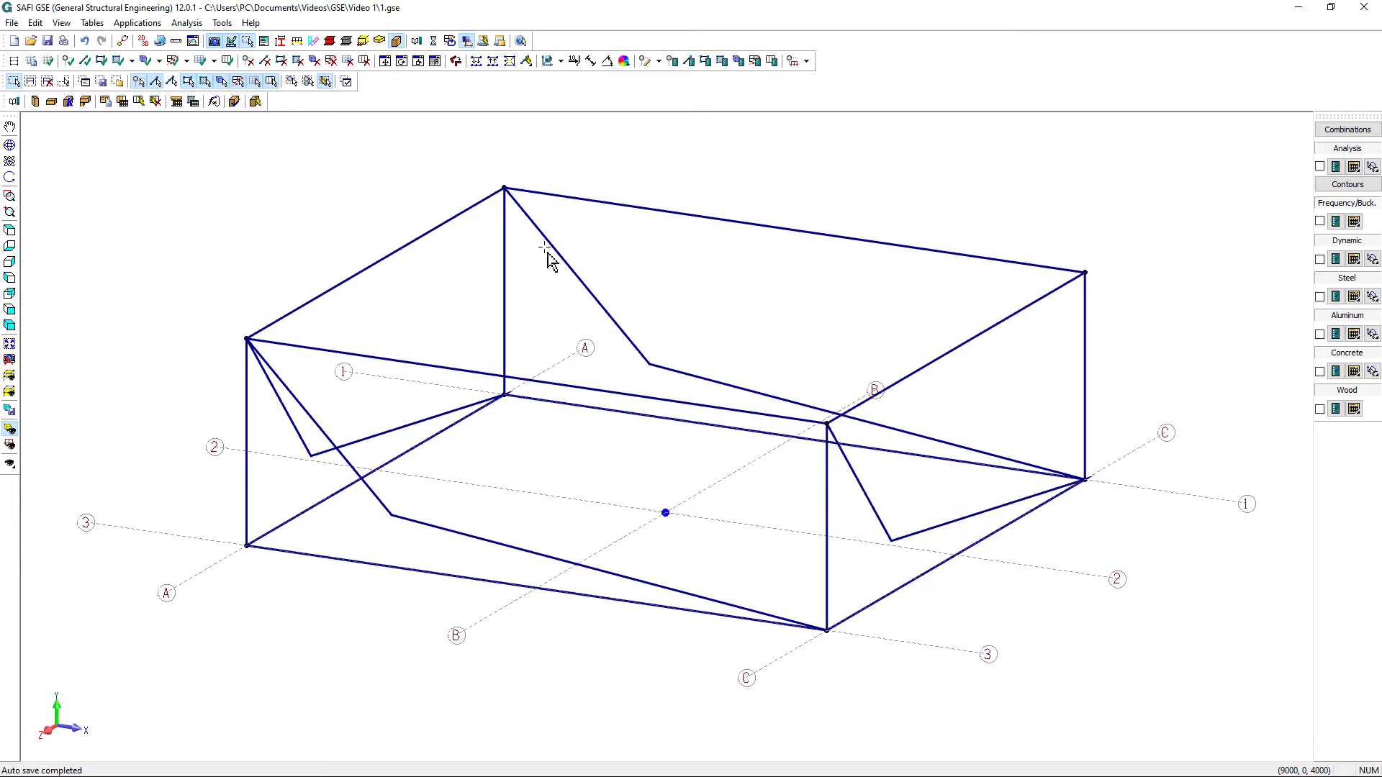
click(385, 60)
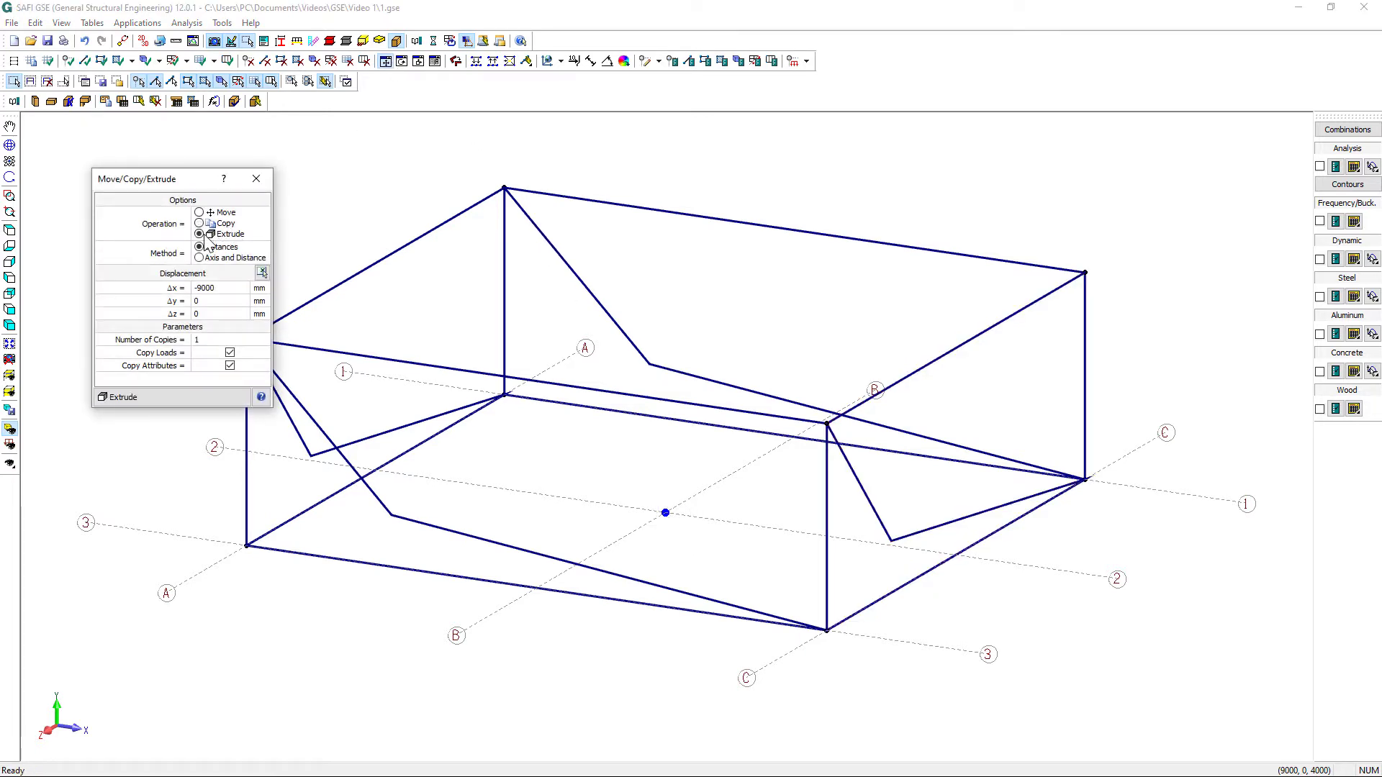
text(0)
key(Tab)
text(3000)
click(174, 397)
click(256, 179)
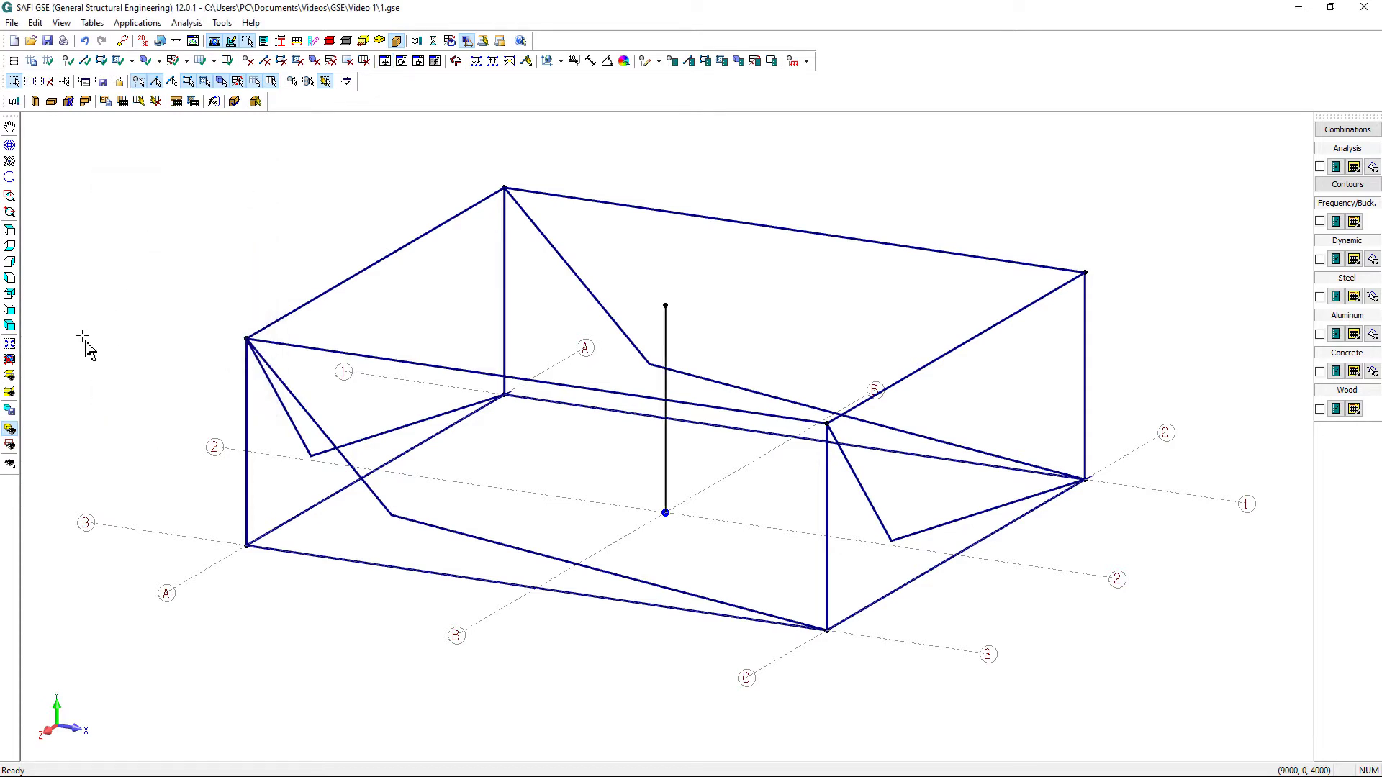
click(9, 376)
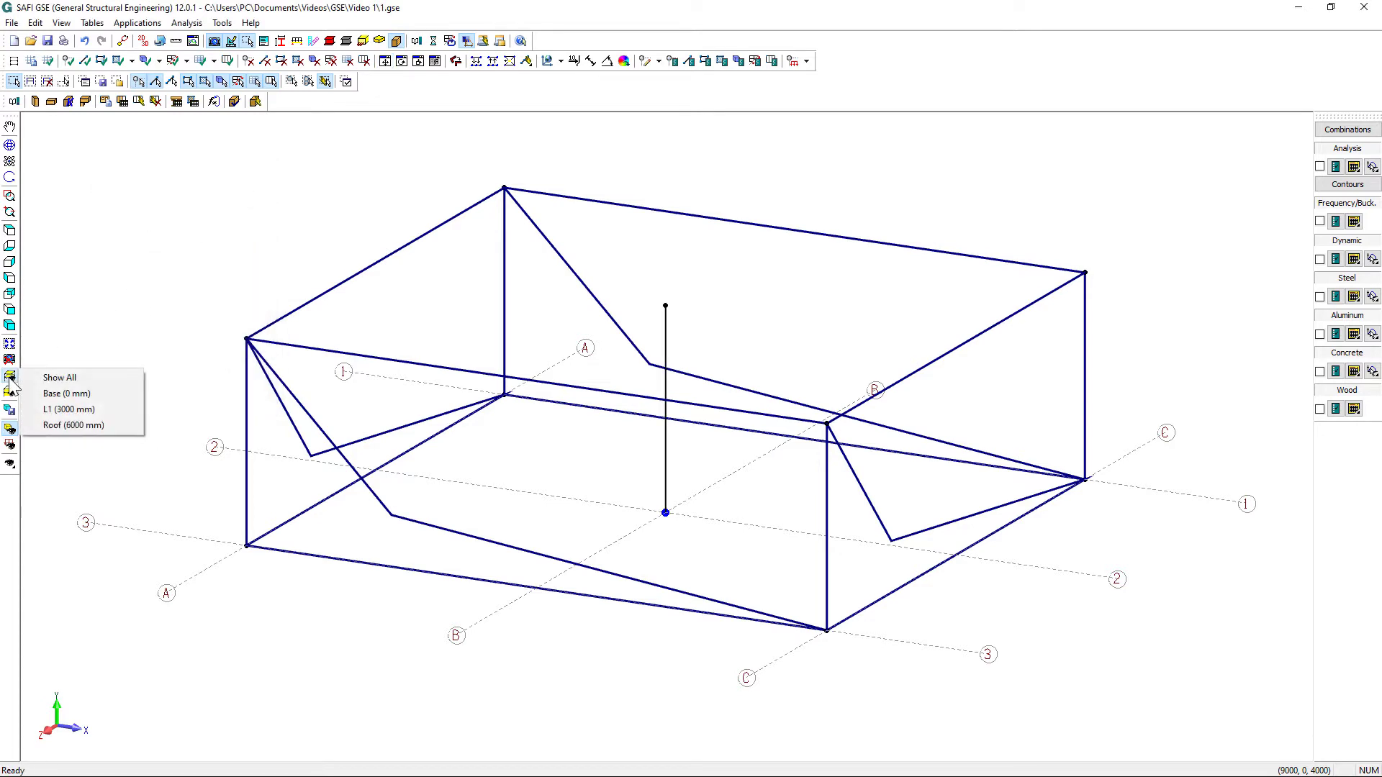
Step: On the Level L1 plan, draw a beam along grid line 2 from A to C
click(88, 416)
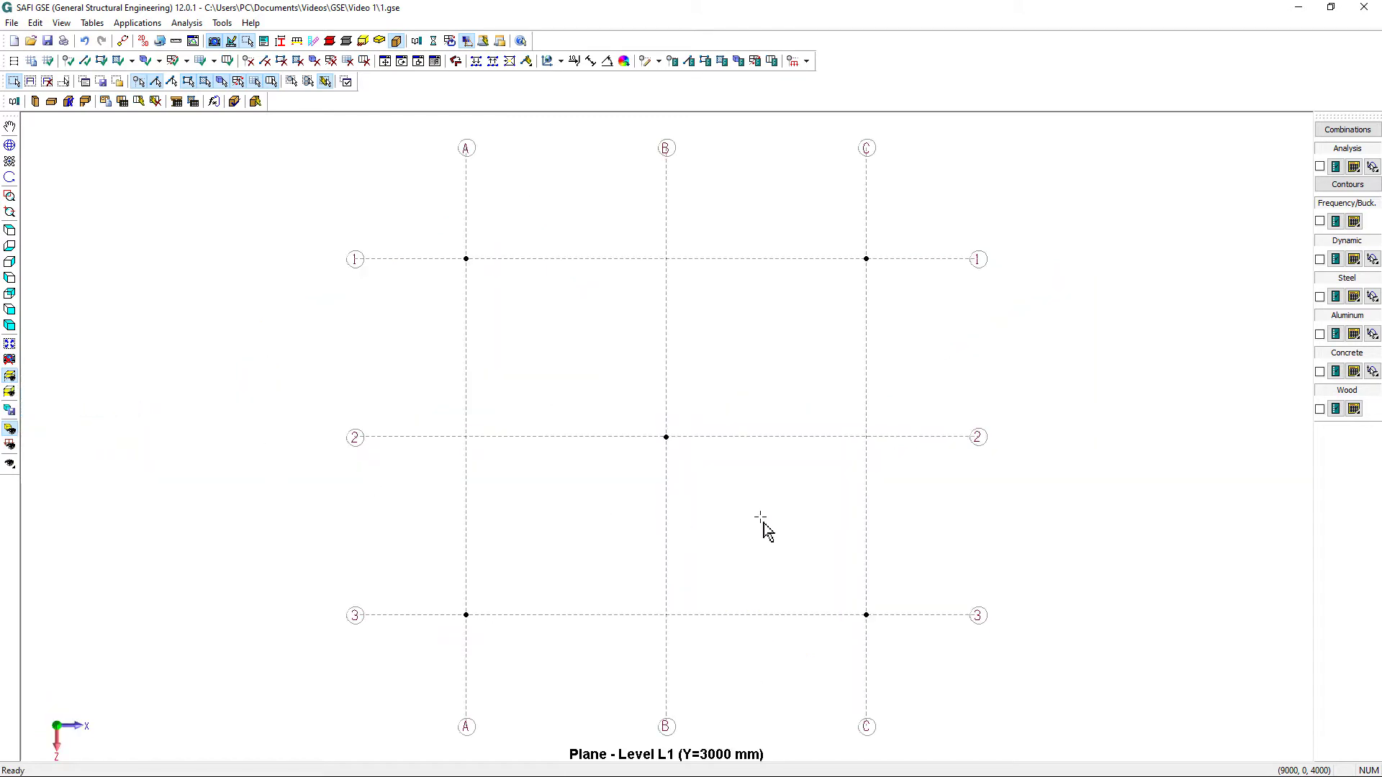
click(85, 60)
click(392, 416)
click(639, 419)
click(642, 419)
click(889, 419)
key(Escape)
Step: Join both beam segments on line 2 into one physical member
click(716, 440)
click(488, 436)
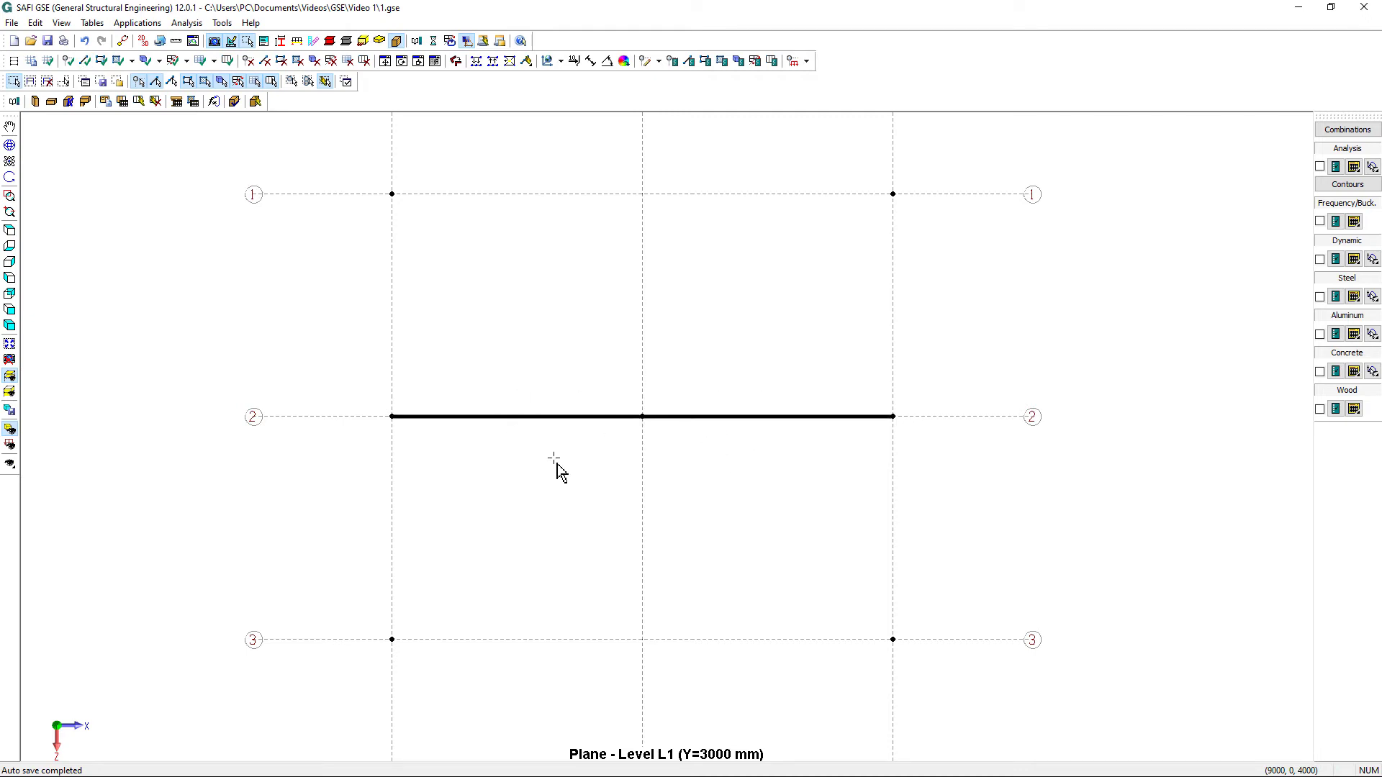
middle_drag(569, 475, 568, 405)
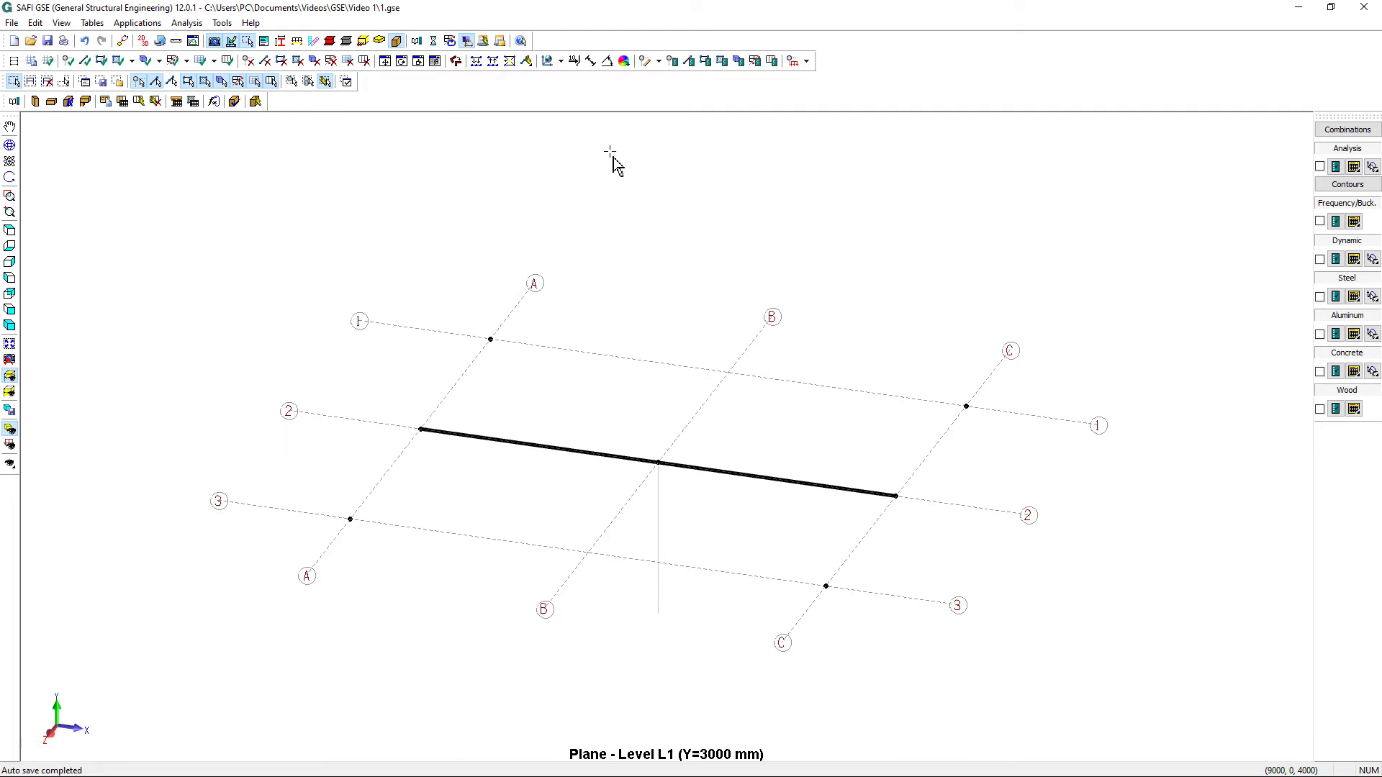
click(528, 61)
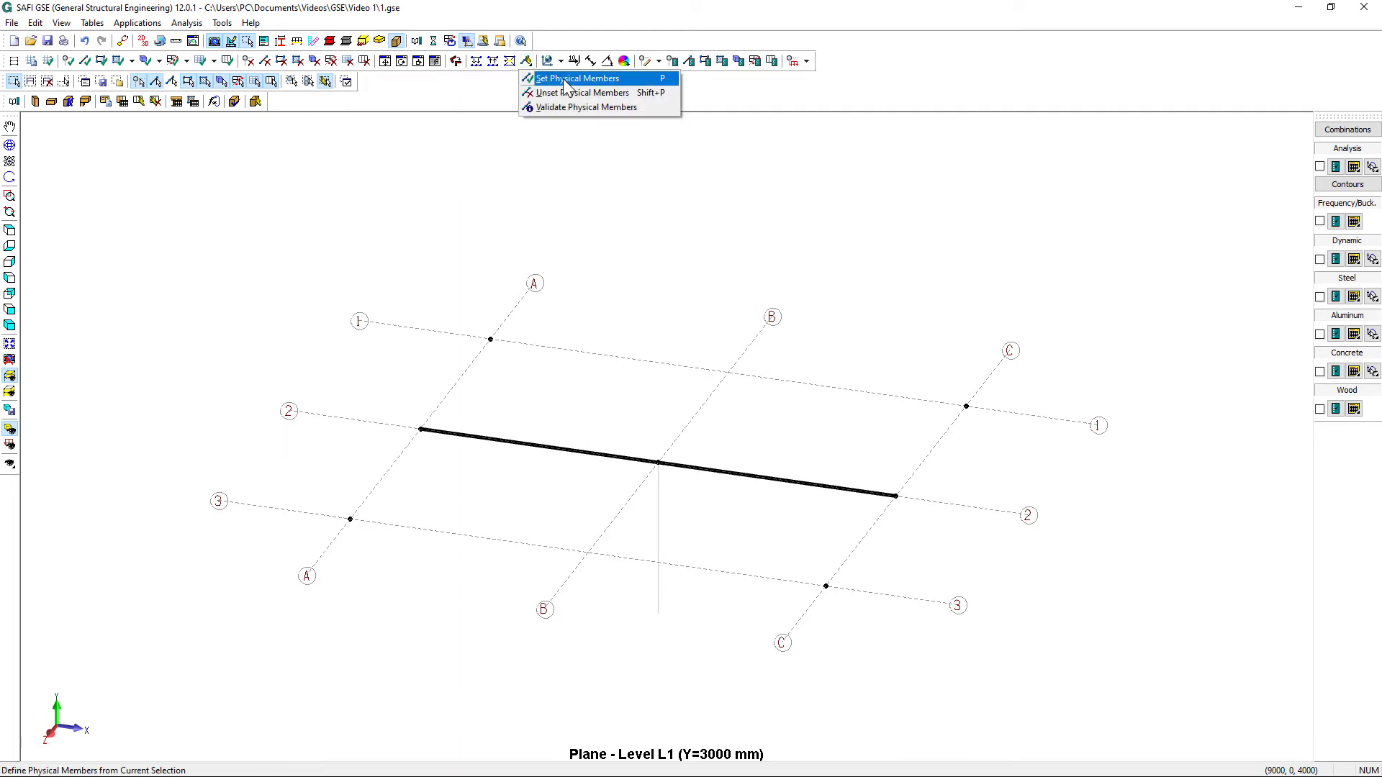
click(567, 79)
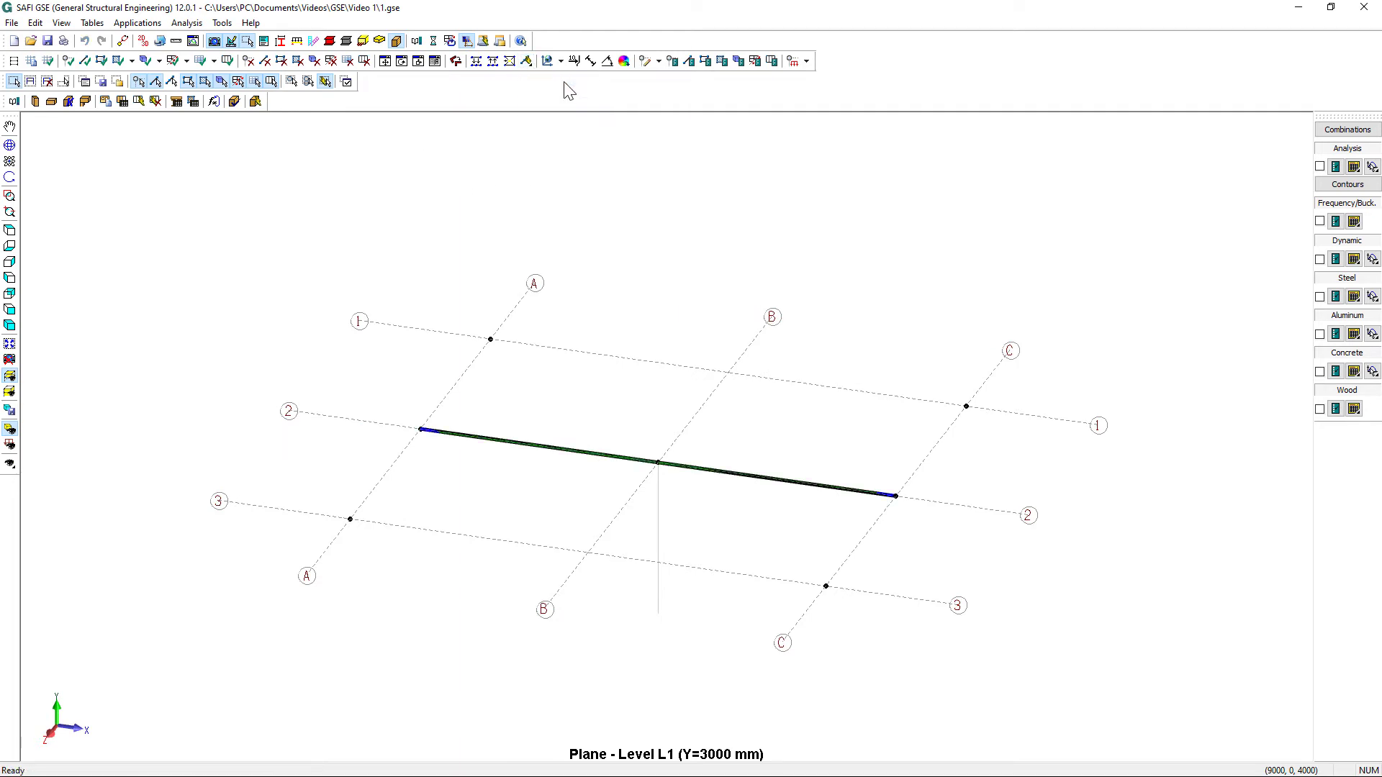
Step: Make the grid-2 beam hinged at both ends with a P-Lam3.5x16 section
right_click(594, 464)
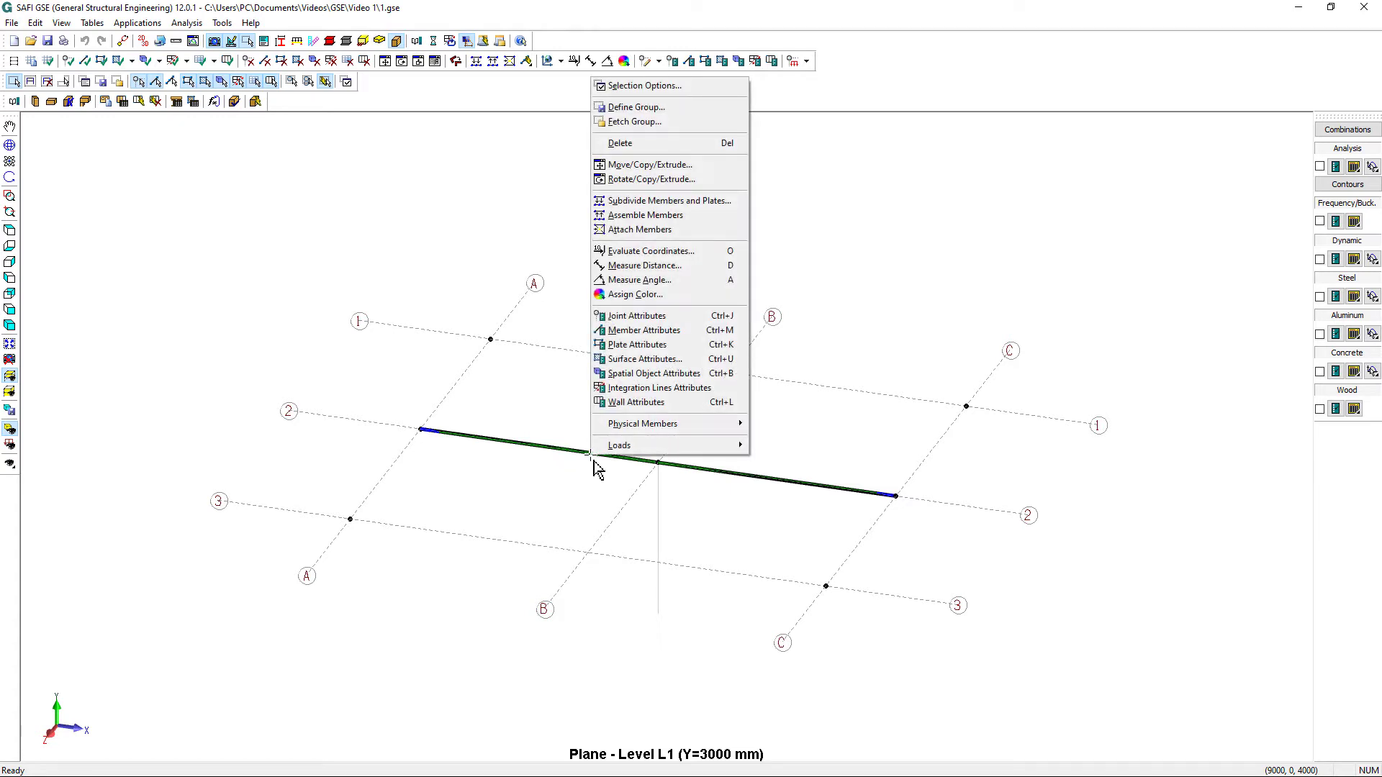
click(689, 333)
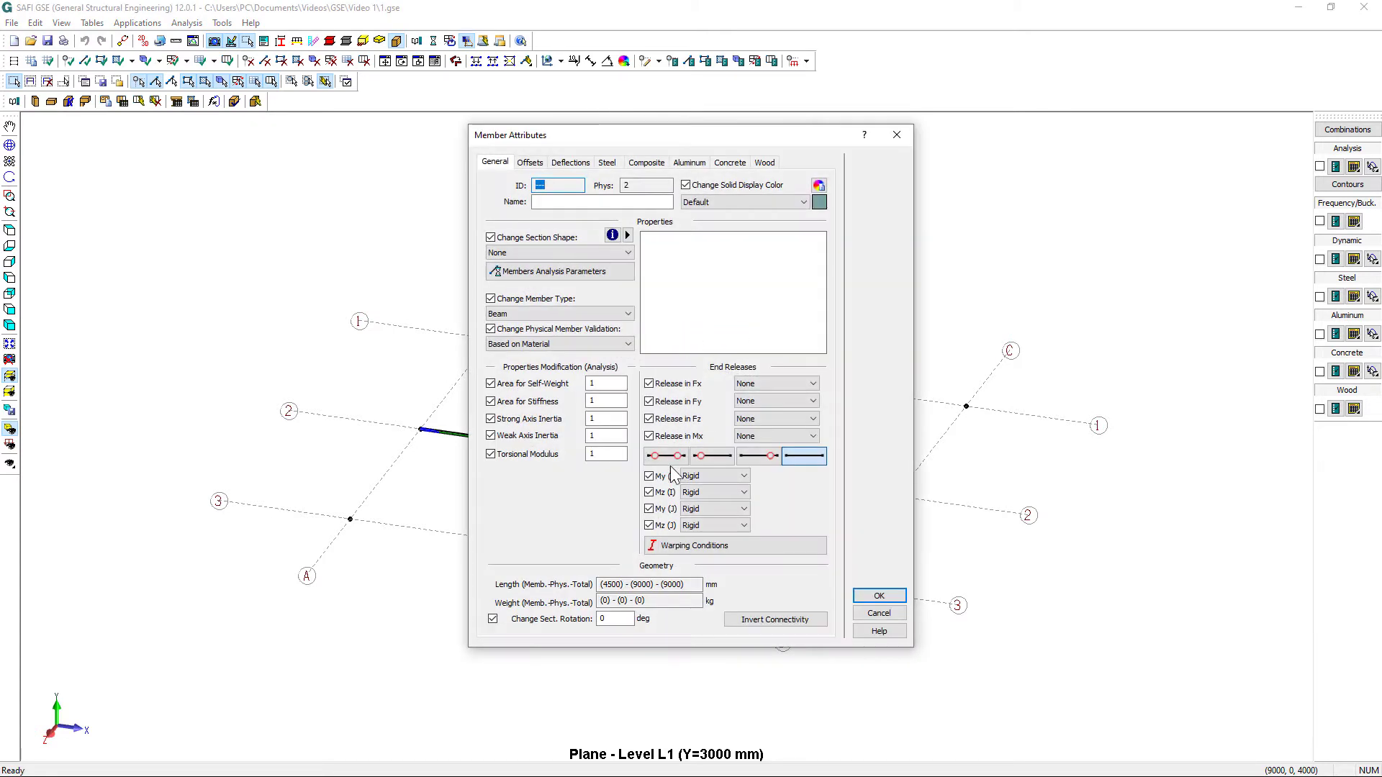
click(671, 462)
click(579, 252)
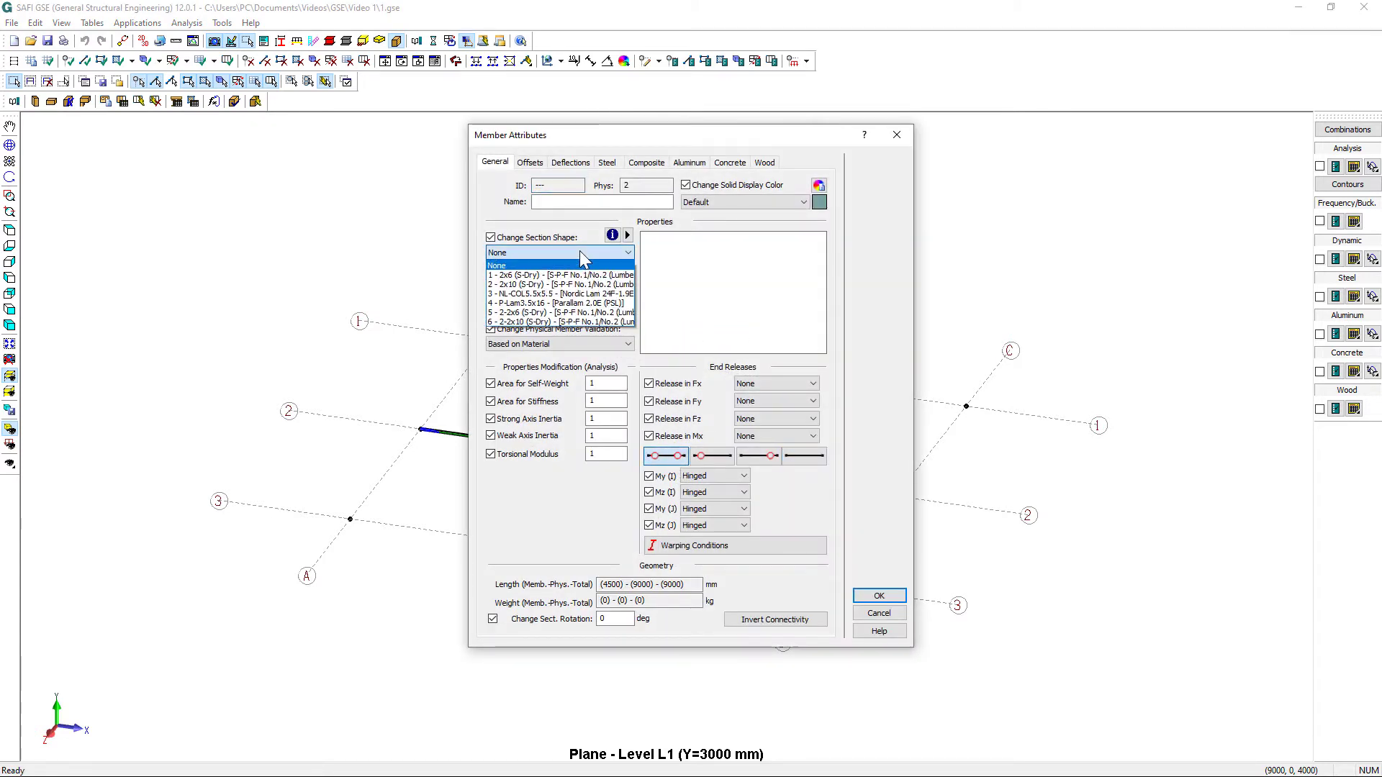
click(565, 303)
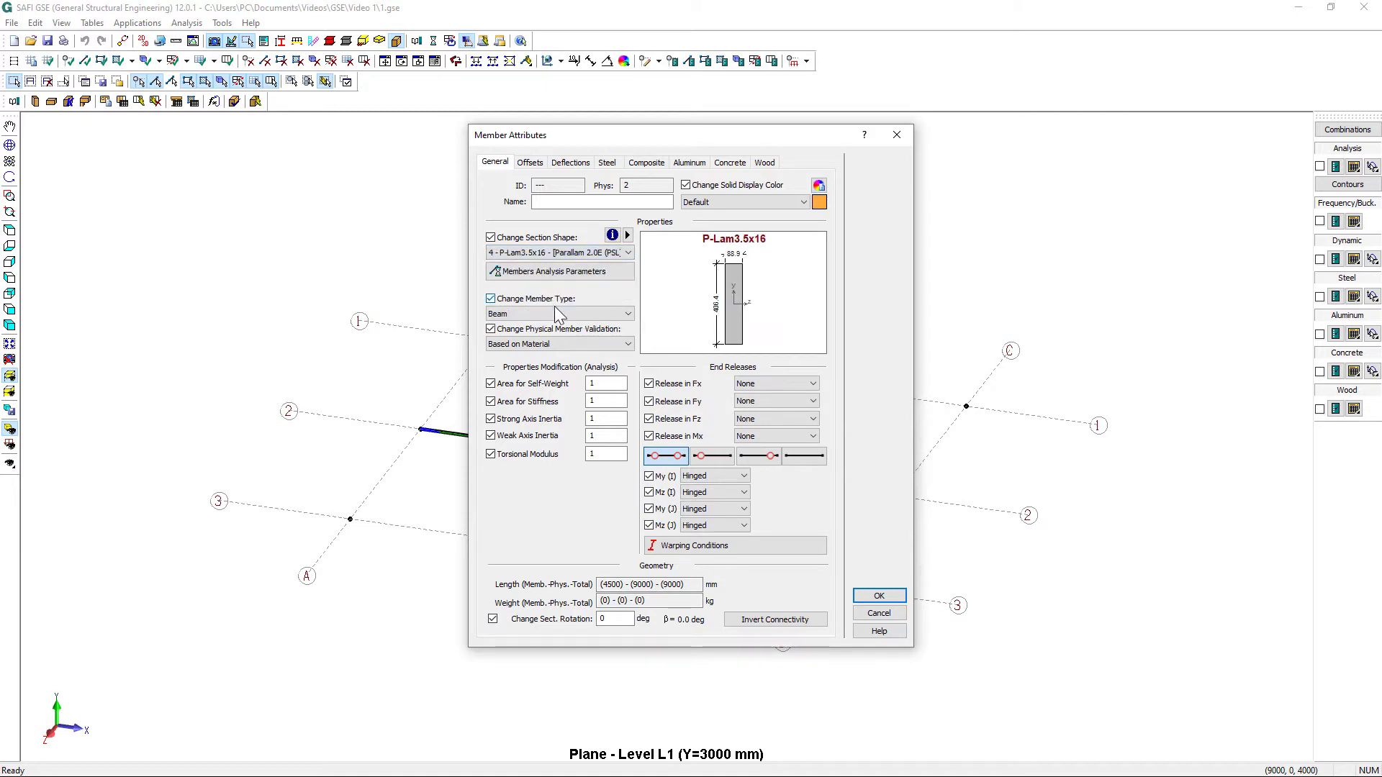
click(891, 600)
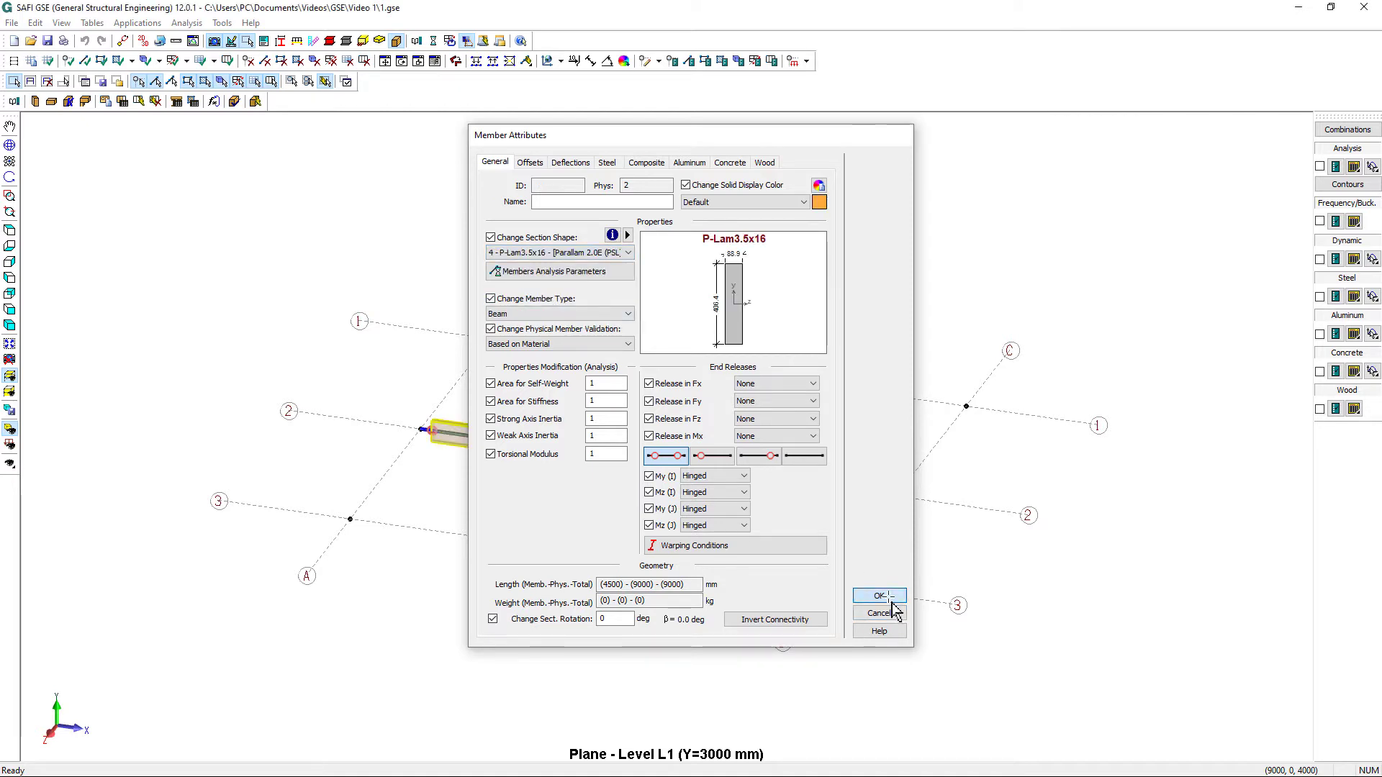
Step: Give the vertical member under the beam at B-2 an NL-COL5.5x5.5 column section
click(10, 392)
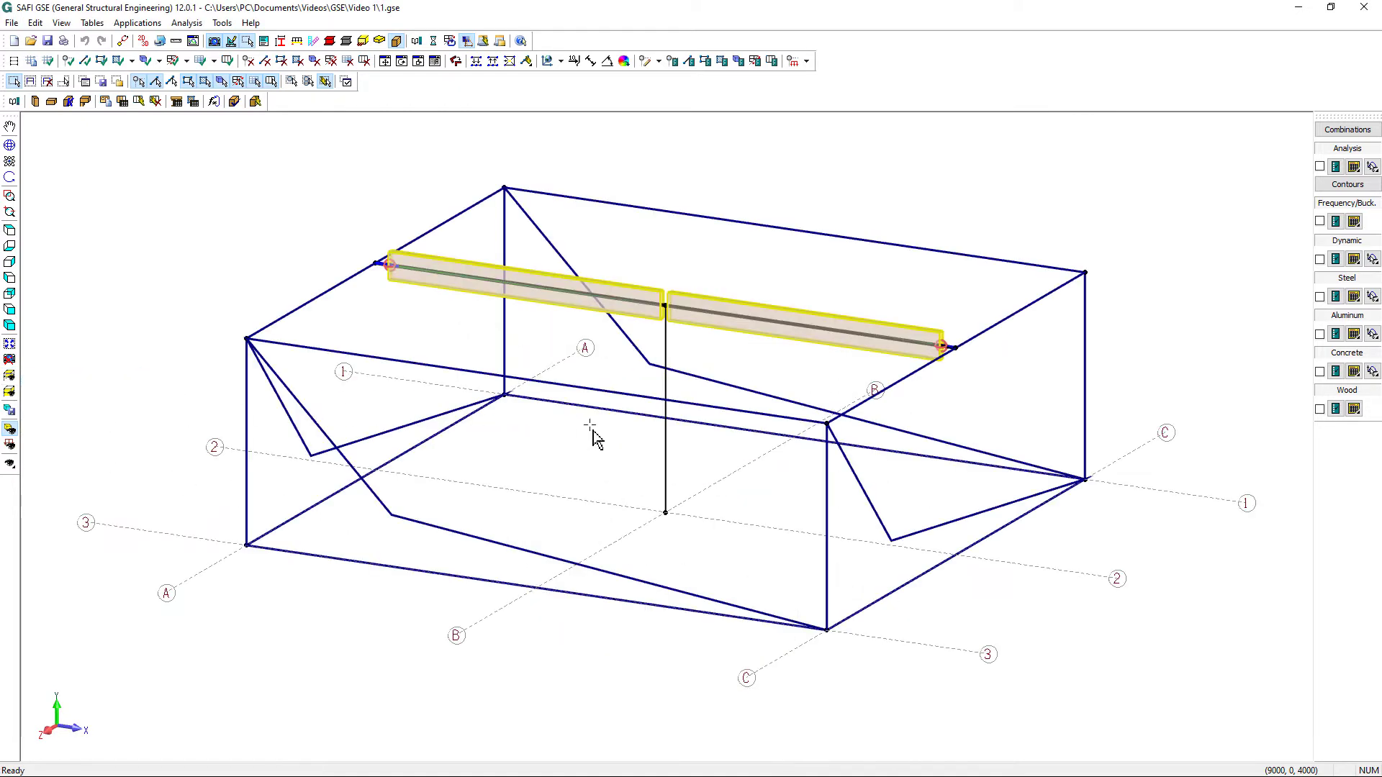
click(666, 469)
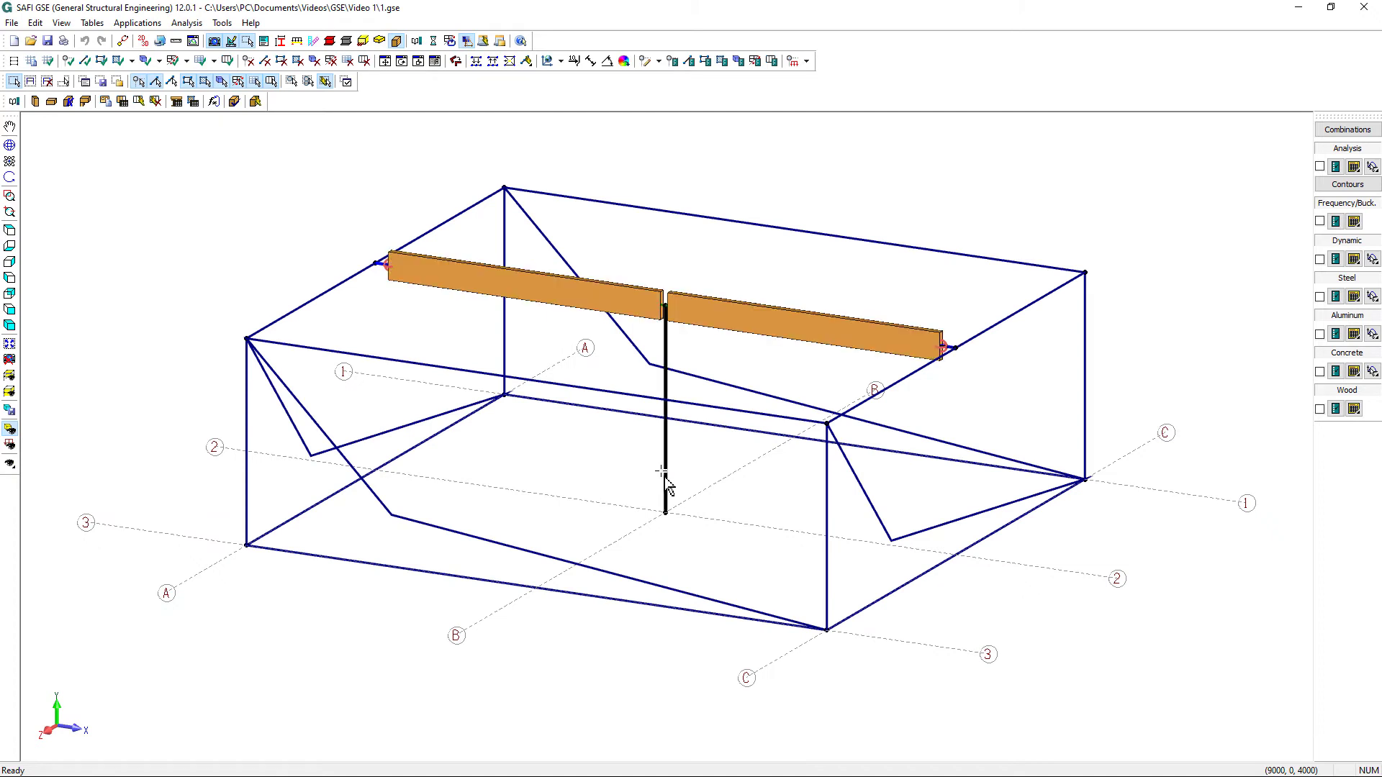
right_click(662, 472)
click(726, 344)
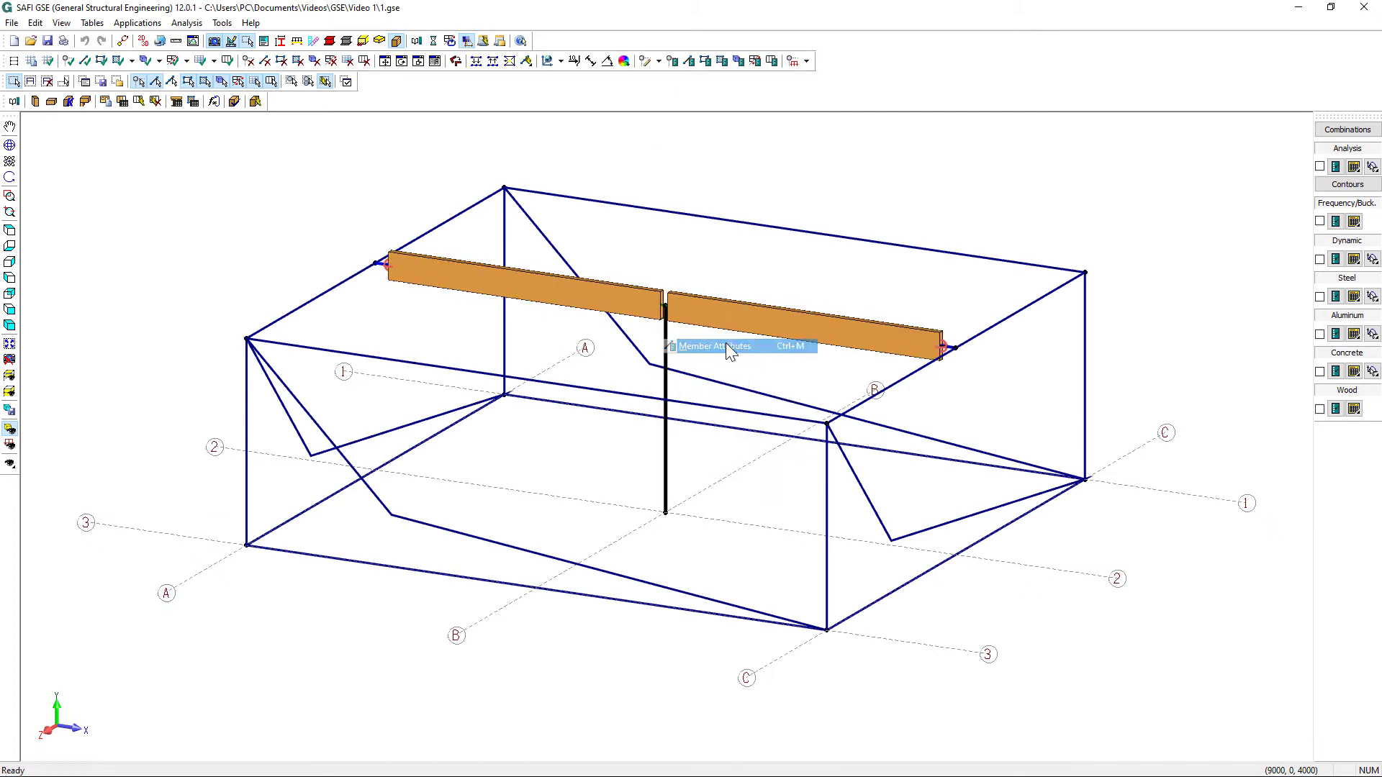
click(590, 255)
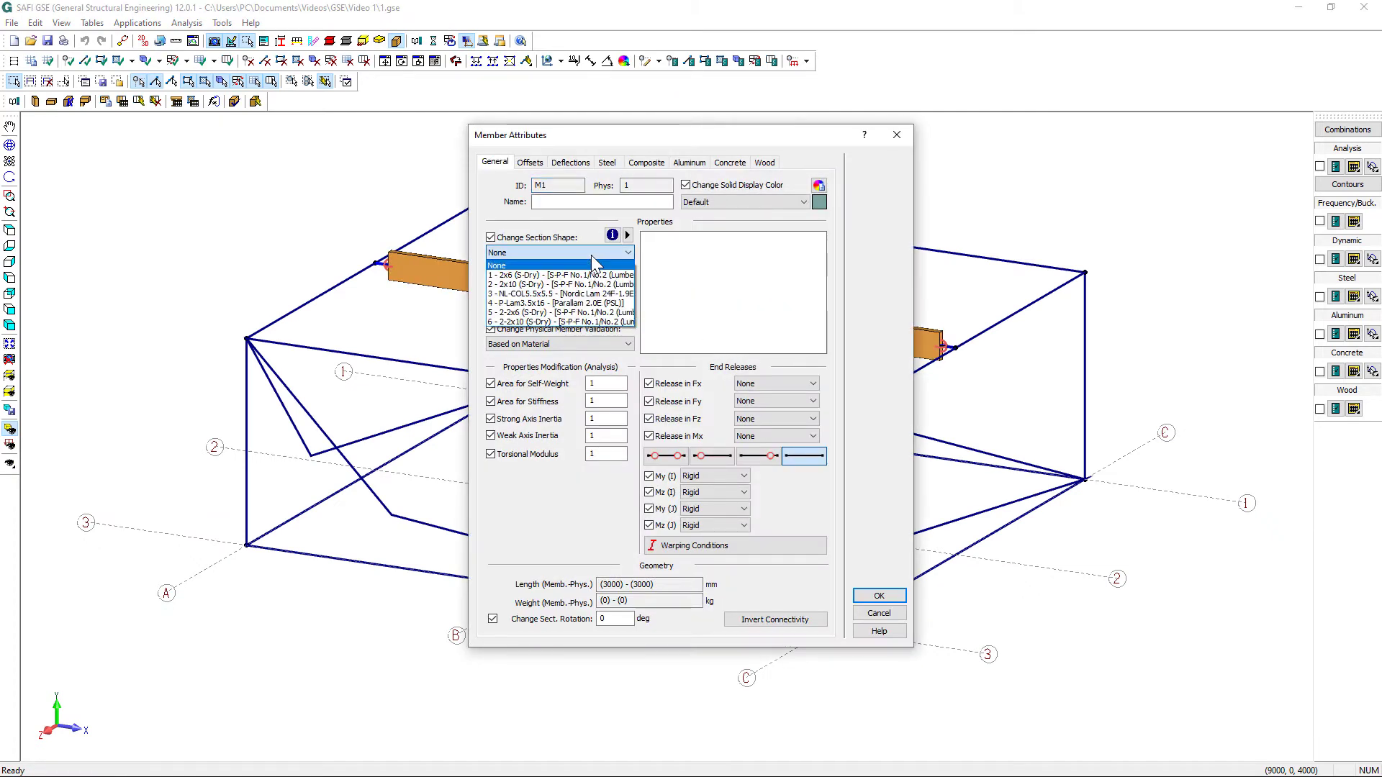
click(573, 293)
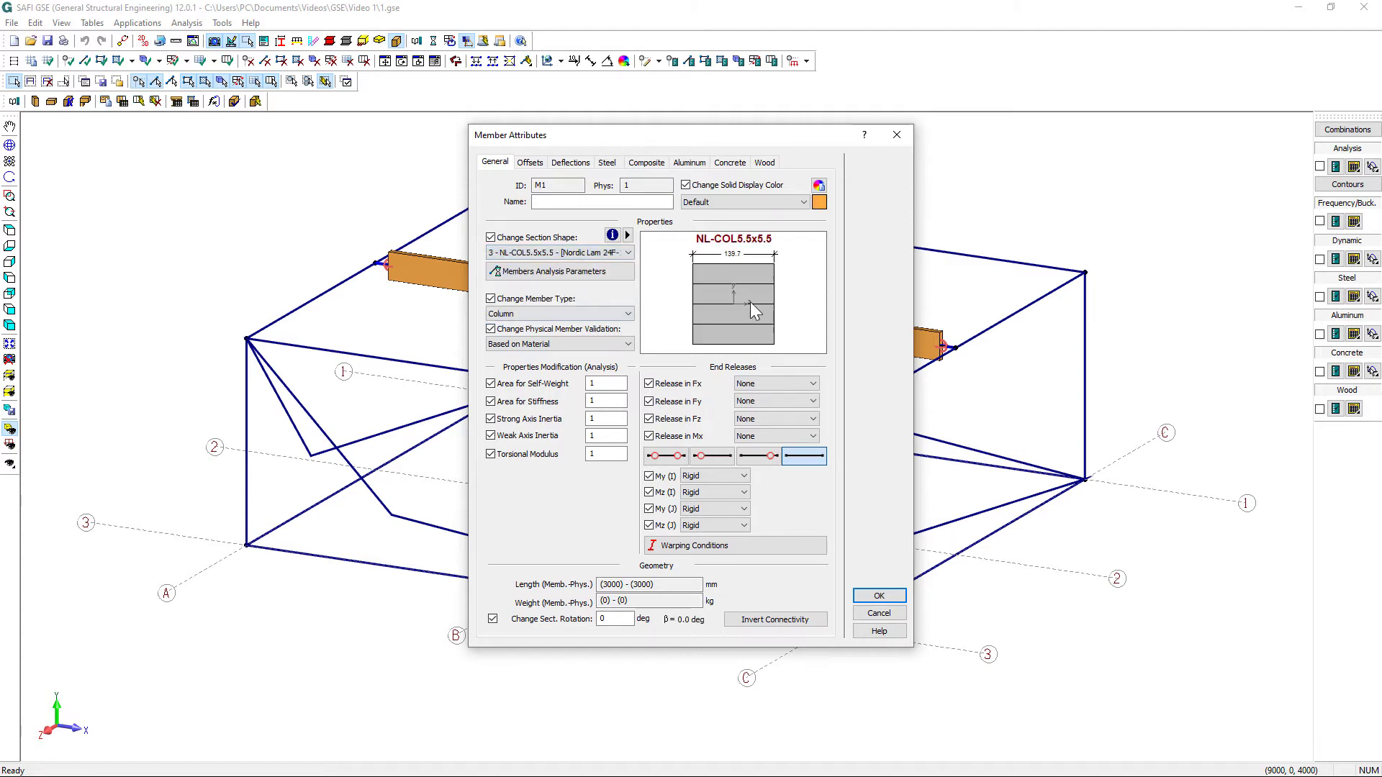
click(877, 597)
Step: Start drawing a floor panel by picking its corner joints
click(119, 61)
click(828, 392)
click(955, 314)
click(375, 230)
Step: Close the floor panel and give it PI4 2100 11-7/8" joists at 304.8 mm spacing, D1 0
click(246, 306)
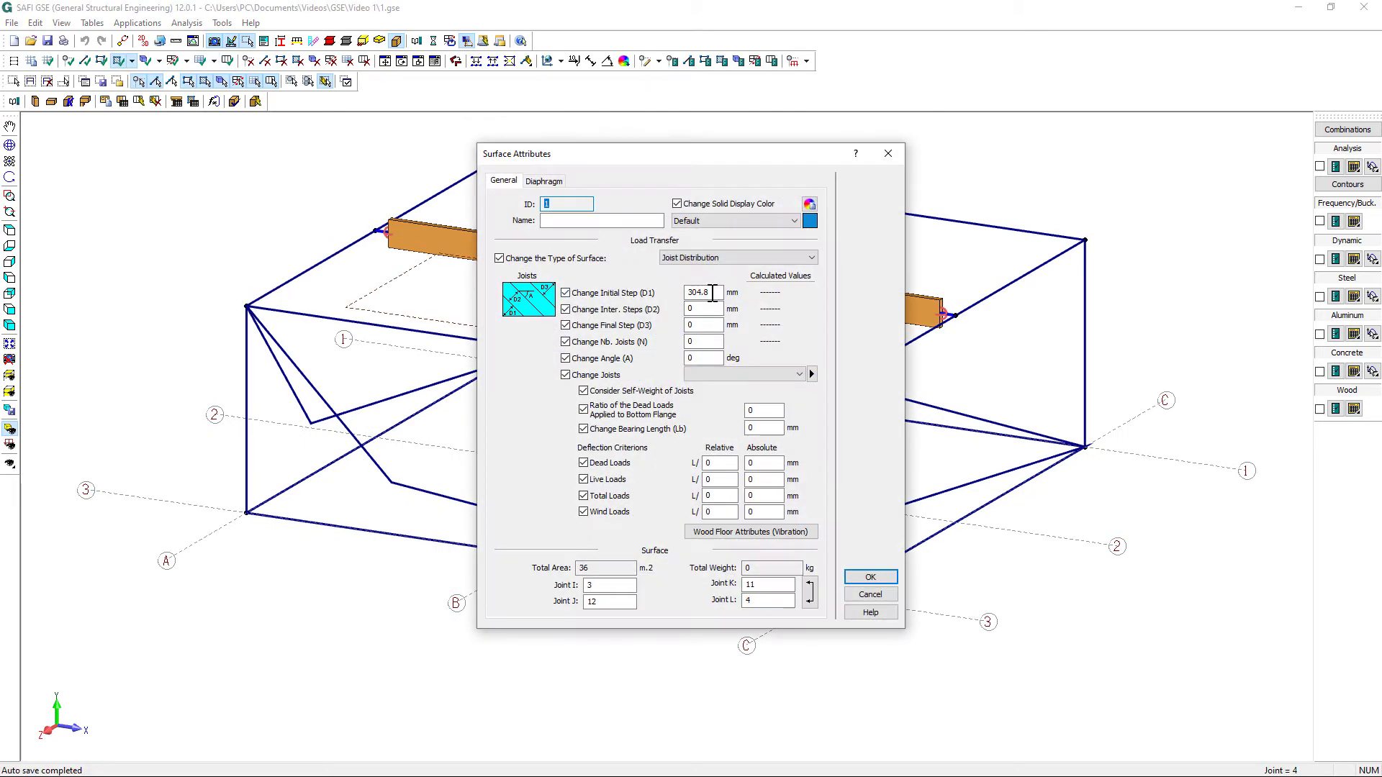
double_click(722, 291)
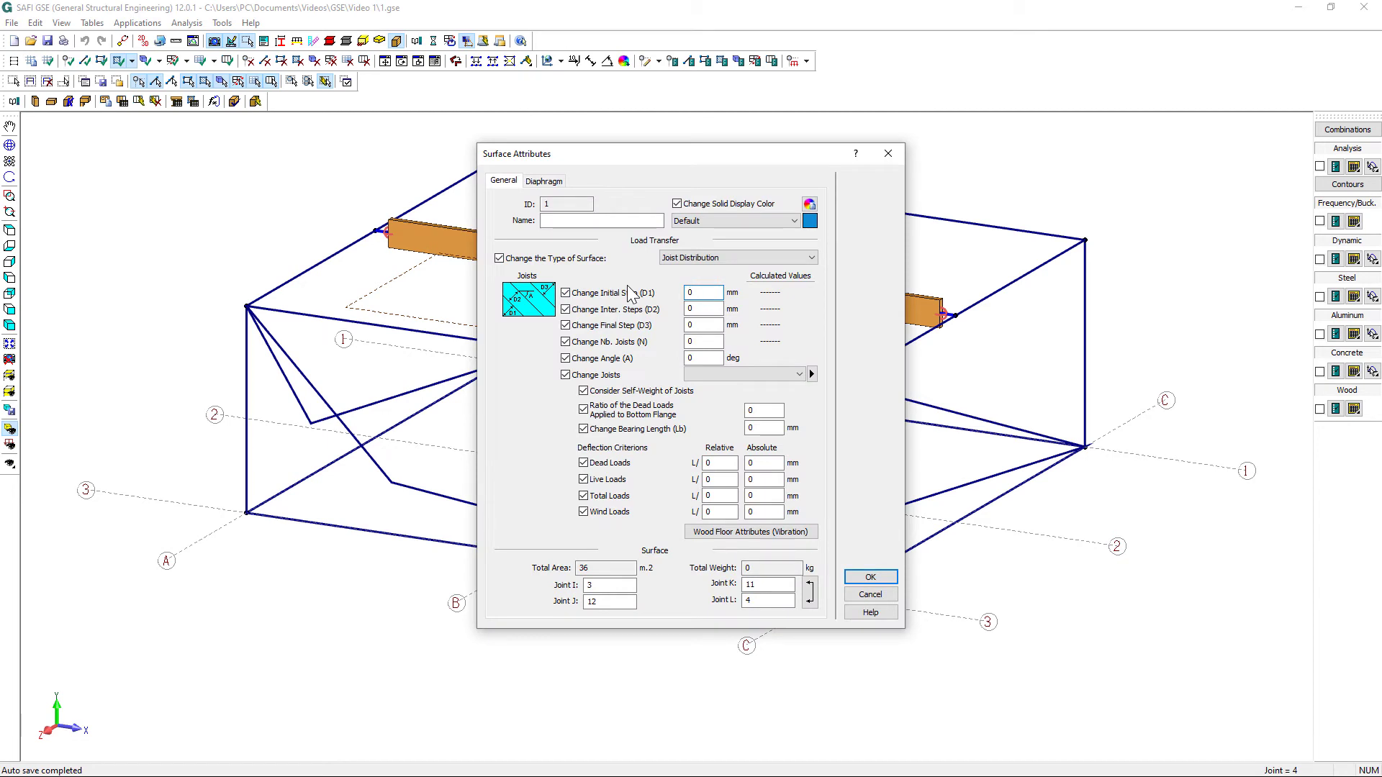
key(Tab)
click(811, 373)
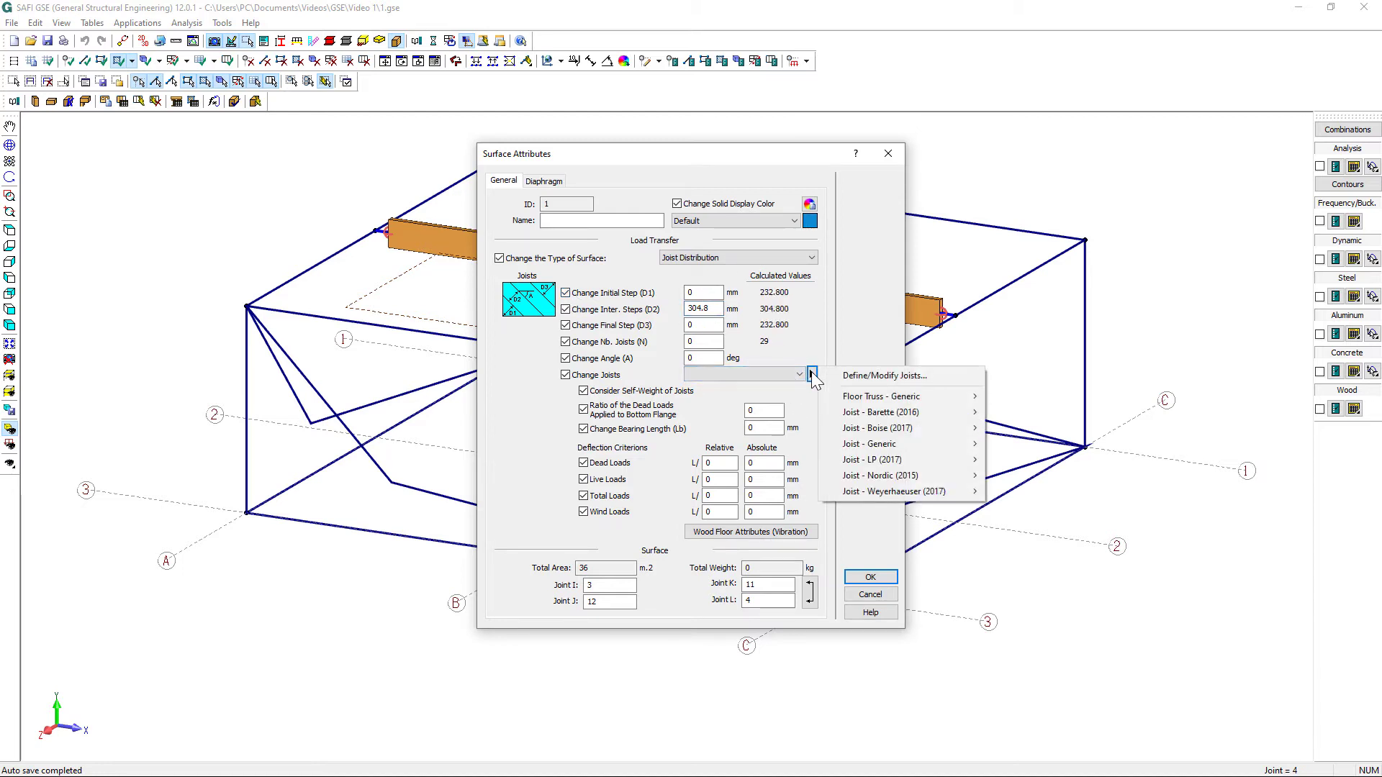
mouse_move(921, 445)
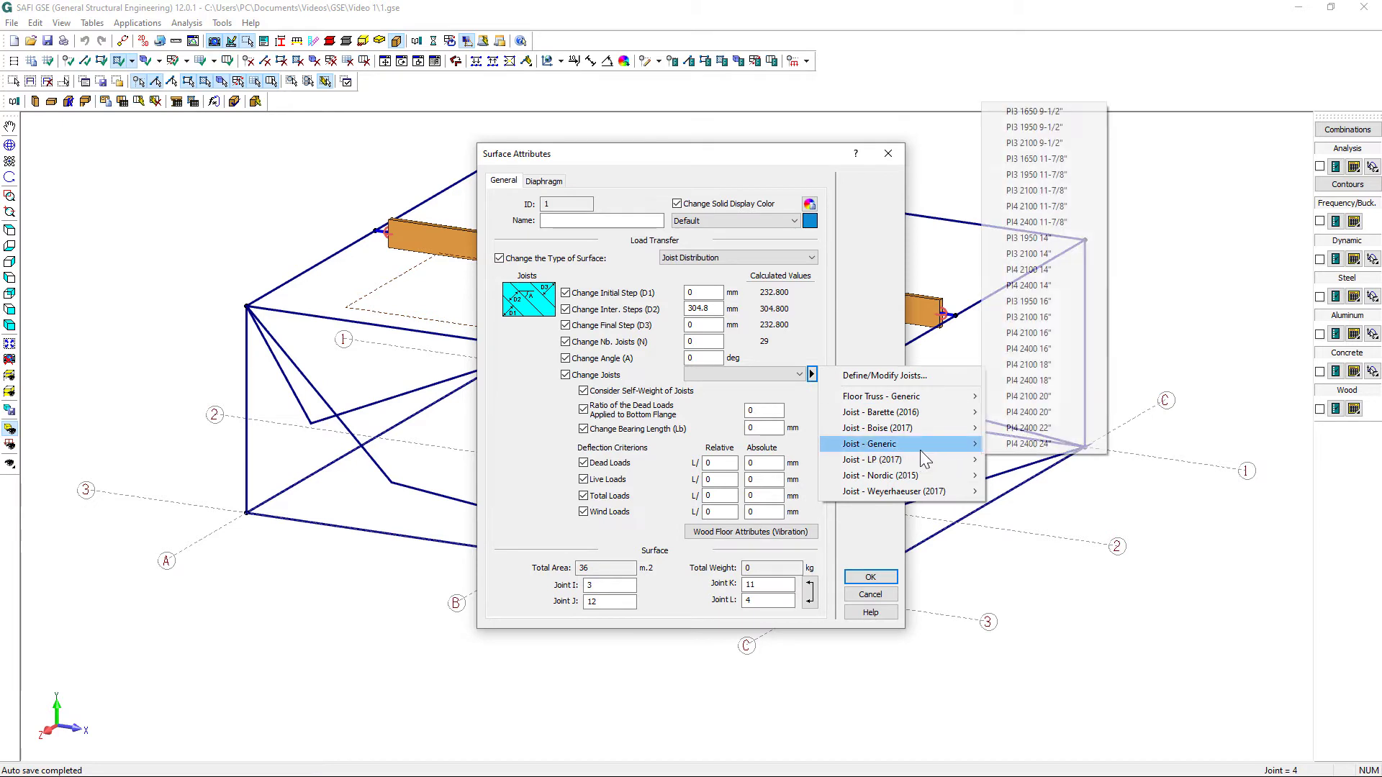
click(1065, 210)
click(799, 374)
click(800, 376)
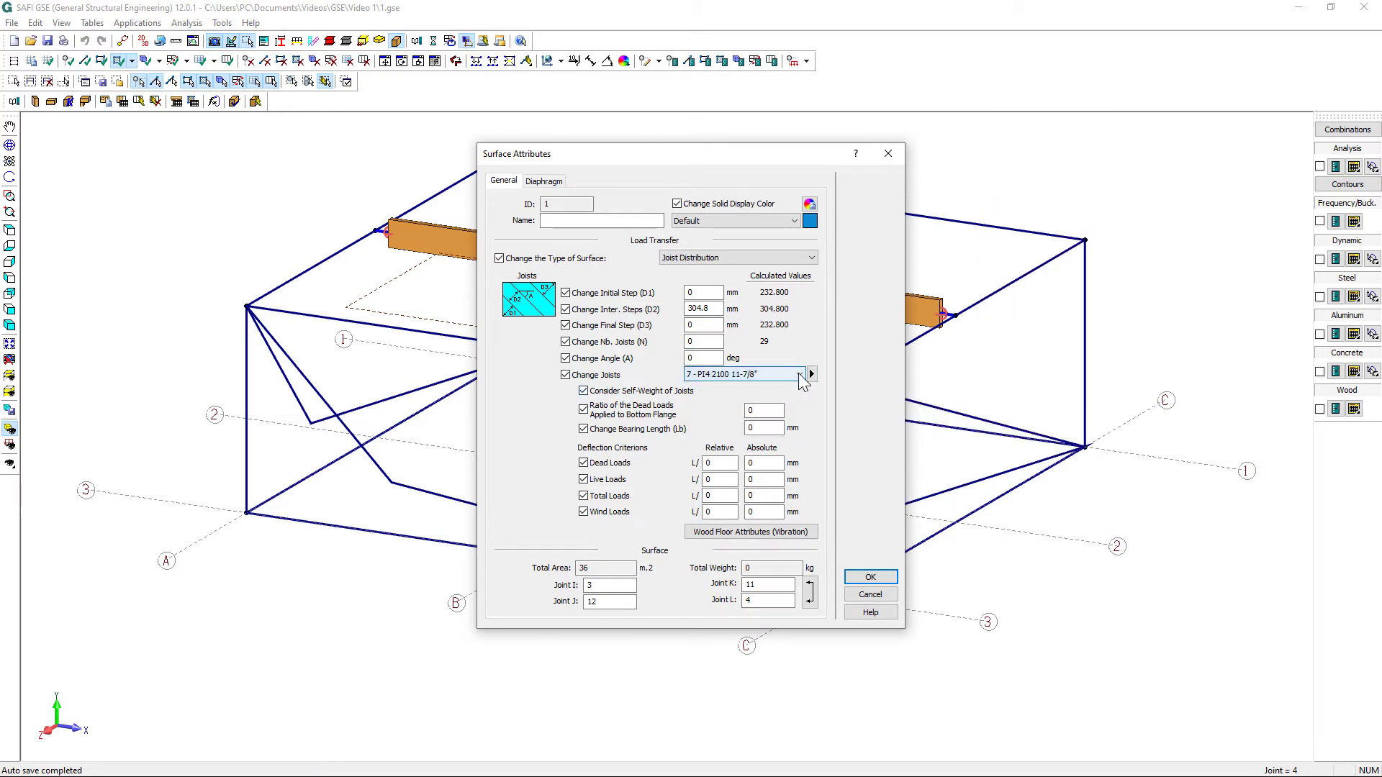
Step: Create a Wood Panels sheathing section PLY-23/32-6P (CSP) for the floor diaphragm
click(557, 186)
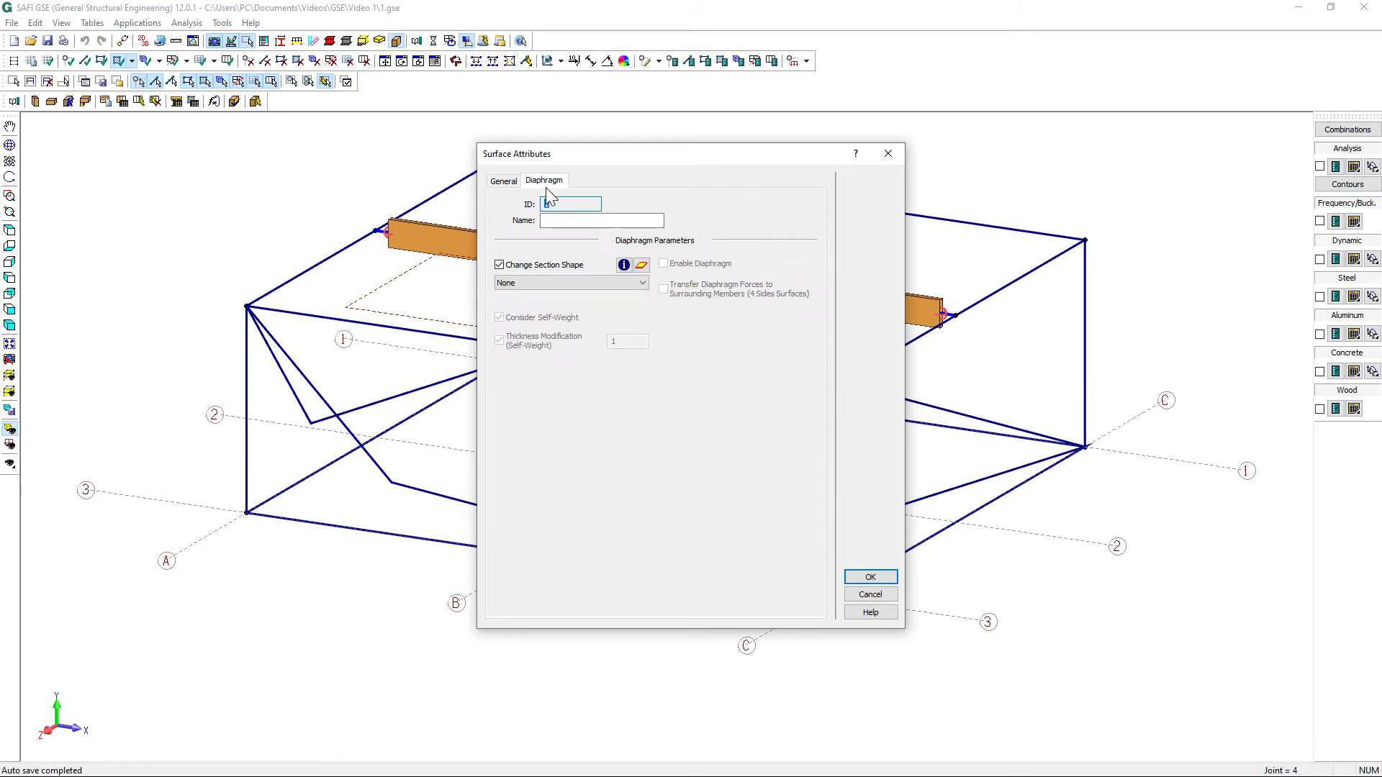
click(641, 265)
click(666, 326)
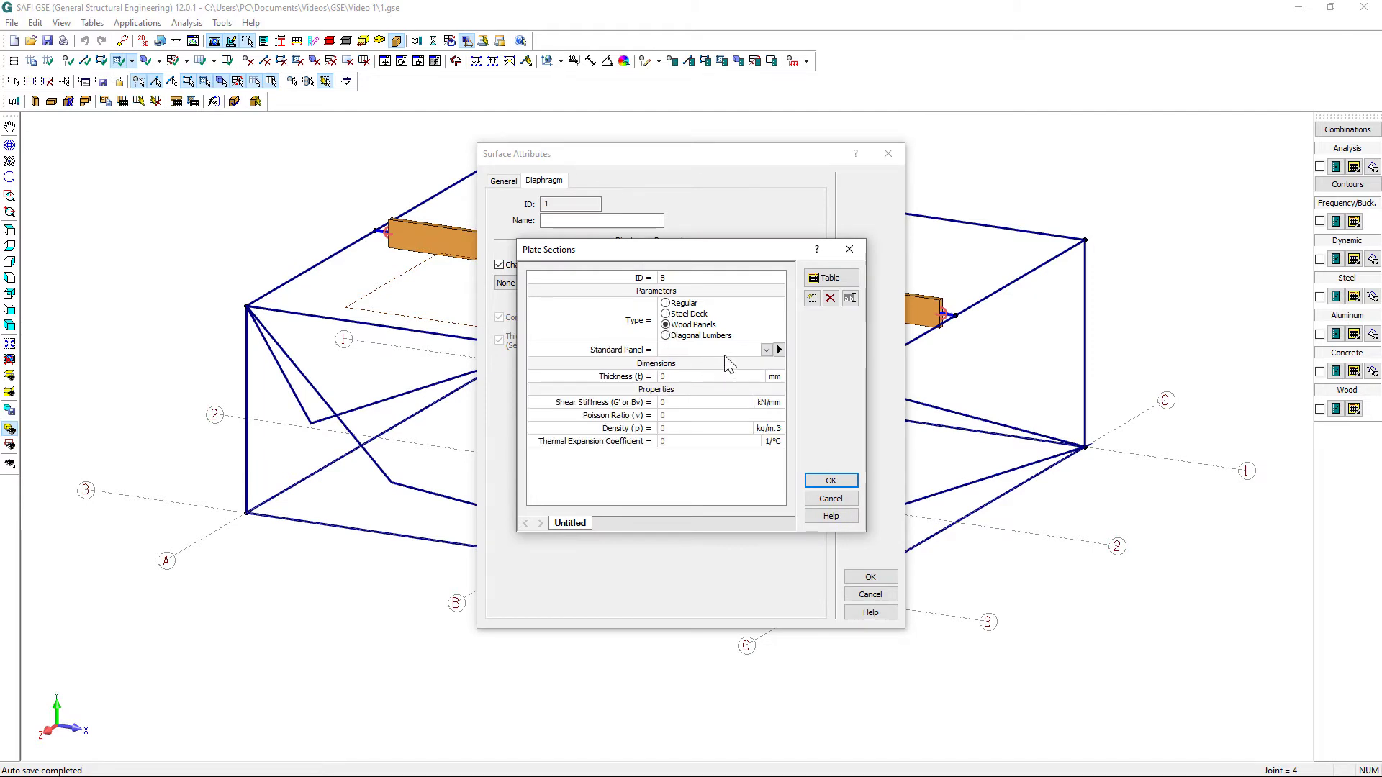
click(779, 350)
mouse_move(808, 372)
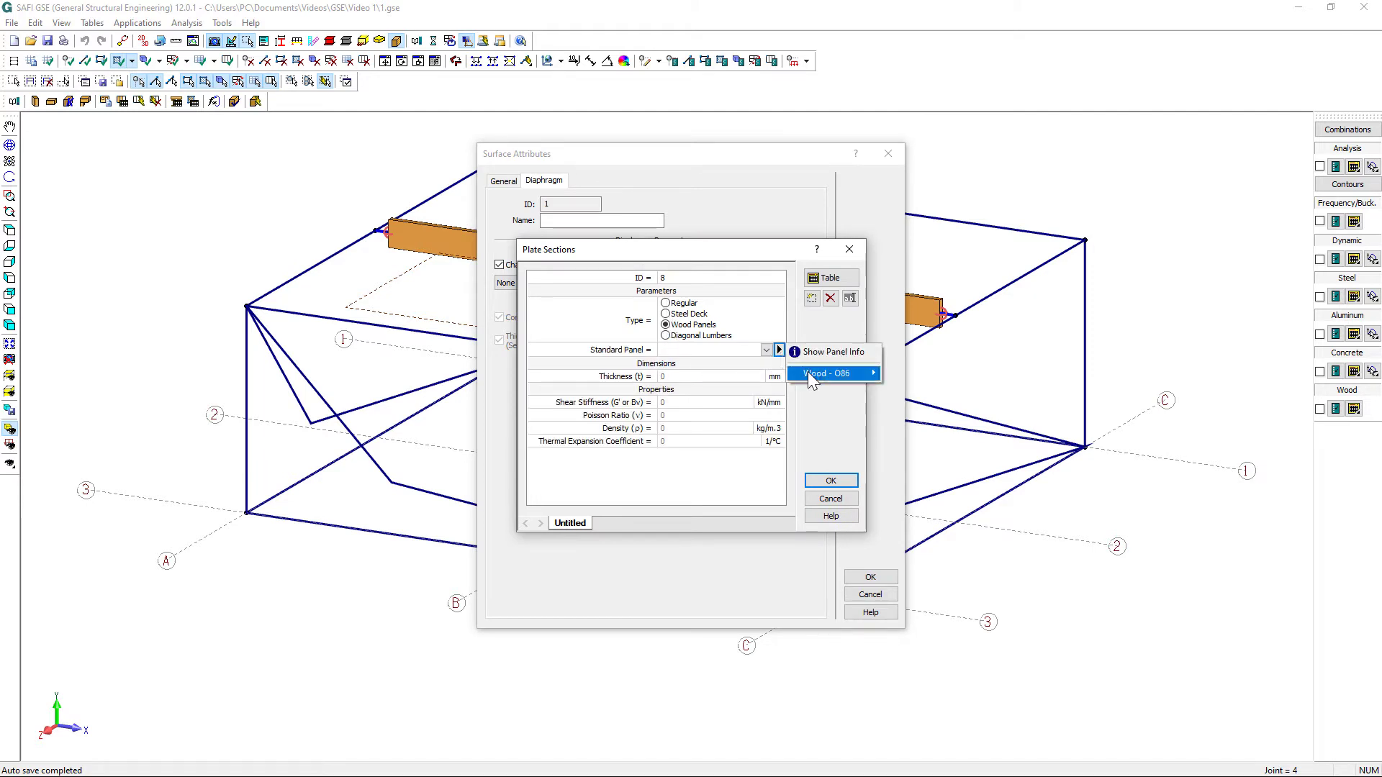
mouse_move(950, 392)
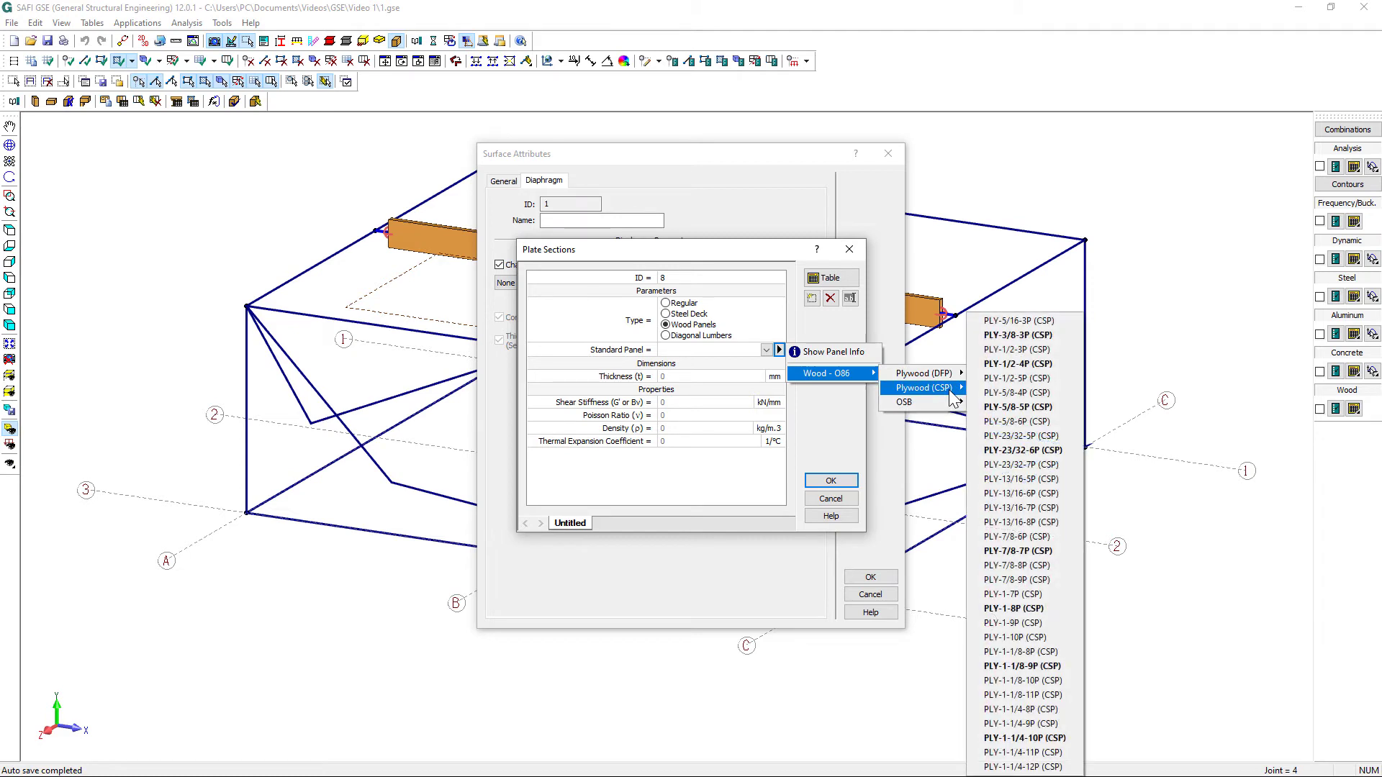
click(1022, 450)
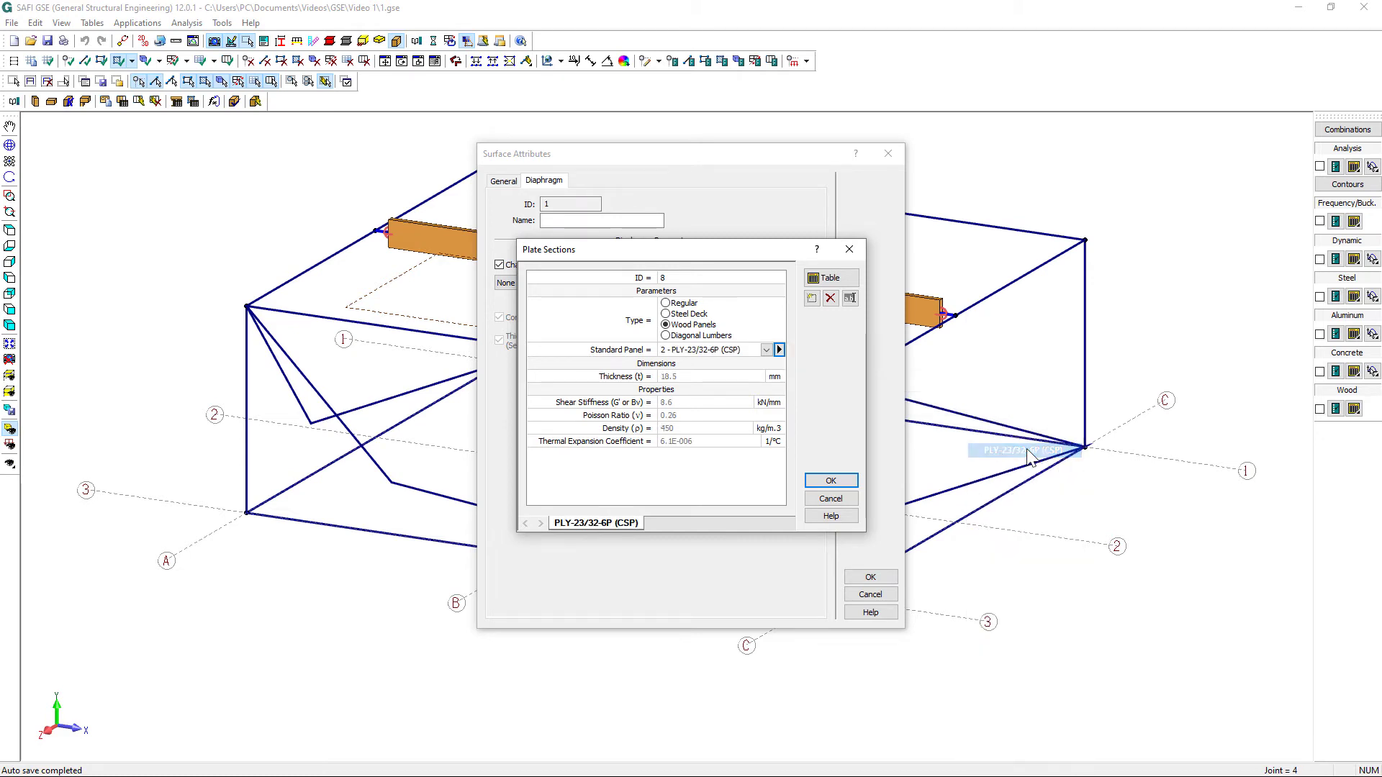
click(813, 483)
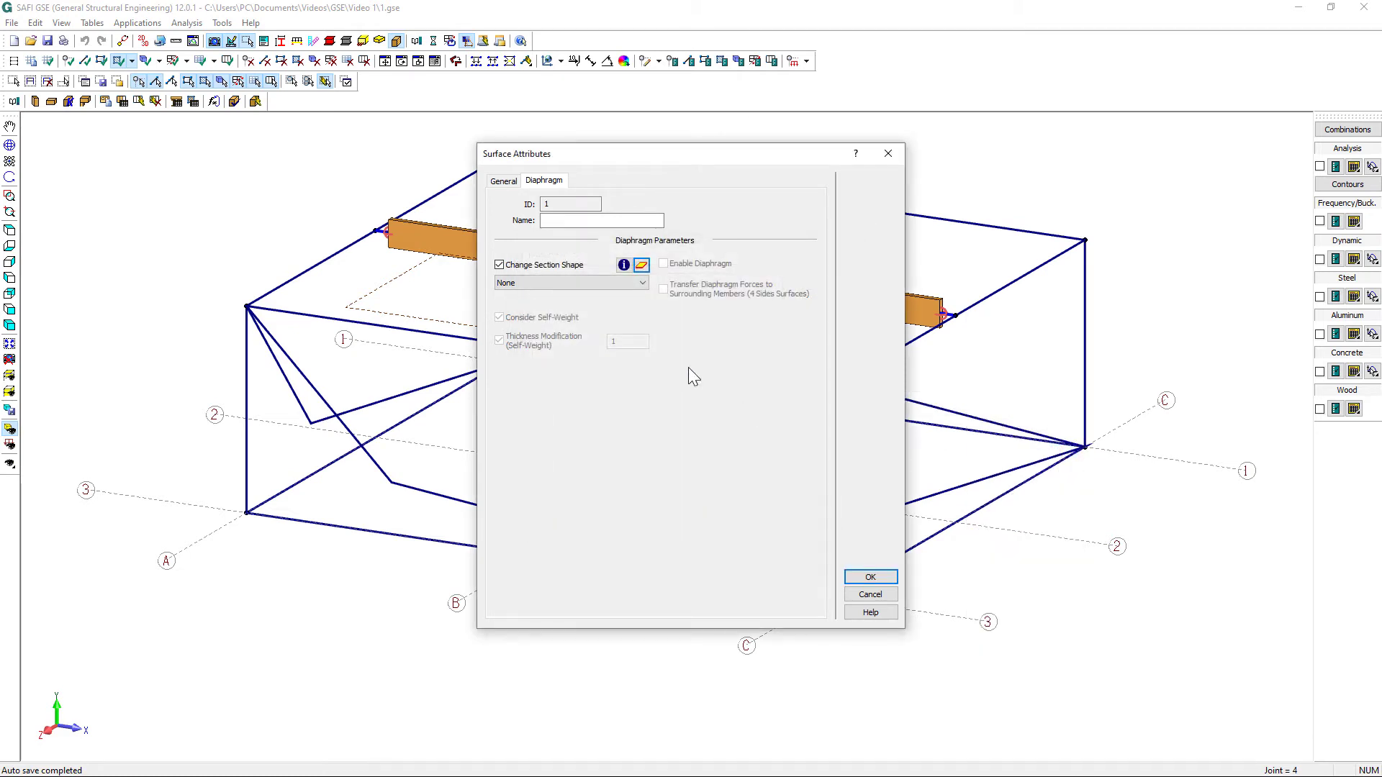
Step: Assign PLY-23/32-6P (CSP) to the enabled diaphragm and apply the surface settings
click(627, 283)
click(600, 301)
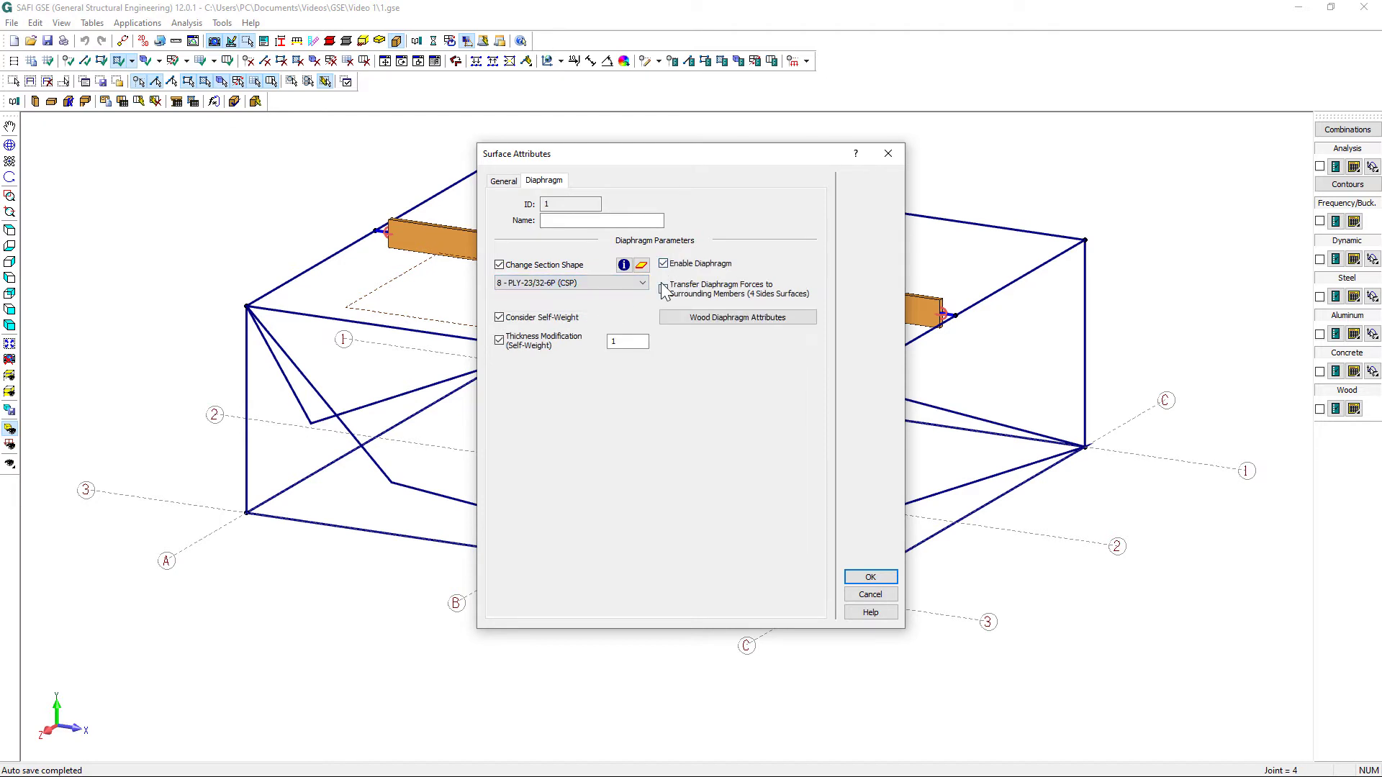
click(506, 180)
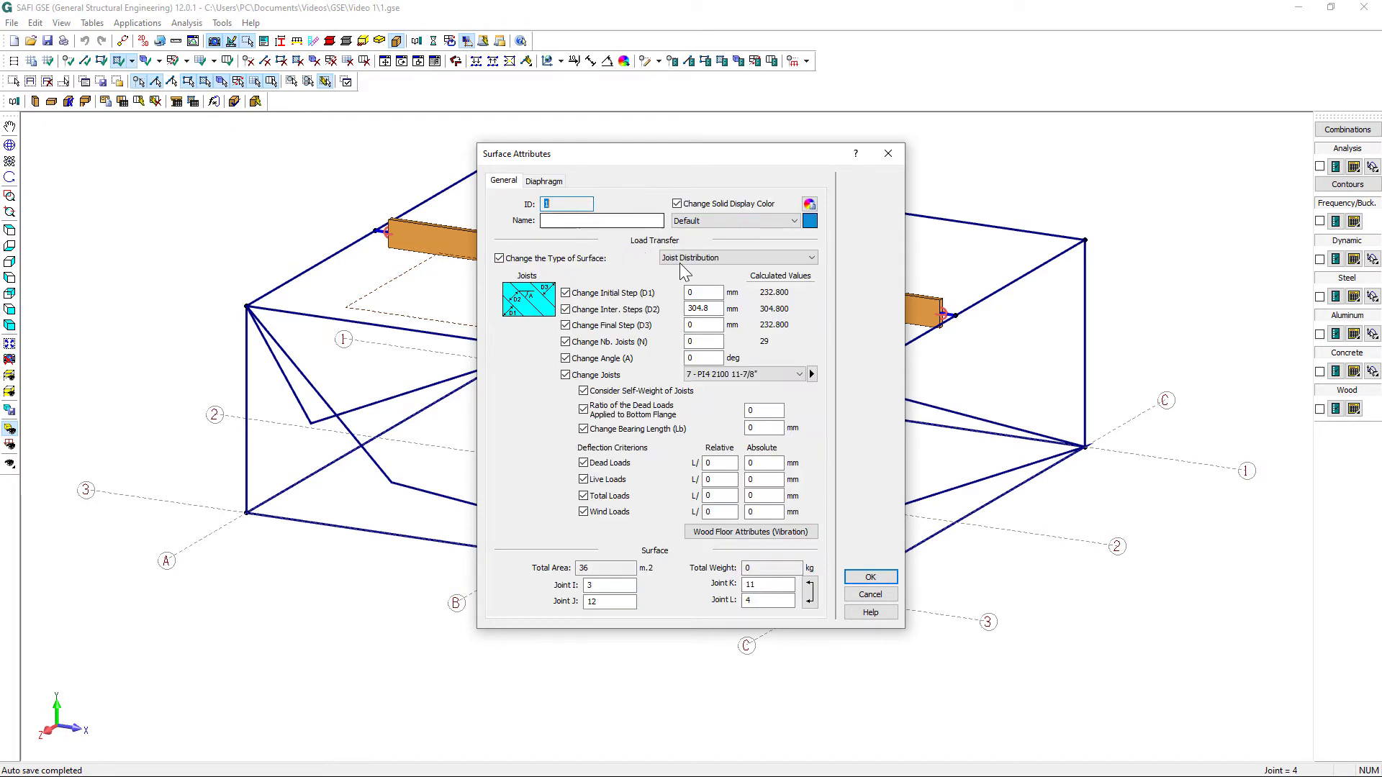
click(870, 577)
middle_drag(708, 403, 722, 332)
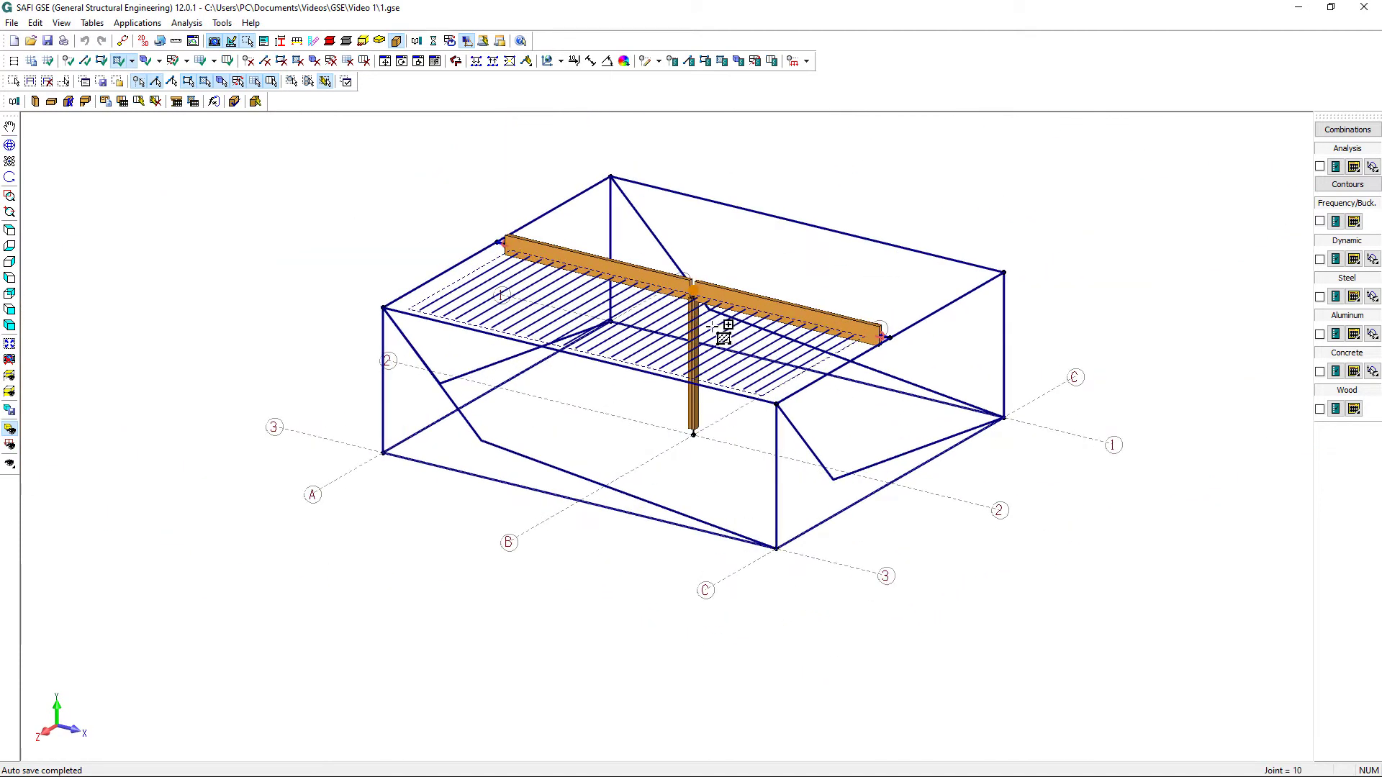
Step: Copy the joisted deck -4000 mm along z to the other side of the beam
click(745, 358)
click(385, 62)
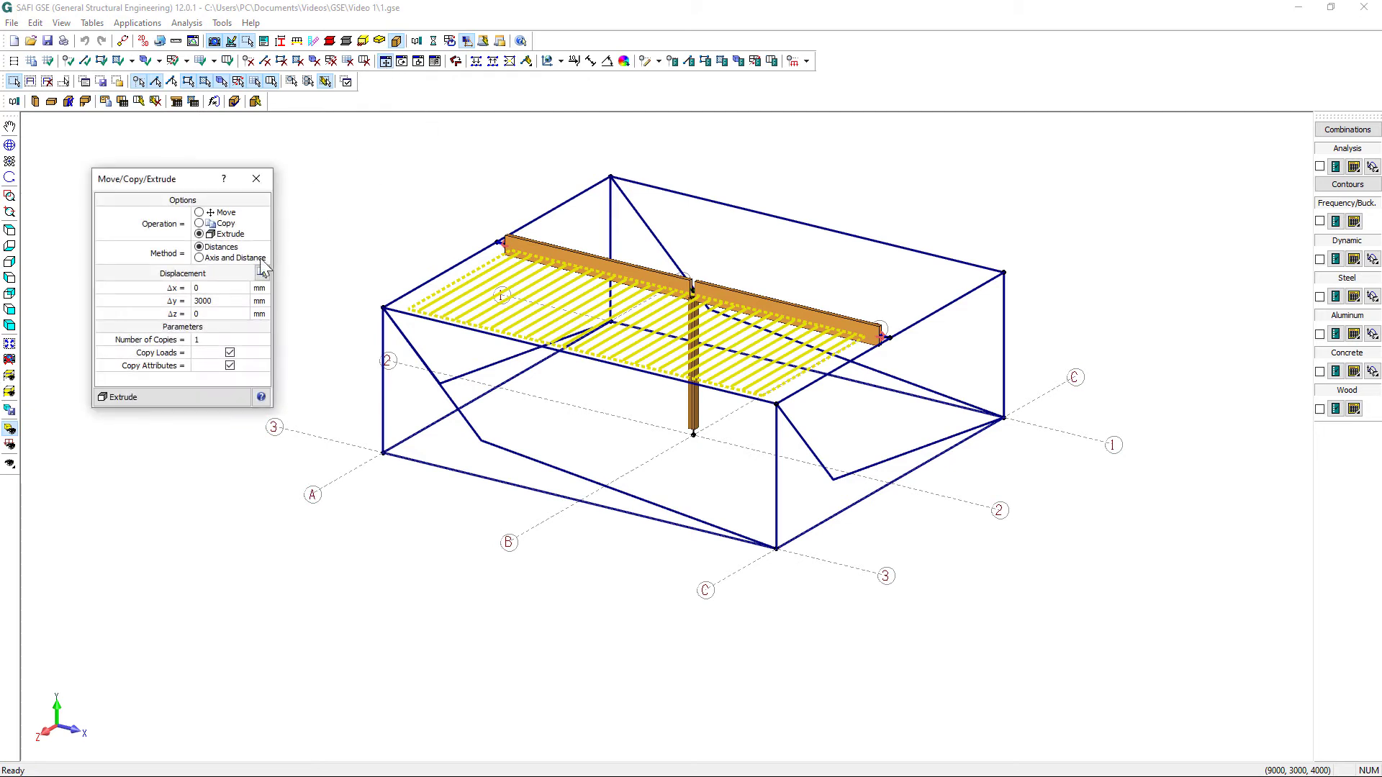
click(261, 273)
click(776, 404)
click(887, 337)
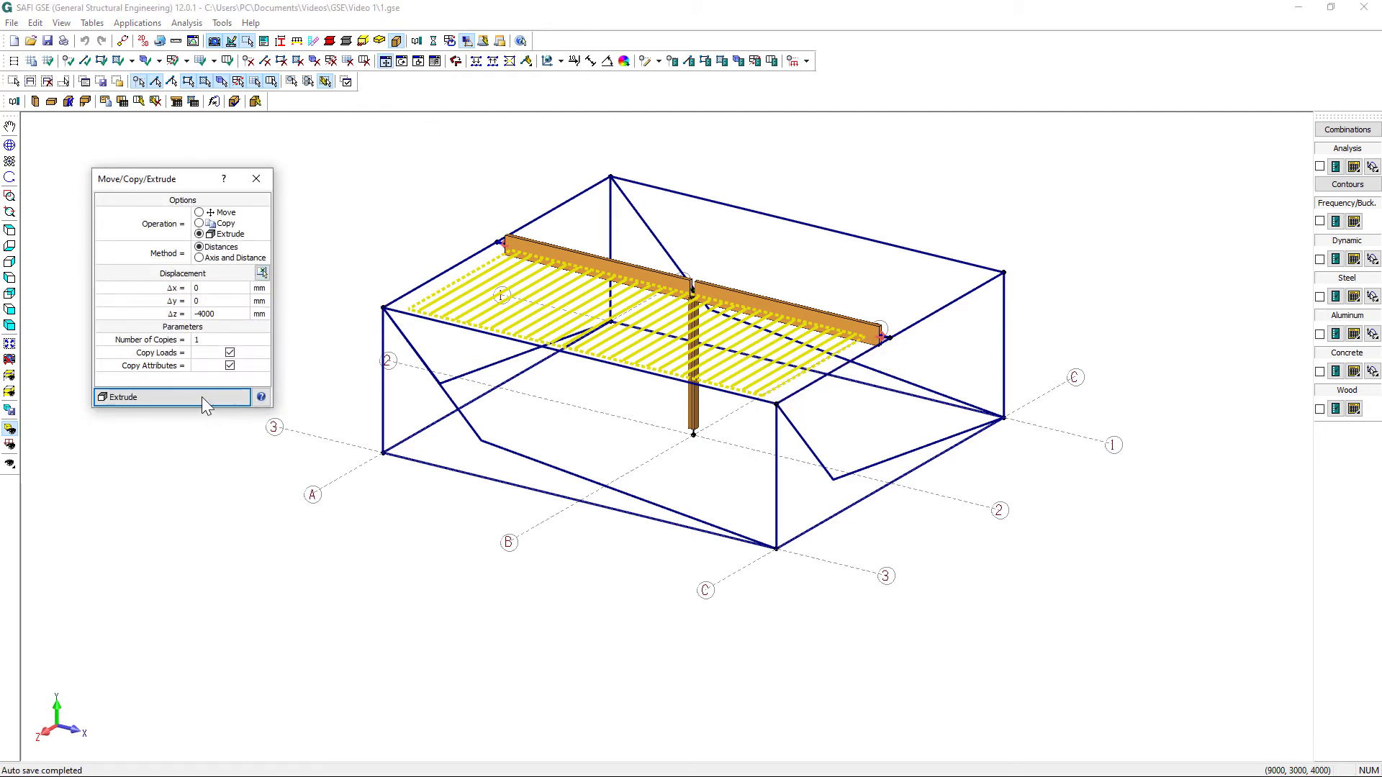
click(199, 223)
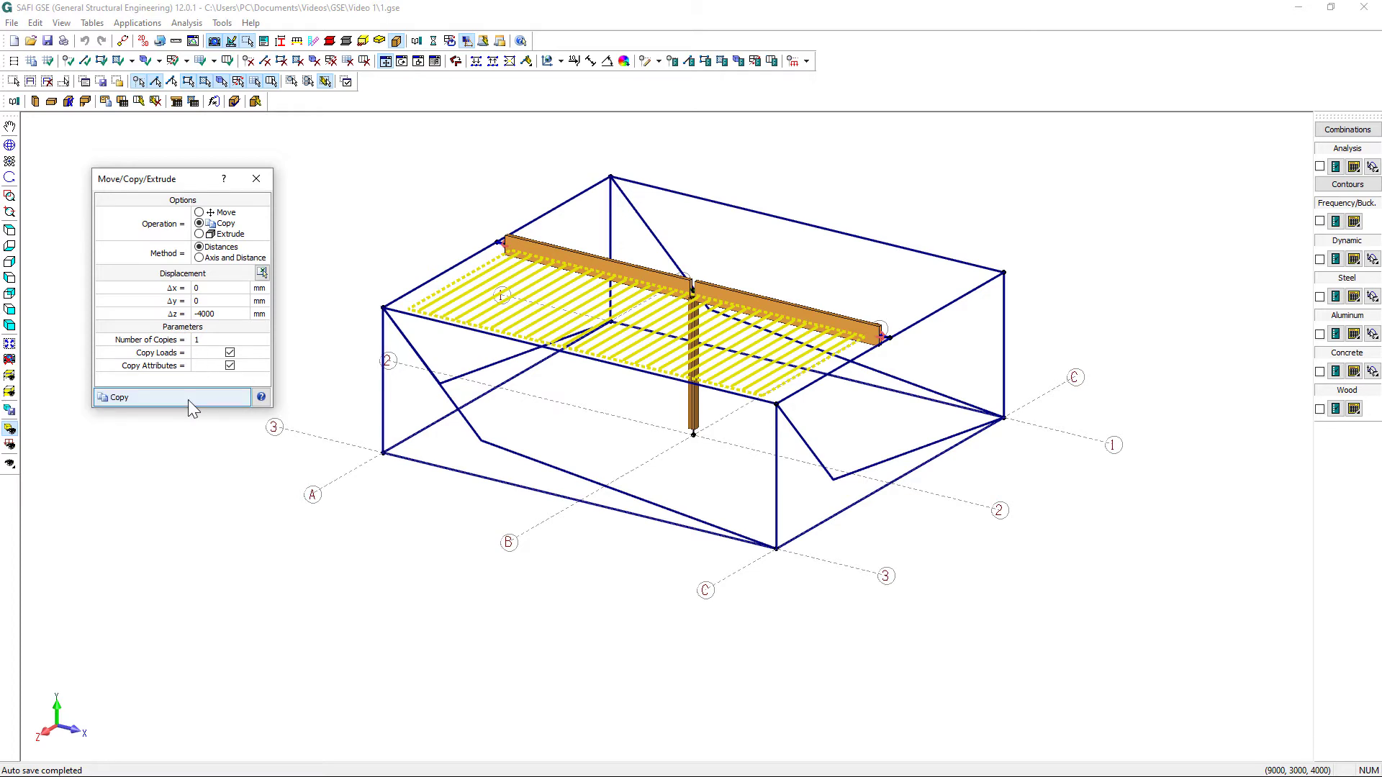
click(188, 399)
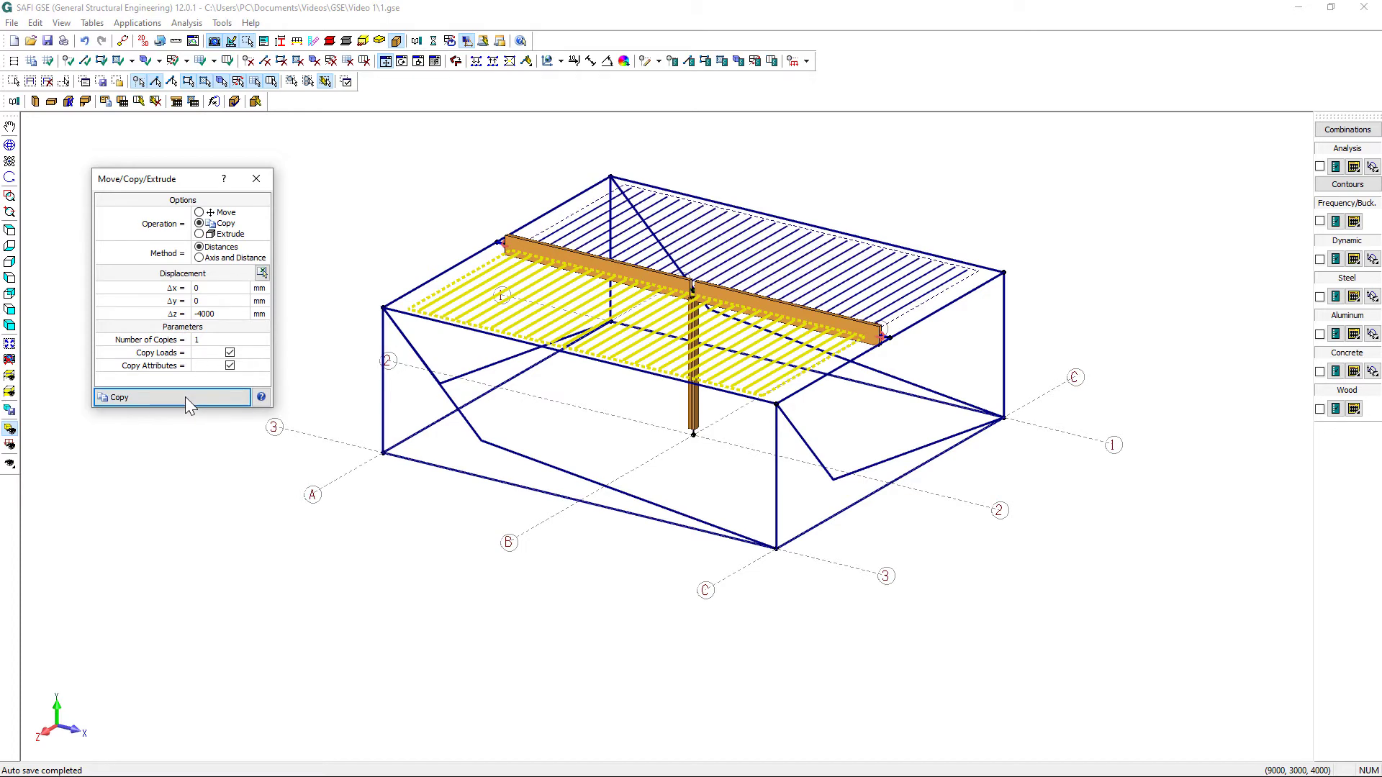
click(256, 179)
click(527, 363)
mouse_move(602, 385)
middle_down()
mouse_move(615, 356)
mouse_move(610, 385)
middle_up()
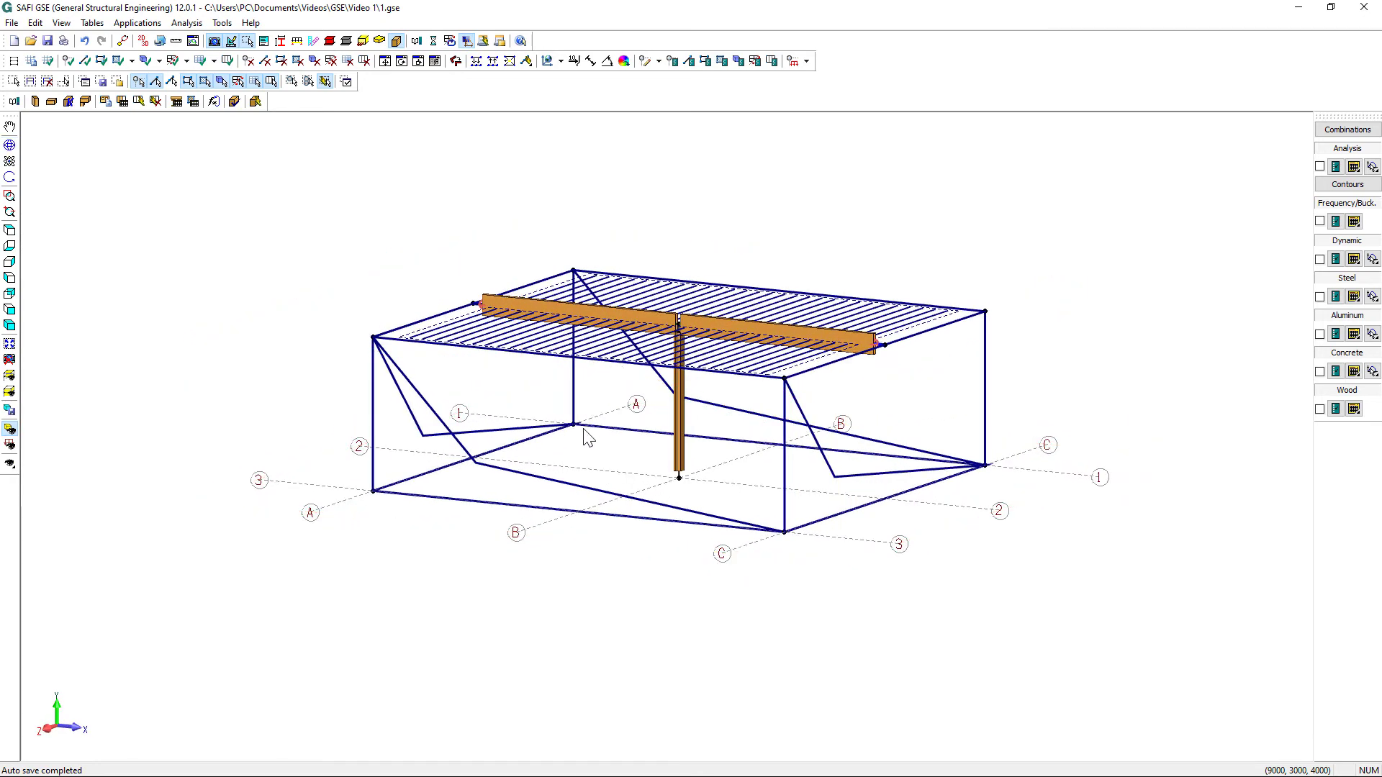
Step: Copy the entire first storey 3000 mm upward along y to create a second level
drag(295, 232, 1134, 696)
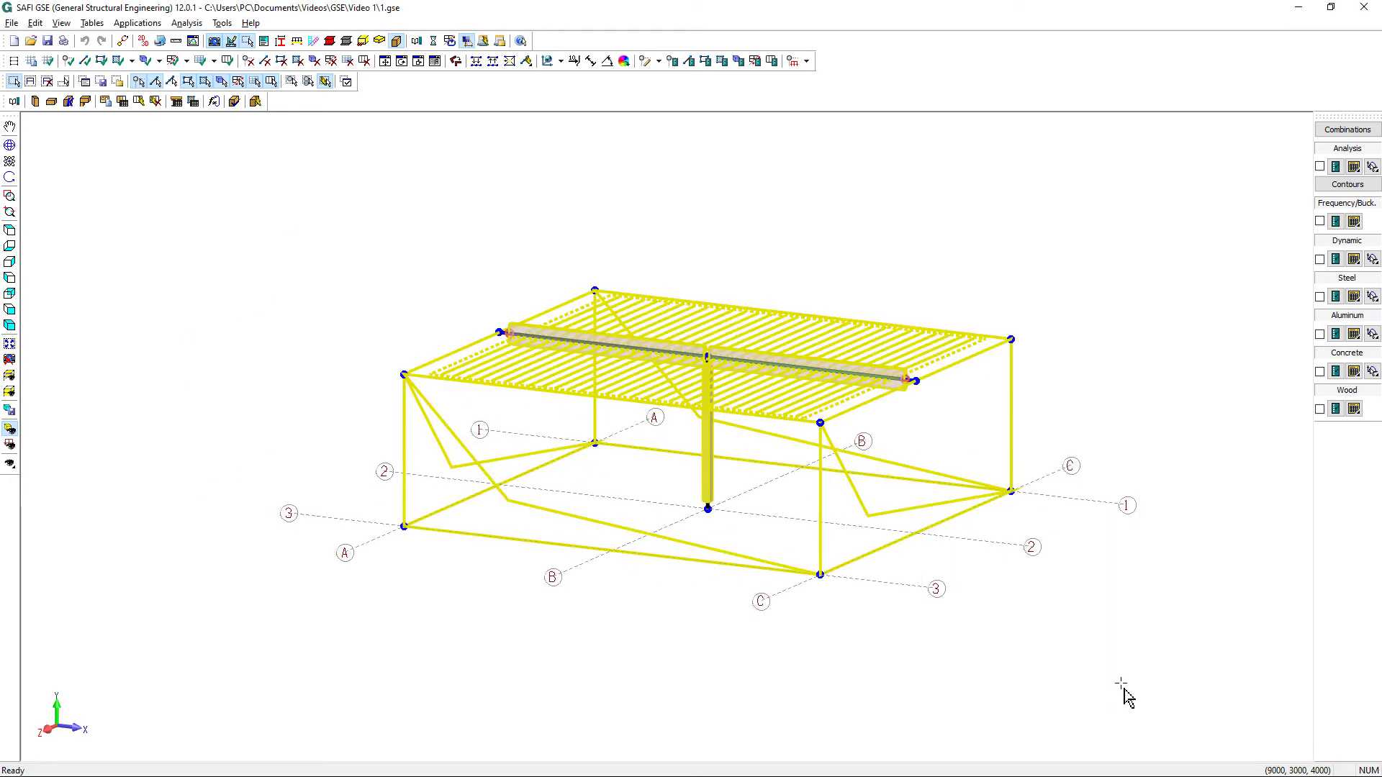
click(385, 61)
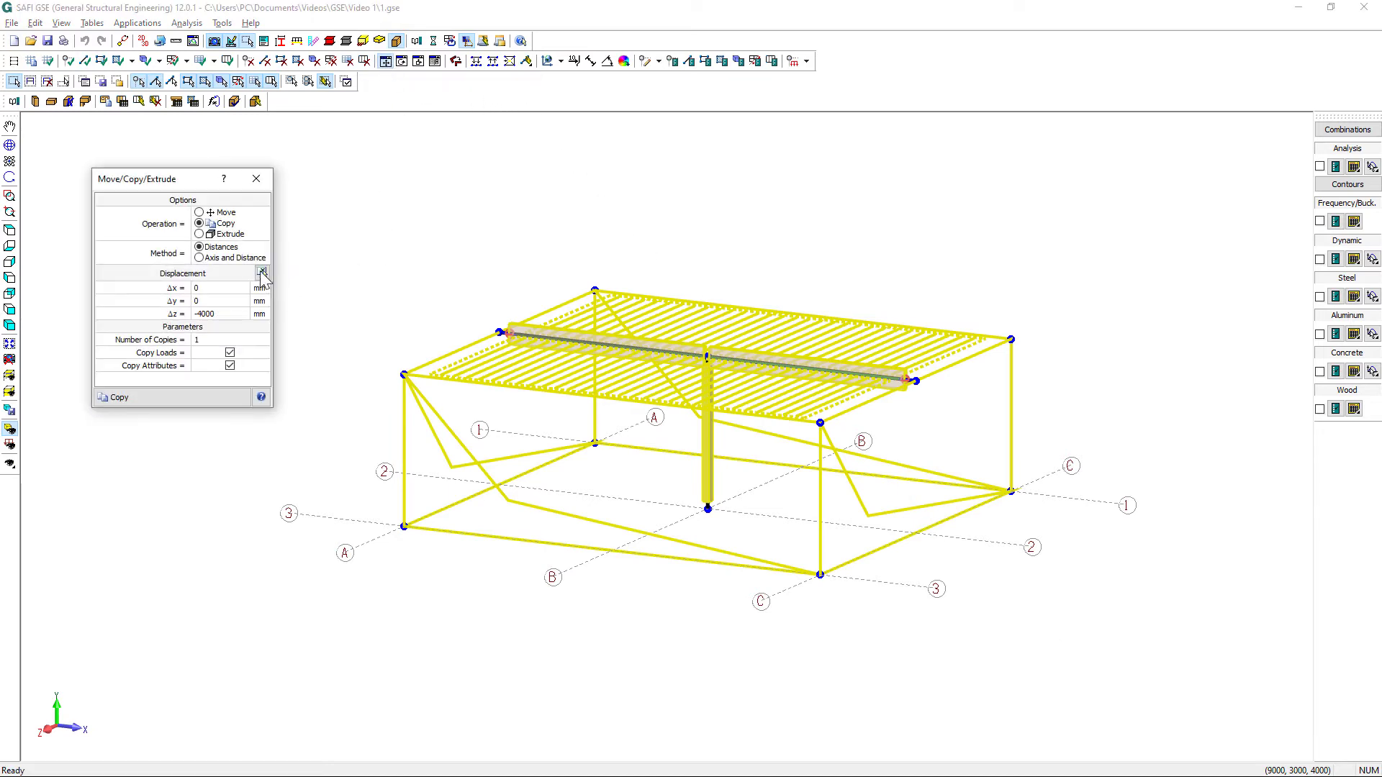
click(262, 273)
click(404, 526)
click(410, 383)
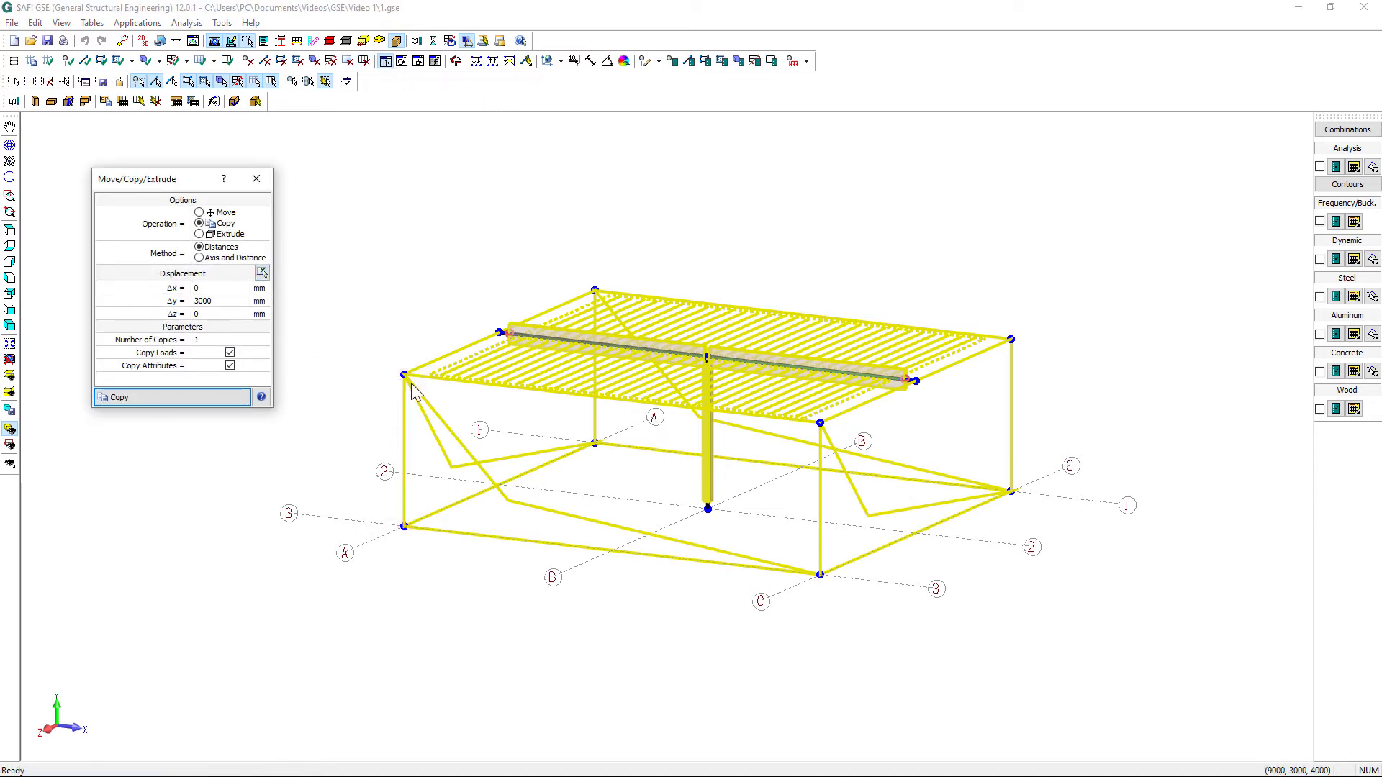
click(198, 404)
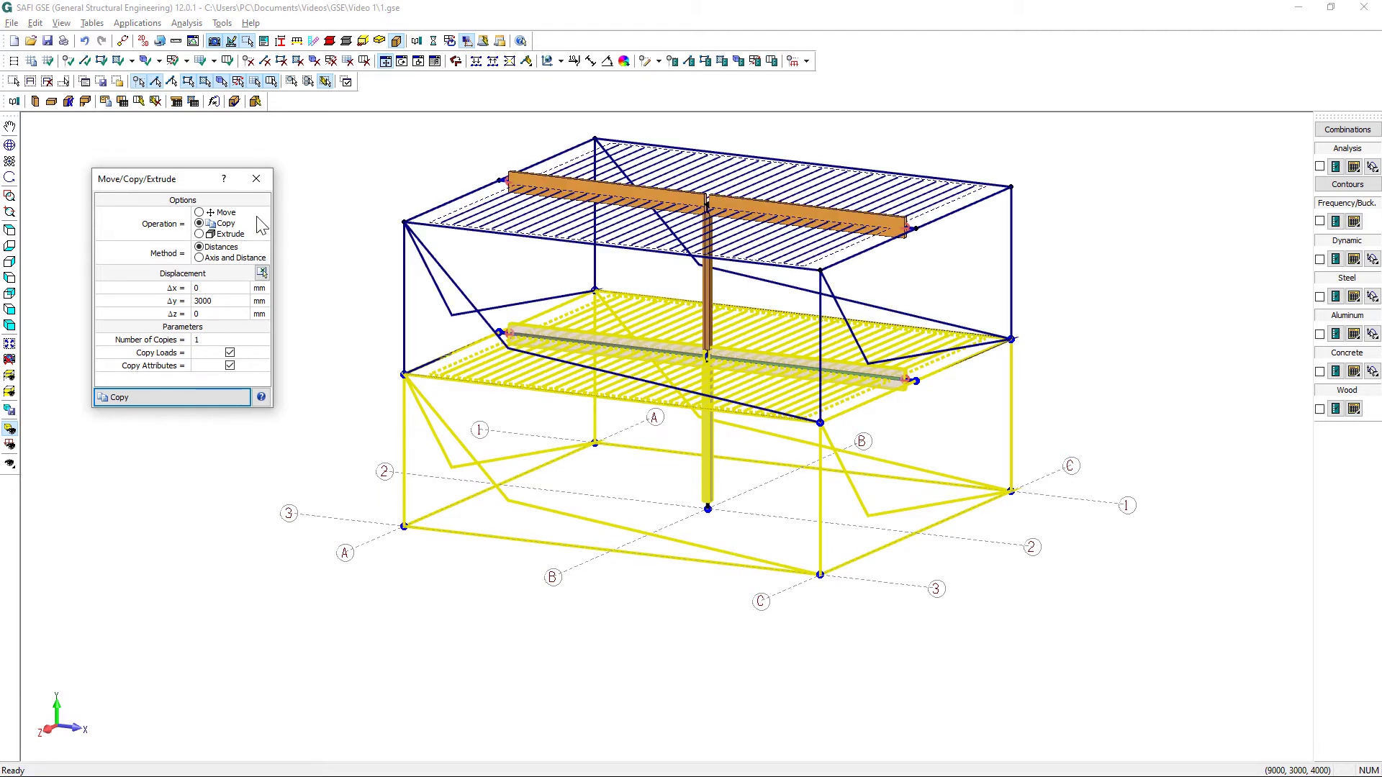
click(256, 179)
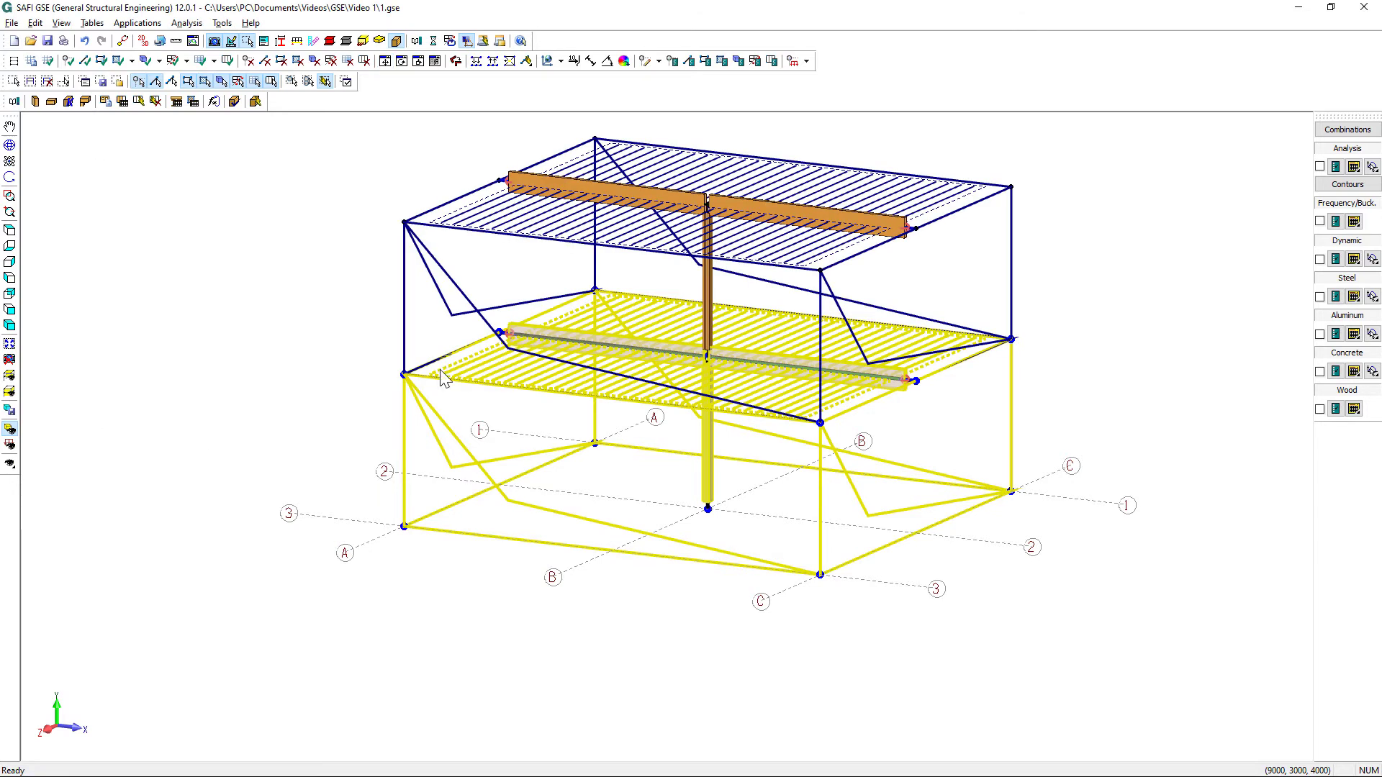
key(Escape)
mouse_move(504, 513)
middle_down()
mouse_move(534, 568)
mouse_move(496, 496)
middle_up()
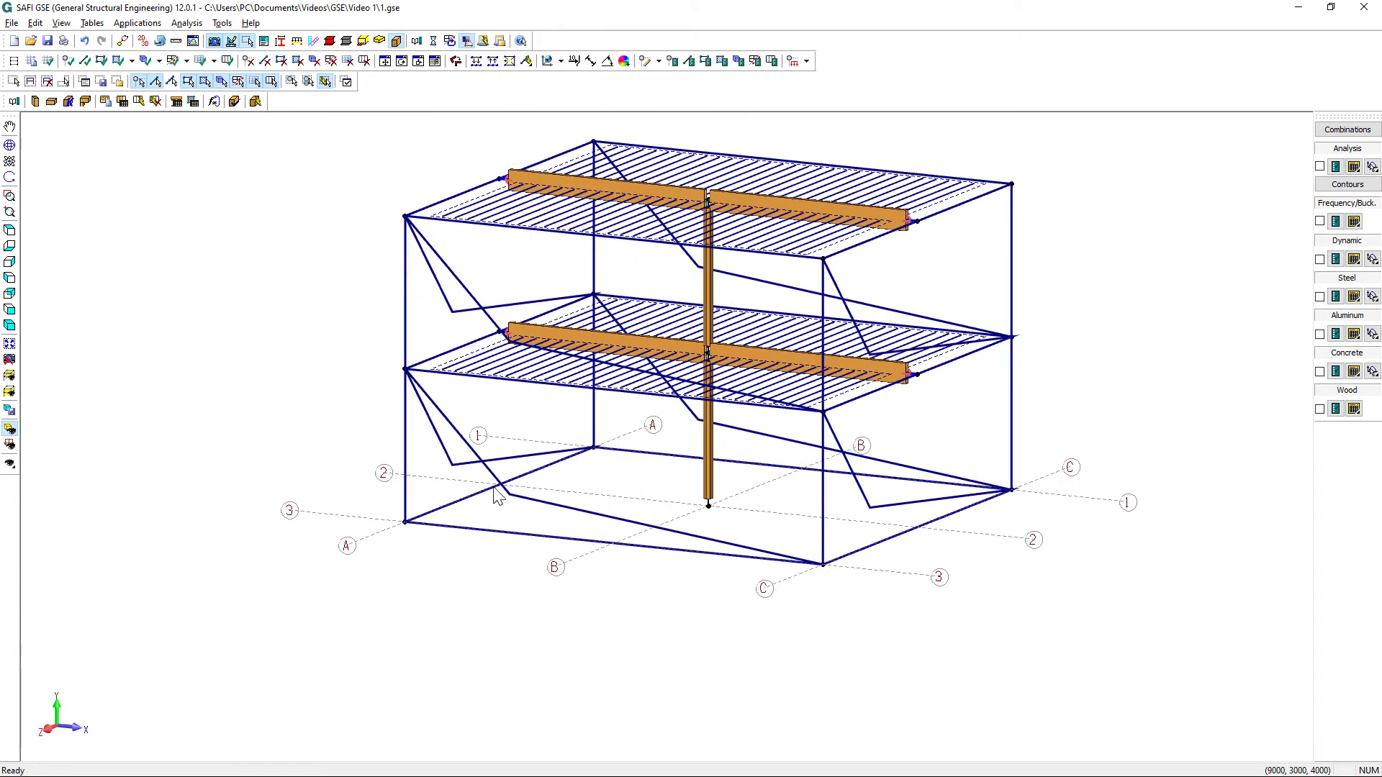
Step: Delete the door from upper-storey wall 5, keeping the windows at X 1000 and 6500 mm
double_click(458, 281)
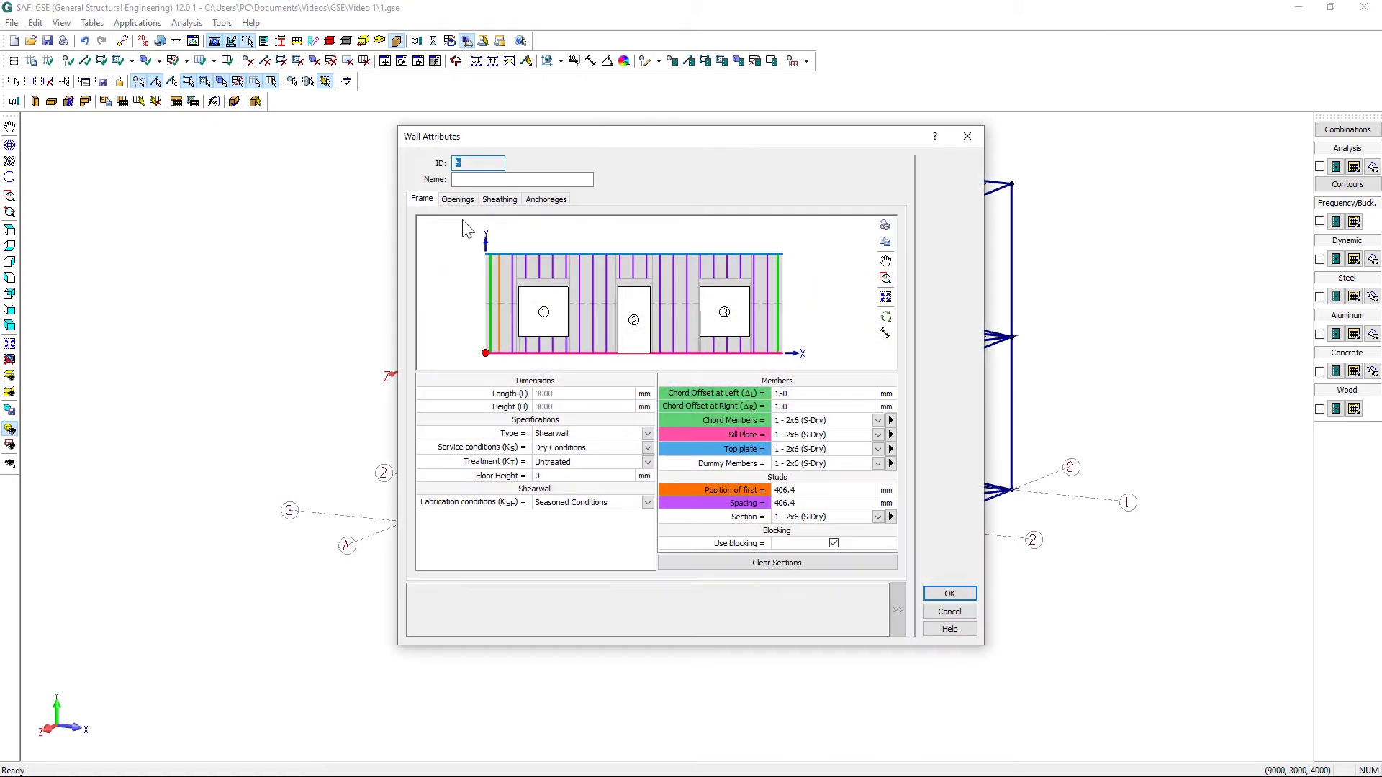
click(461, 201)
click(425, 446)
key(Delete)
key(Return)
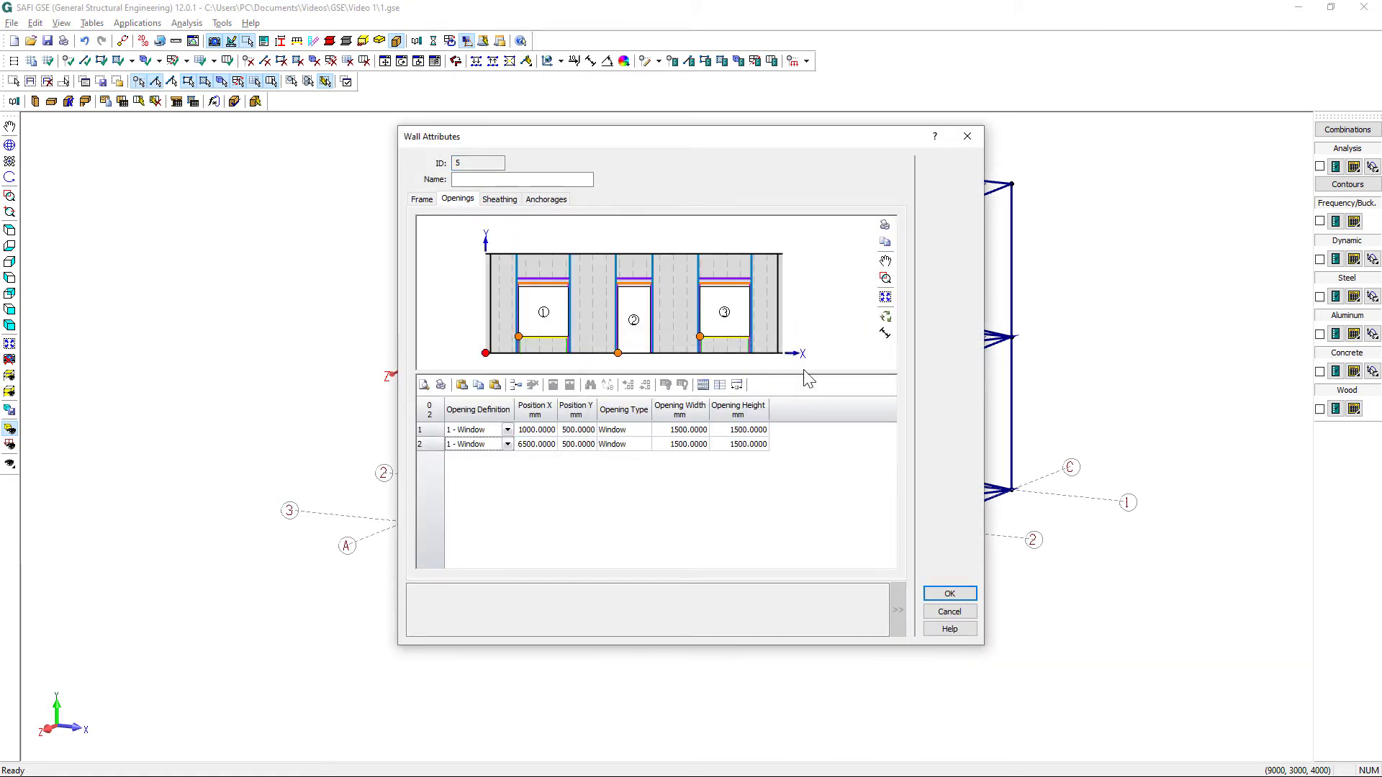
click(884, 317)
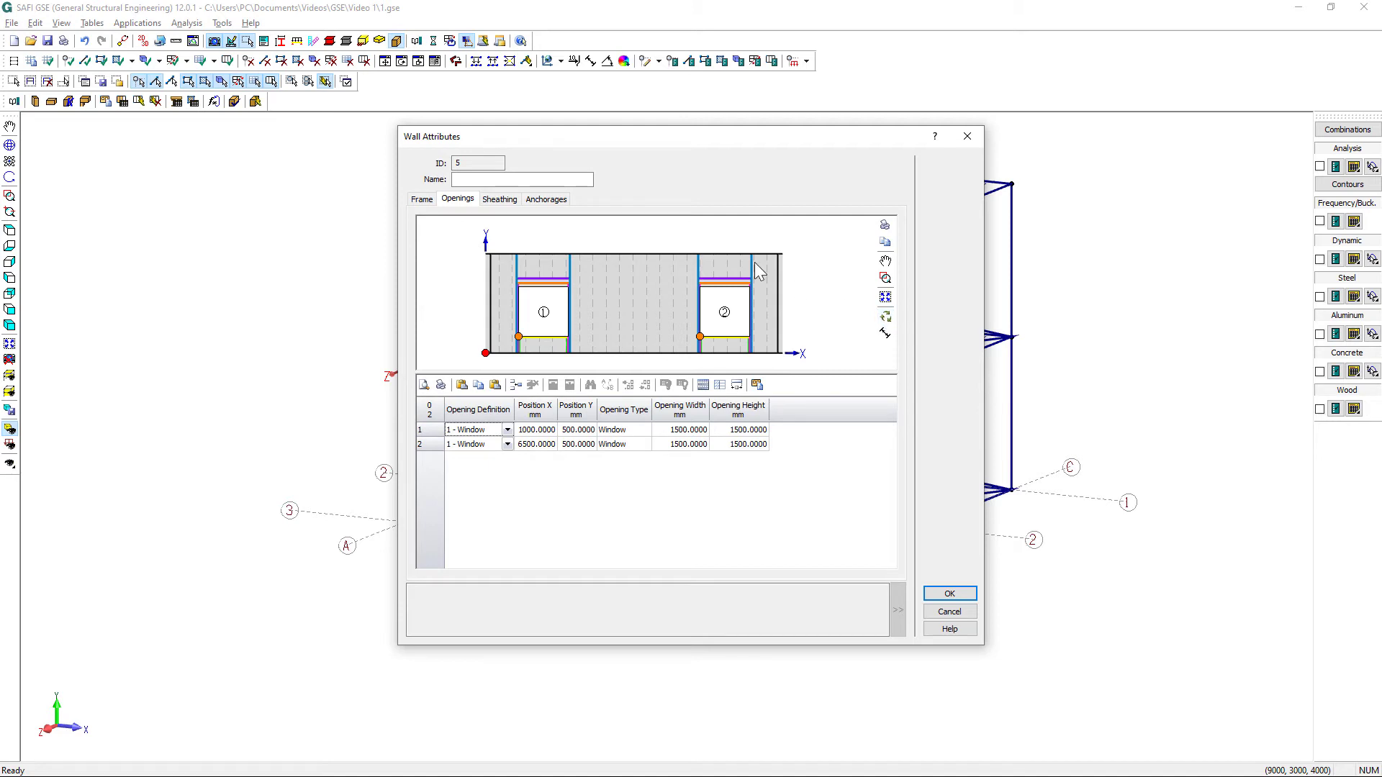
click(950, 593)
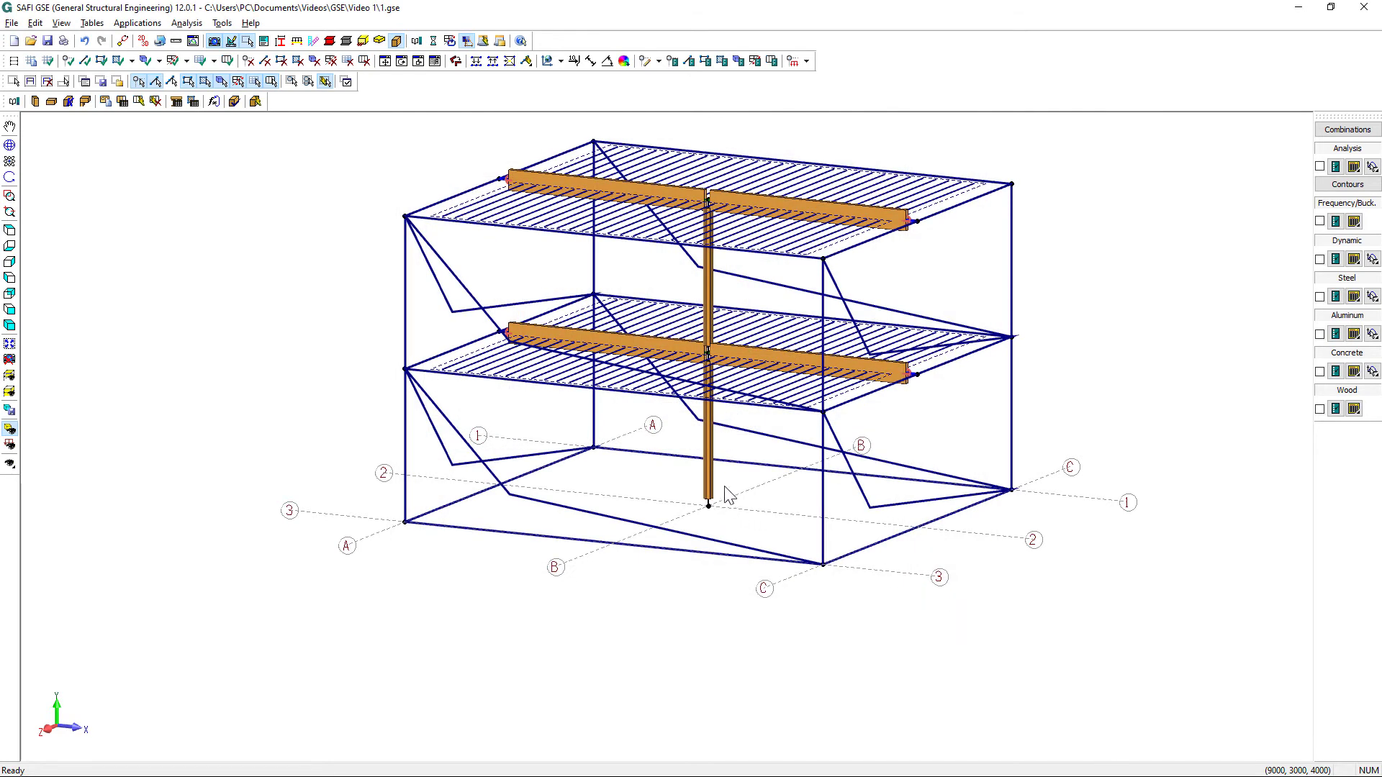
key(ctrl+a)
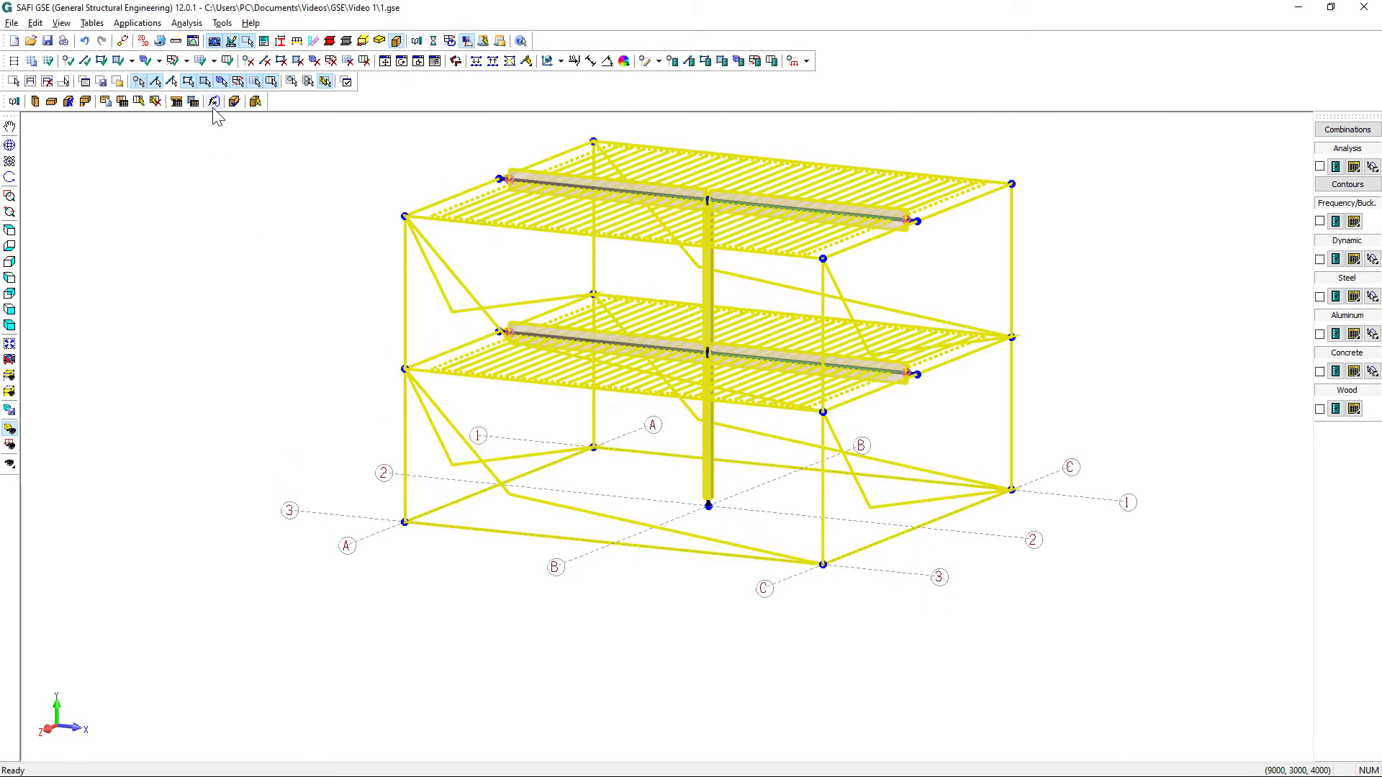
Step: Generate studs, plates and headers for every selected wall on both storeys and inspect them
click(144, 105)
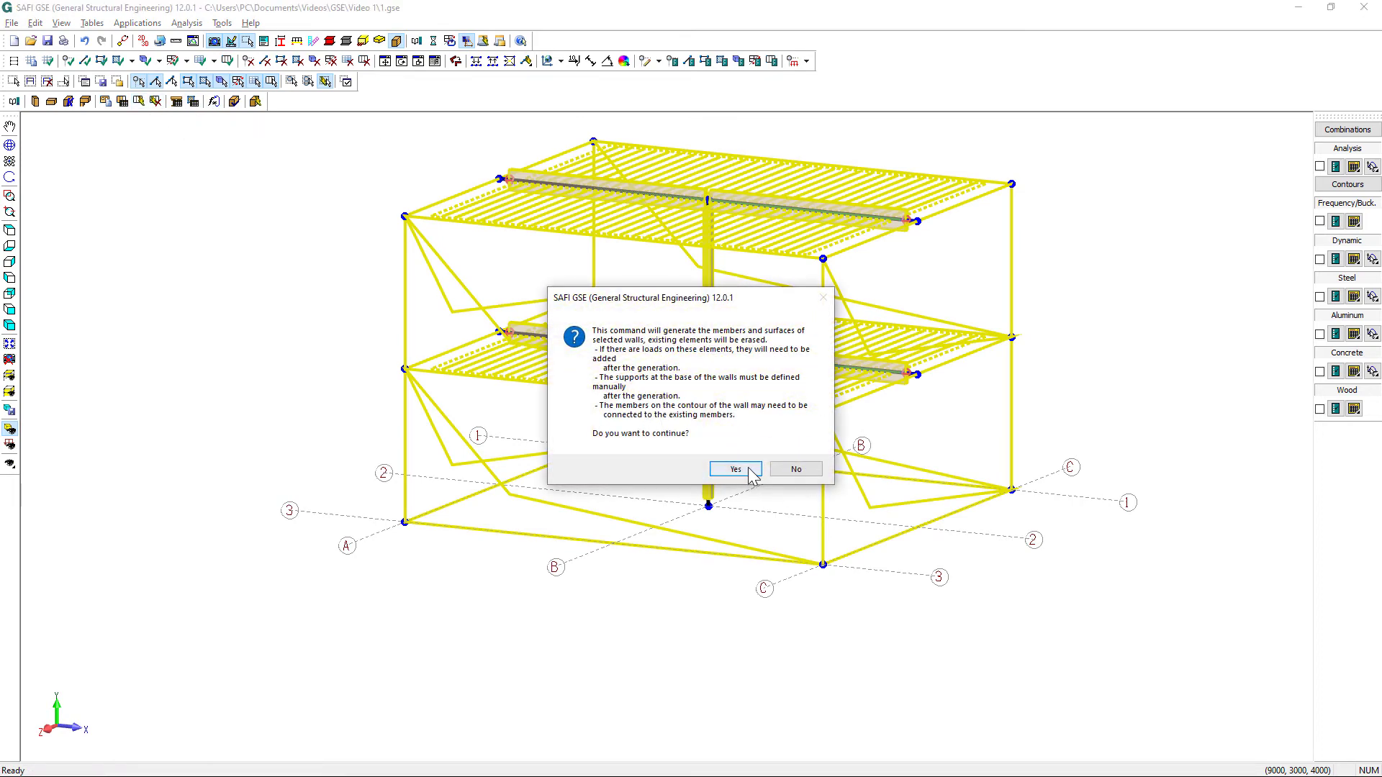
click(750, 472)
middle_drag(615, 523, 698, 524)
scroll(698, 524, up, 3)
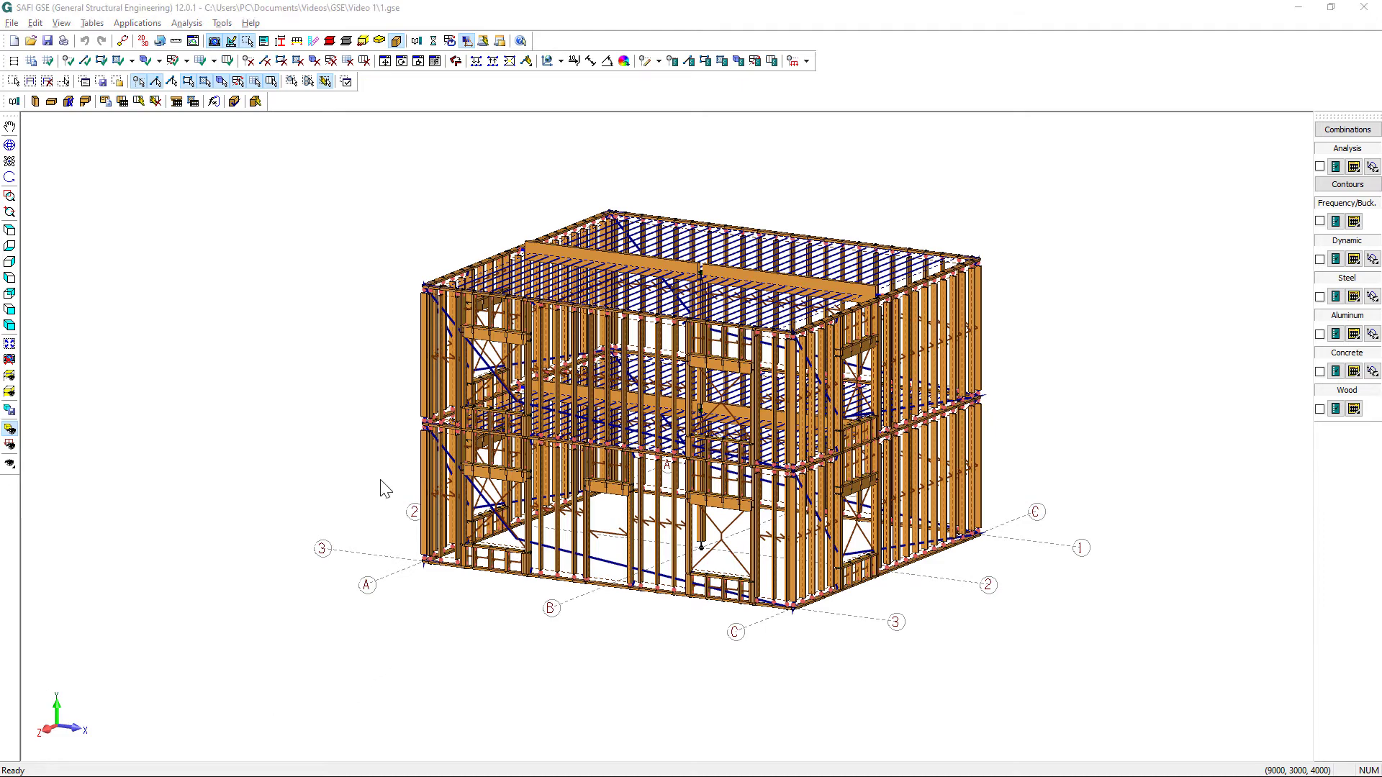
Step: Restrain the joints along the wall base against movement in X, Y and Z
middle_drag(386, 489, 309, 608)
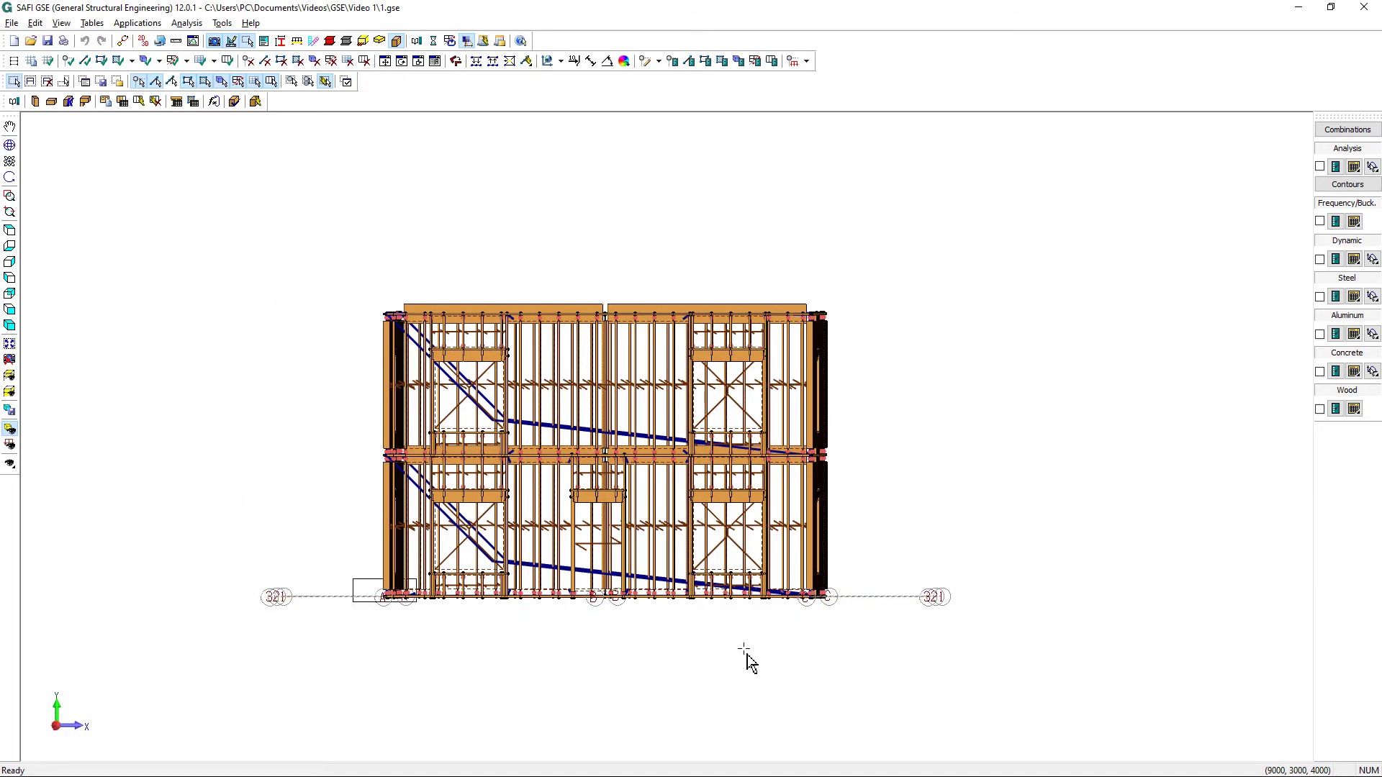
drag(822, 656, 935, 666)
right_click(823, 598)
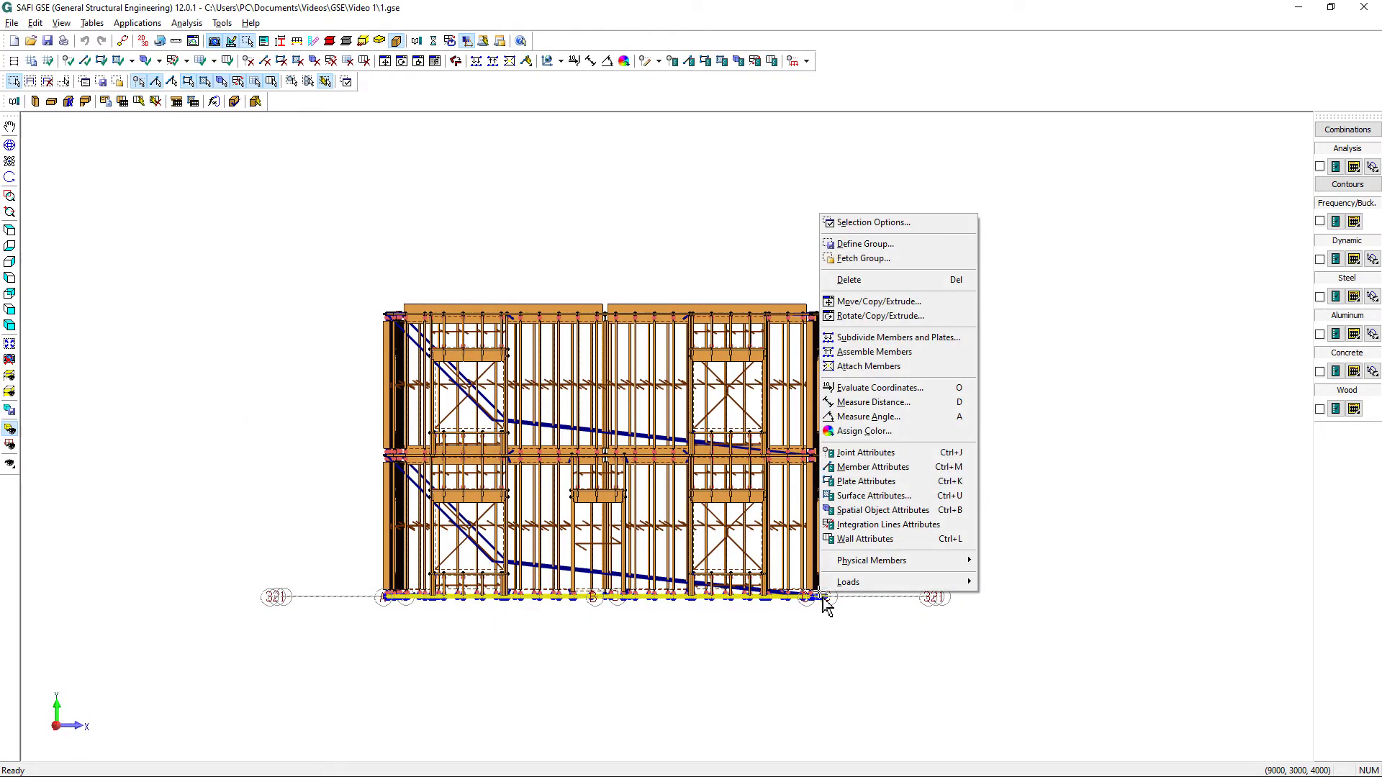
click(887, 453)
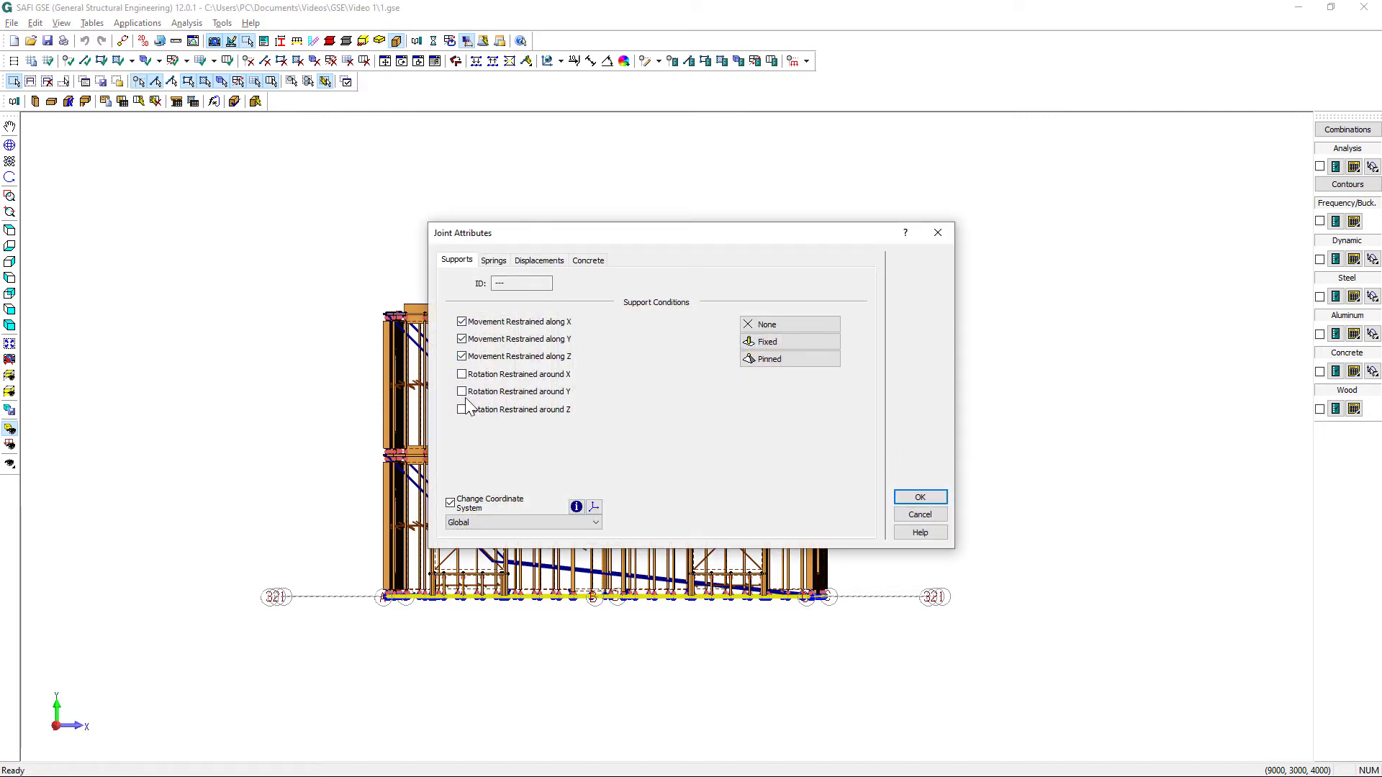
click(920, 497)
middle_drag(866, 462, 827, 484)
Step: In the Basic Loads table, set rows 1-3 to Dead, Live and Snow load types
scroll(617, 617, up, 3)
scroll(617, 618, down, 2)
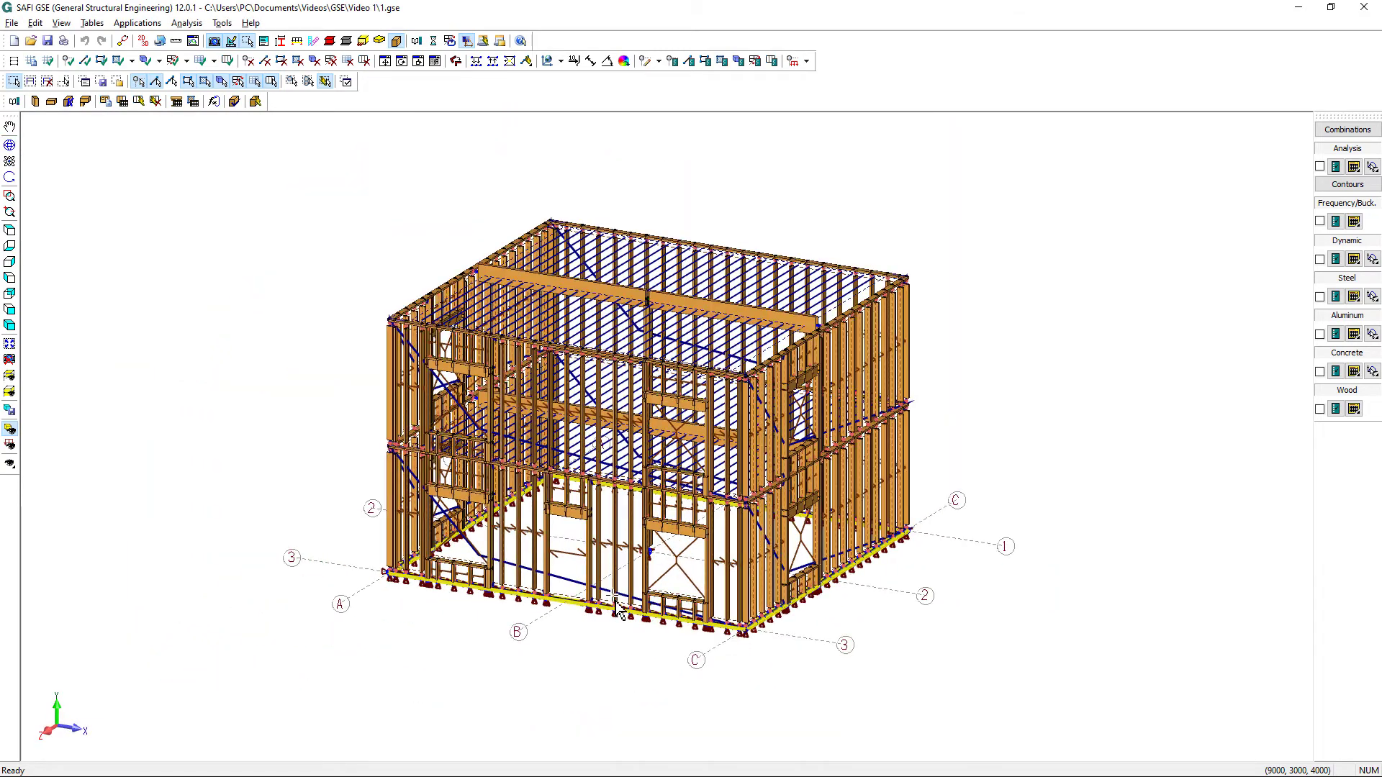
scroll(613, 585, up, 2)
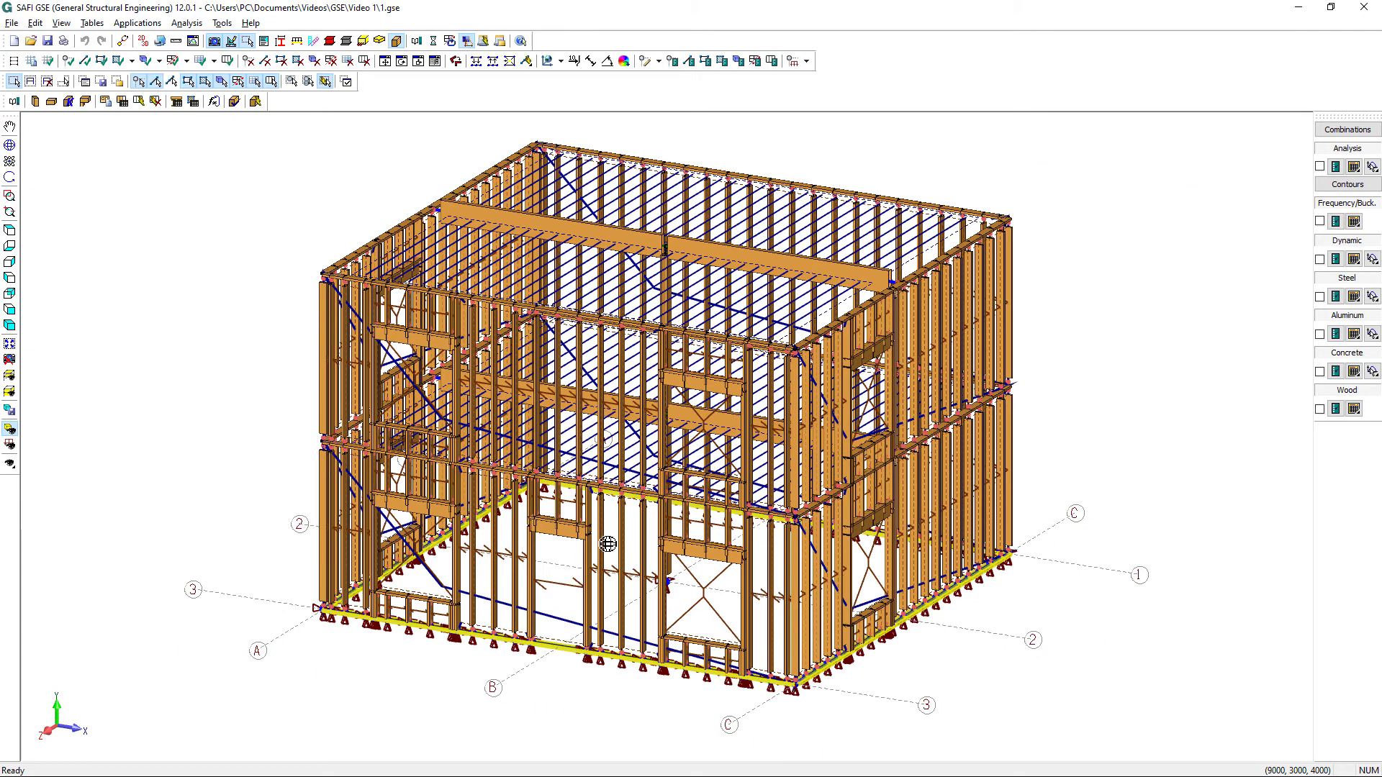
click(92, 23)
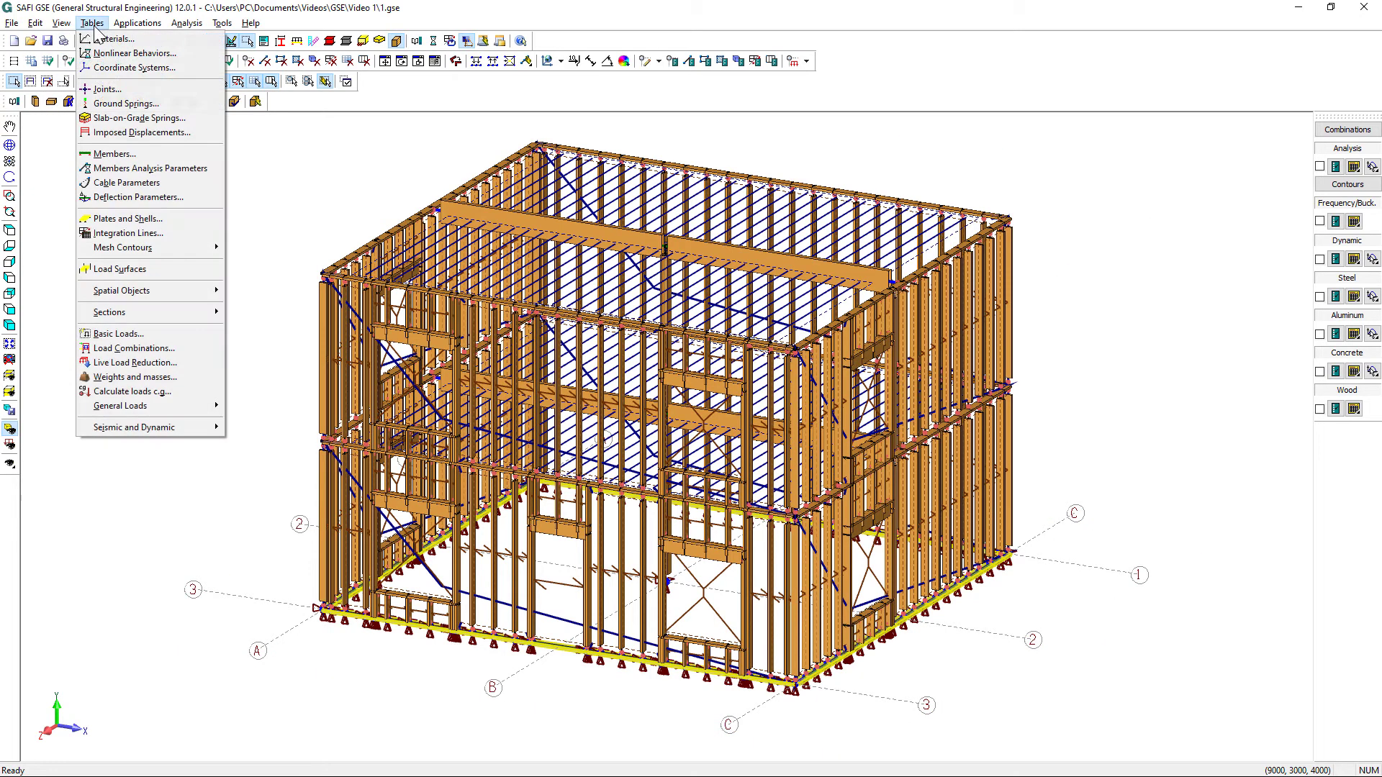
click(121, 334)
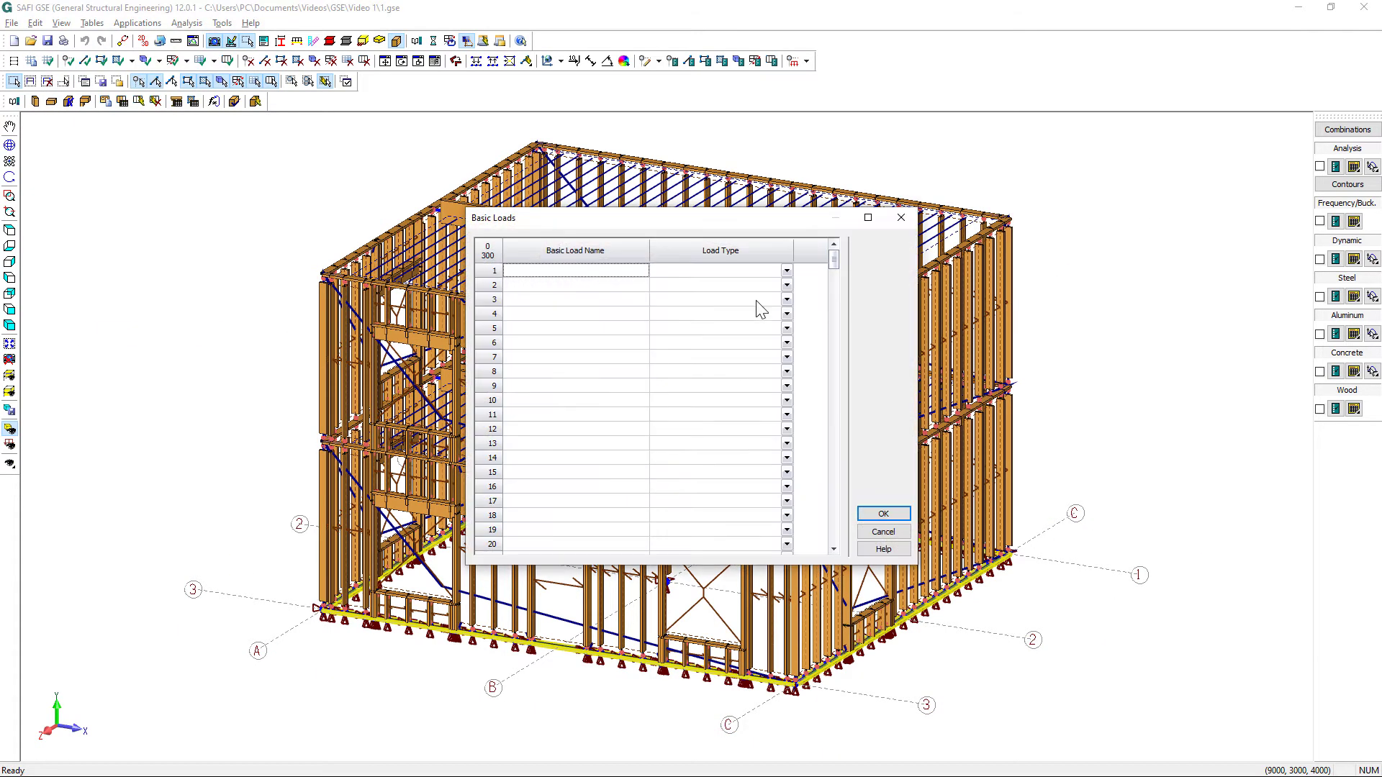
click(787, 271)
click(748, 309)
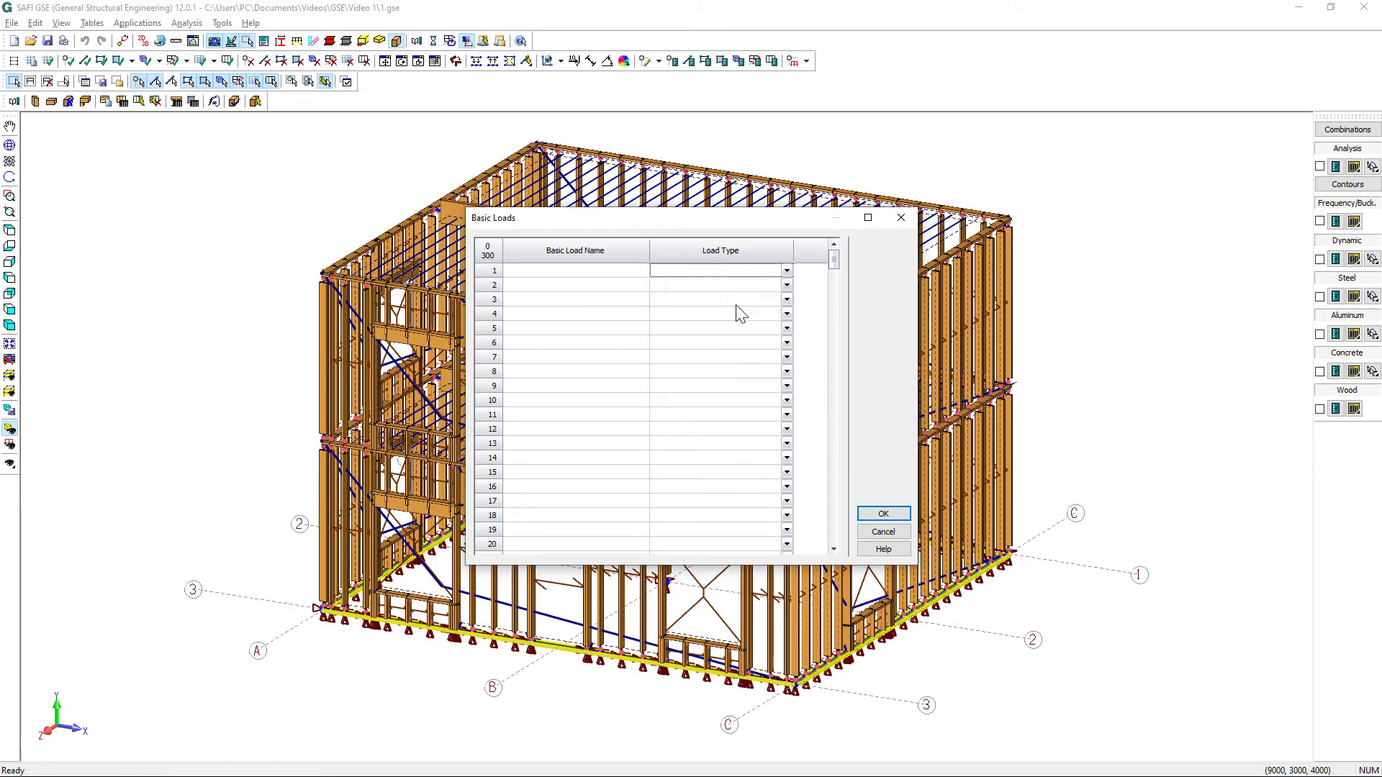
click(787, 285)
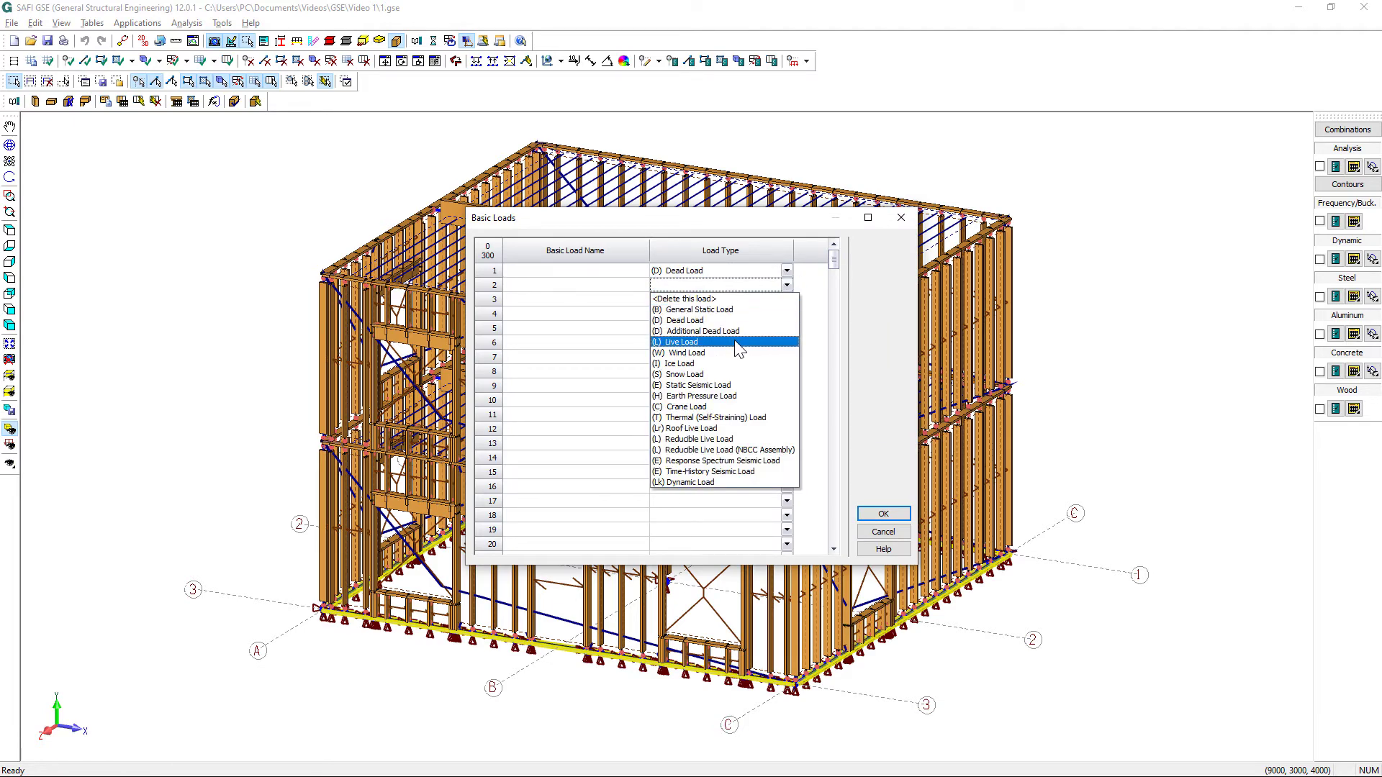
click(738, 343)
click(787, 299)
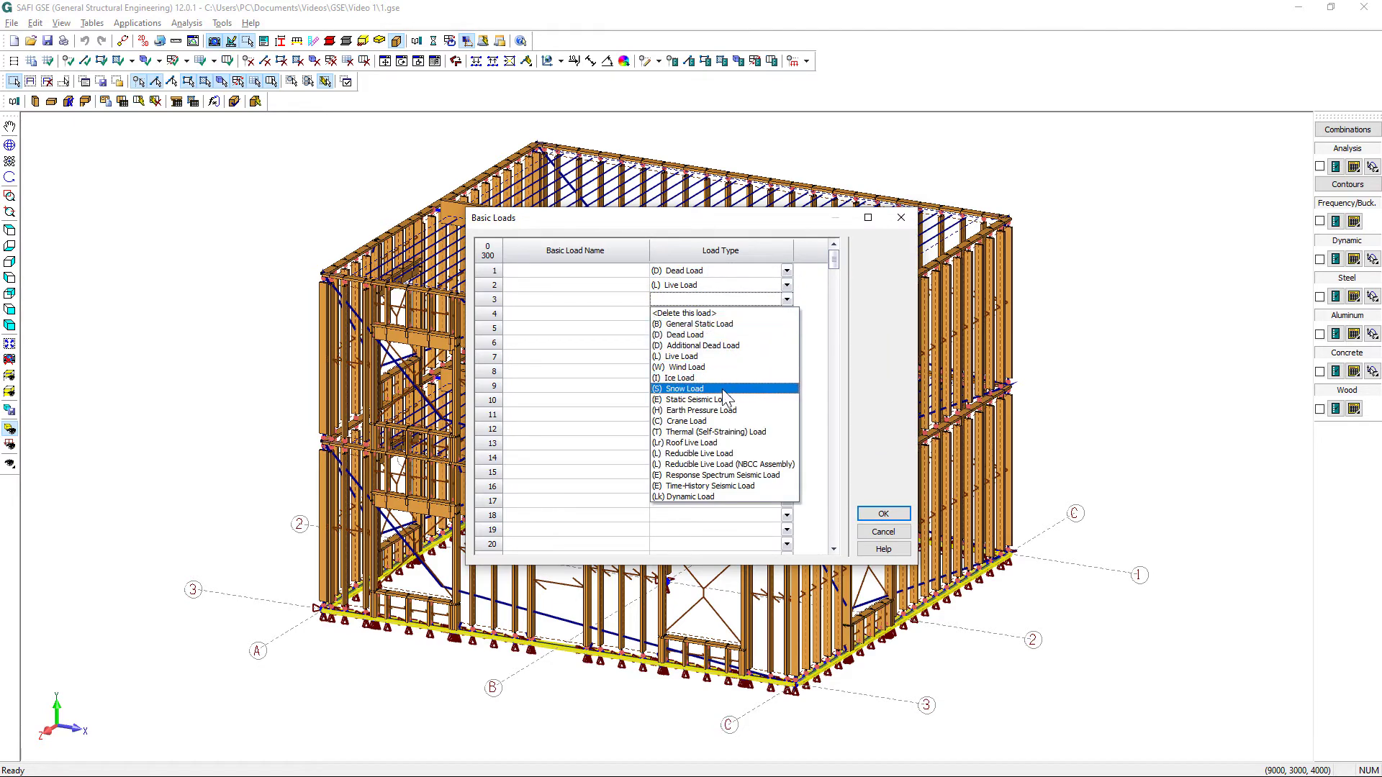
click(723, 391)
Step: Name the three basic loads Dead, Live and Snow and confirm the table
click(605, 273)
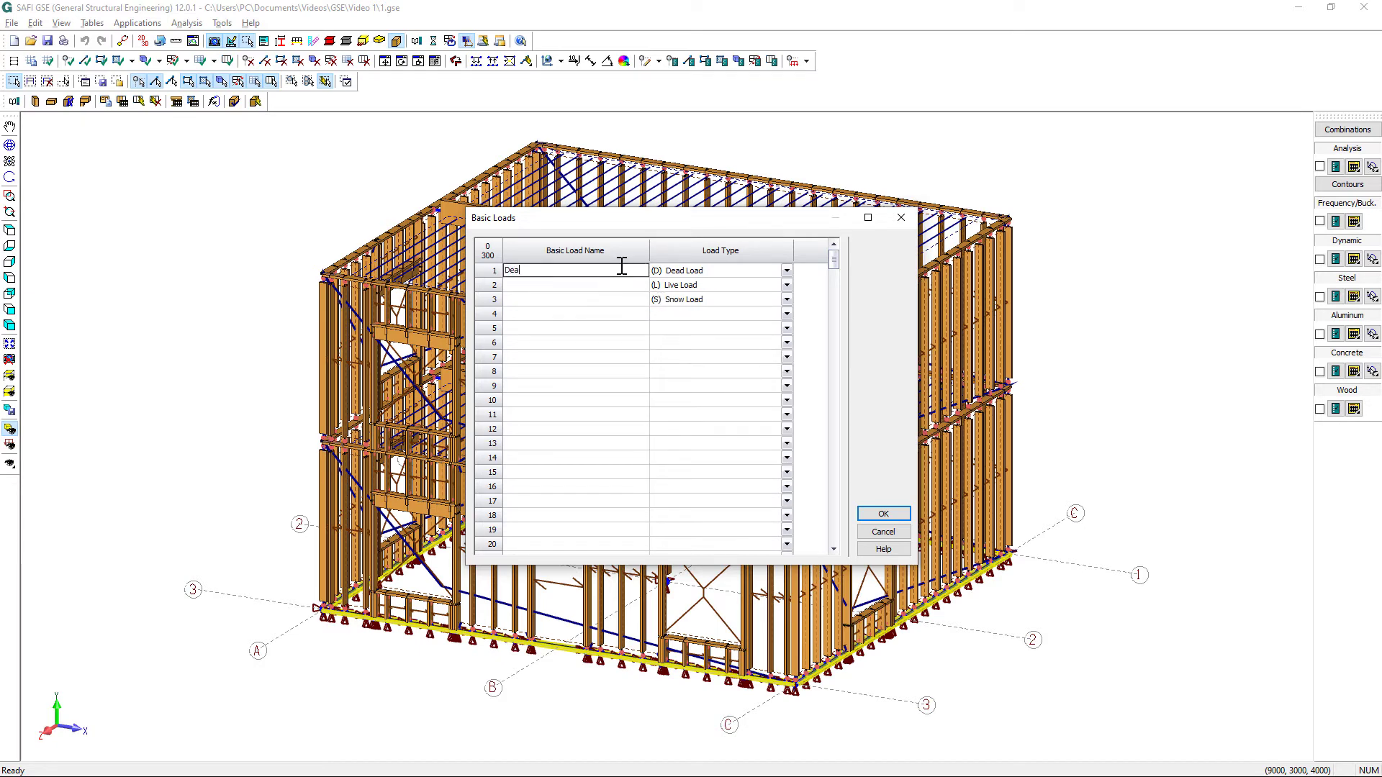
key(Return)
key(Return)
text(Snow)
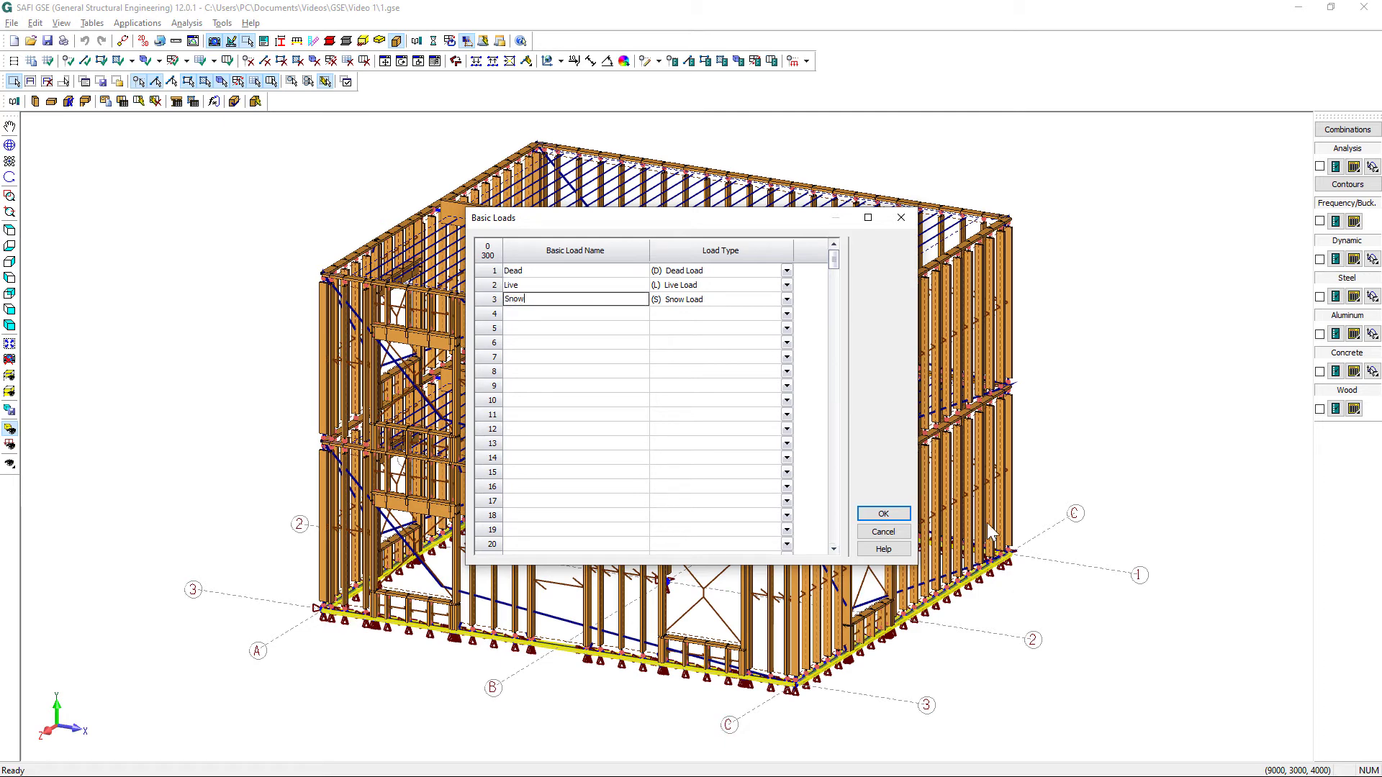
click(894, 517)
click(91, 22)
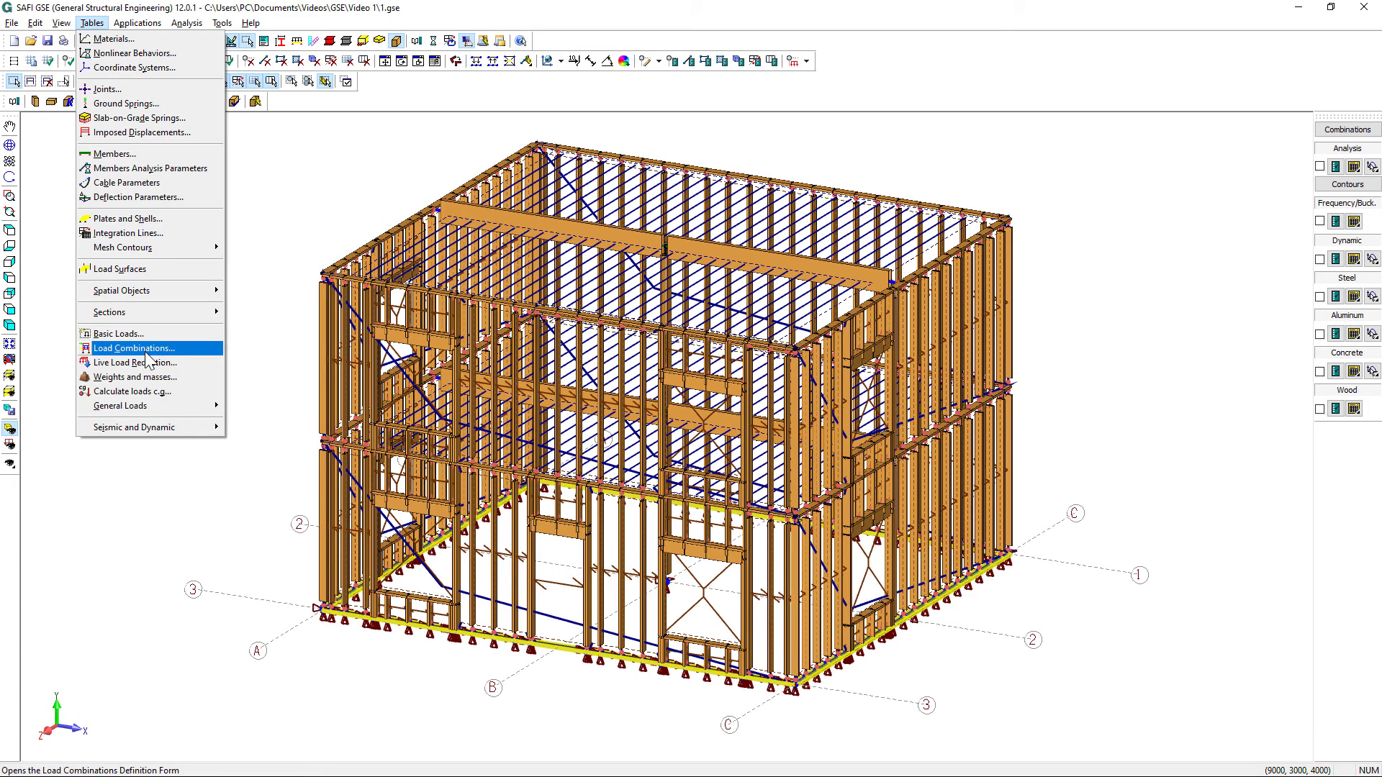
Step: Use the wizard to generate six NBCC-2015 combinations, from D to S: D+L+S, and accept them
click(146, 350)
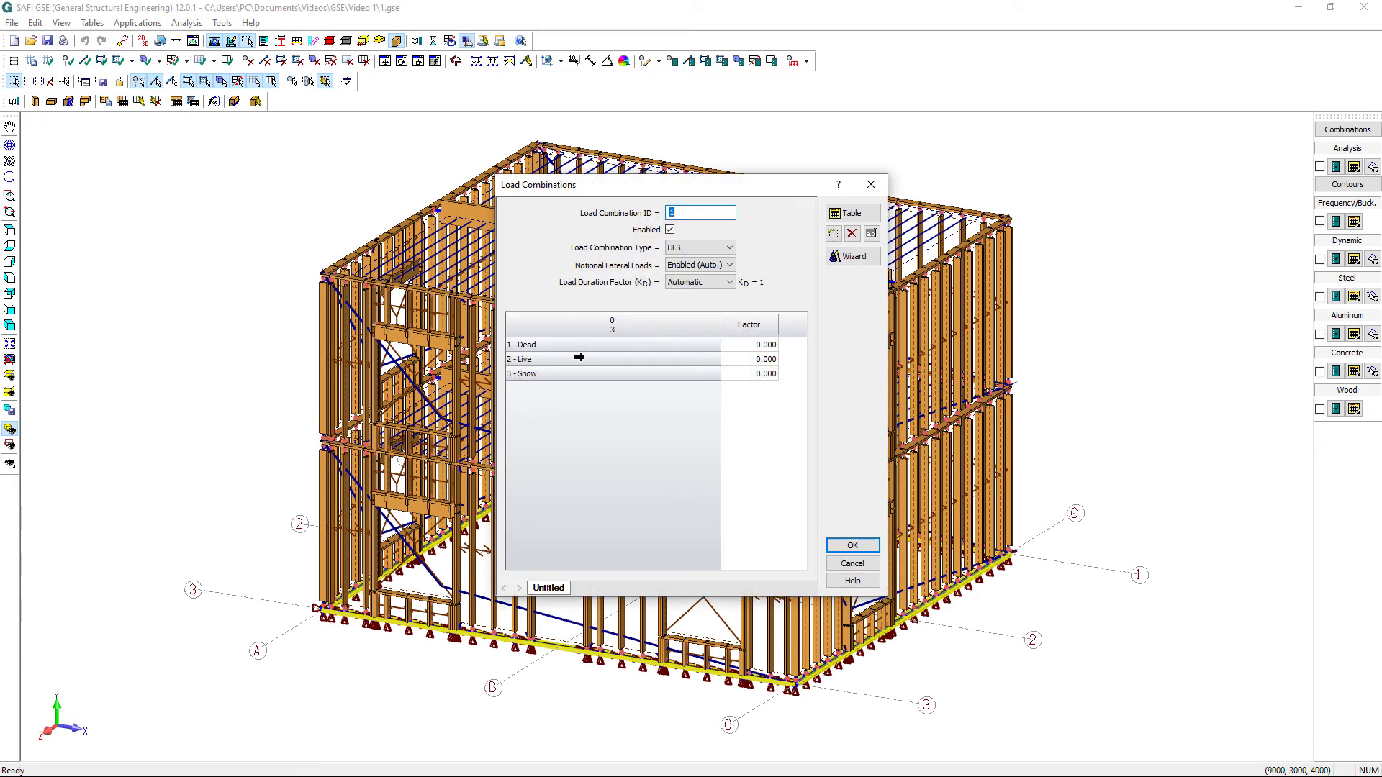
click(852, 256)
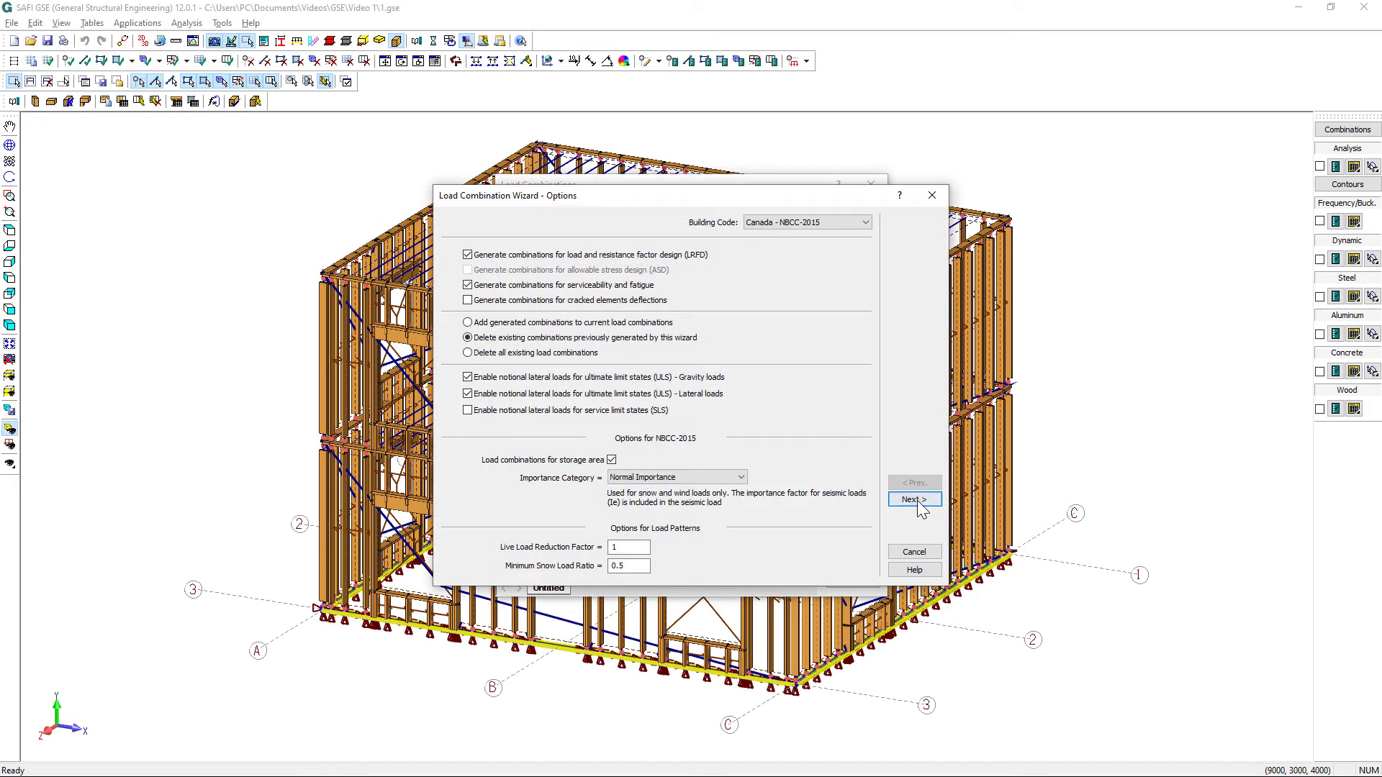
click(914, 499)
click(914, 500)
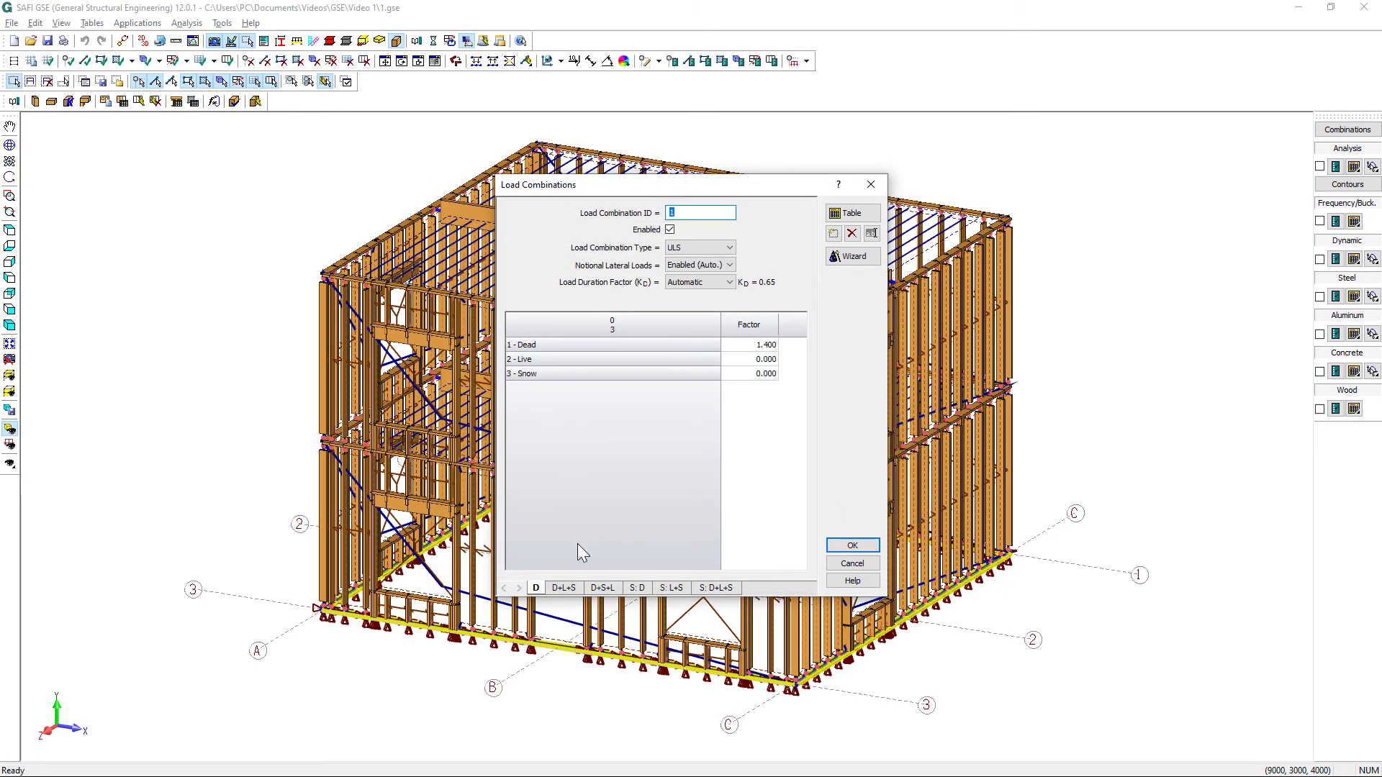
click(637, 587)
click(670, 588)
click(716, 588)
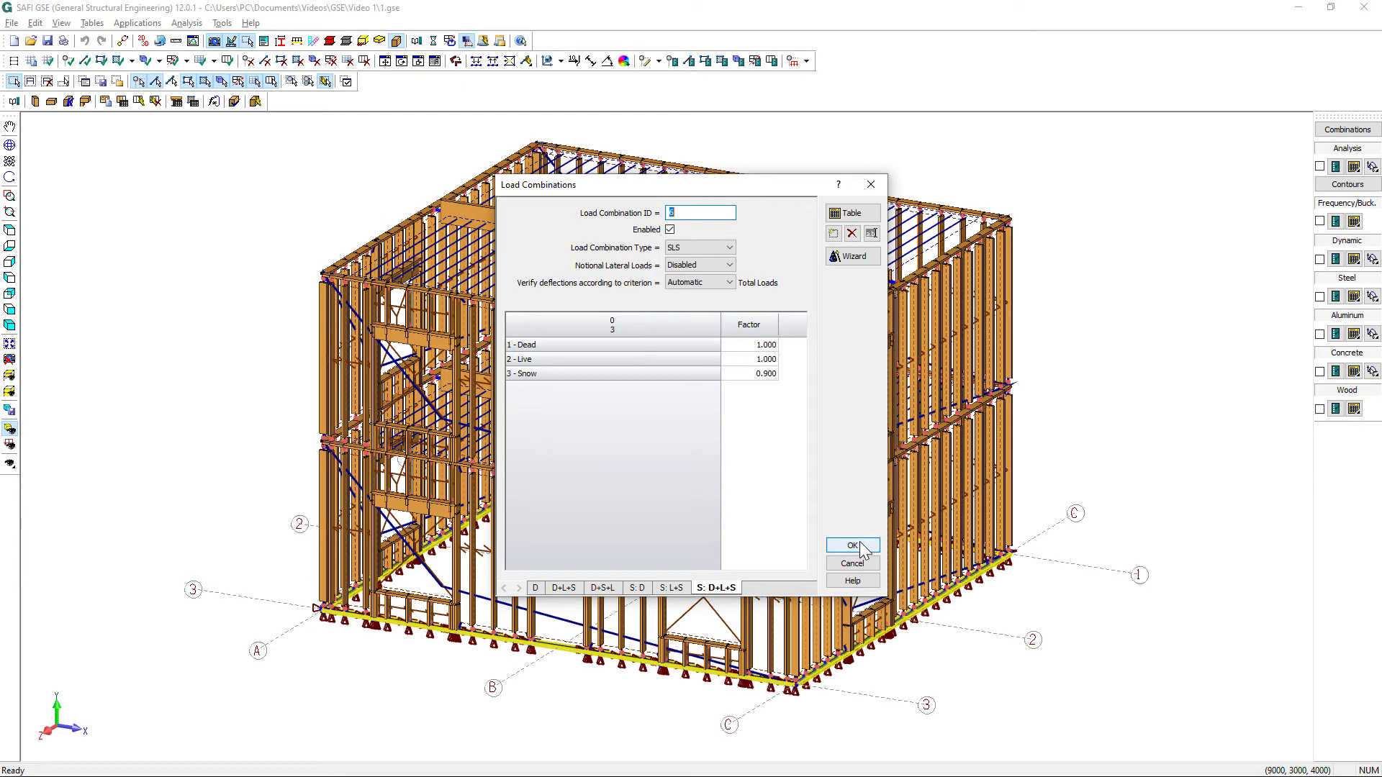
click(853, 546)
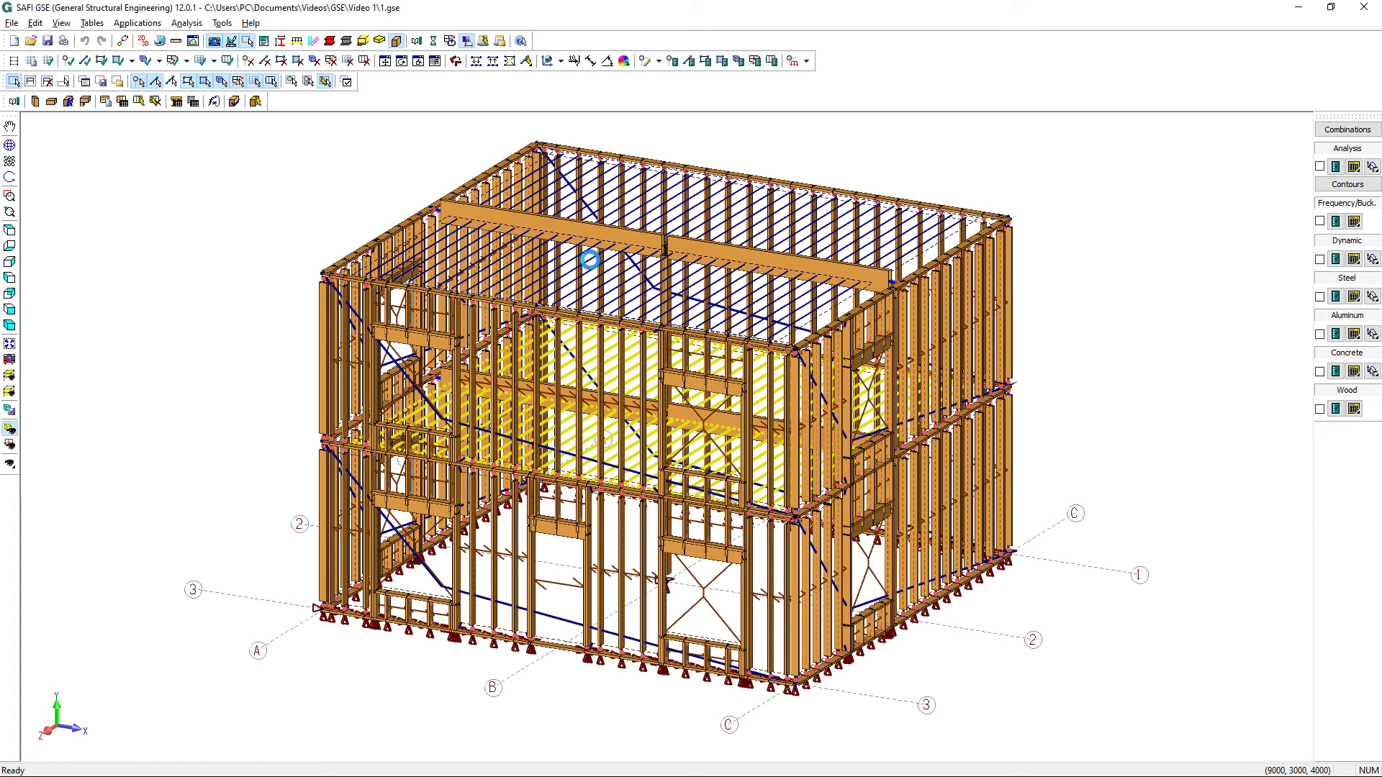
Step: Apply a -0.5 kN/m2 Dead surface pressure to both the roof and the floor
click(615, 190)
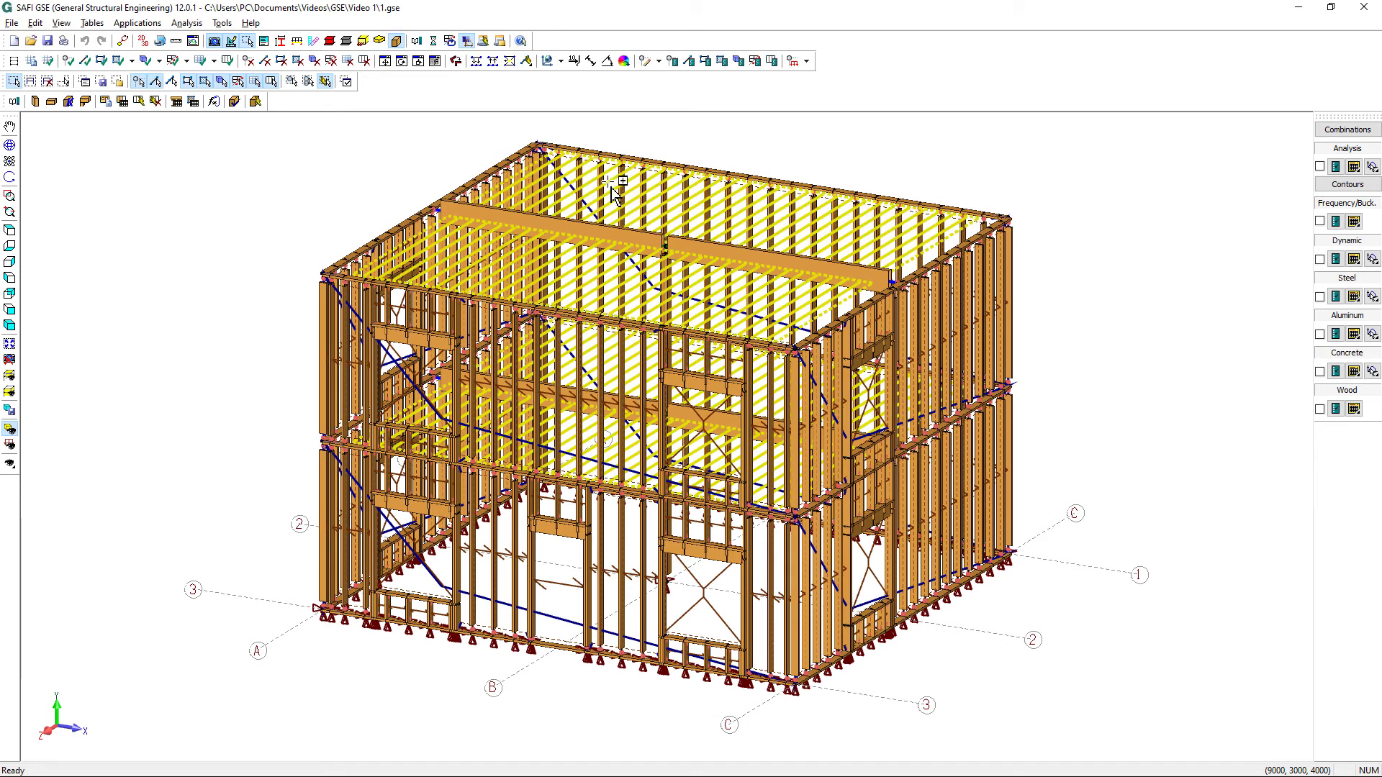
click(796, 61)
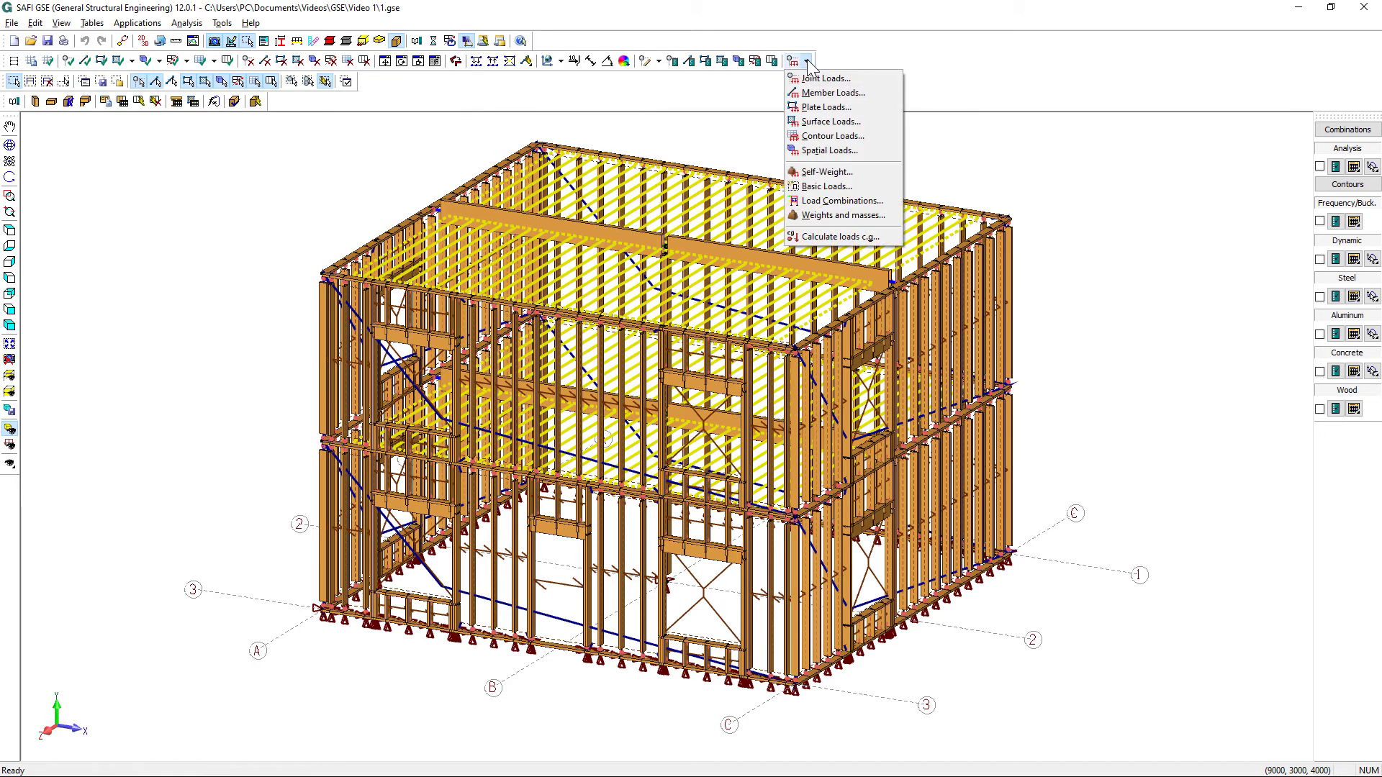
click(862, 127)
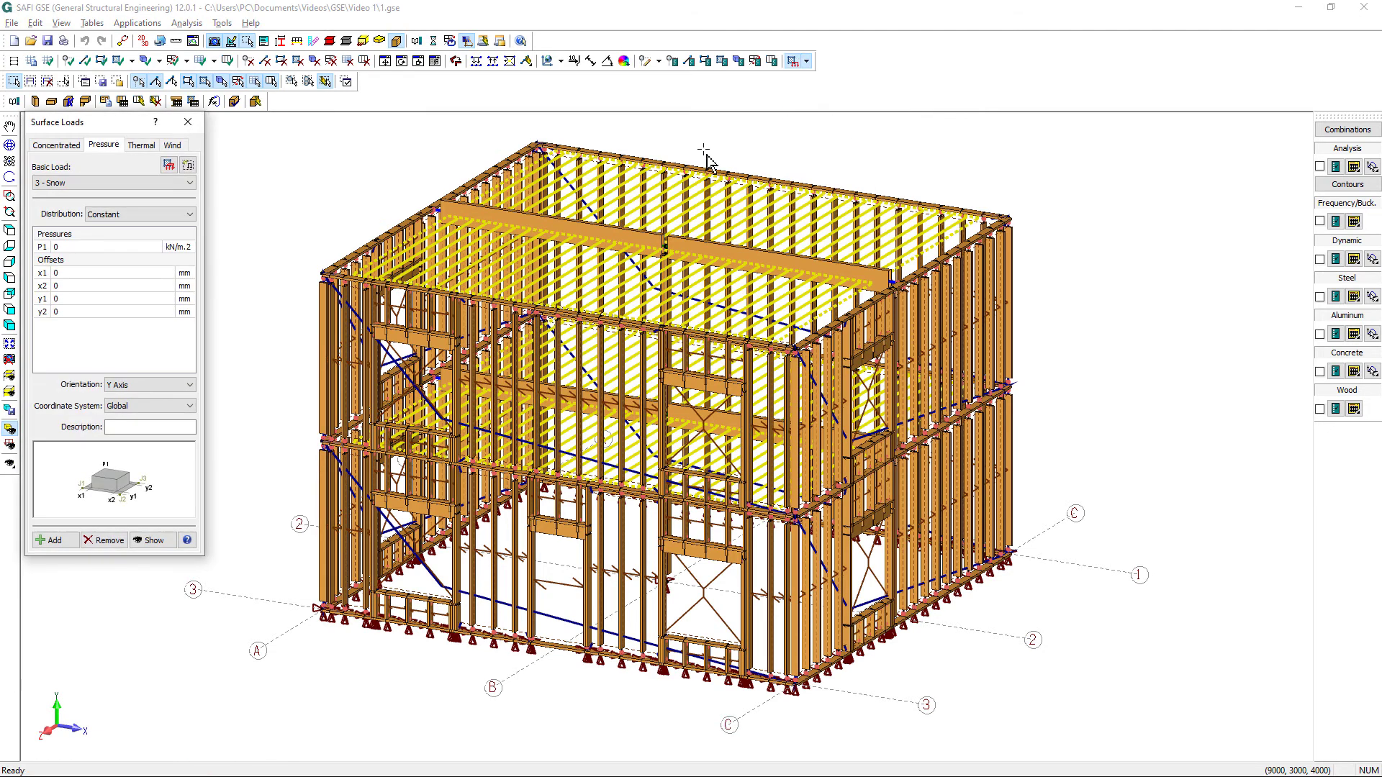
click(85, 184)
click(85, 195)
click(55, 540)
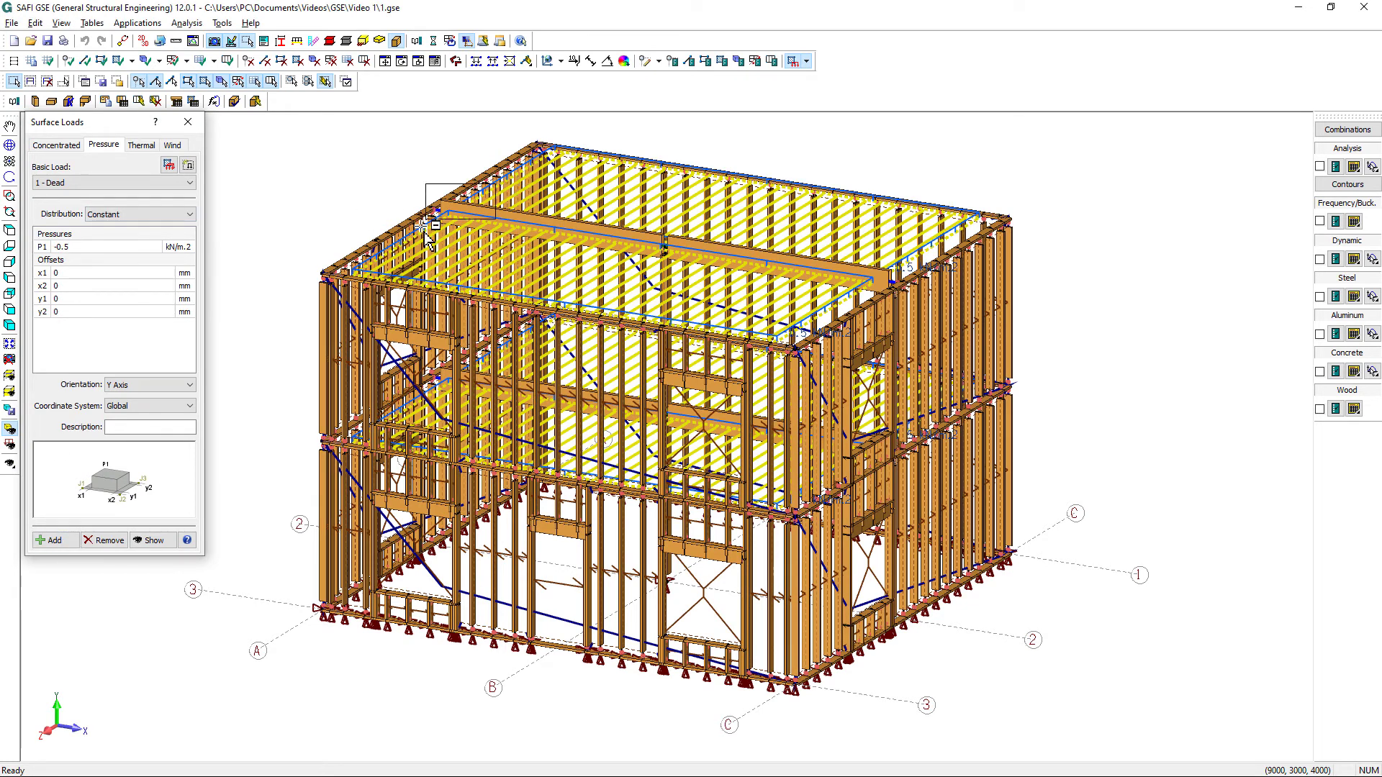
Step: Apply a -2.4 kN/m2 Live surface pressure to the floor only
click(506, 184)
click(144, 182)
click(79, 204)
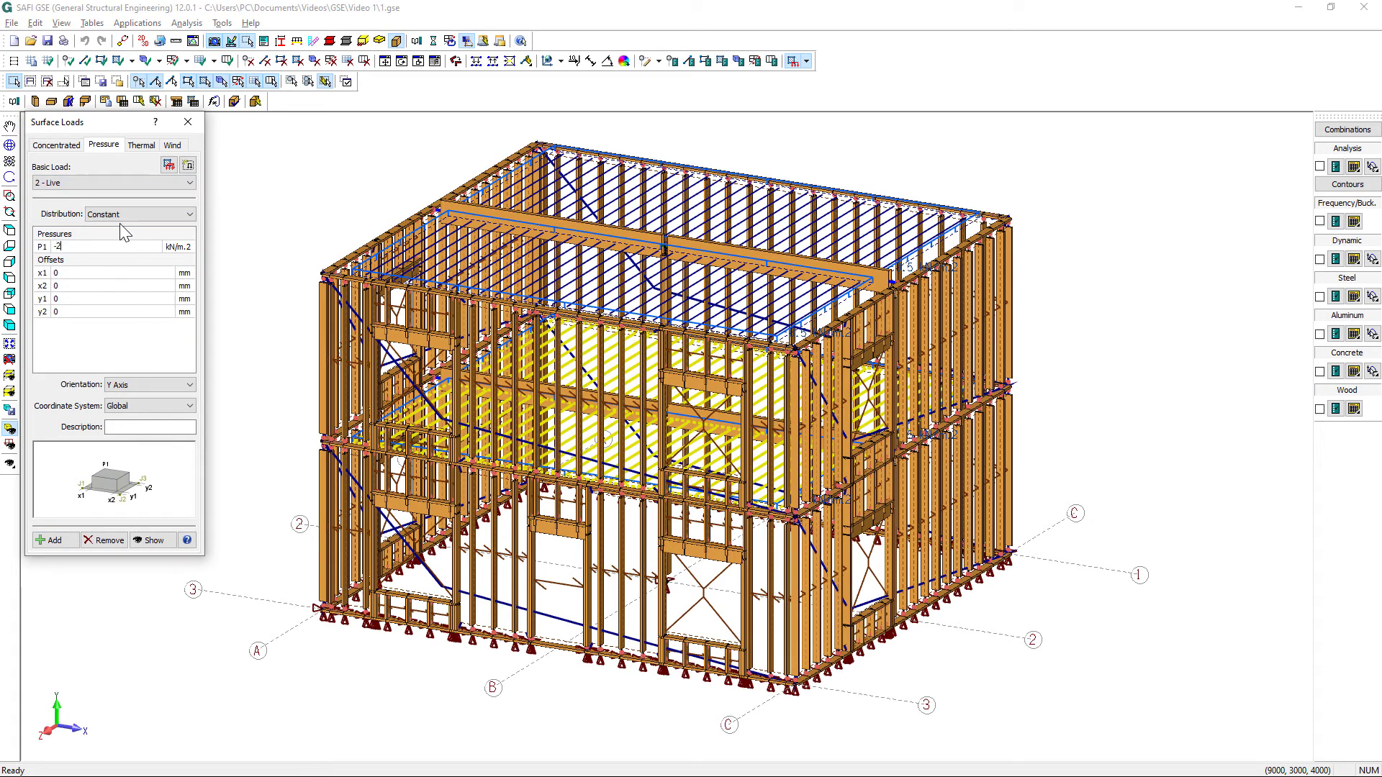
click(50, 540)
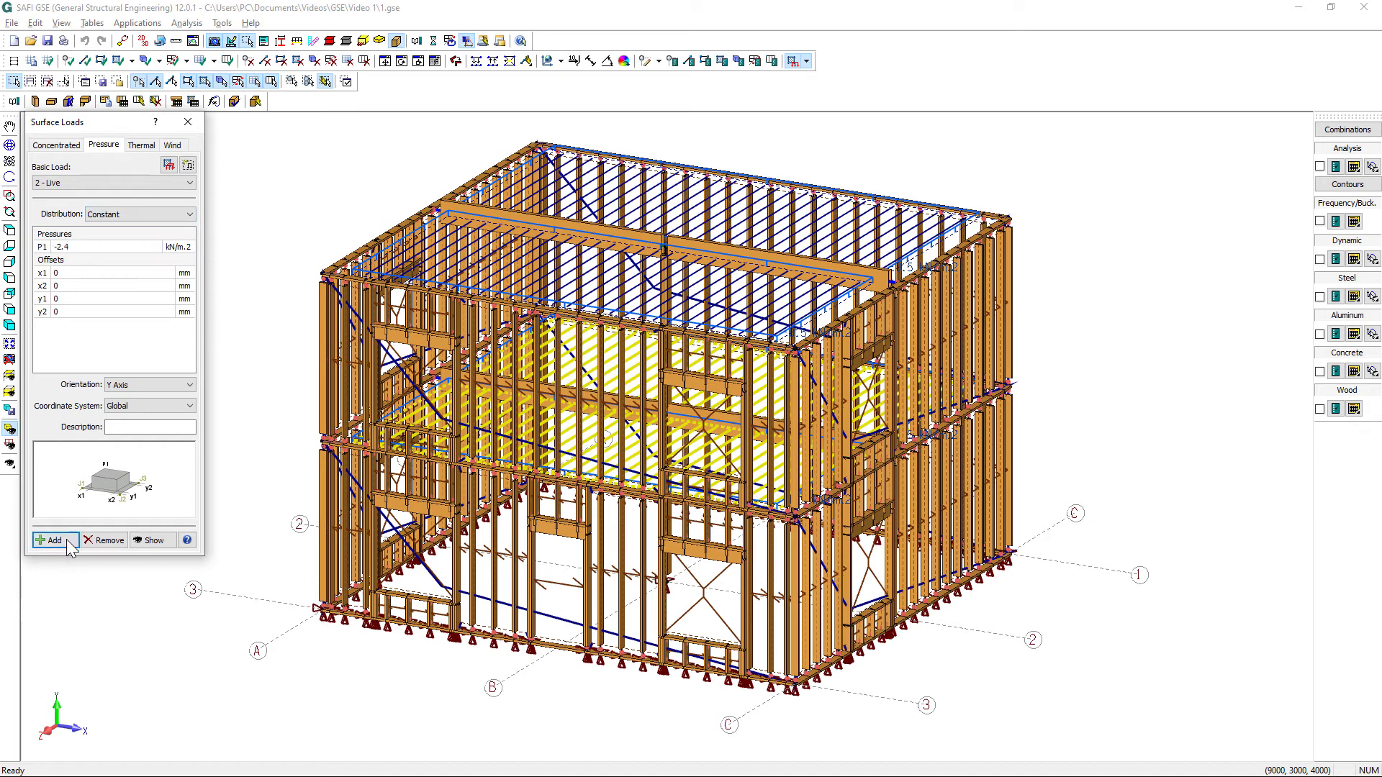
Step: Apply a -3.2 kN/m2 Snow surface pressure to the roof, then close the surface loads panel
click(596, 184)
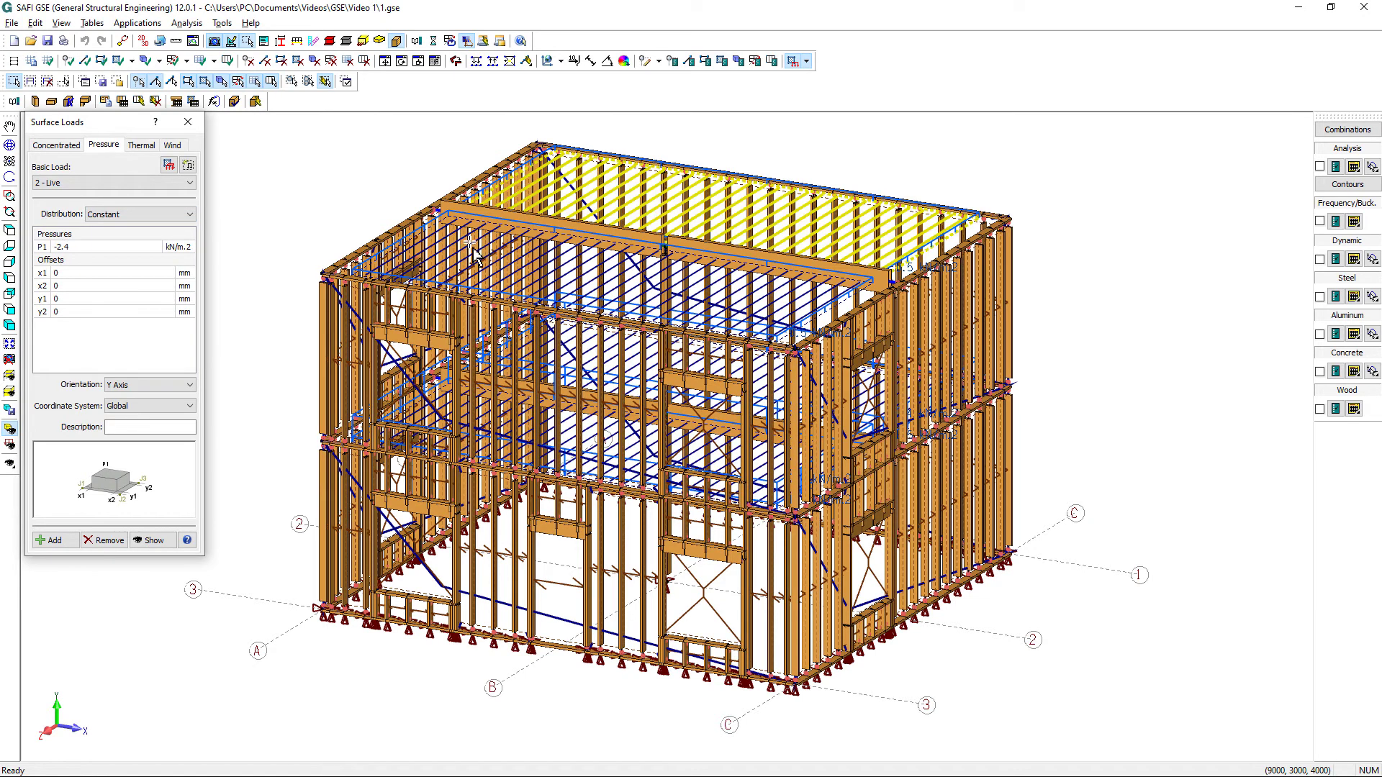
ctrl+click(592, 272)
click(92, 183)
click(86, 214)
click(118, 242)
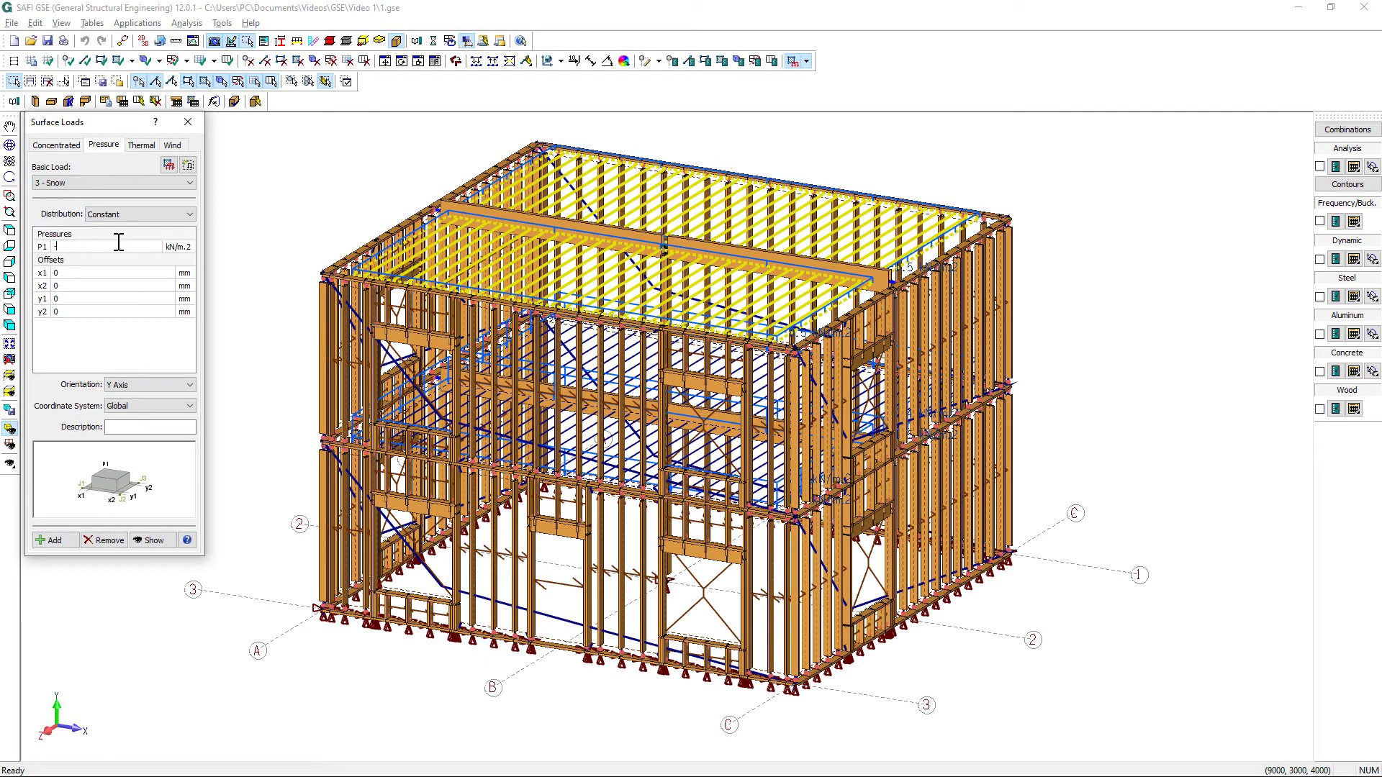
click(56, 541)
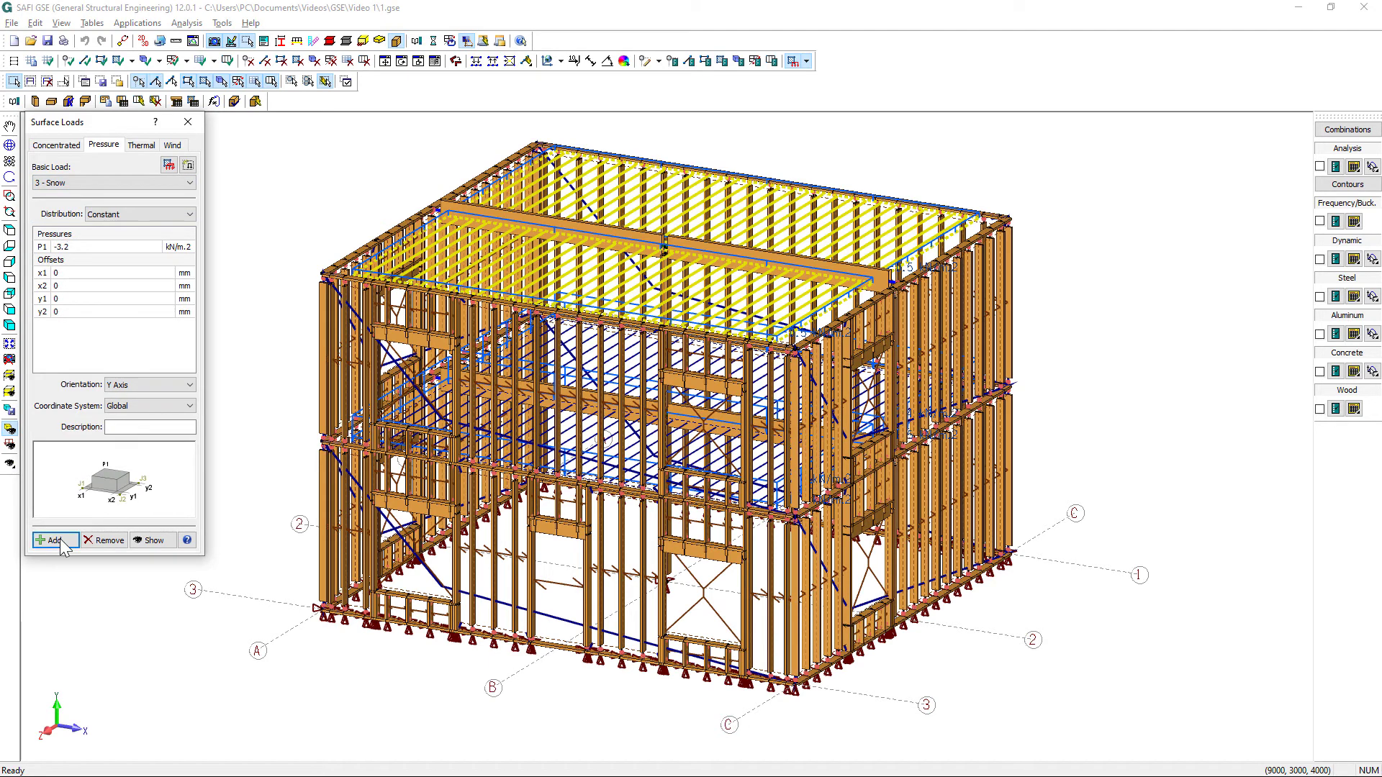
click(195, 124)
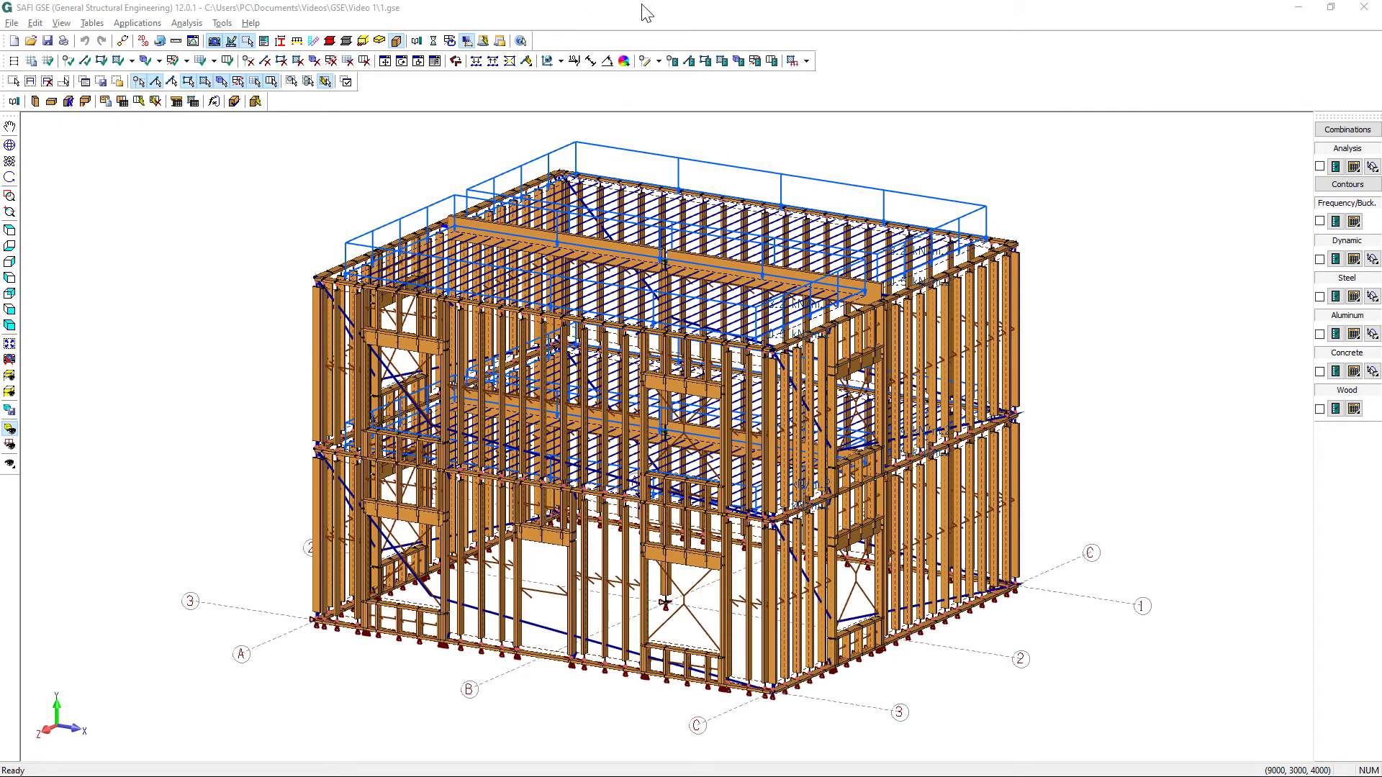
Step: Run the static linear analysis with Verification - Wood (CSA O86-14), saving changes first
click(434, 40)
click(875, 203)
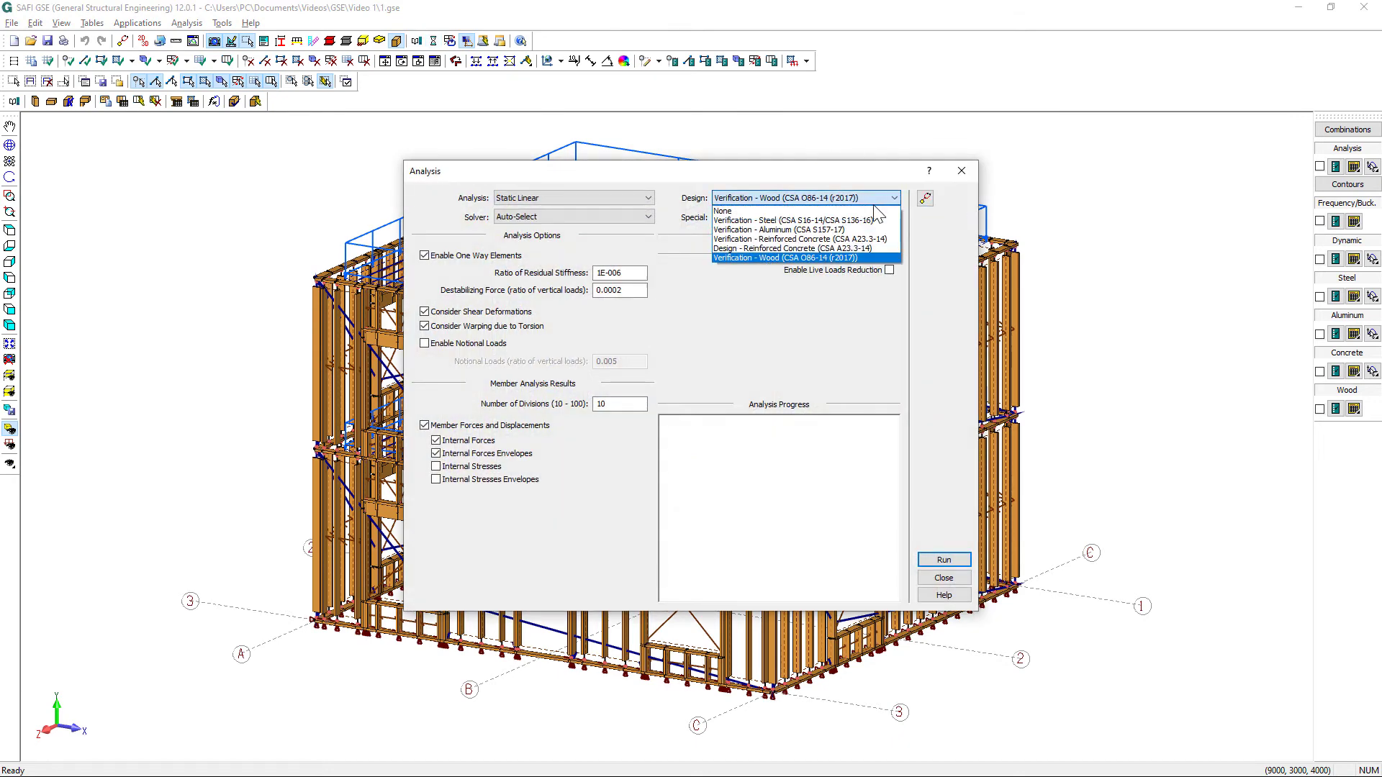
click(852, 257)
click(941, 559)
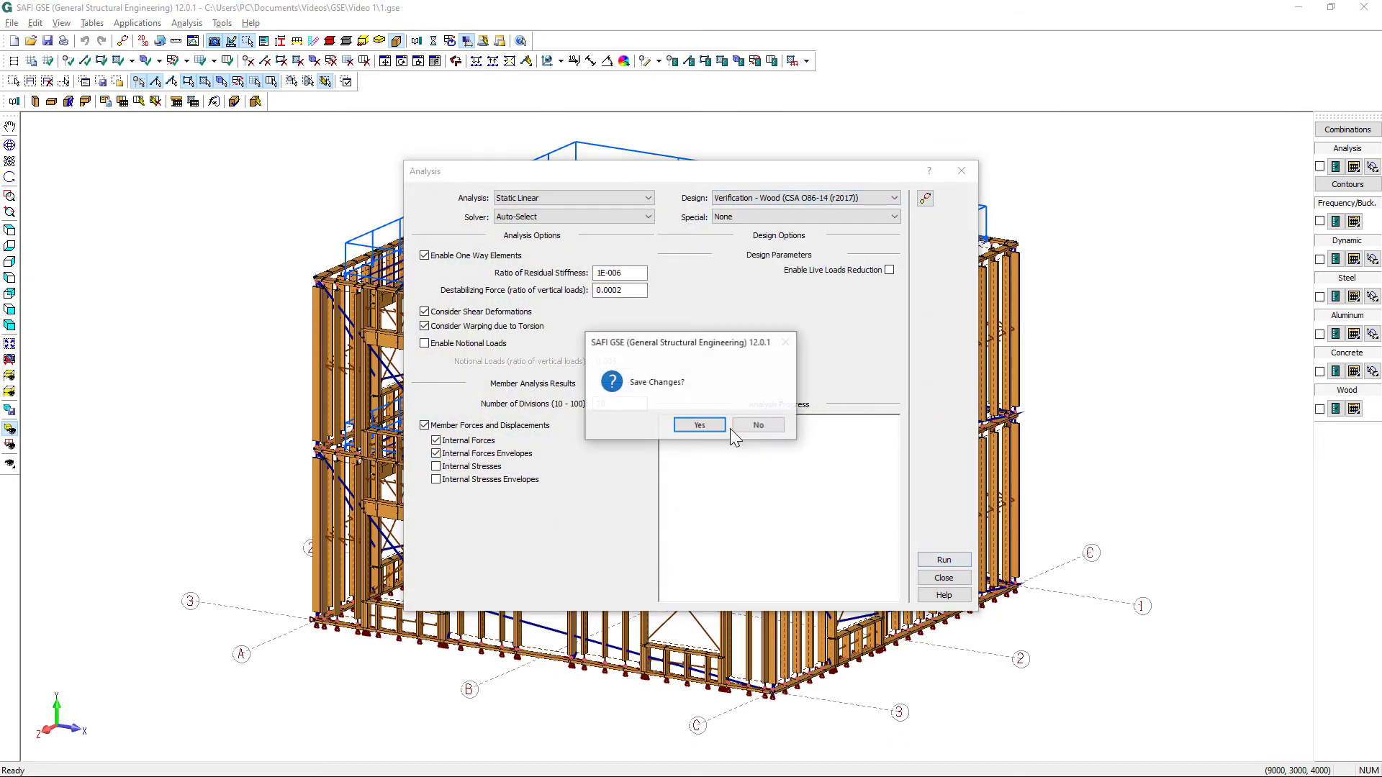
click(708, 426)
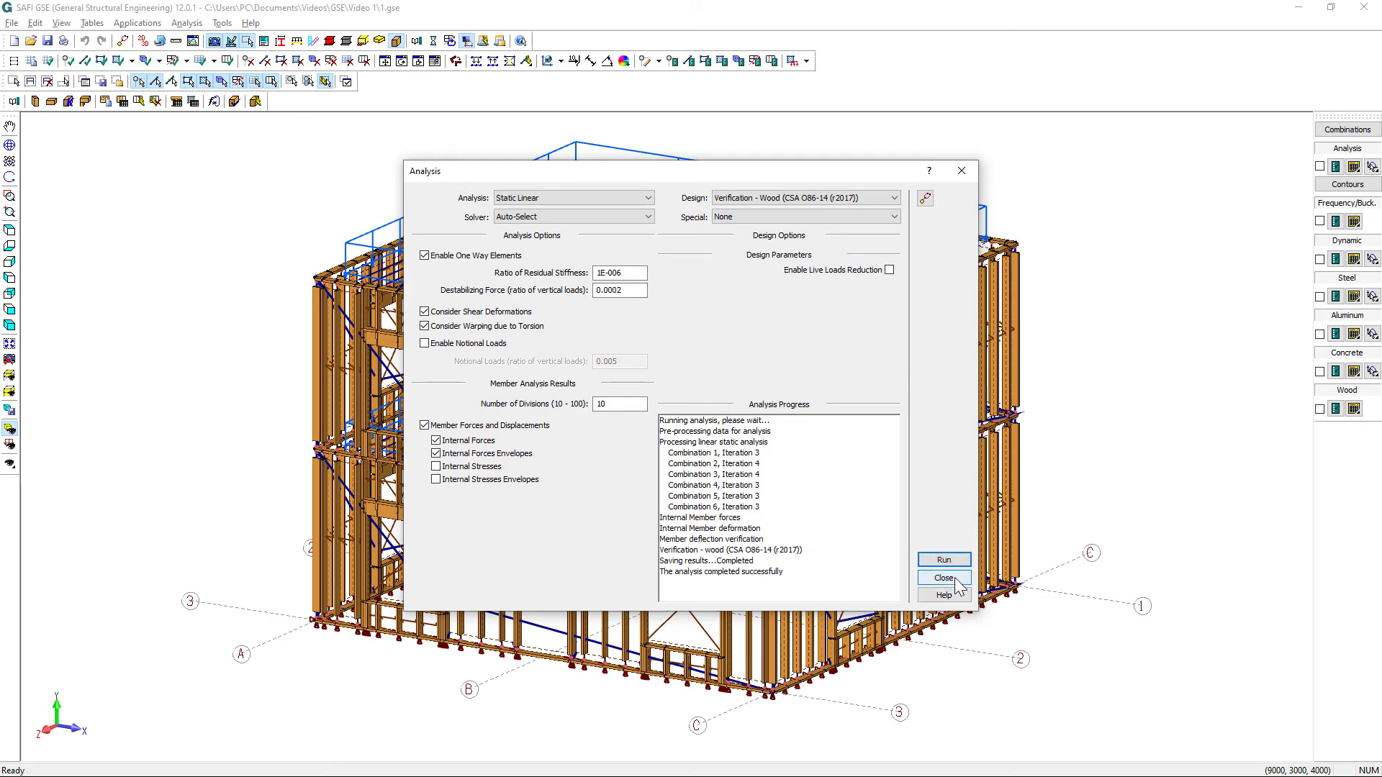
click(955, 580)
click(1361, 132)
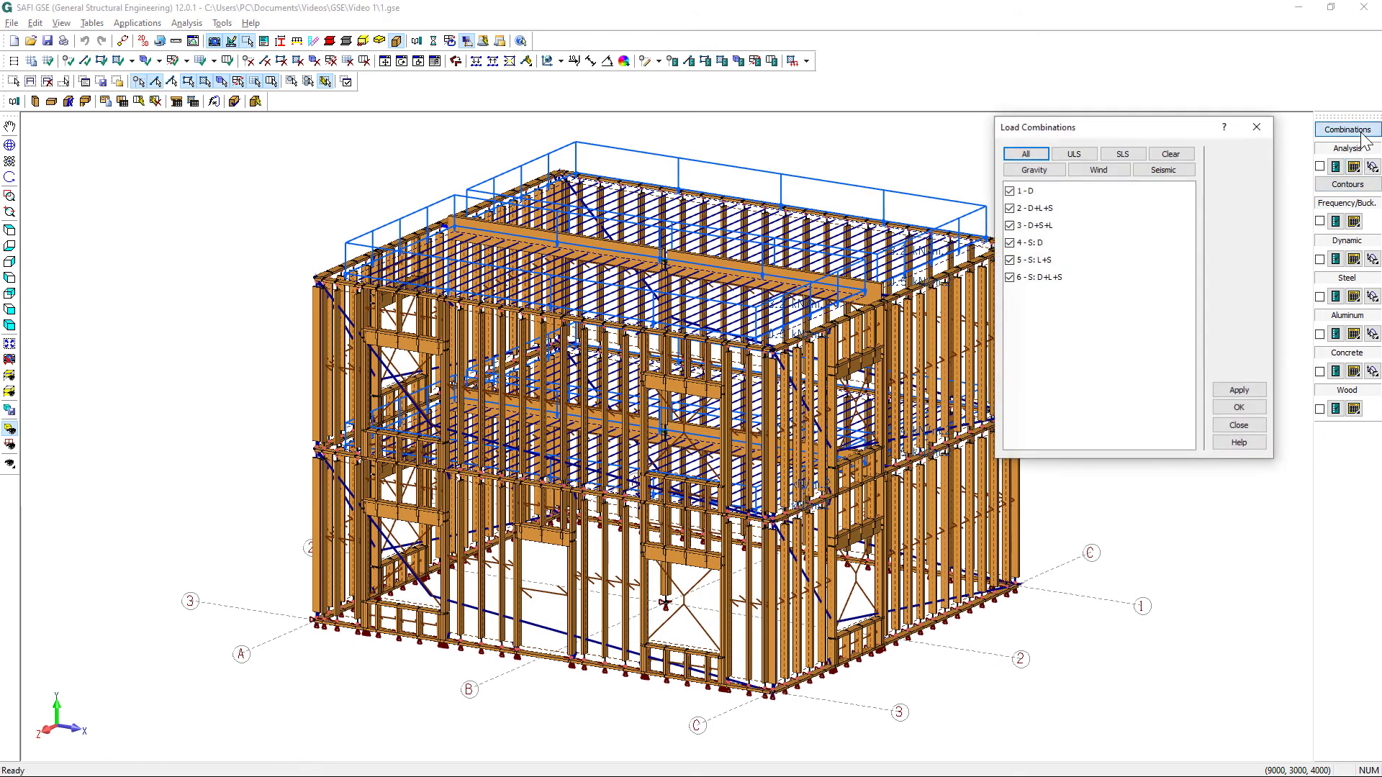
click(1360, 132)
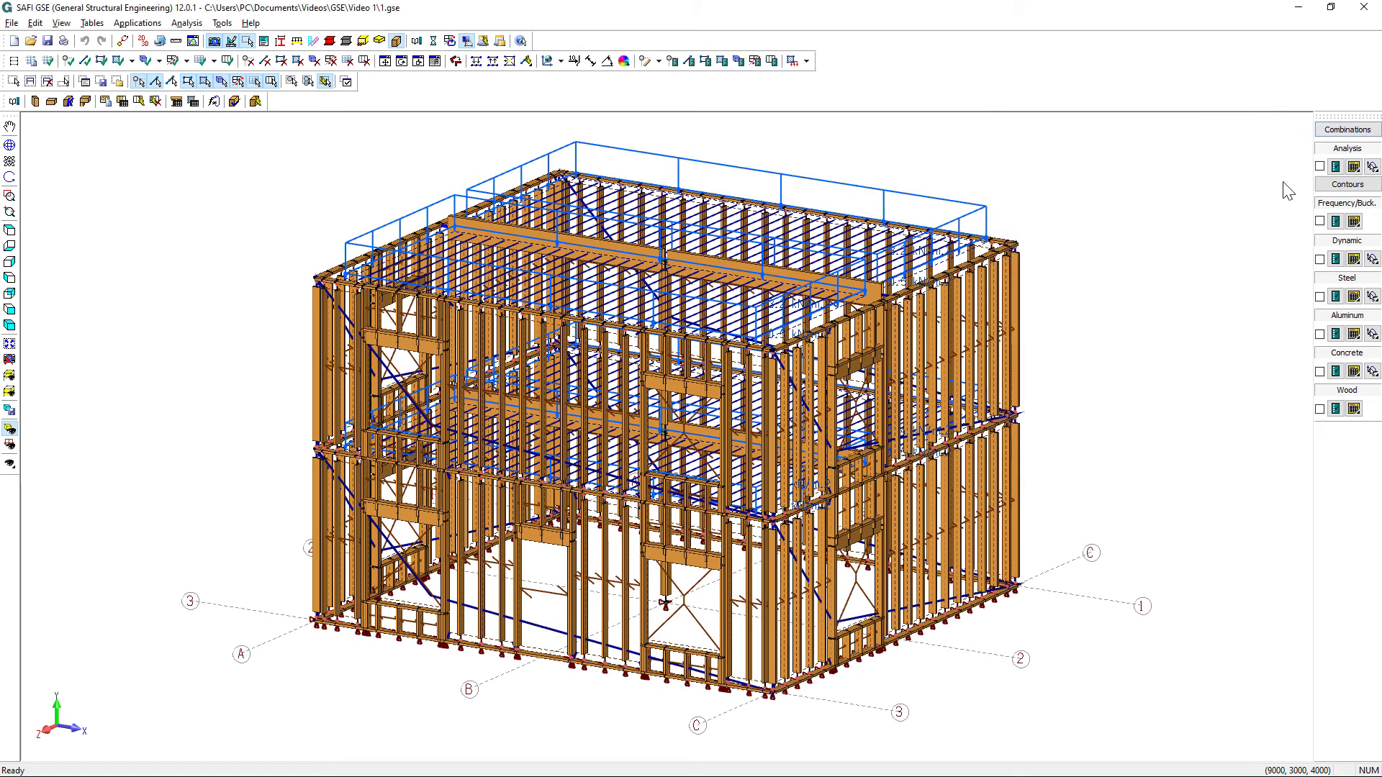
click(1320, 409)
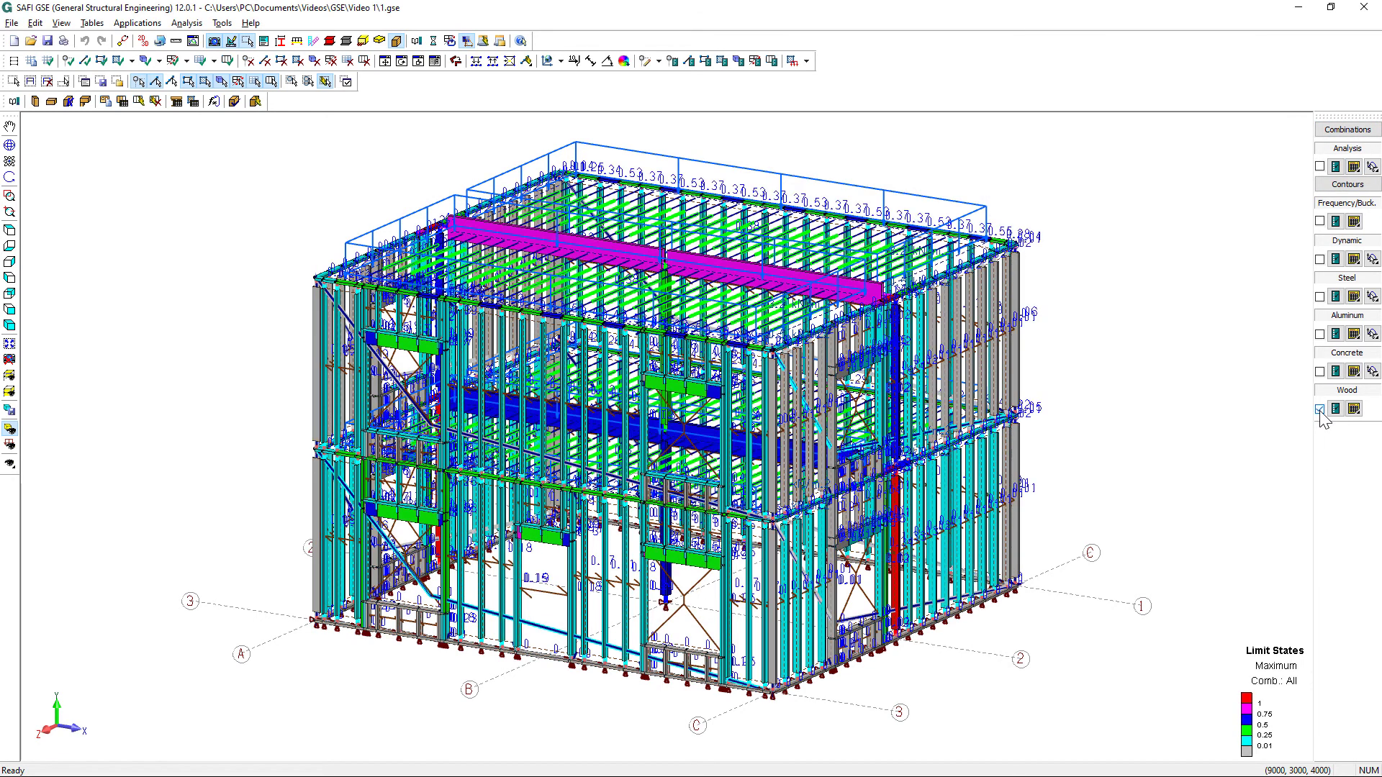
mouse_move(886, 379)
middle_down()
mouse_move(857, 364)
mouse_move(871, 362)
middle_up()
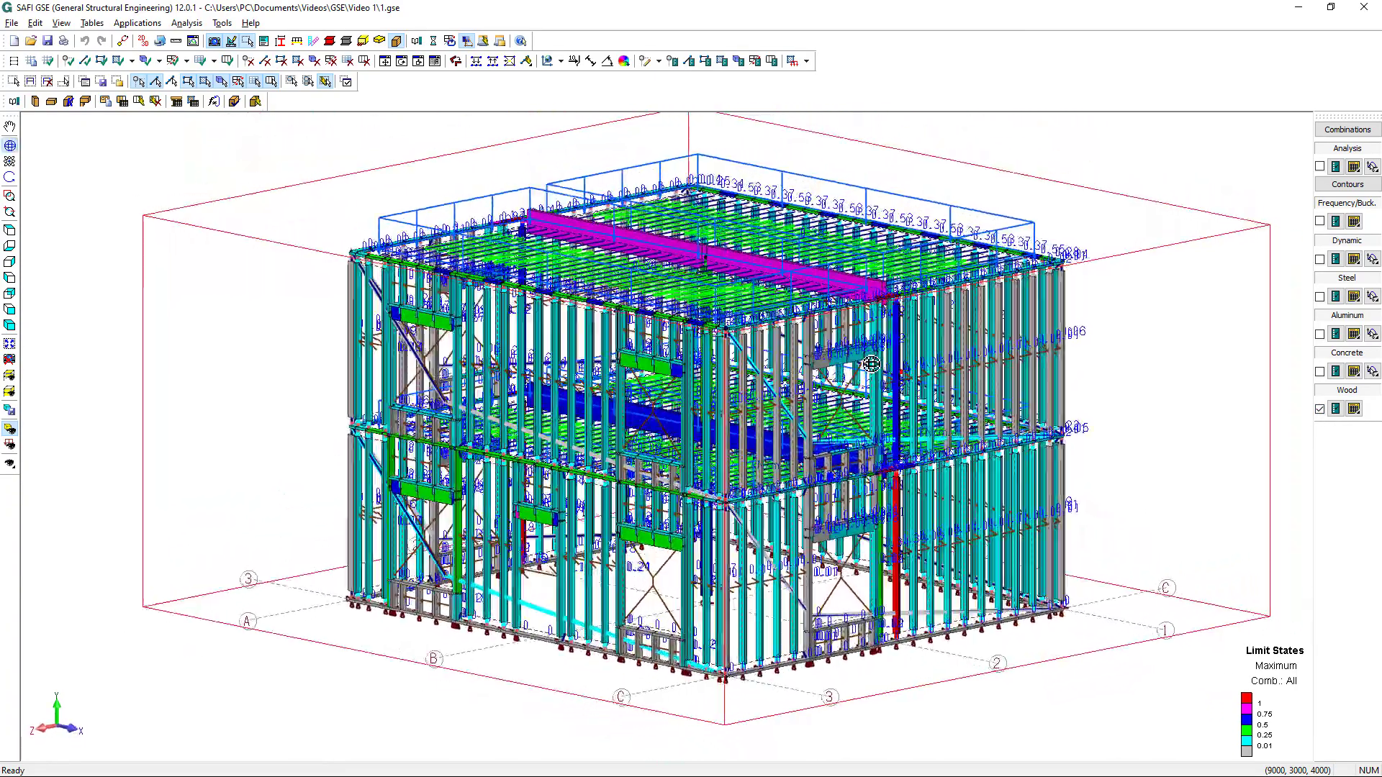
click(1337, 411)
drag(150, 125, 249, 184)
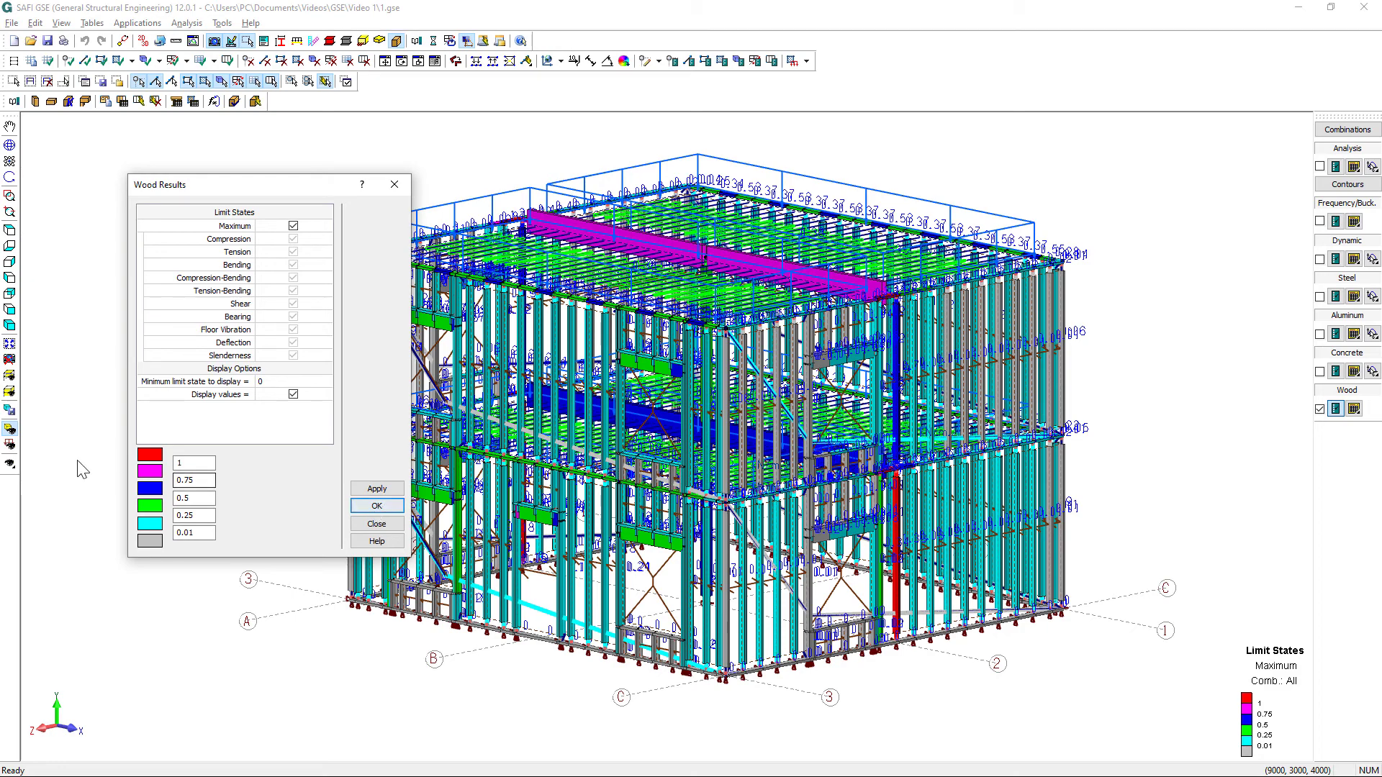
click(394, 506)
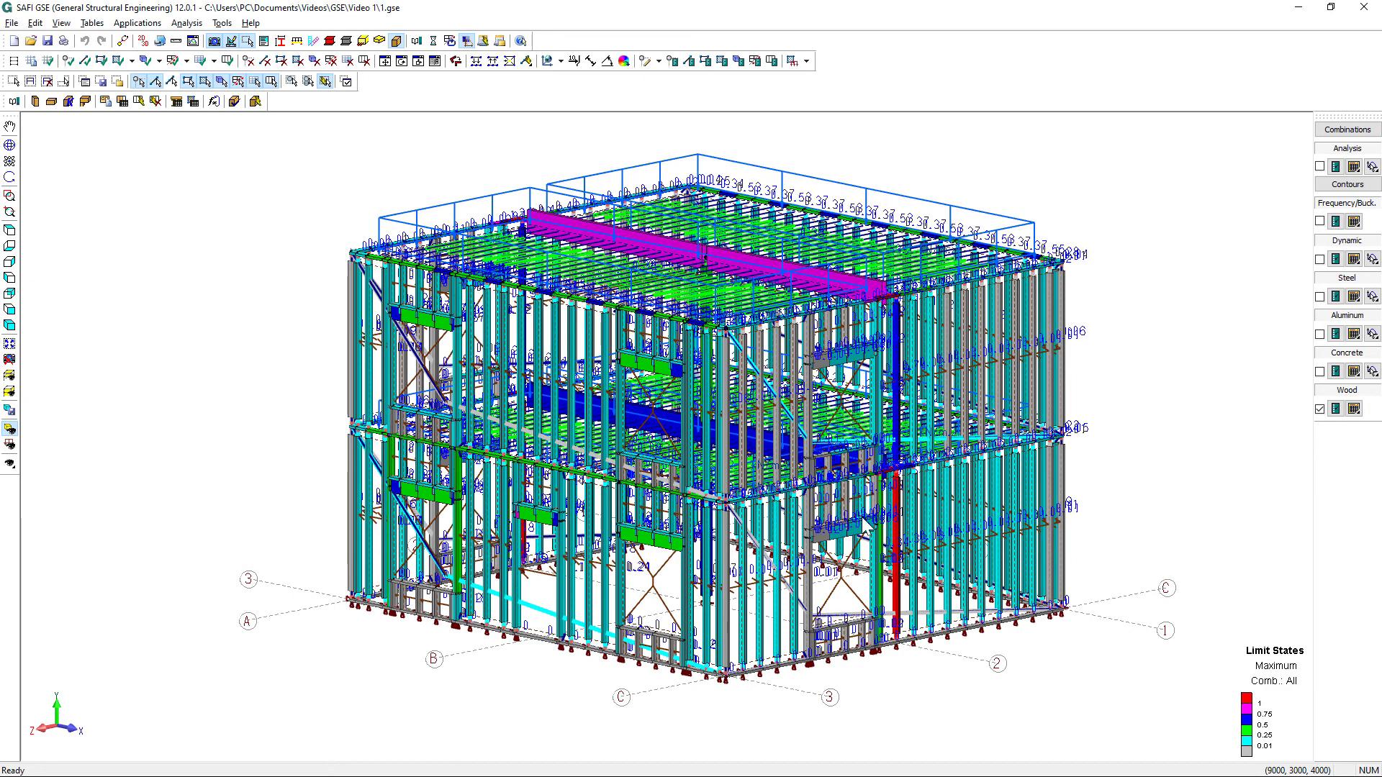
middle_drag(928, 554, 951, 562)
scroll(951, 562, up, 5)
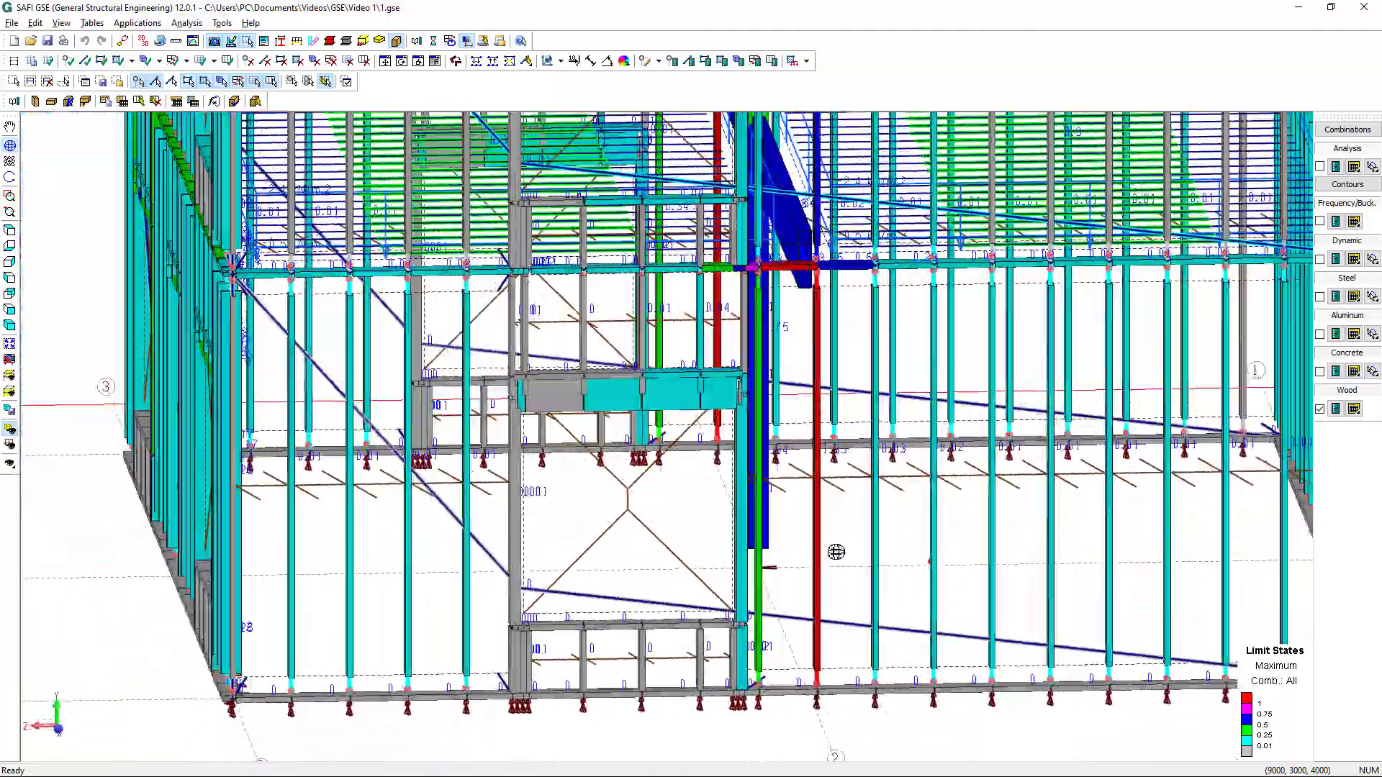
middle_drag(835, 551, 883, 543)
scroll(884, 543, down, 4)
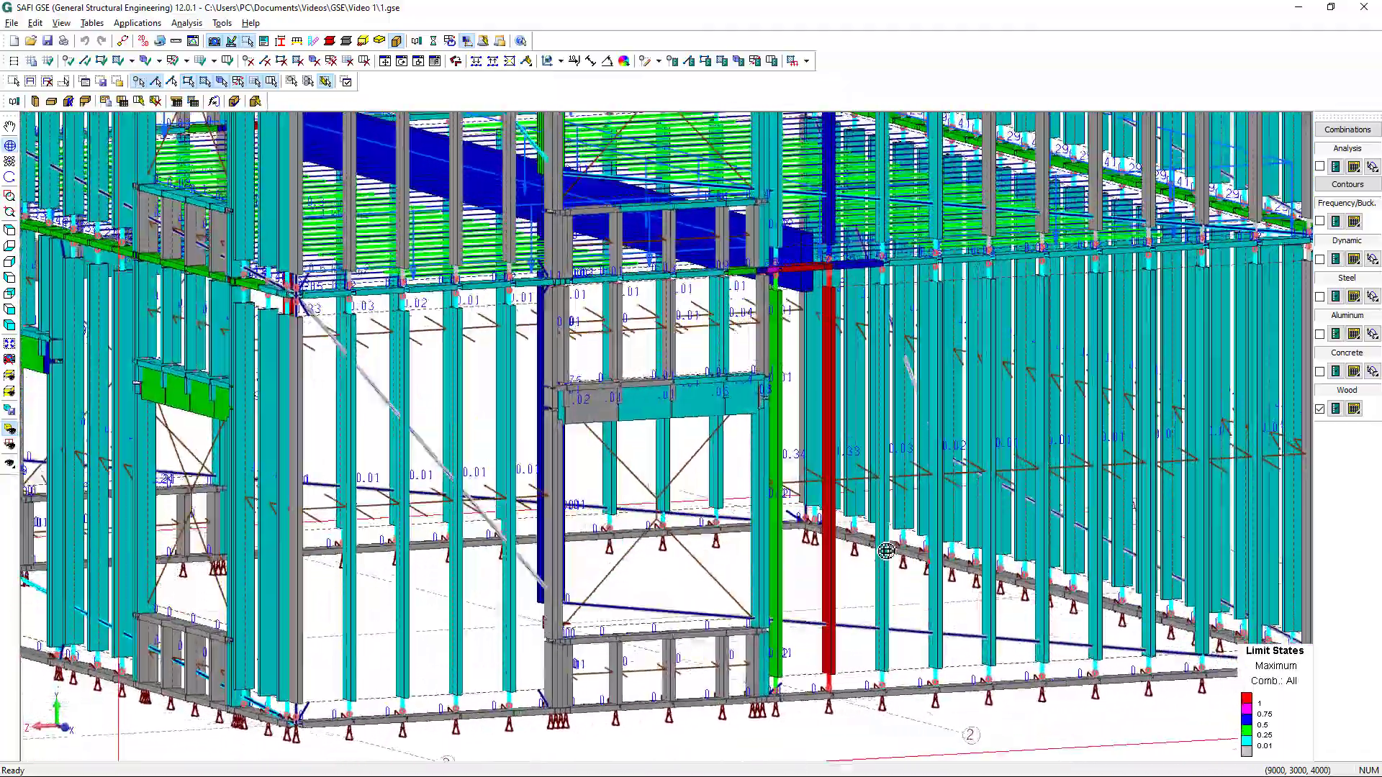
scroll(823, 467, down, 5)
middle_drag(823, 466, 827, 325)
scroll(828, 325, up, 2)
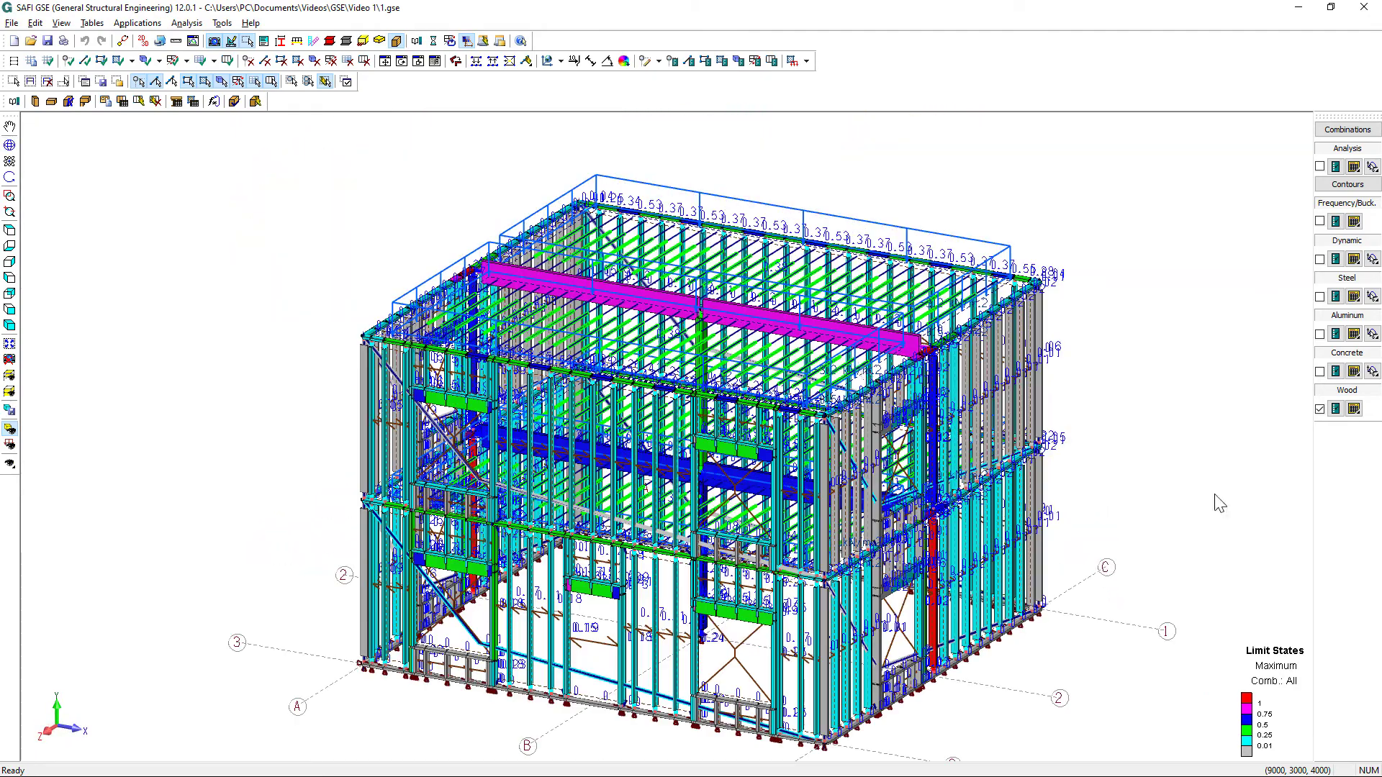
Step: Hide the wood limit-state colours and copy the stud under the central beam by Δz 63.9998 mm
click(1319, 409)
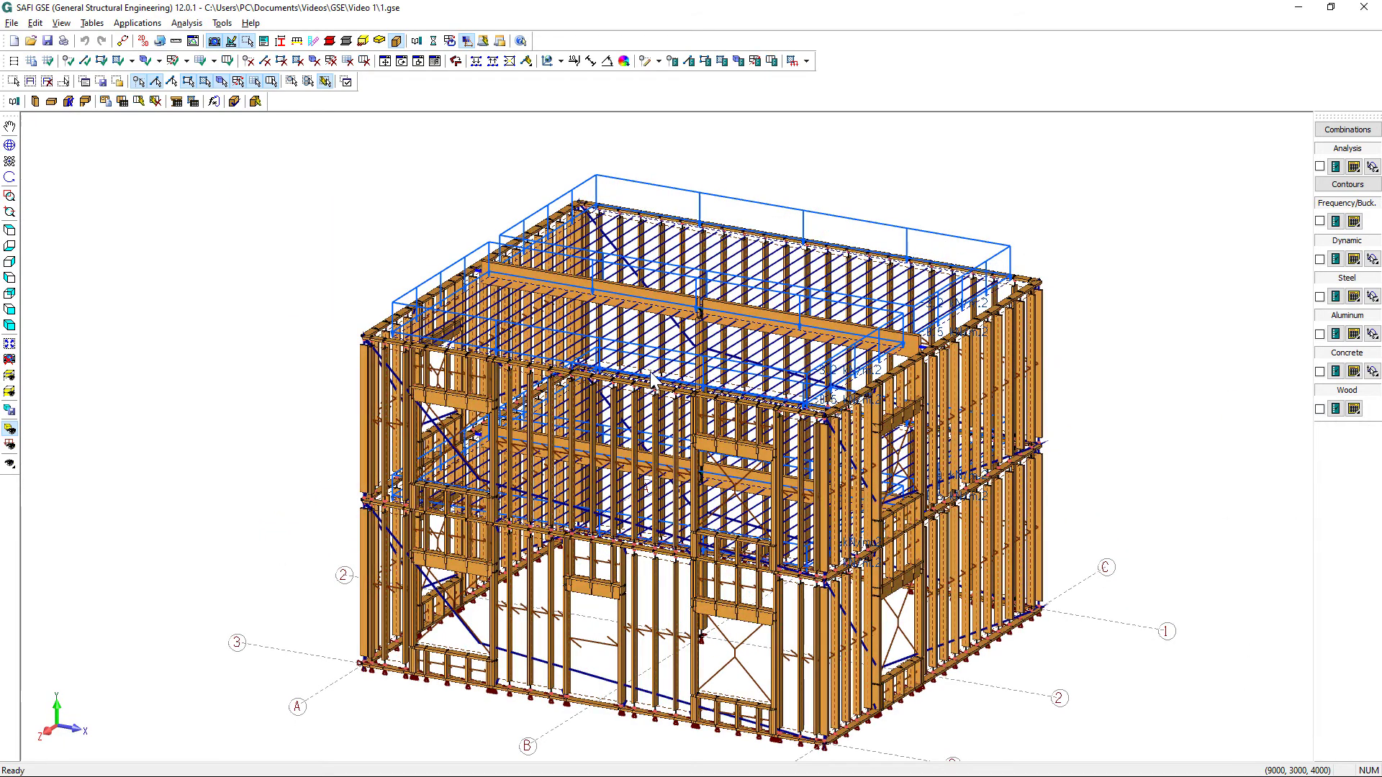
scroll(670, 439, down, 2)
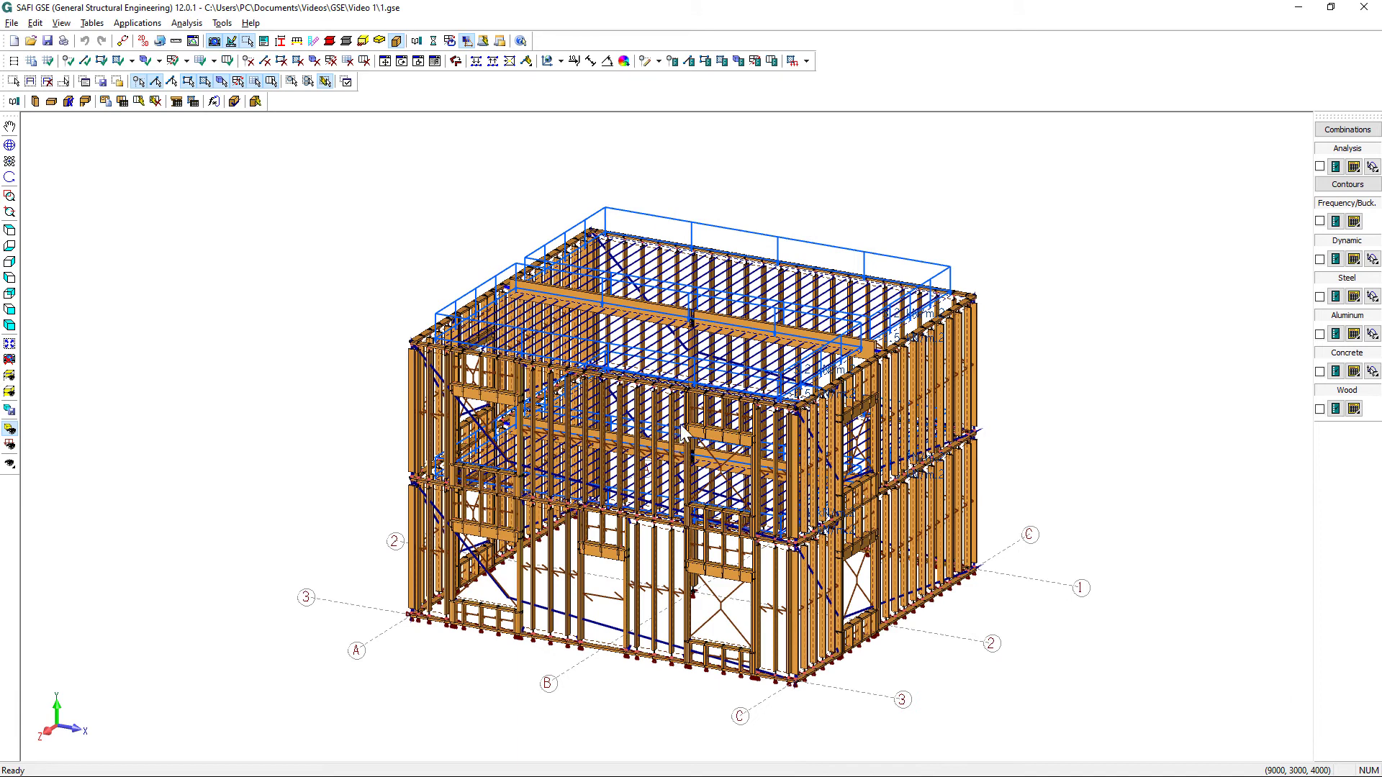
key(ctrl+t)
scroll(910, 397, up, 6)
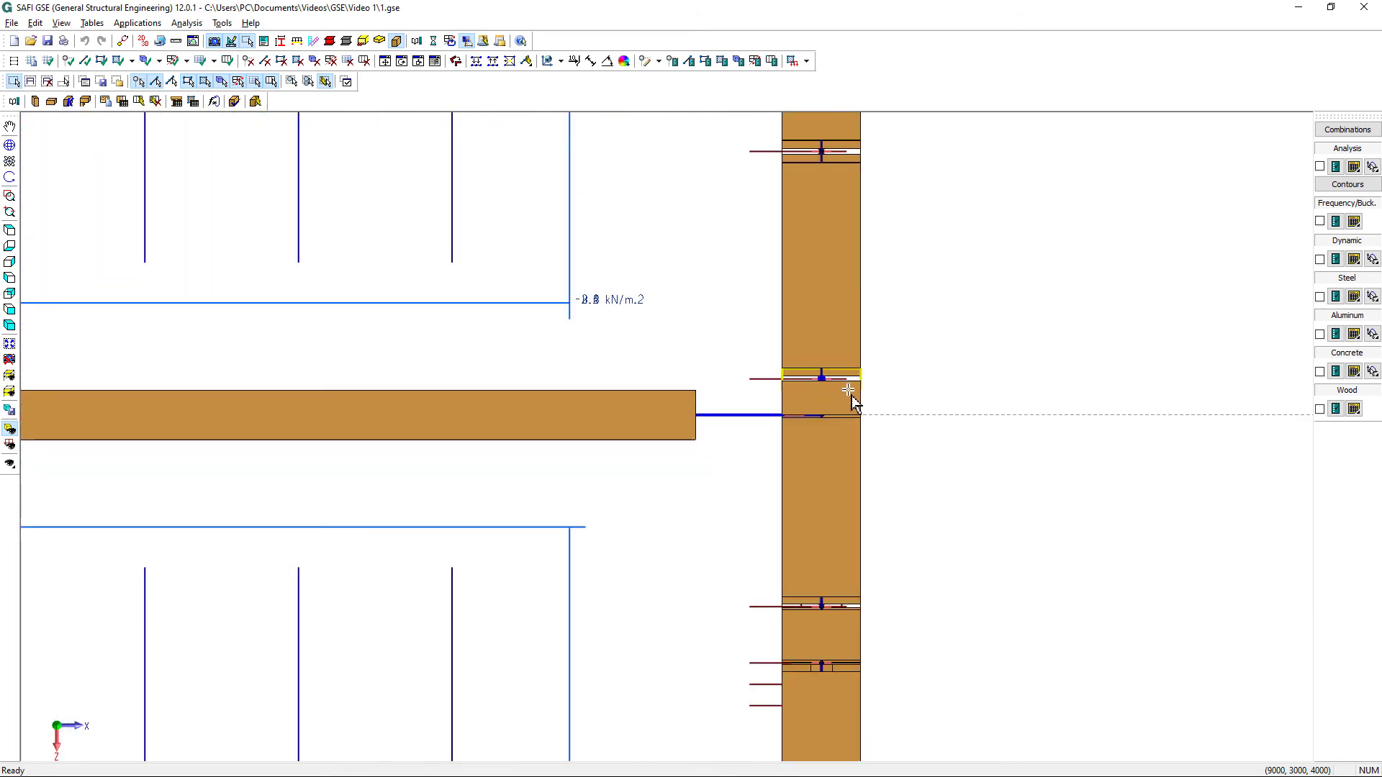
click(385, 61)
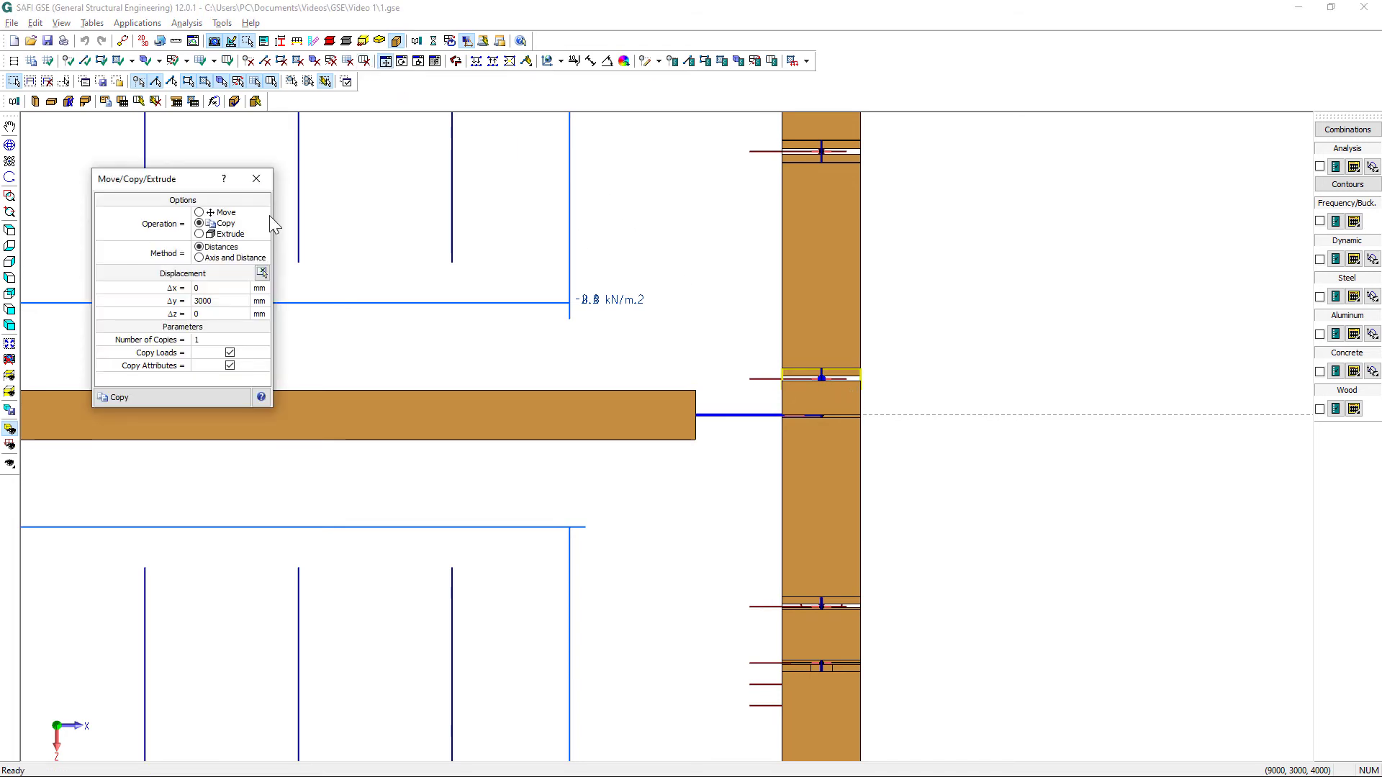
scroll(749, 298, down, 5)
scroll(547, 364, up, 8)
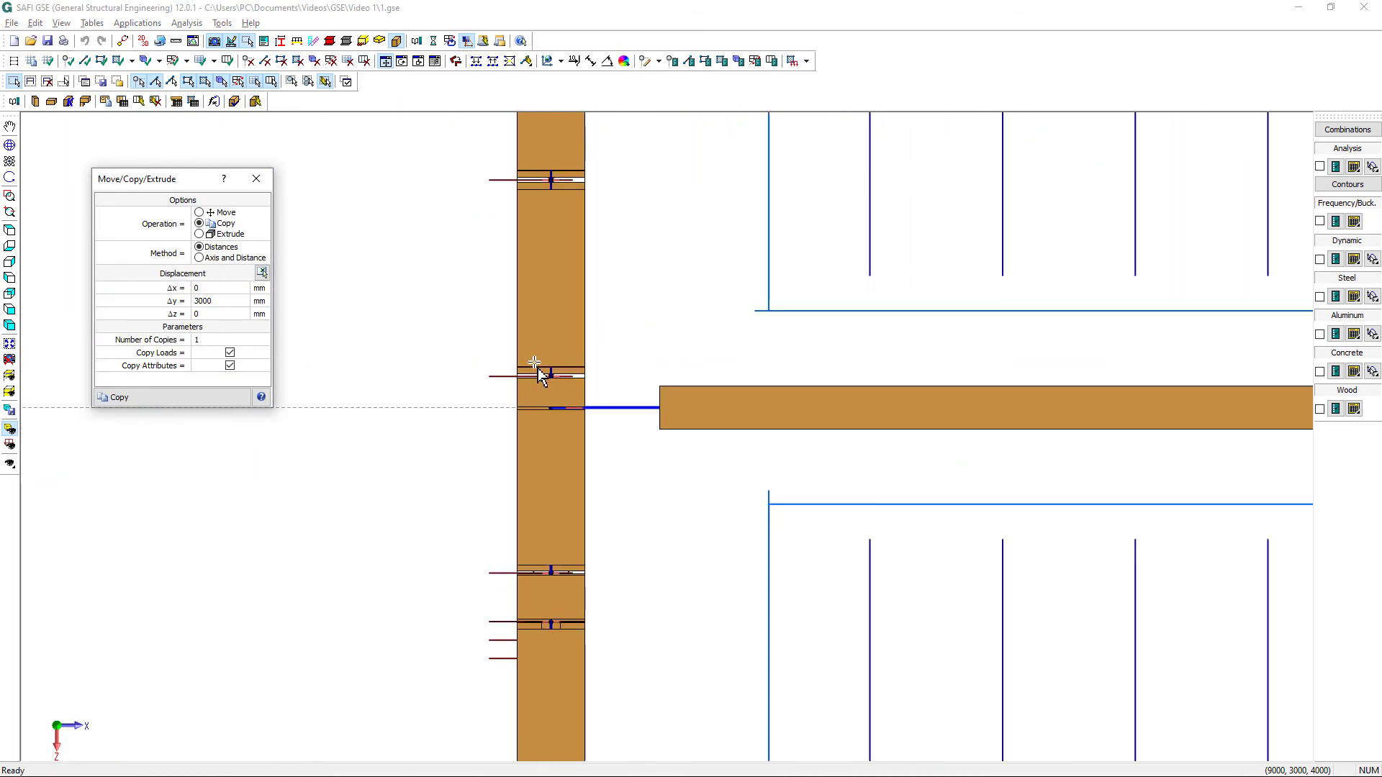
click(262, 271)
click(550, 375)
click(551, 408)
middle_drag(547, 417, 637, 345)
scroll(638, 345, down, 8)
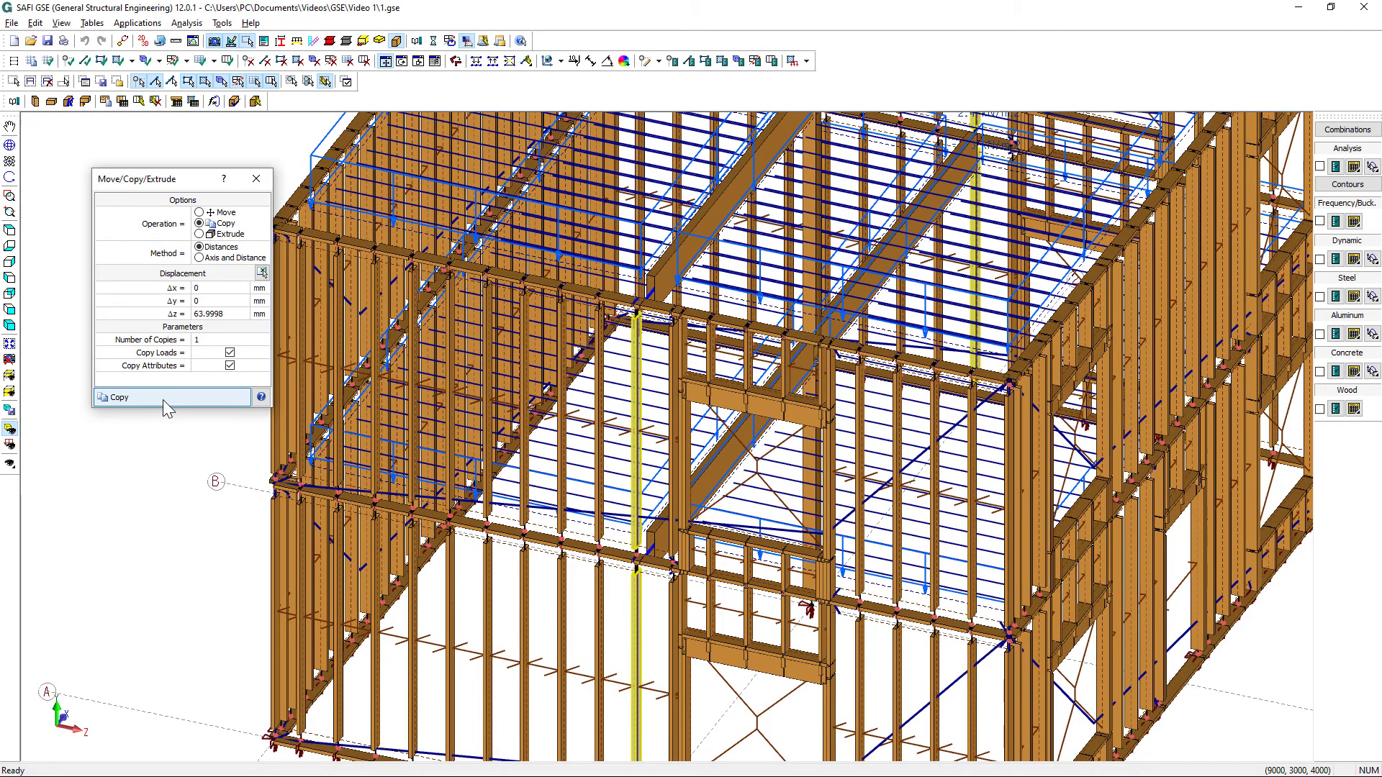
click(162, 399)
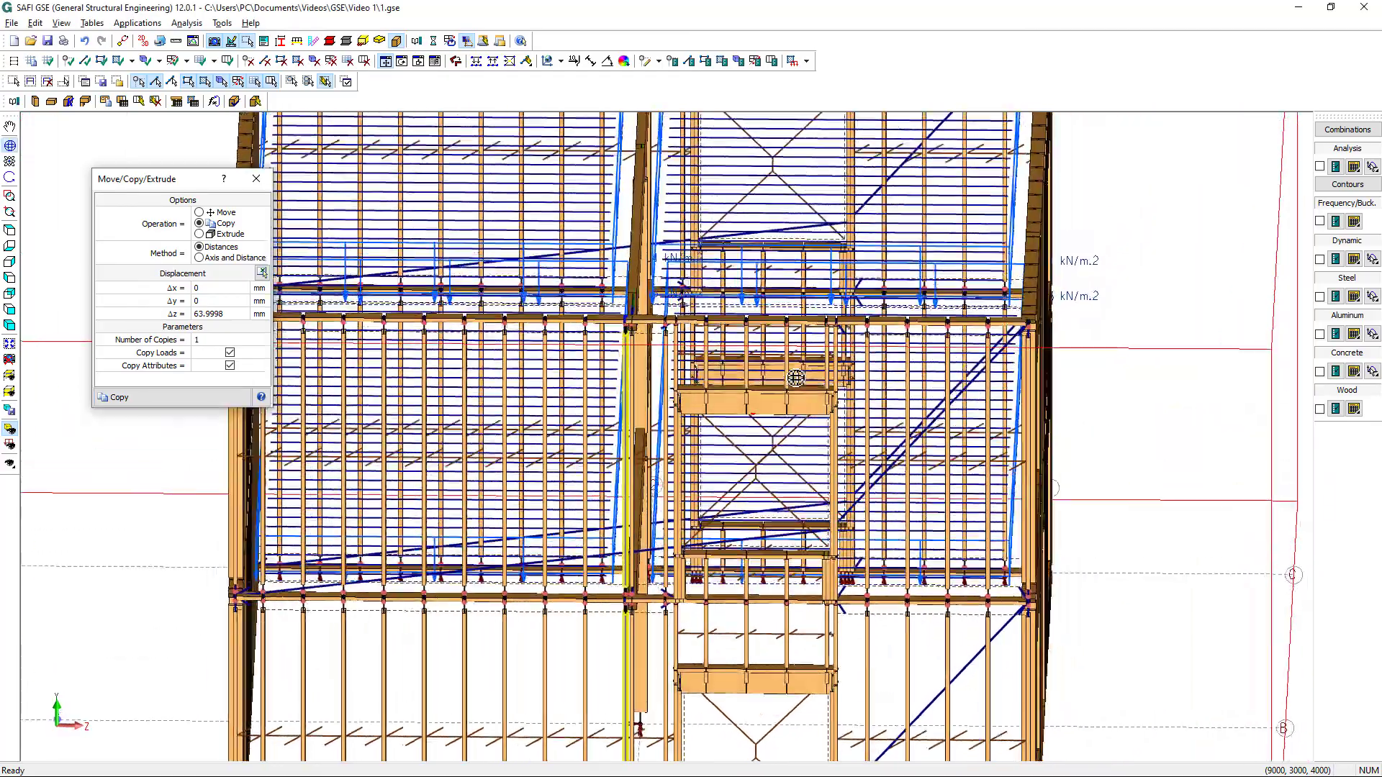
Step: Attach the new stud to the crossing plates, keeping physical members
scroll(795, 378, down, 5)
middle_drag(795, 377, 748, 558)
scroll(748, 558, up, 3)
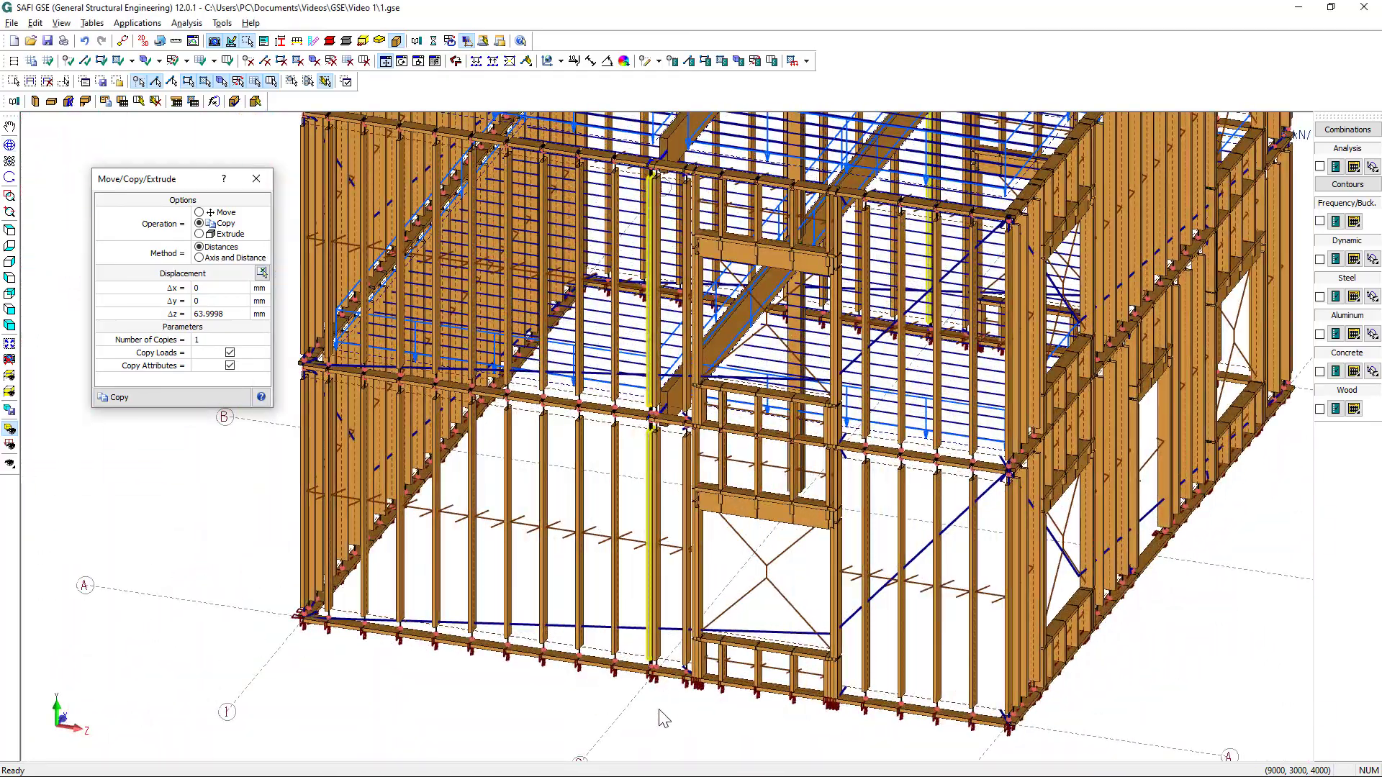
scroll(657, 722, down, 5)
middle_drag(657, 722, 821, 522)
scroll(717, 640, down, 5)
scroll(821, 522, up, 5)
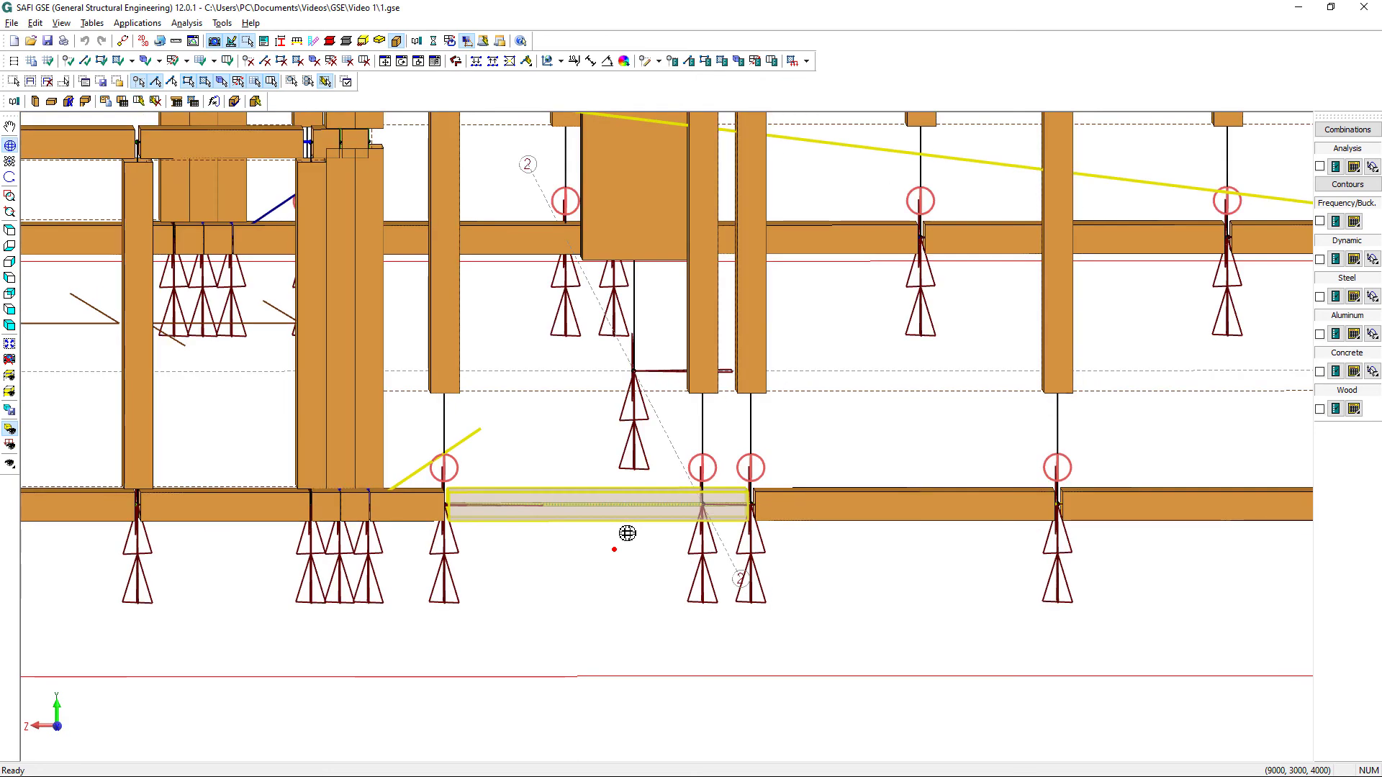
ctrl+click(518, 240)
middle_drag(518, 240, 624, 456)
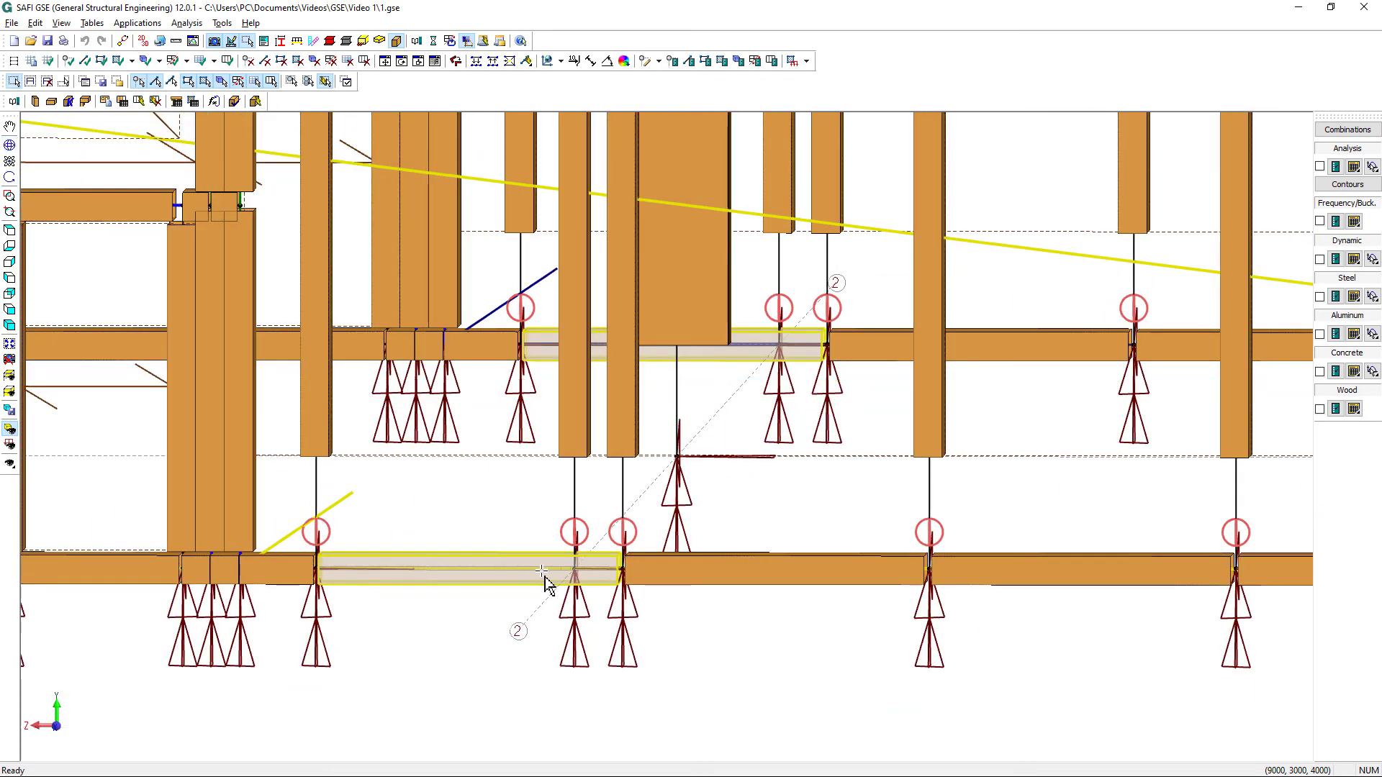
click(510, 61)
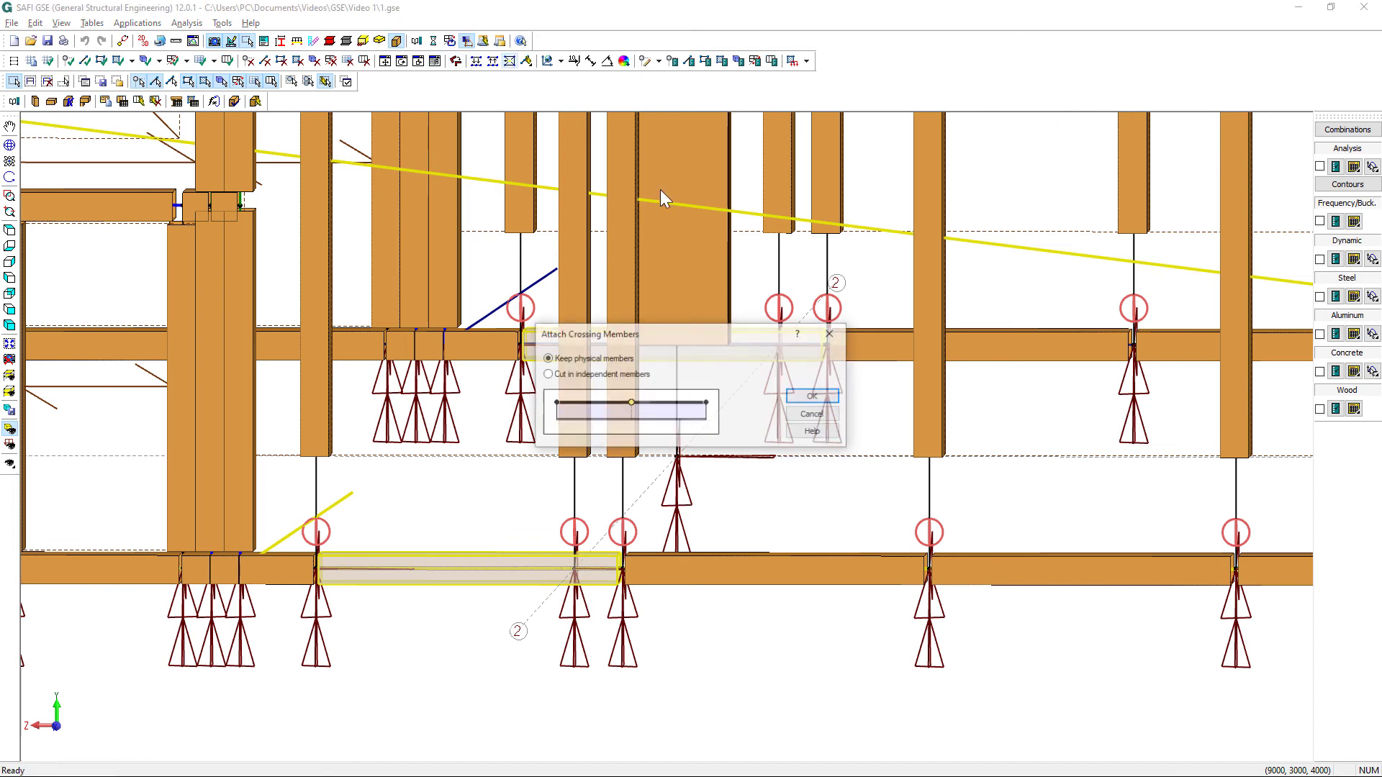
click(813, 397)
middle_drag(564, 532, 626, 493)
Step: Rerun the CSA O86-14 wood analysis and show the updated wood limit-state ratios
key(Home)
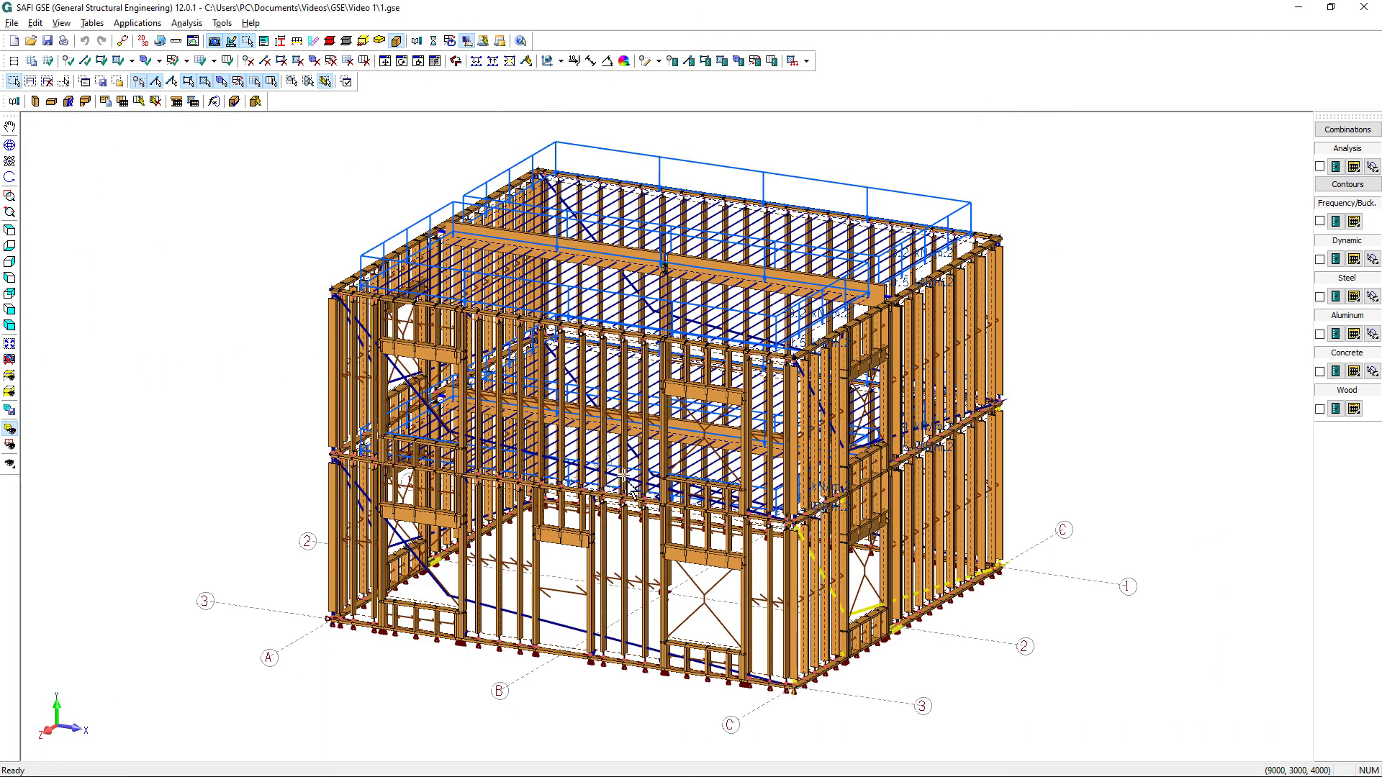
key(F5)
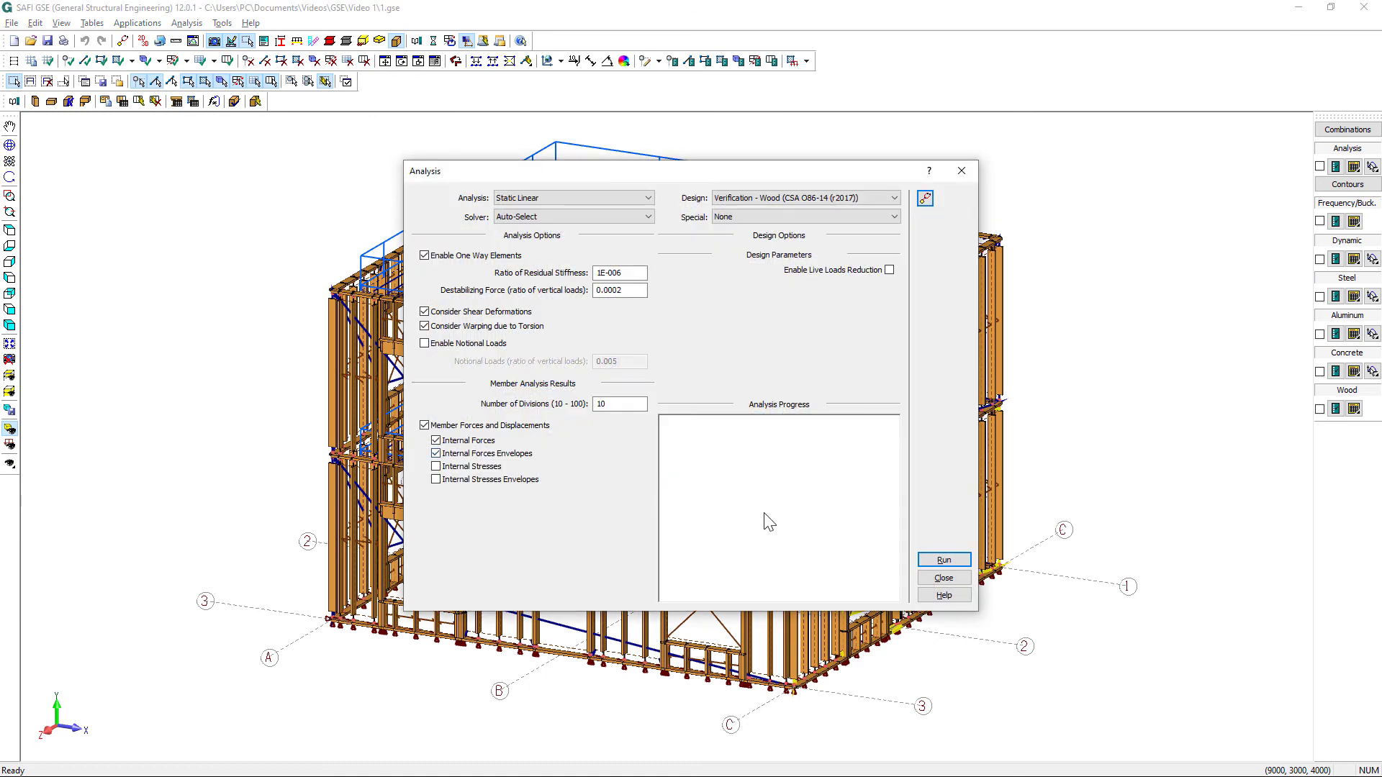
click(943, 559)
click(706, 425)
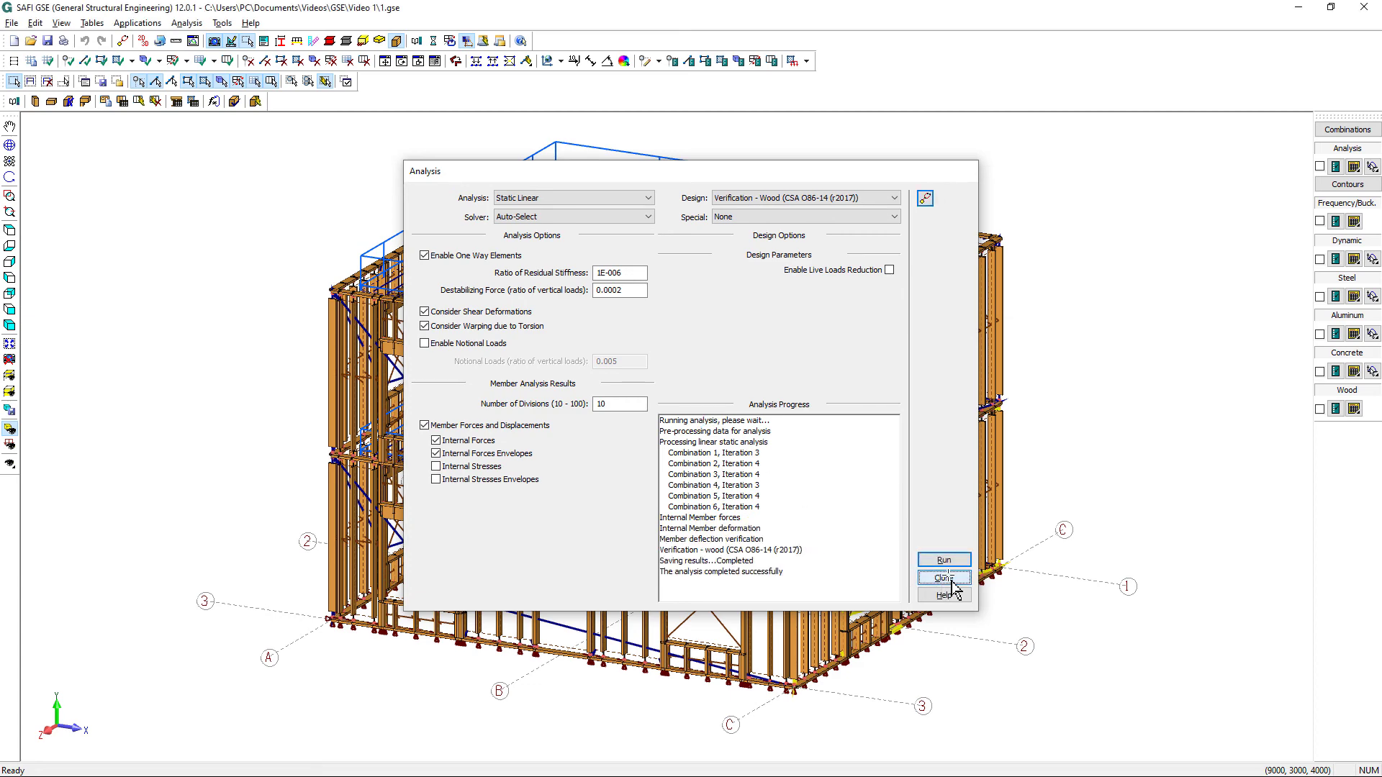
click(943, 578)
click(1319, 409)
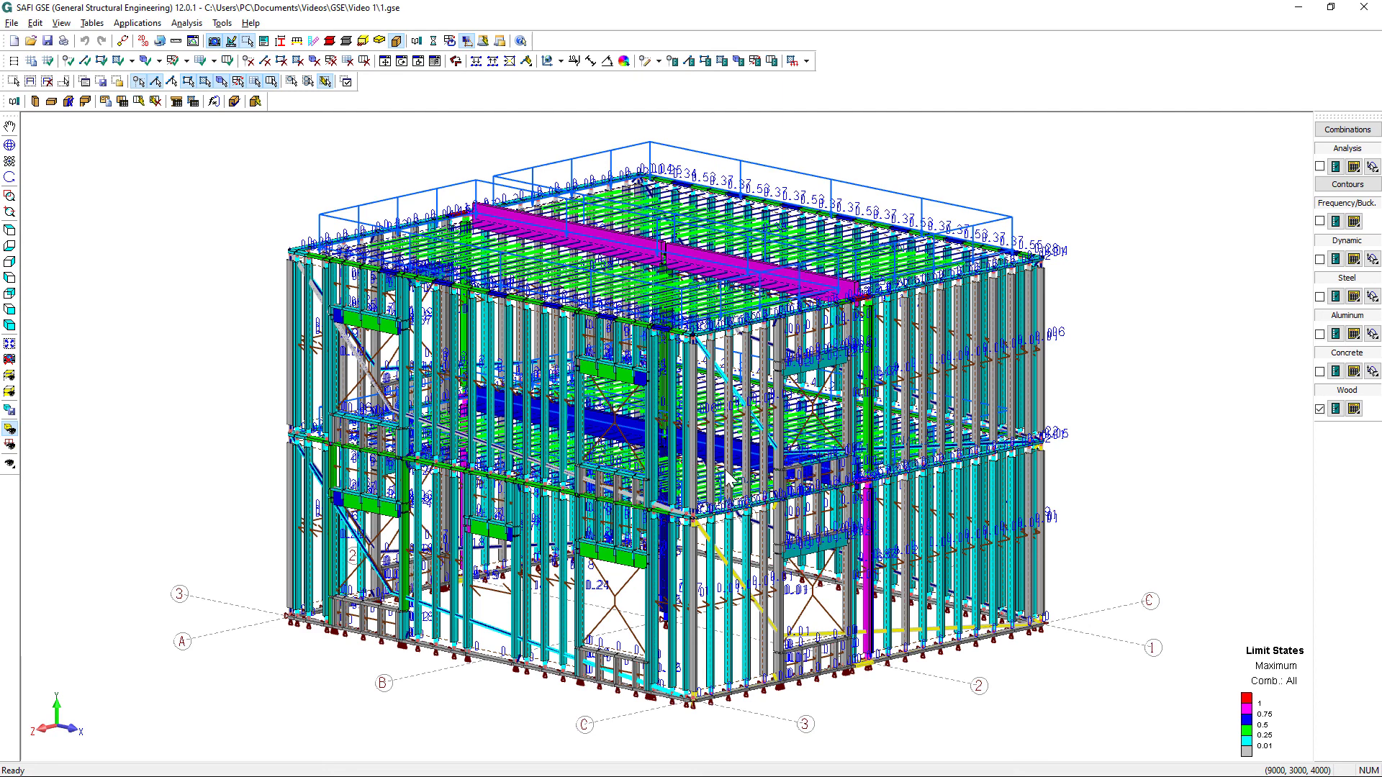
middle_drag(729, 478, 718, 471)
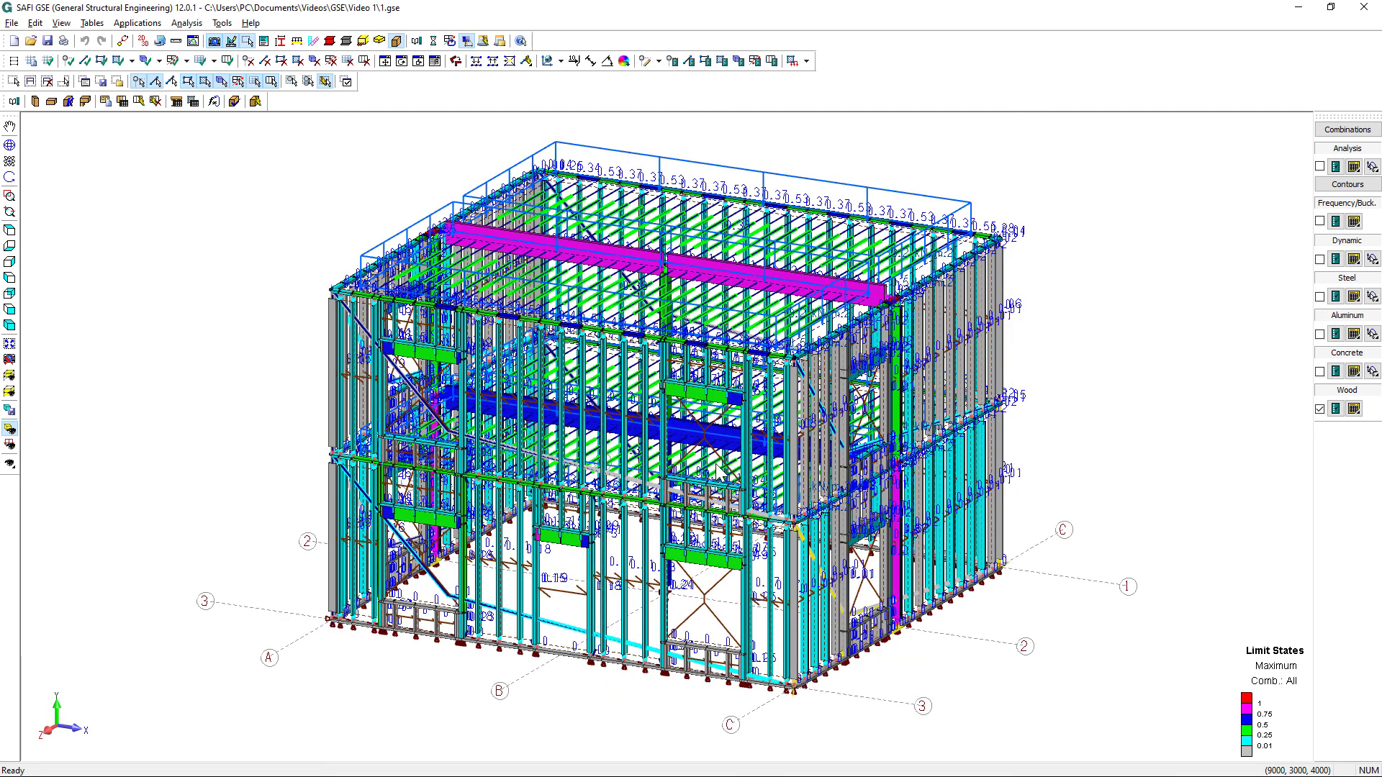
scroll(954, 636, up, 10)
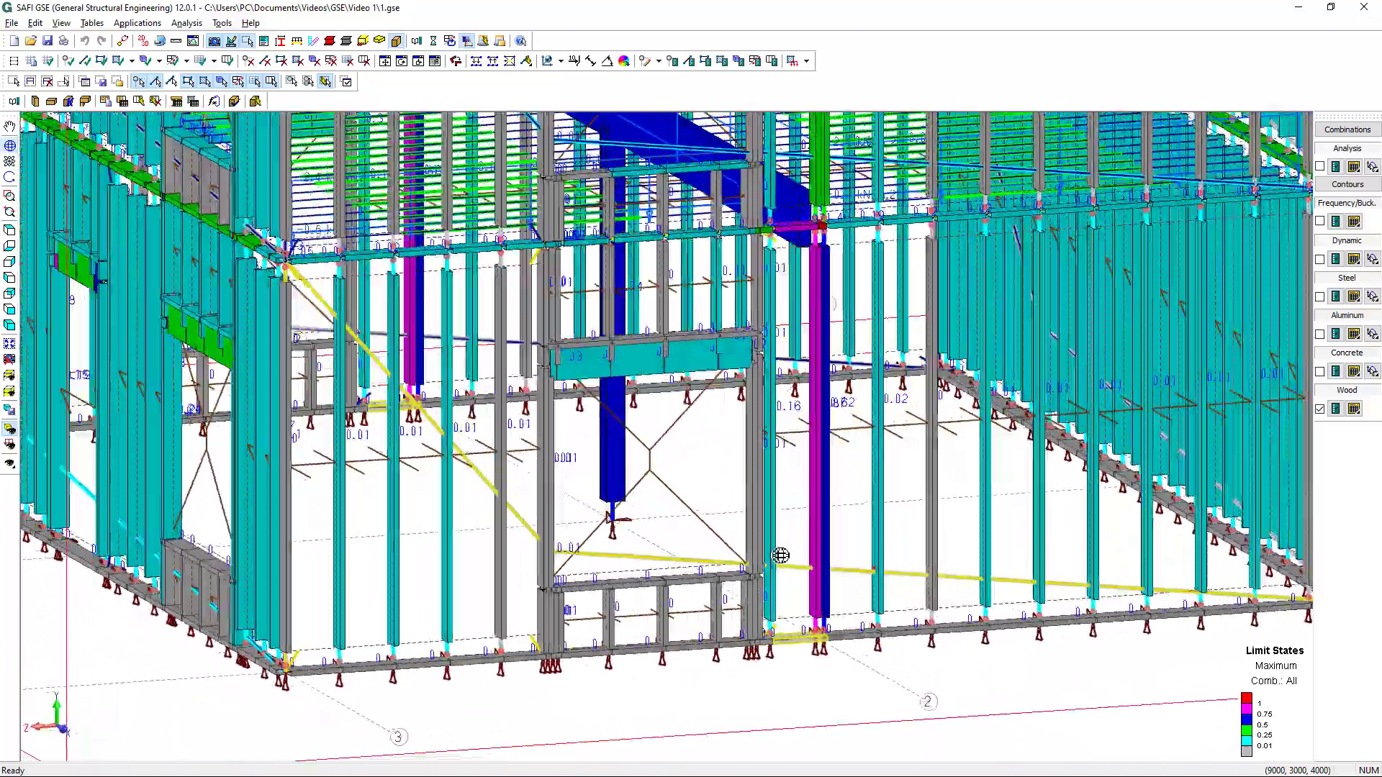
scroll(785, 558, down, 3)
middle_drag(786, 559, 828, 553)
scroll(874, 569, down, 3)
scroll(828, 553, up, 1)
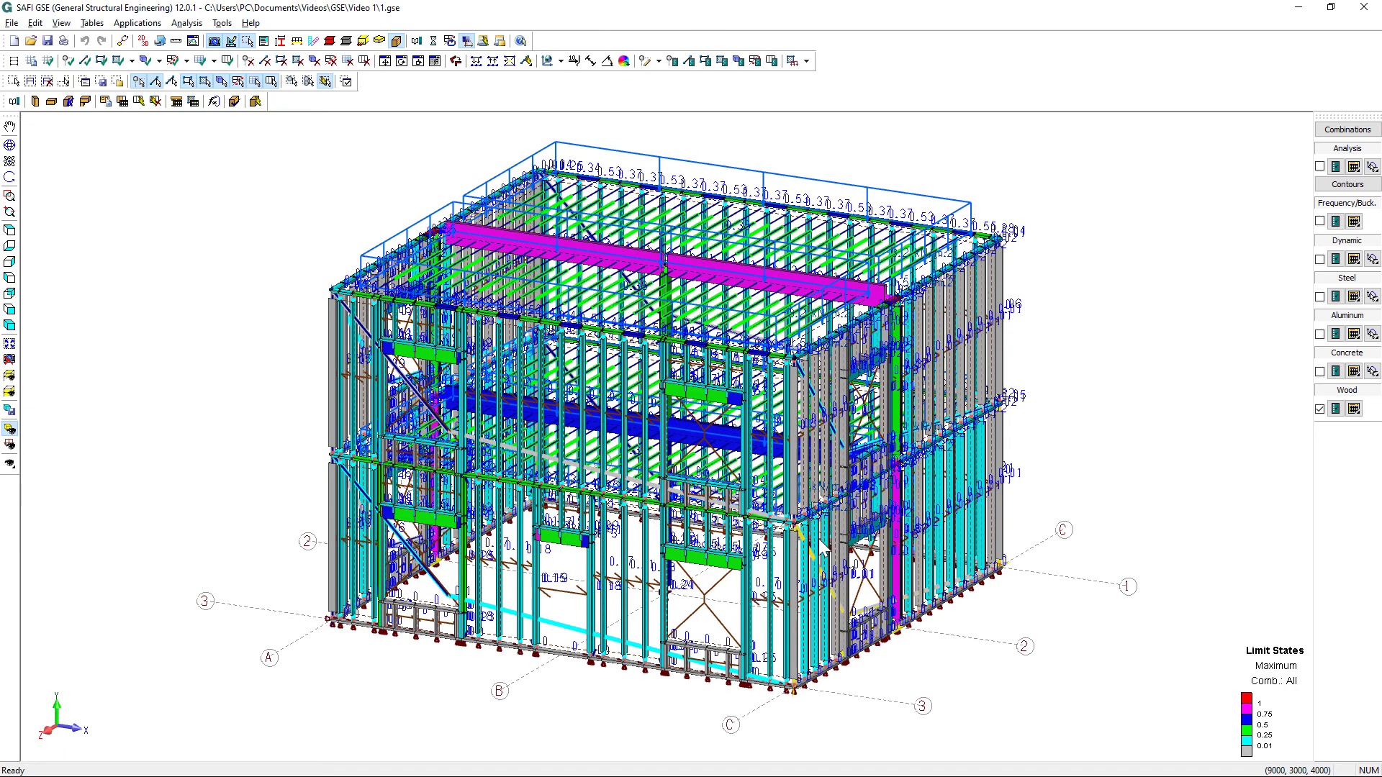